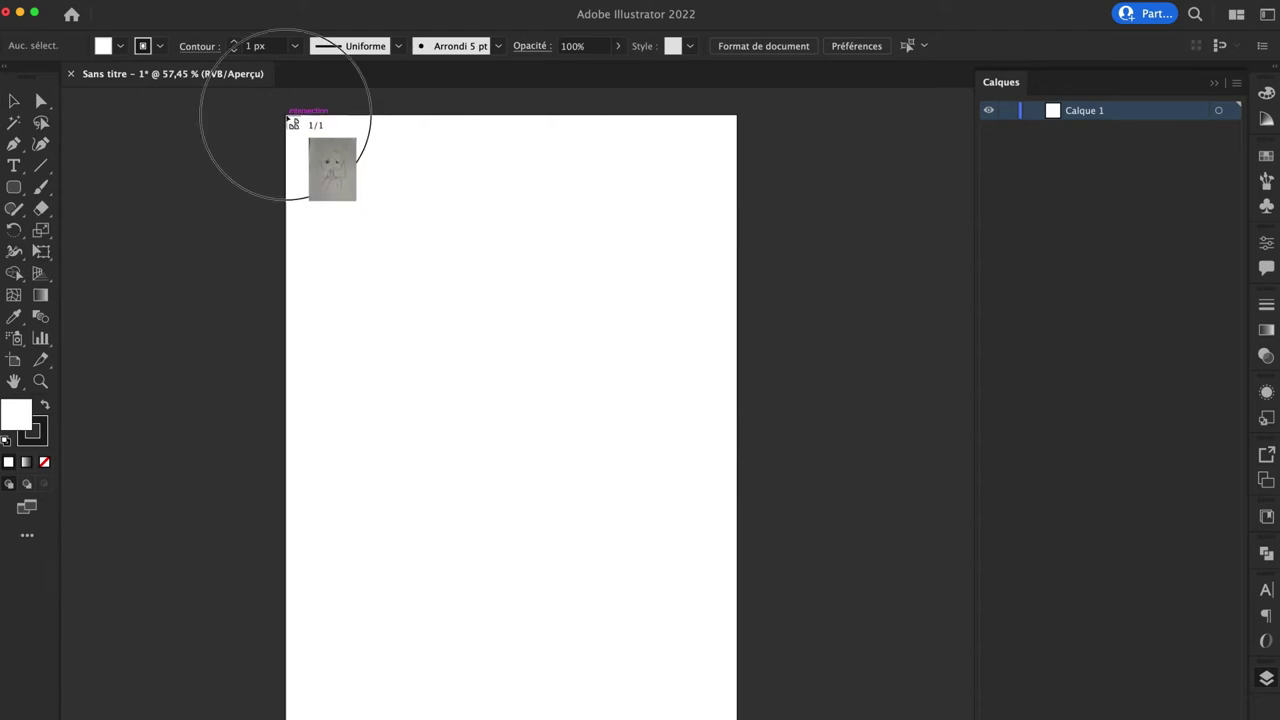
Step: Place the hand-drawn character sketch on the blank artboard, sized to span the full artboard width
{"action": "left_click_drag", "start_coordinate": [276, 116], "coordinate": [910, 716]}
{"action": "left_click", "coordinate": [1007, 128]}
{"action": "left_click", "coordinate": [543, 300]}
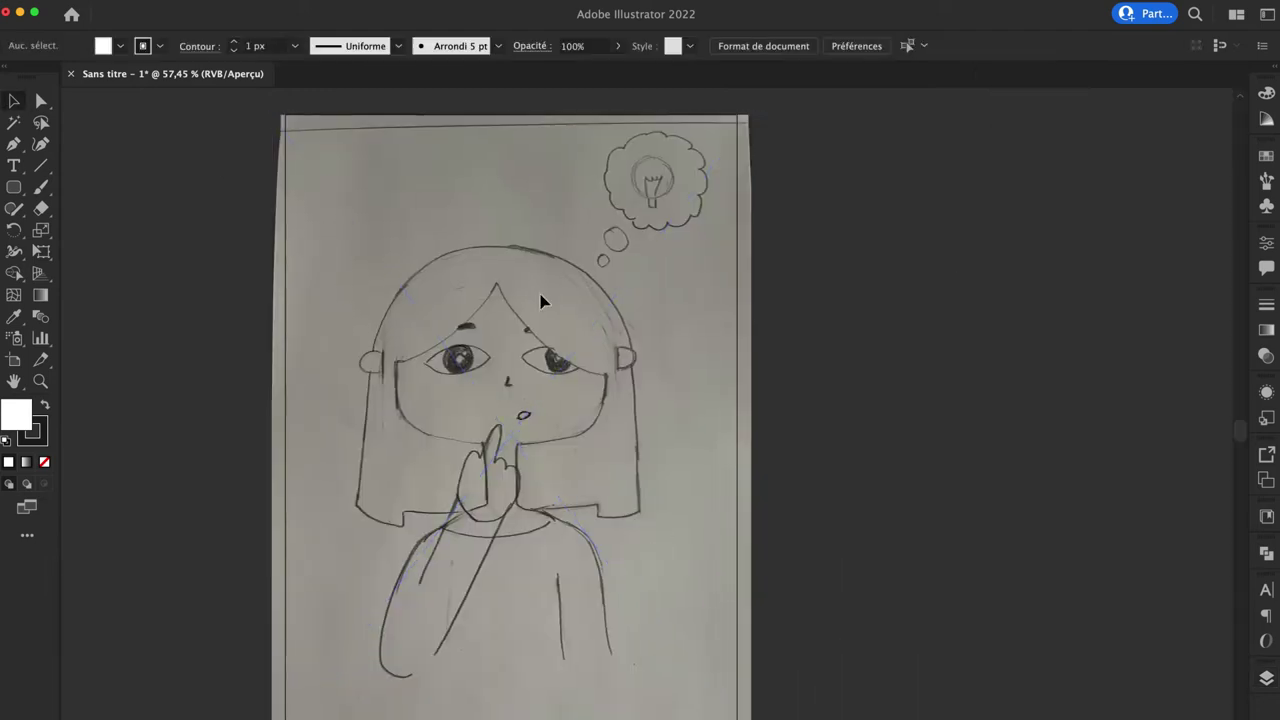
{"action": "scroll", "coordinate": [351, 366], "scroll_direction": "up", "scroll_amount": 8}
{"action": "scroll", "coordinate": [350, 367], "scroll_direction": "right", "scroll_amount": 3}
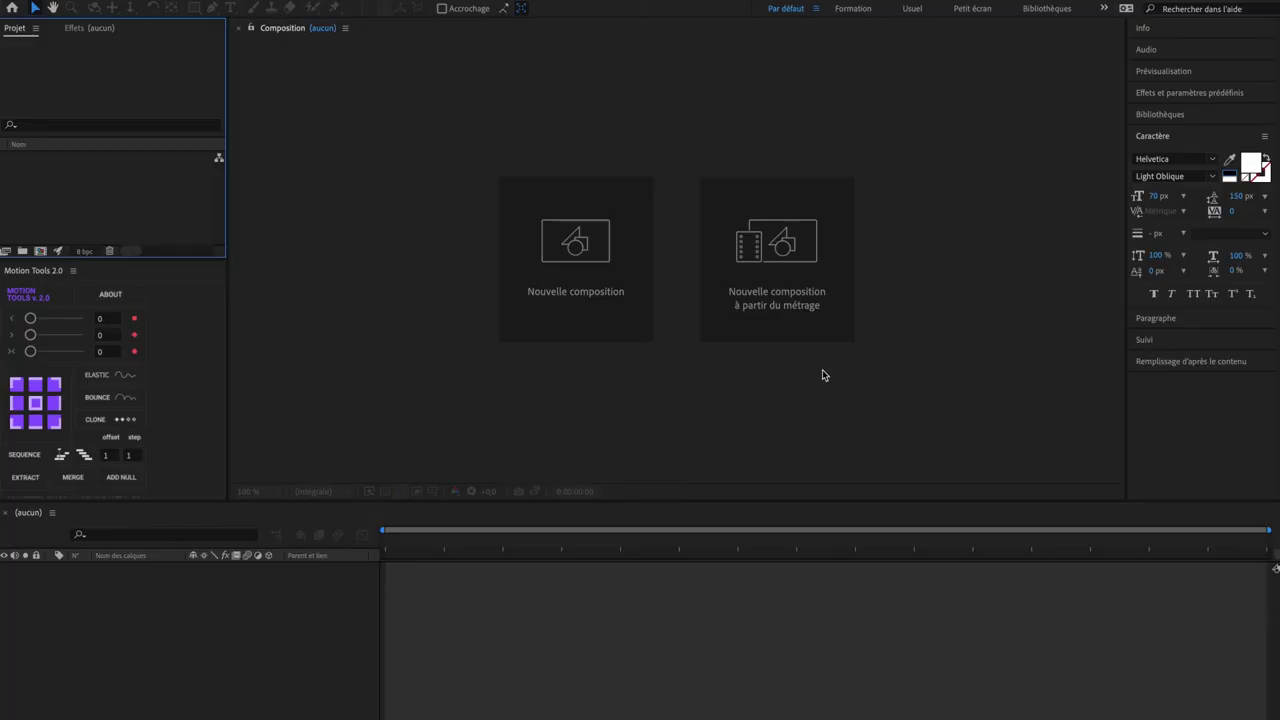
Step: Switch to After Effects and set up a new composition named Master with a duration of 0:00:30:00
{"action": "left_click", "coordinate": [605, 232]}
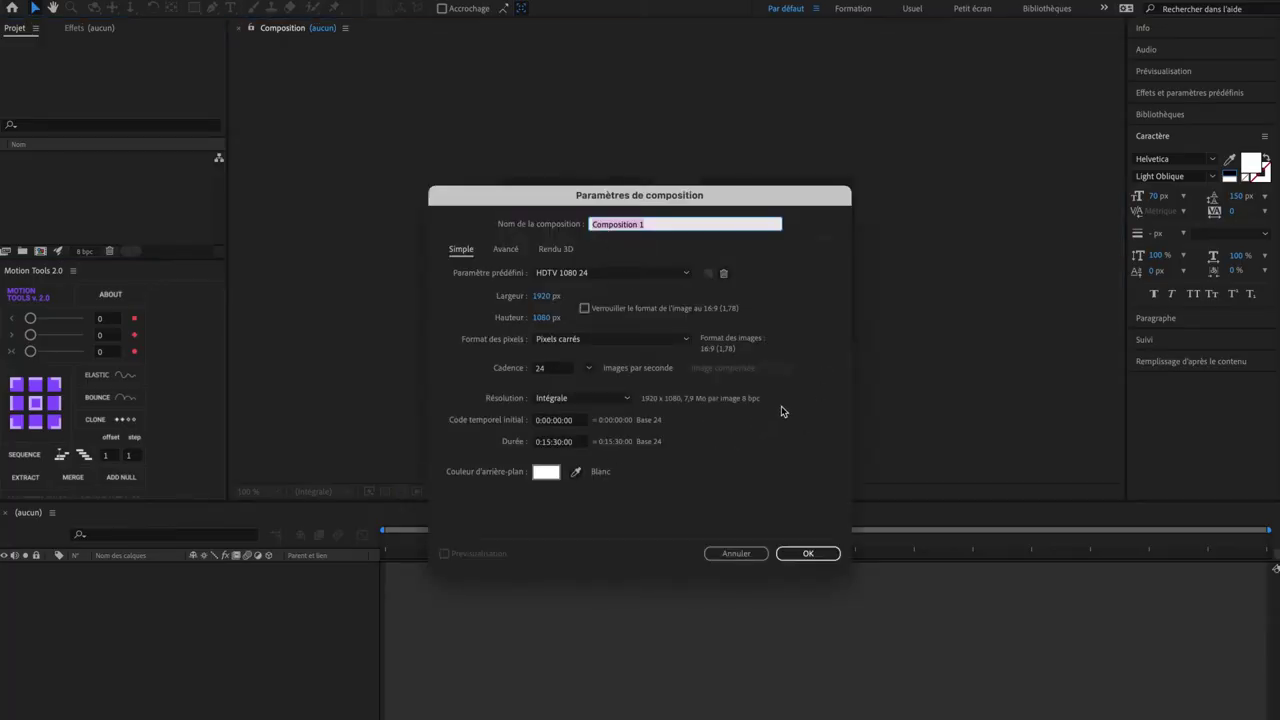
{"action": "type", "text": "Master"}
{"action": "left_click", "coordinate": [764, 294]}
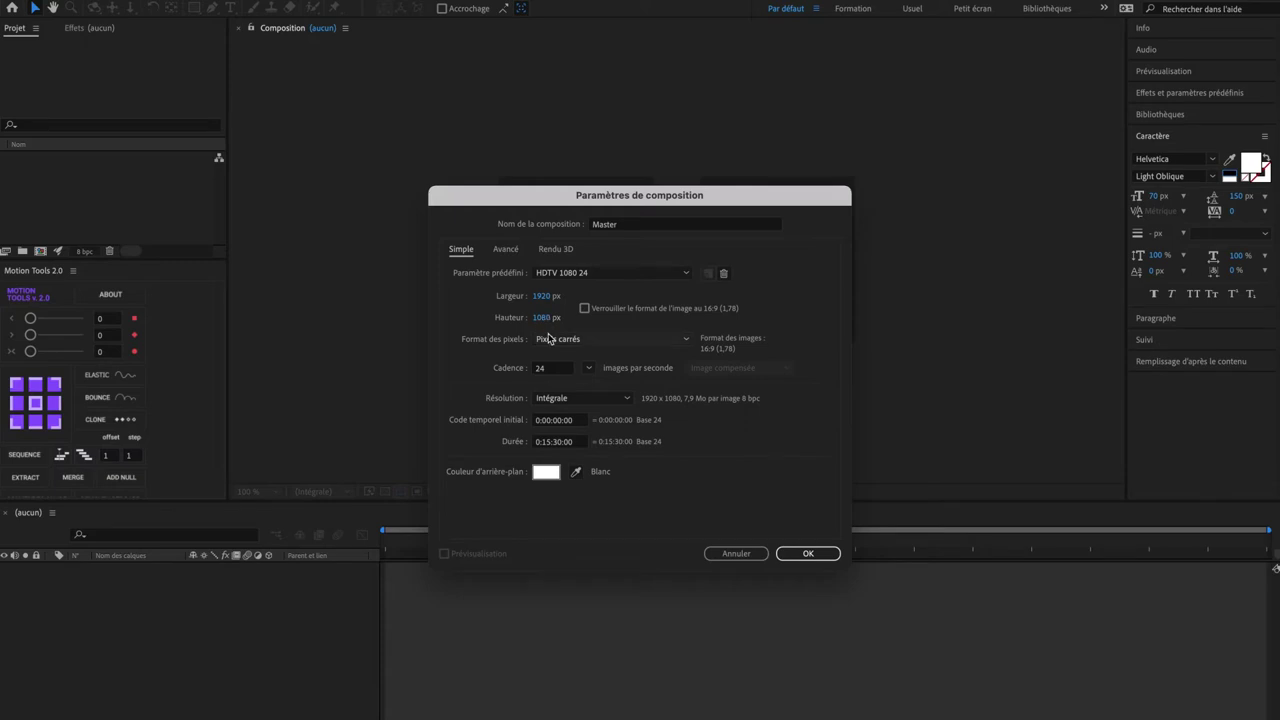
{"action": "left_click", "coordinate": [551, 446]}
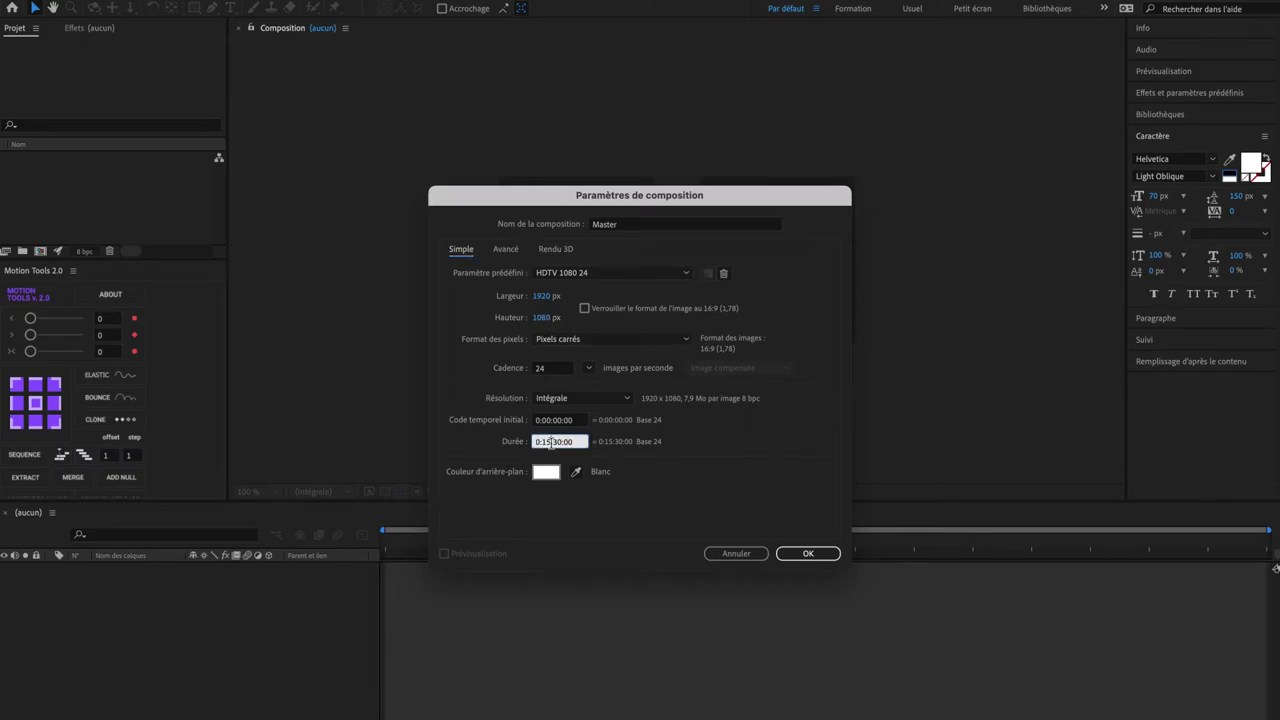
{"action": "key", "text": "BackSpace"}
{"action": "key", "text": "BackSpace"}
{"action": "key", "text": "BackSpace"}
{"action": "type", "text": "00"}
{"action": "left_click", "coordinate": [662, 449]}
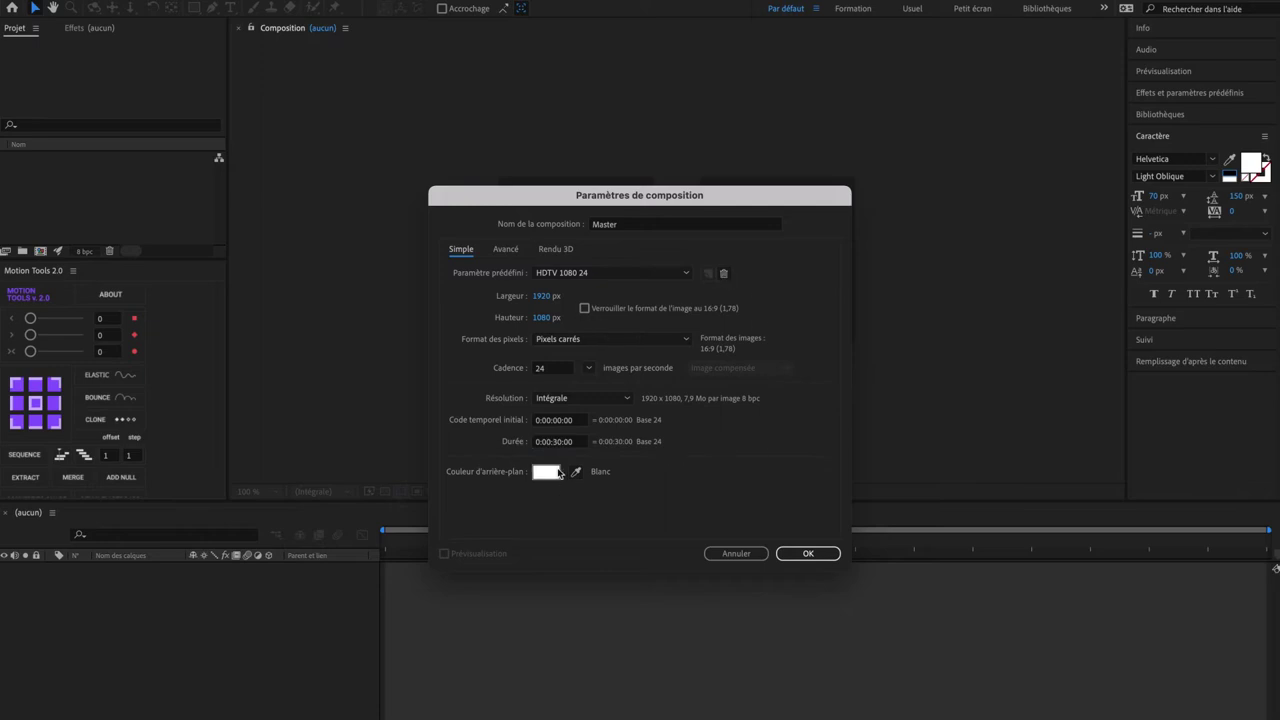
Step: Set the composition's background colour to black (000000) and create the composition
{"action": "left_click", "coordinate": [546, 471]}
{"action": "left_click_drag", "start_coordinate": [588, 460], "coordinate": [450, 493]}
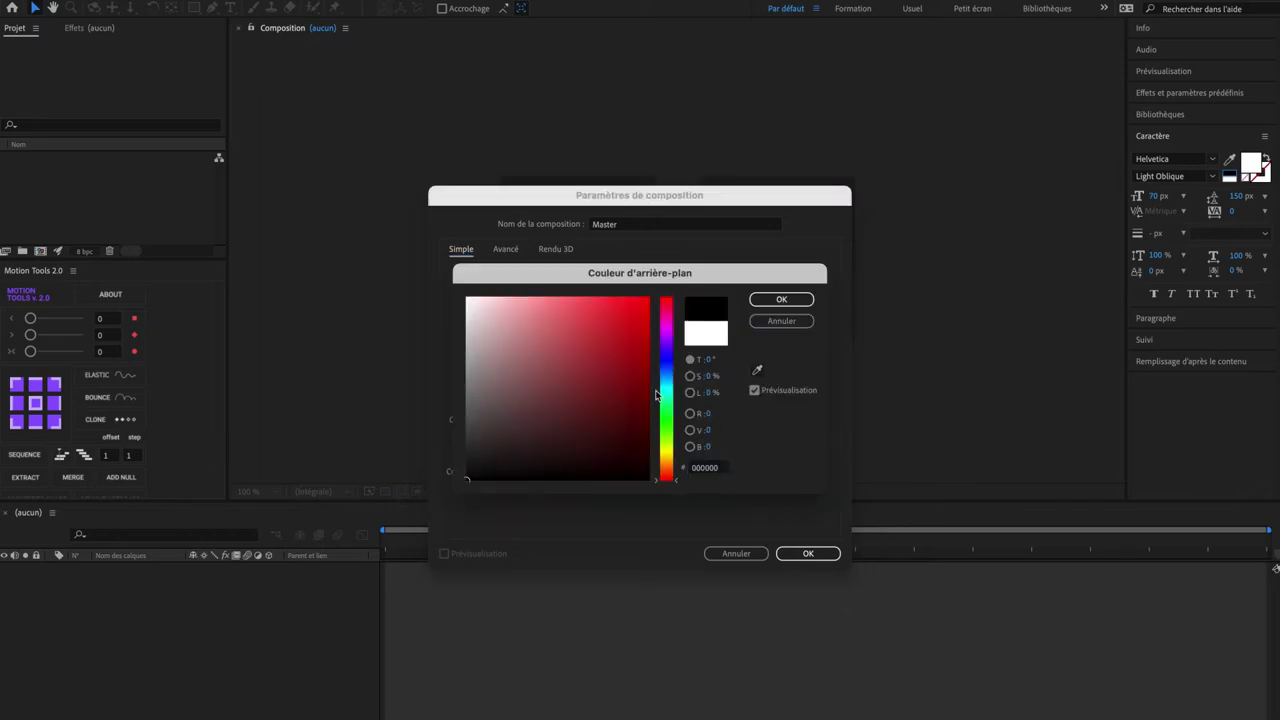
{"action": "left_click", "coordinate": [775, 303]}
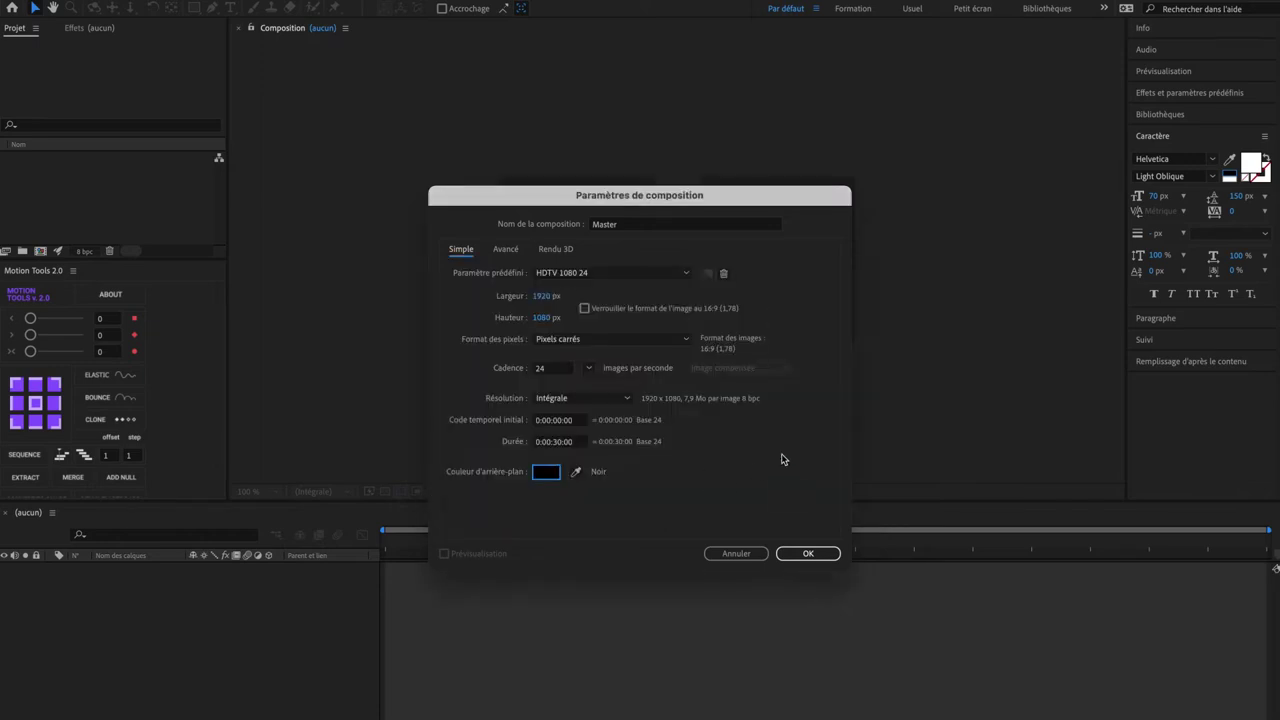
{"action": "left_click", "coordinate": [807, 553]}
Step: Import face_animation.ai from the Tutoriel folder as a composition that retains its layer sizes
{"action": "left_click", "coordinate": [183, 234]}
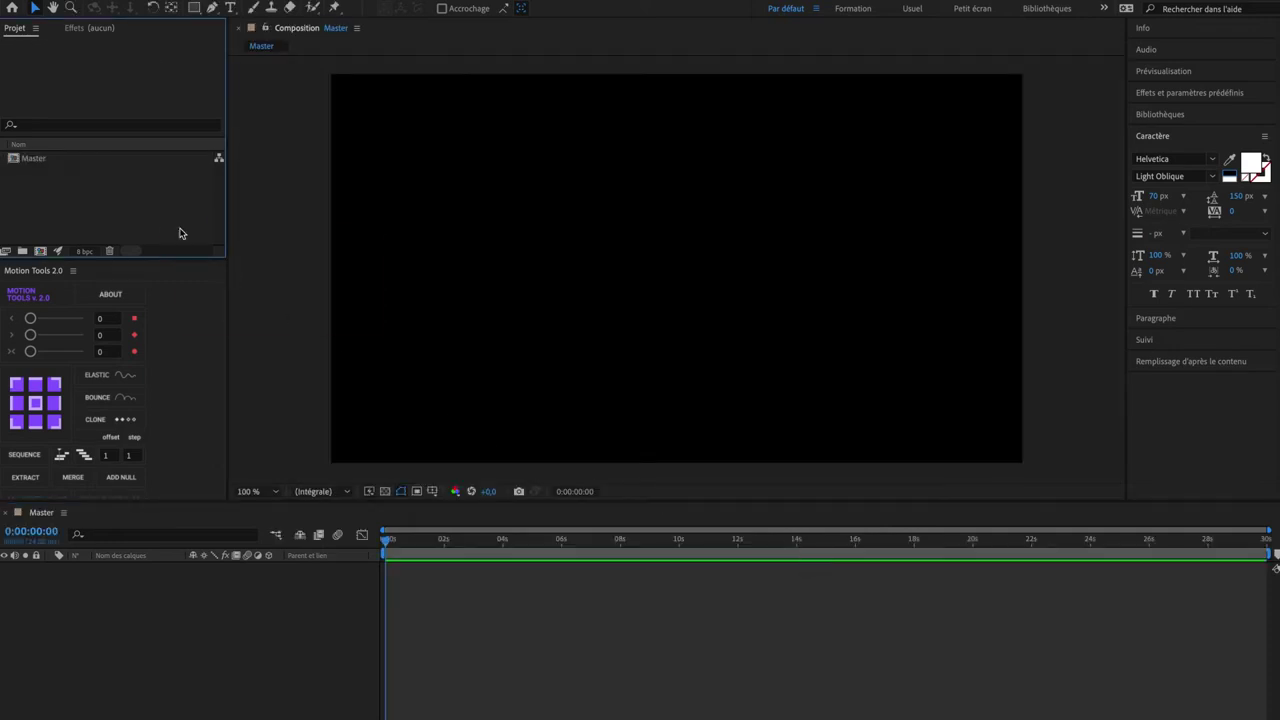
{"action": "right_click", "coordinate": [183, 234]}
{"action": "mouse_move", "coordinate": [257, 307]}
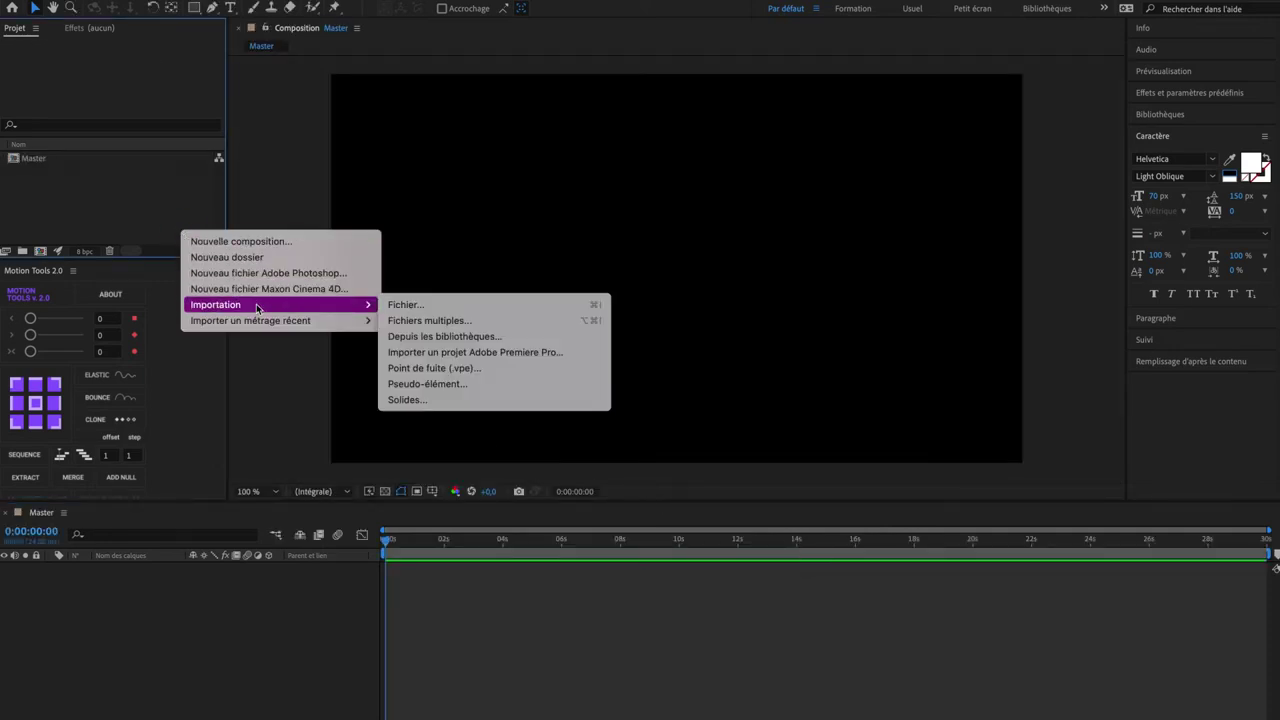
{"action": "left_click", "coordinate": [447, 306]}
{"action": "scroll", "coordinate": [503, 193], "scroll_direction": "down", "scroll_amount": 10}
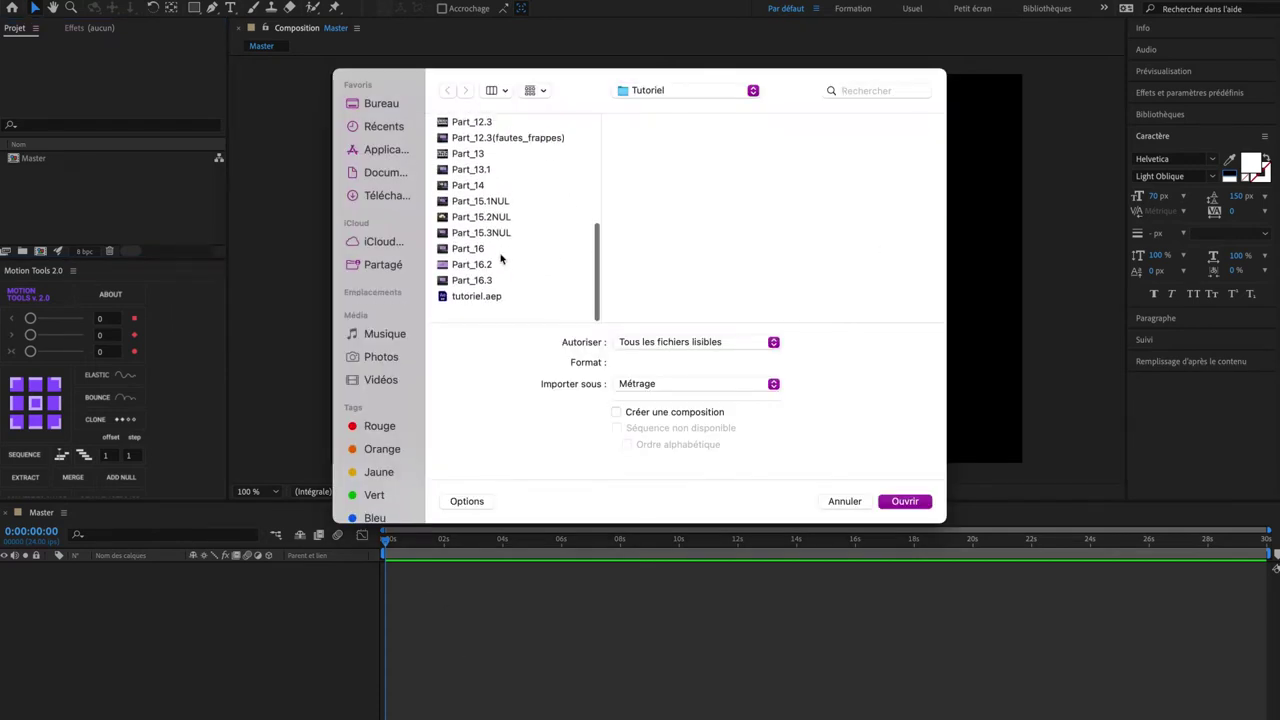
{"action": "scroll", "coordinate": [490, 302], "scroll_direction": "up", "scroll_amount": 10}
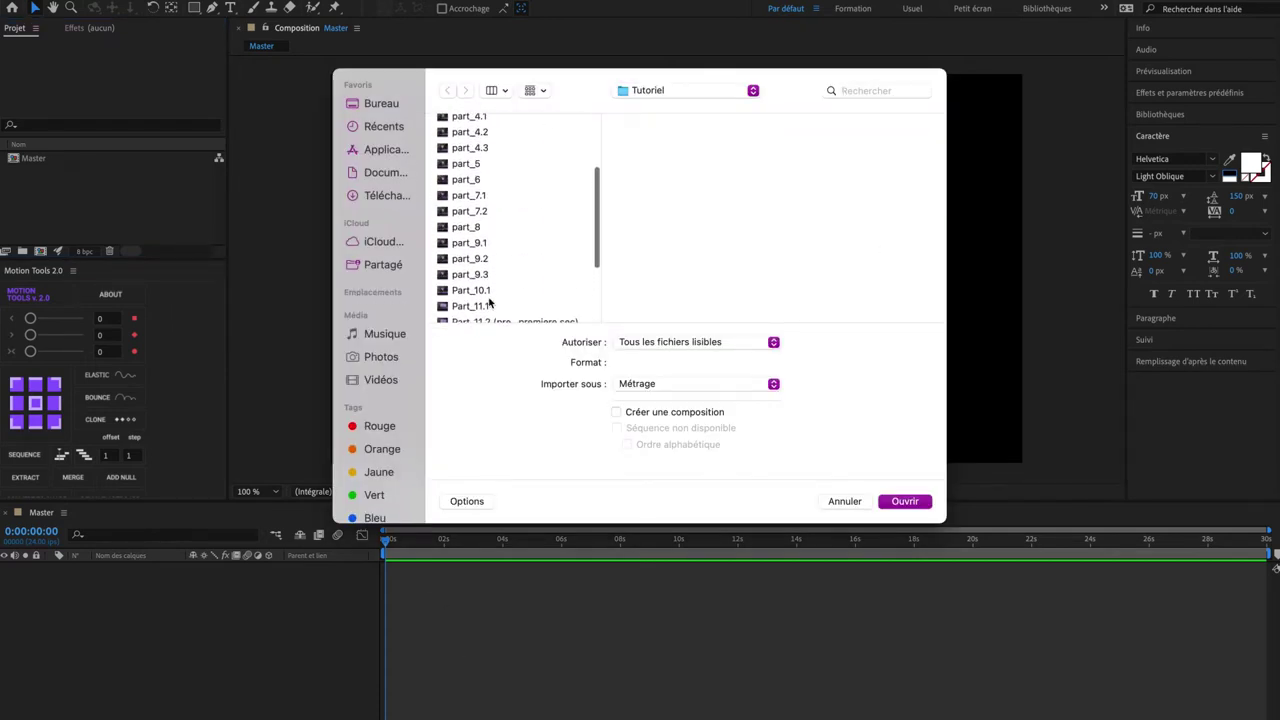
{"action": "left_click", "coordinate": [490, 237]}
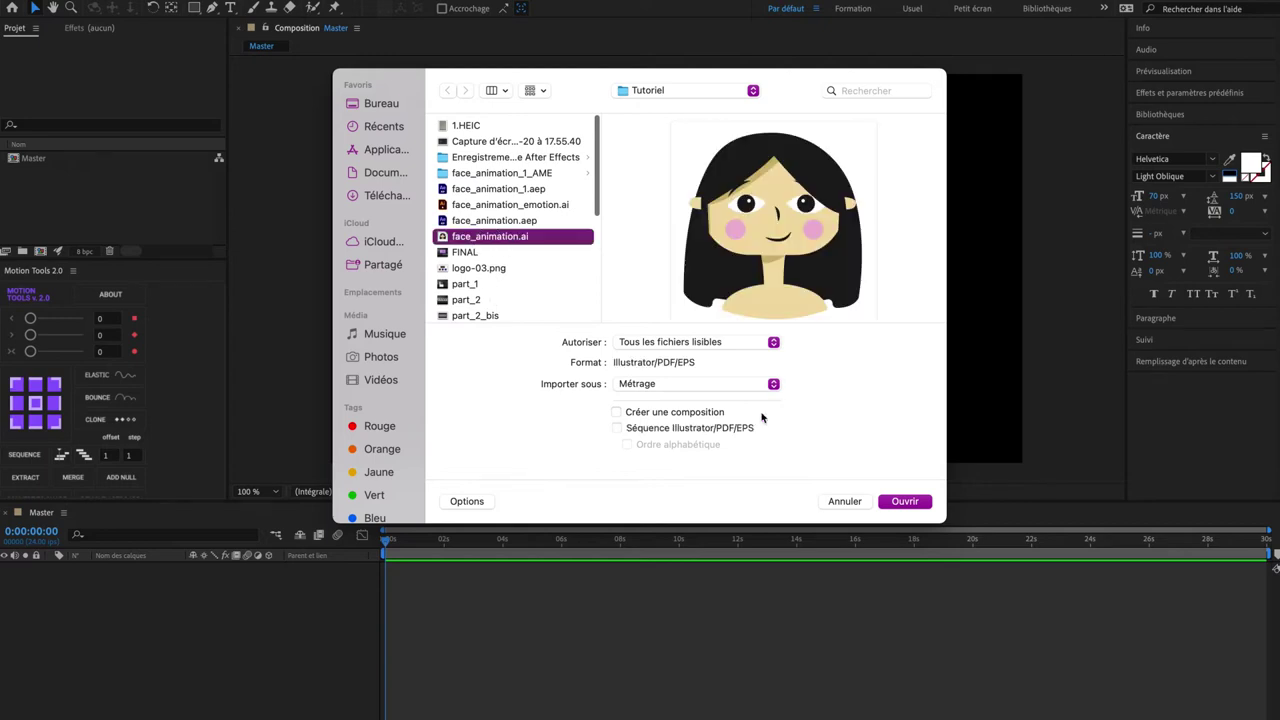
{"action": "left_click", "coordinate": [750, 384]}
{"action": "left_click", "coordinate": [705, 401]}
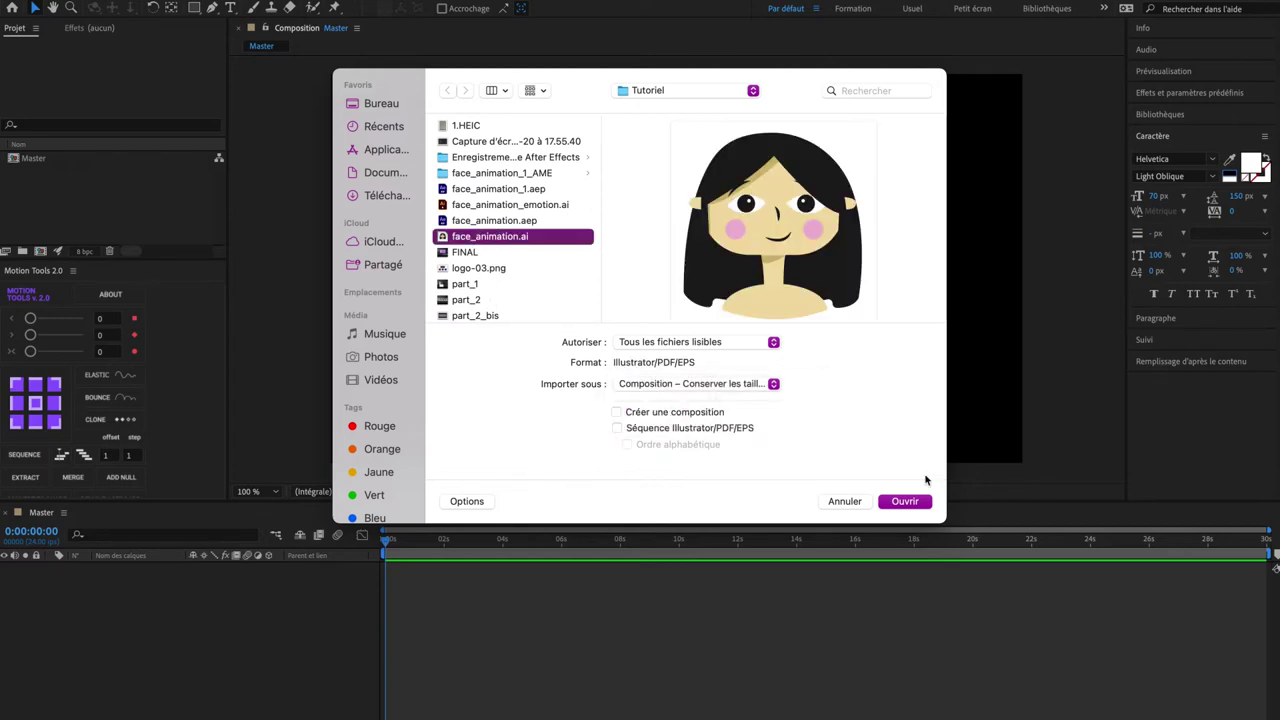
{"action": "left_click", "coordinate": [905, 501]}
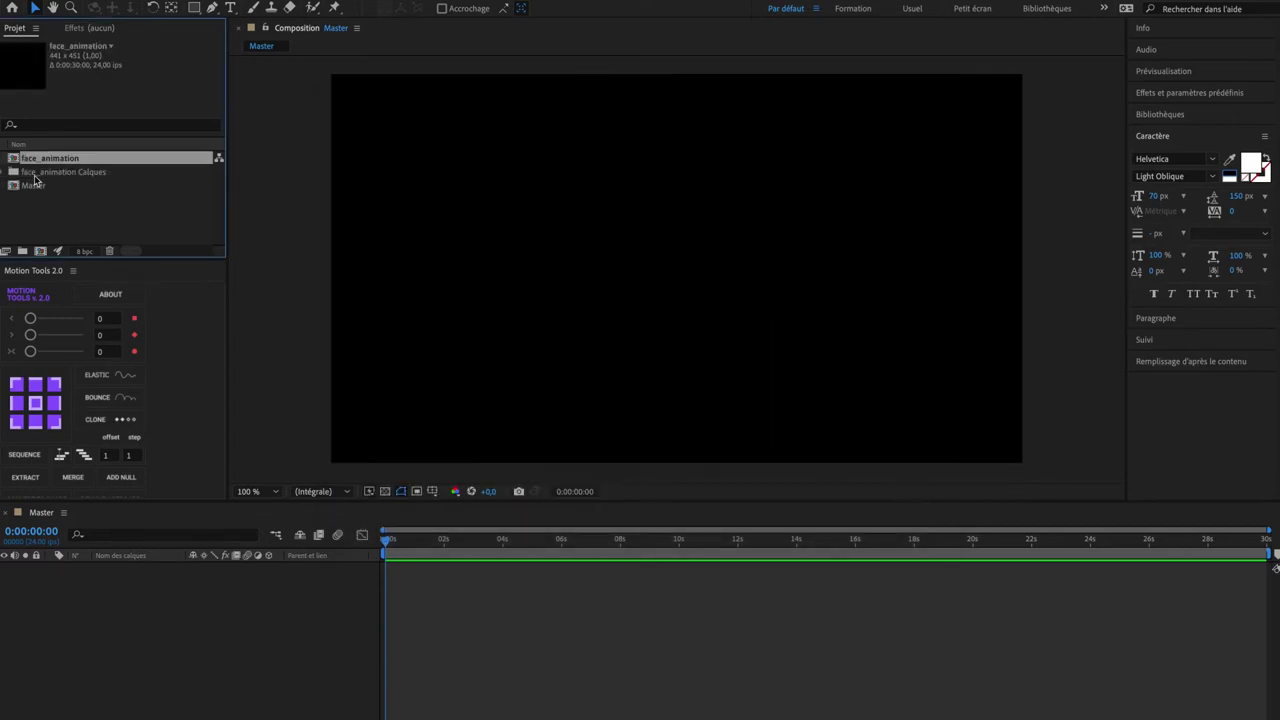
Step: Open the face_animation composition and add a light purple solid layer of 441 × 451 px
{"action": "double_click", "coordinate": [32, 158]}
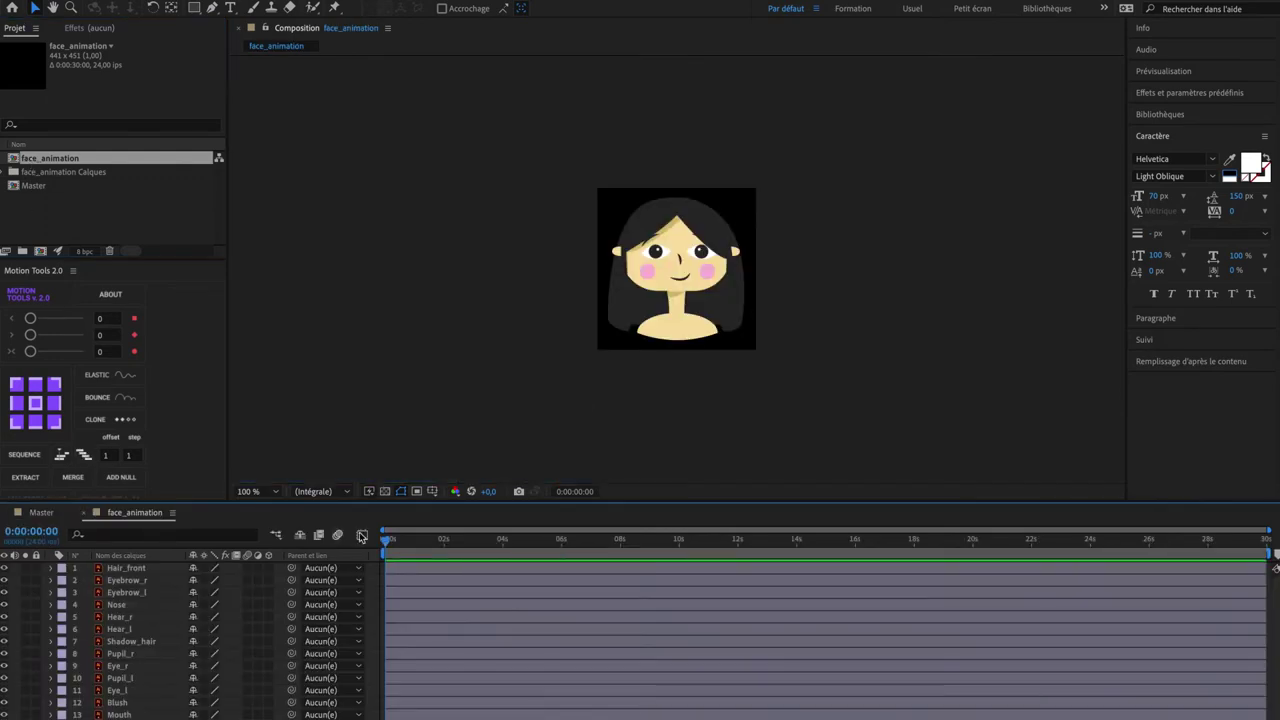
{"action": "scroll", "coordinate": [703, 297], "scroll_direction": "up", "scroll_amount": 1}
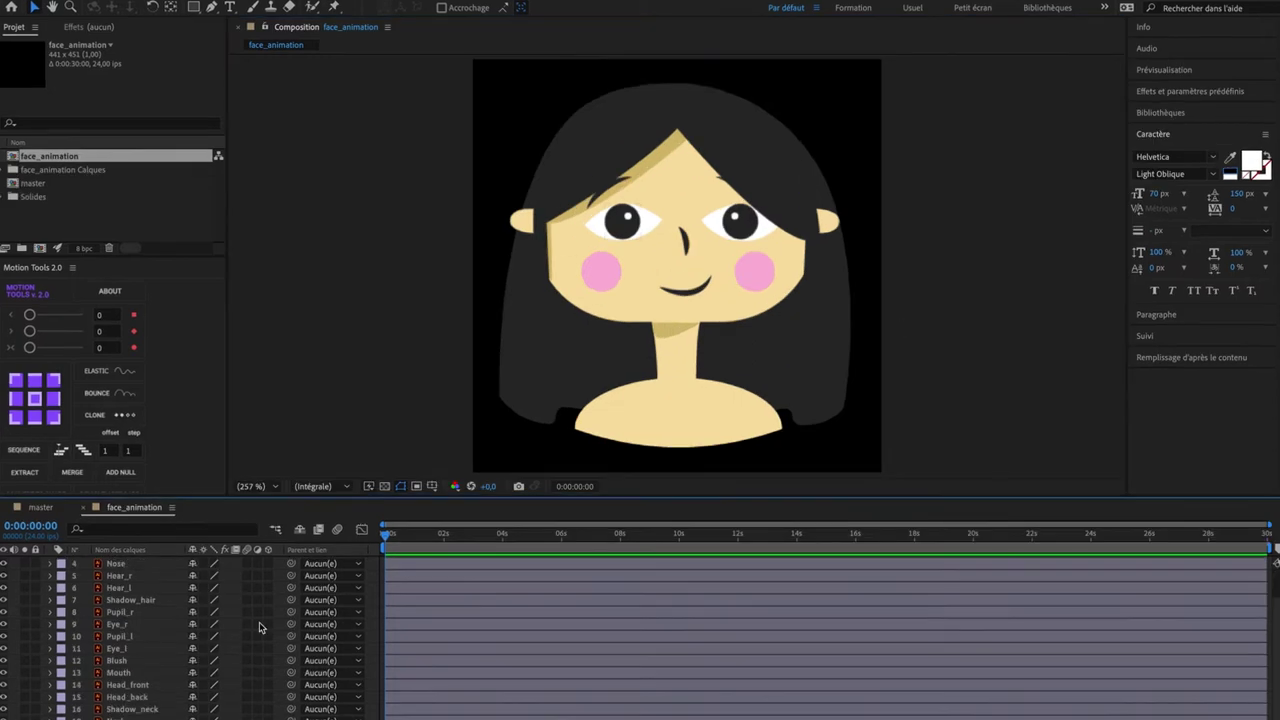
{"action": "scroll", "coordinate": [258, 627], "scroll_direction": "up", "scroll_amount": 1}
{"action": "left_click", "coordinate": [300, 1]}
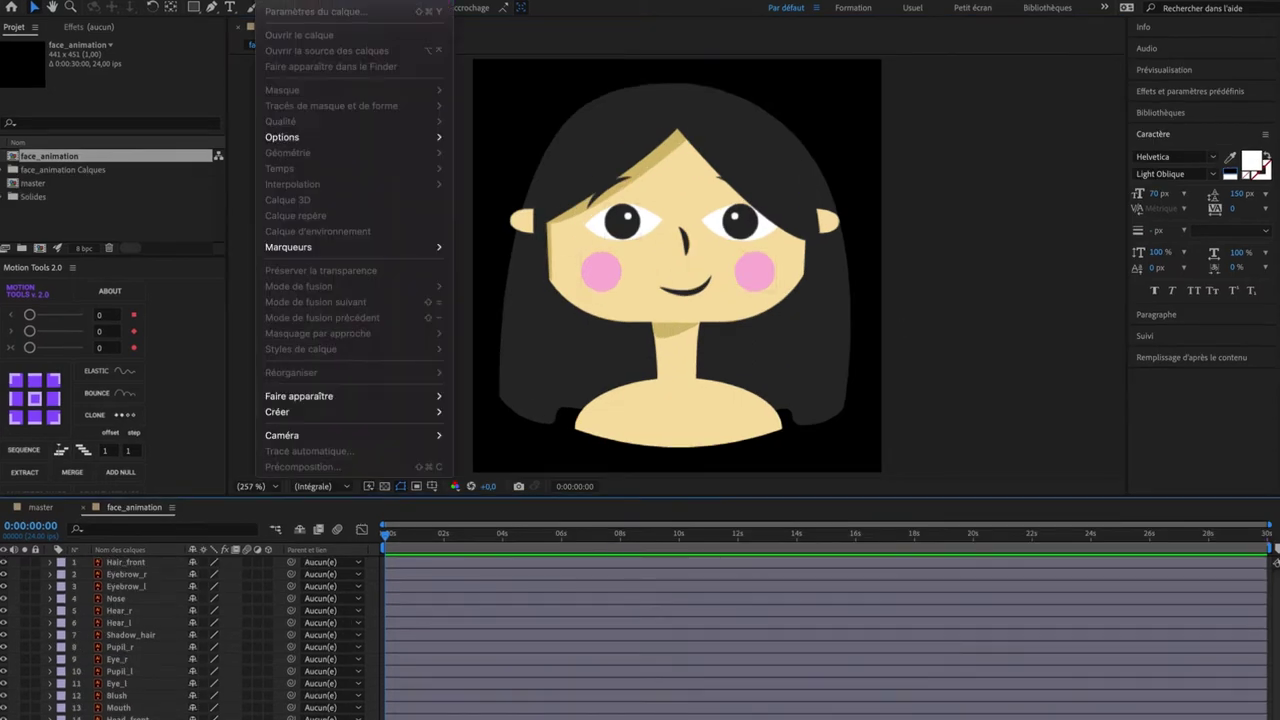
{"action": "mouse_move", "coordinate": [296, 4]}
{"action": "left_click", "coordinate": [483, 9]}
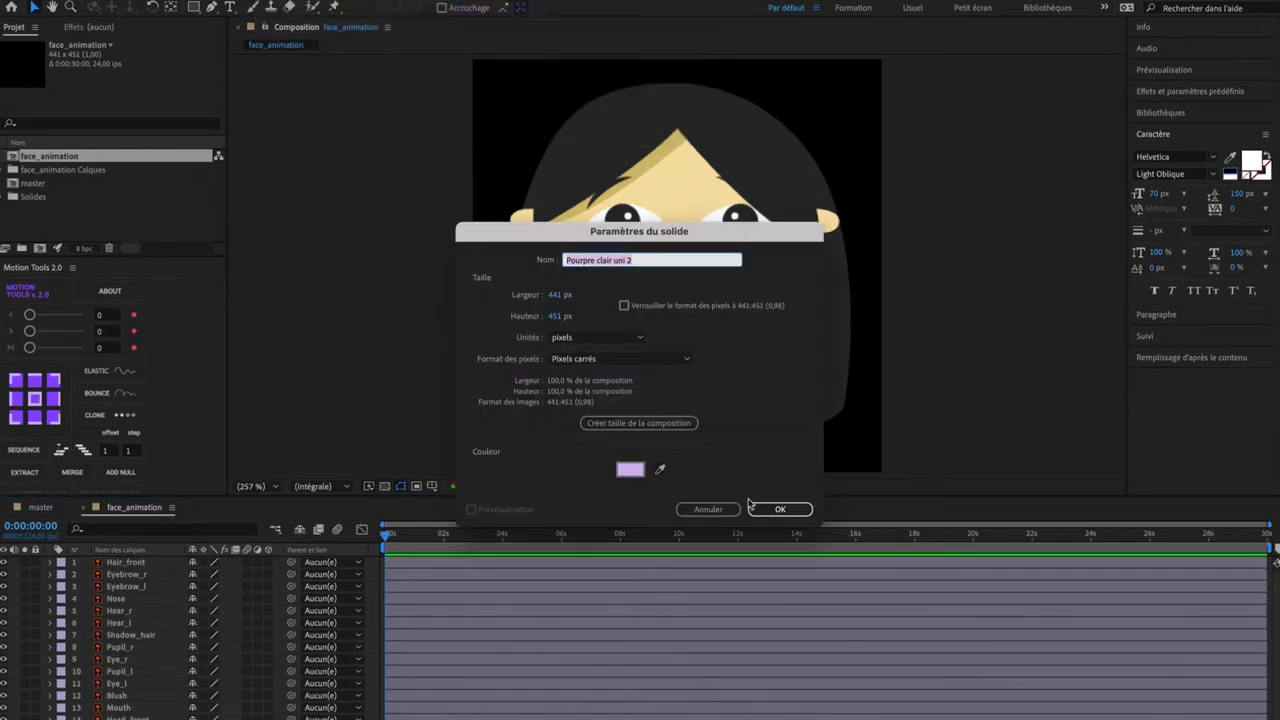
{"action": "left_click", "coordinate": [772, 506]}
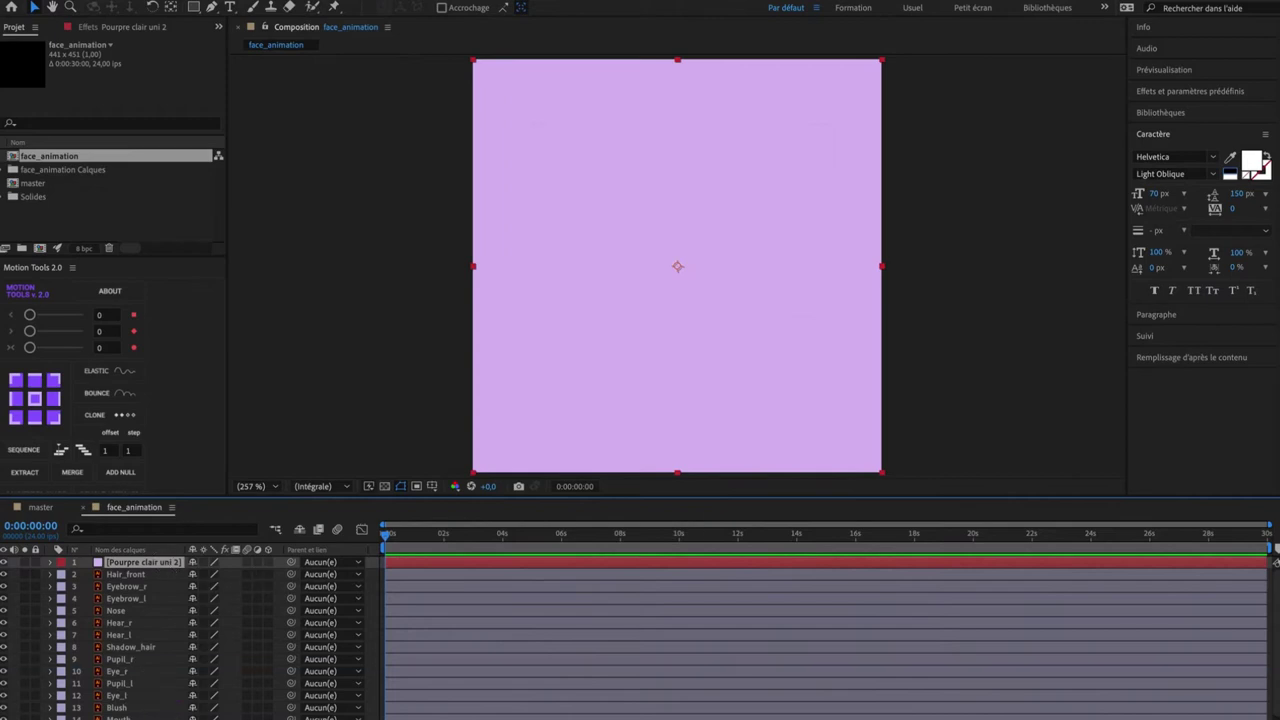
Step: Move the light purple solid beneath all character layers so it serves as the background
{"action": "mouse_move", "coordinate": [150, 715]}
{"action": "scroll", "coordinate": [200, 630], "scroll_direction": "down", "scroll_amount": 2}
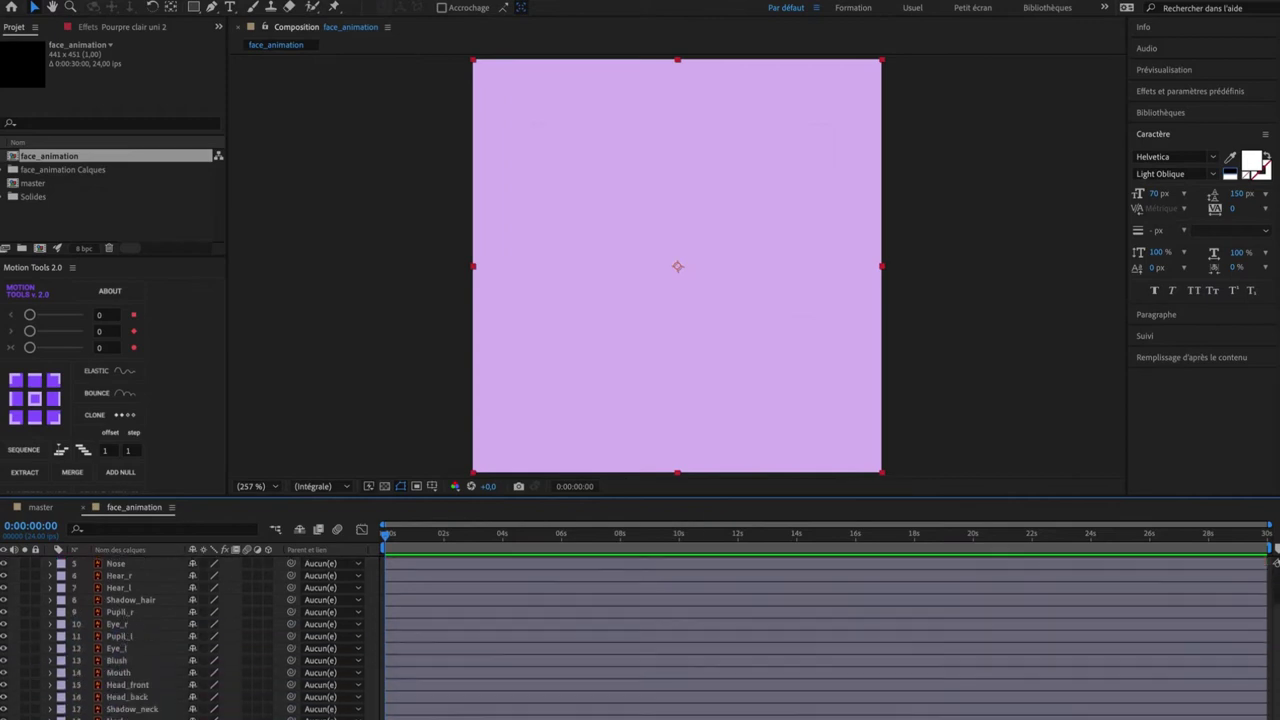
{"action": "left_click_drag", "start_coordinate": [150, 714], "coordinate": [152, 702]}
{"action": "scroll", "coordinate": [157, 660], "scroll_direction": "up", "scroll_amount": 5}
Step: Select all the Illustrator character layers, excluding the purple solid, and create shapes from the vector layers
{"action": "left_click", "coordinate": [152, 575]}
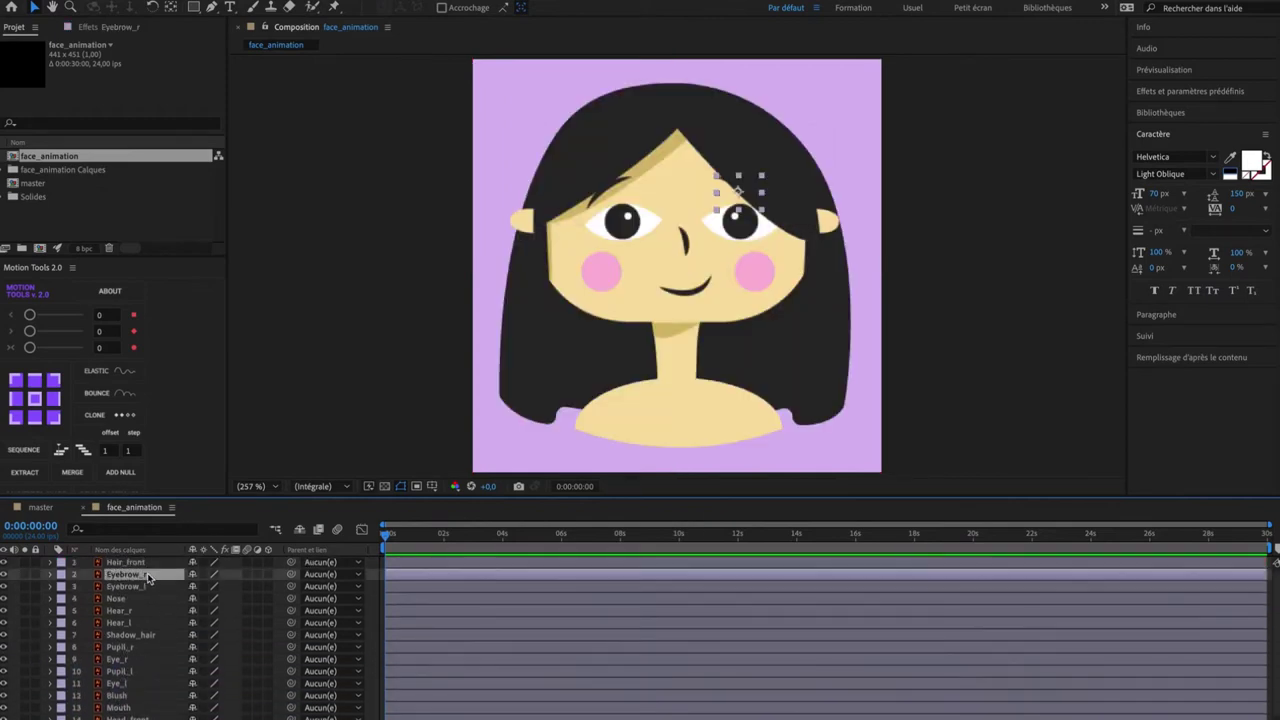
{"action": "key", "text": "super+a"}
{"action": "scroll", "coordinate": [164, 600], "scroll_direction": "down", "scroll_amount": 2}
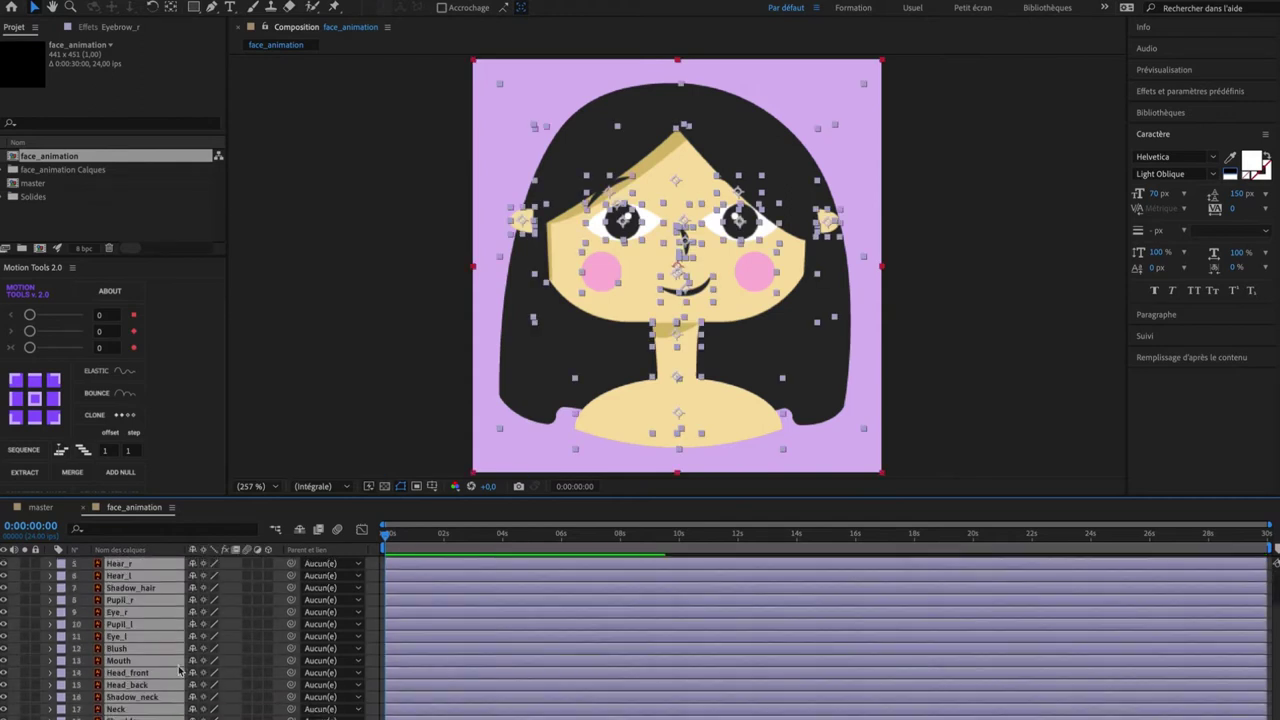
{"action": "scroll", "coordinate": [180, 662], "scroll_direction": "up", "scroll_amount": 2}
{"action": "right_click", "coordinate": [150, 612]}
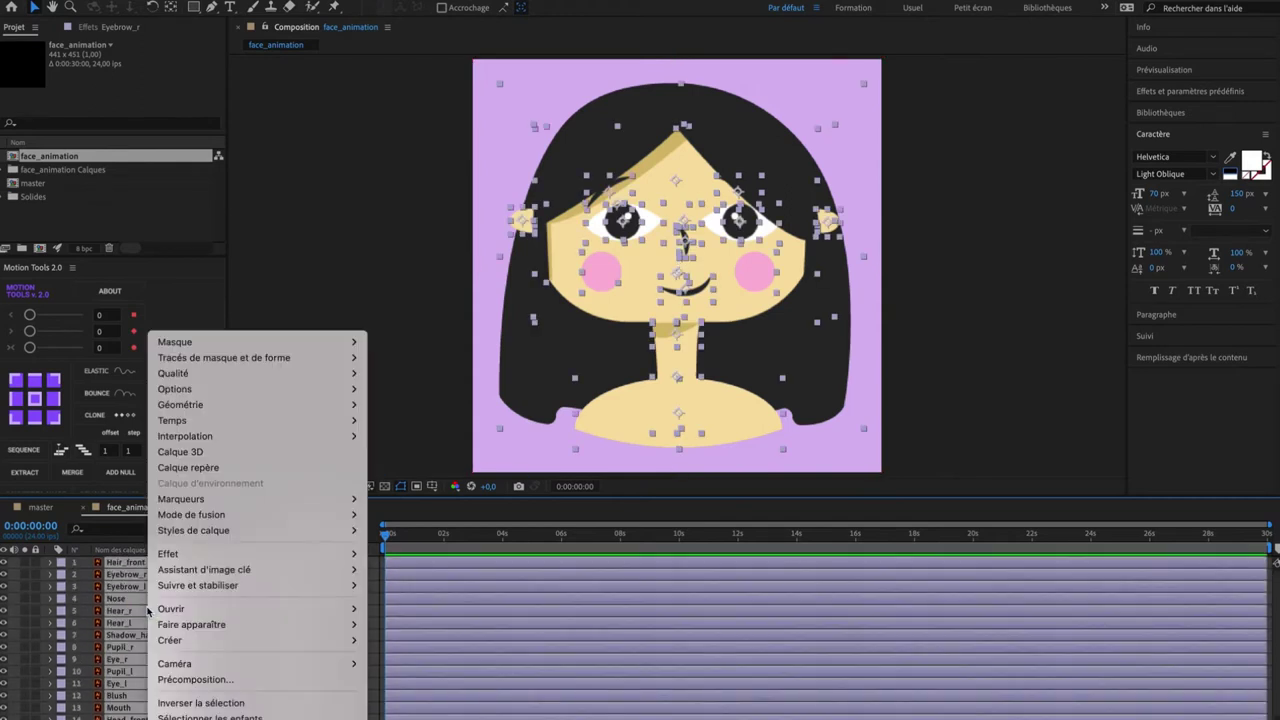
{"action": "mouse_move", "coordinate": [163, 638]}
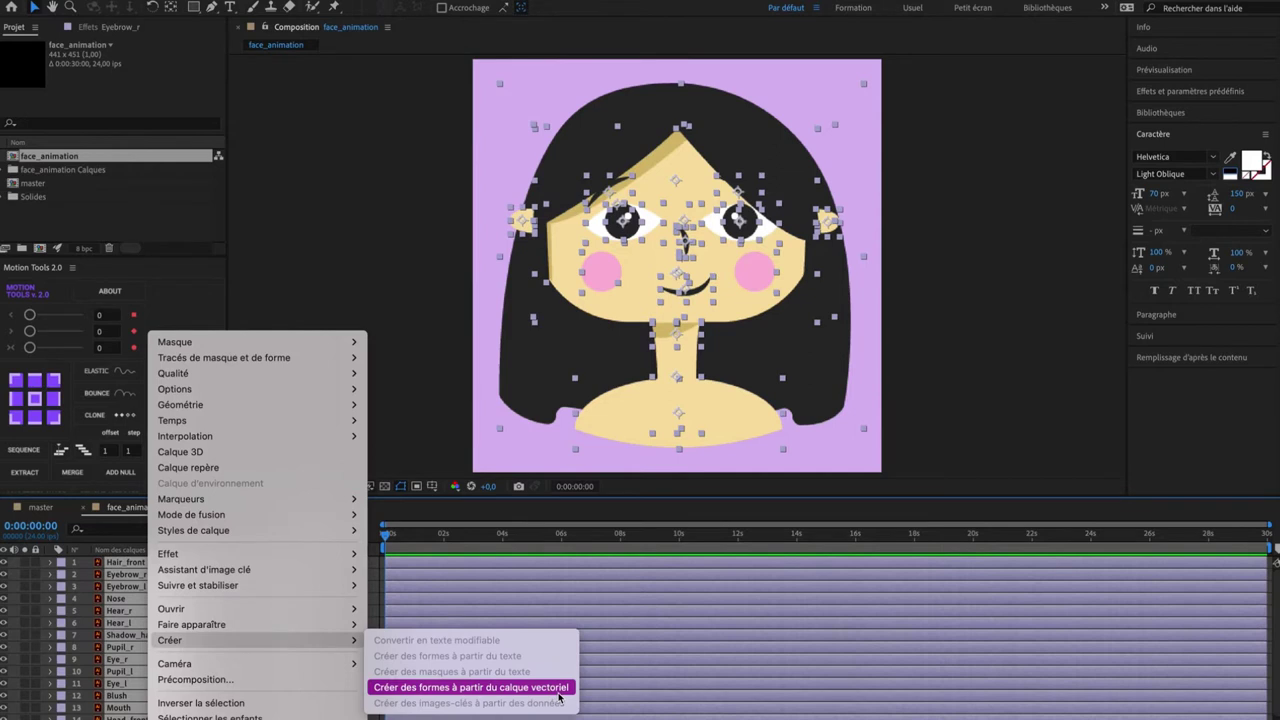
{"action": "left_click", "coordinate": [575, 688]}
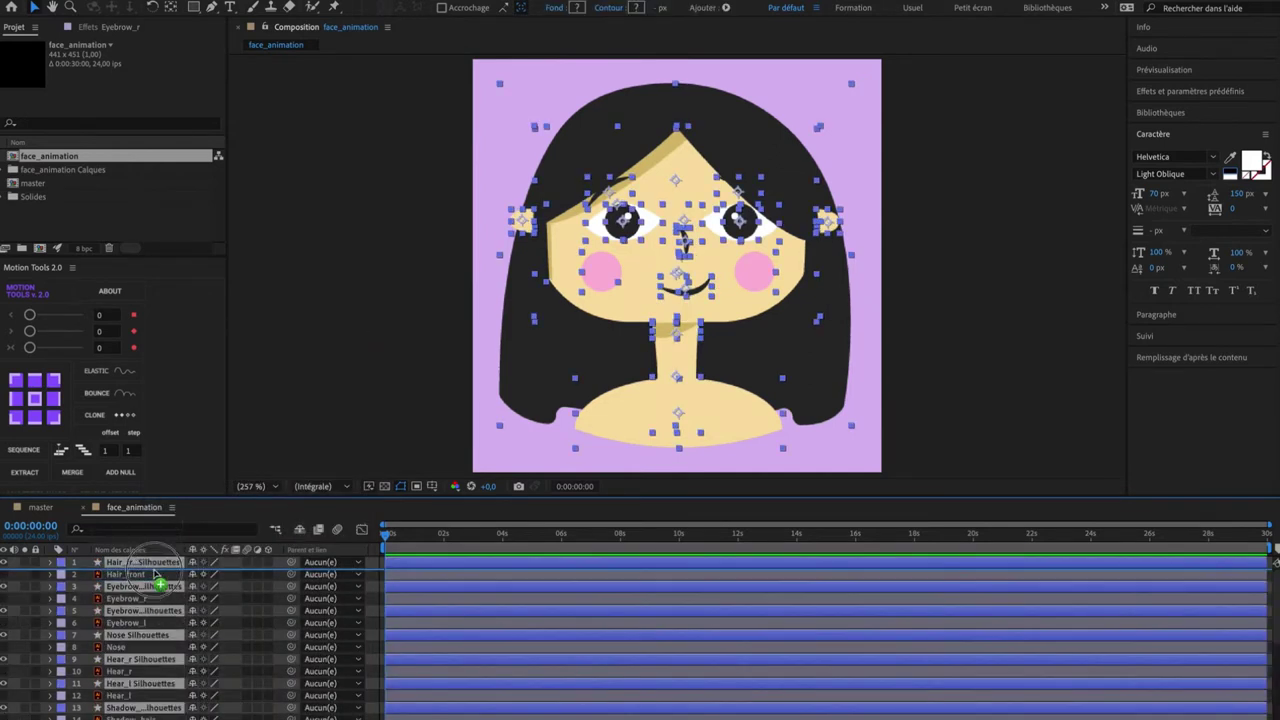
Step: Group the new silhouette shape layers together above the original Illustrator layers in the layer stack
{"action": "scroll", "coordinate": [150, 600], "scroll_direction": "down", "scroll_amount": 6}
{"action": "left_click", "coordinate": [126, 719]}
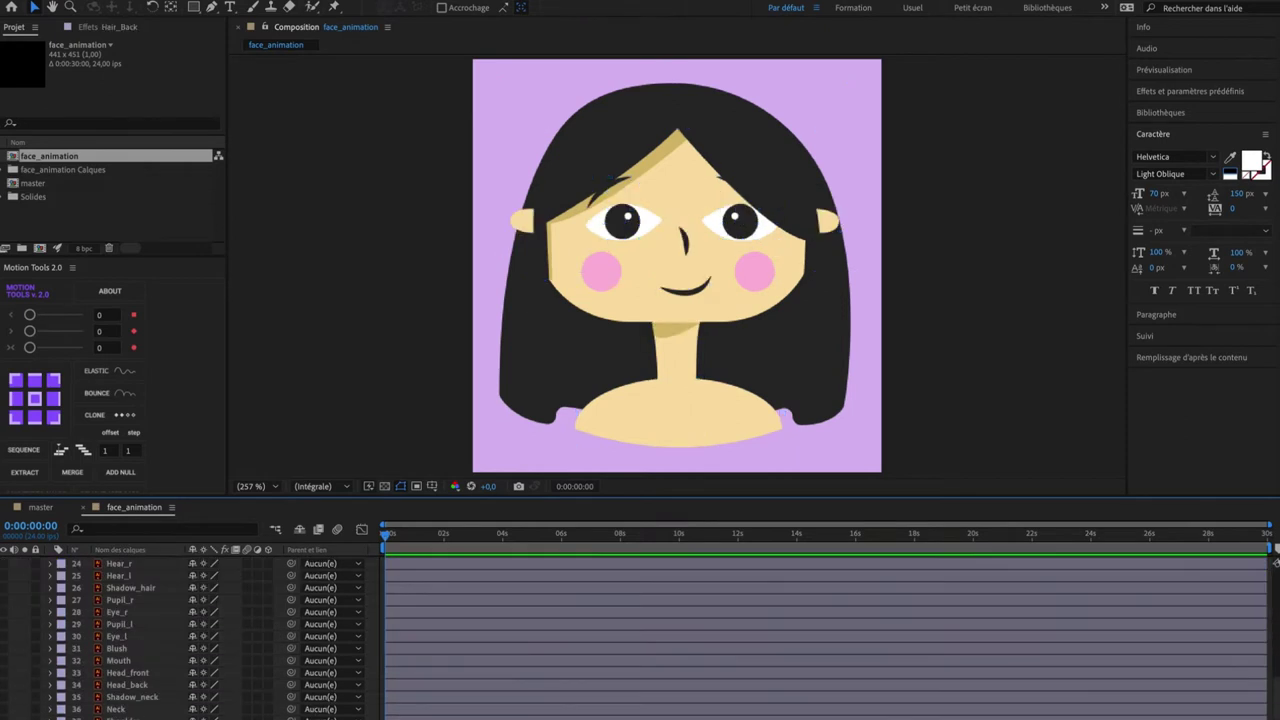
{"action": "scroll", "coordinate": [150, 640], "scroll_direction": "up", "scroll_amount": 3}
{"action": "scroll", "coordinate": [128, 606], "scroll_direction": "up", "scroll_amount": 7}
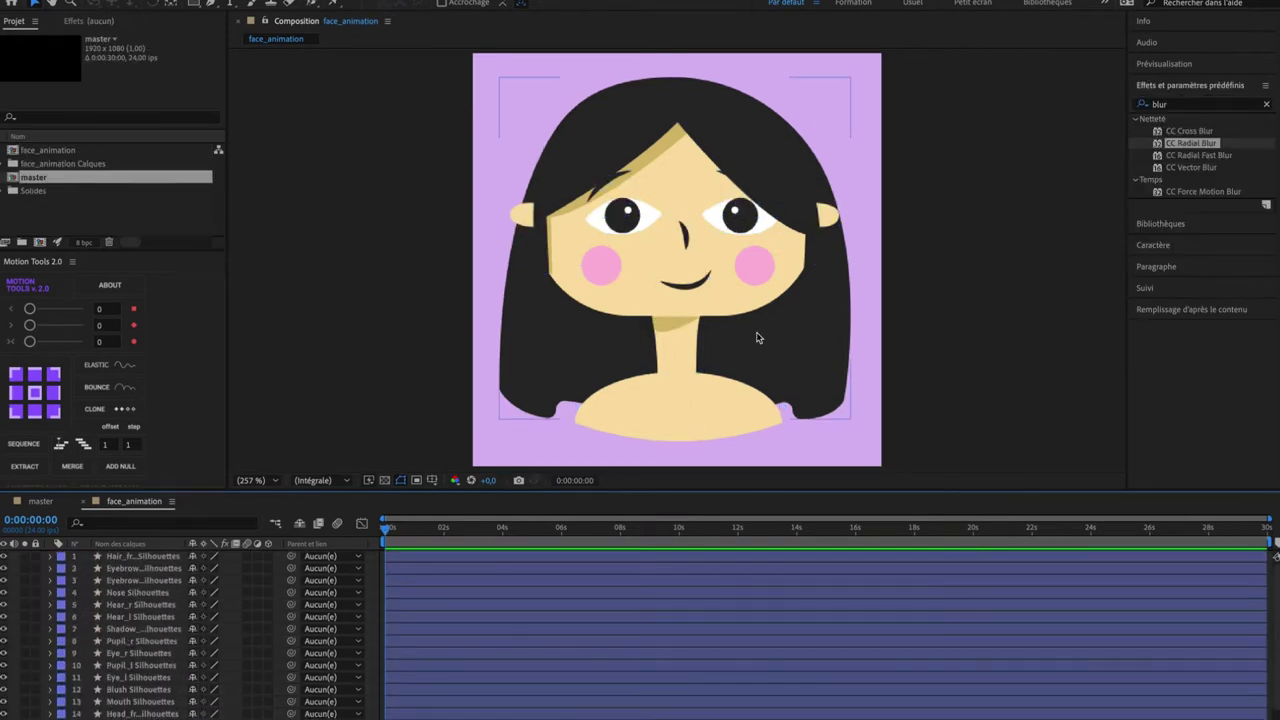
Step: Search the effects for "flou enca" and apply Flou encadré accéléré to the Blush Silhouettes layer
{"action": "left_click", "coordinate": [1061, 444]}
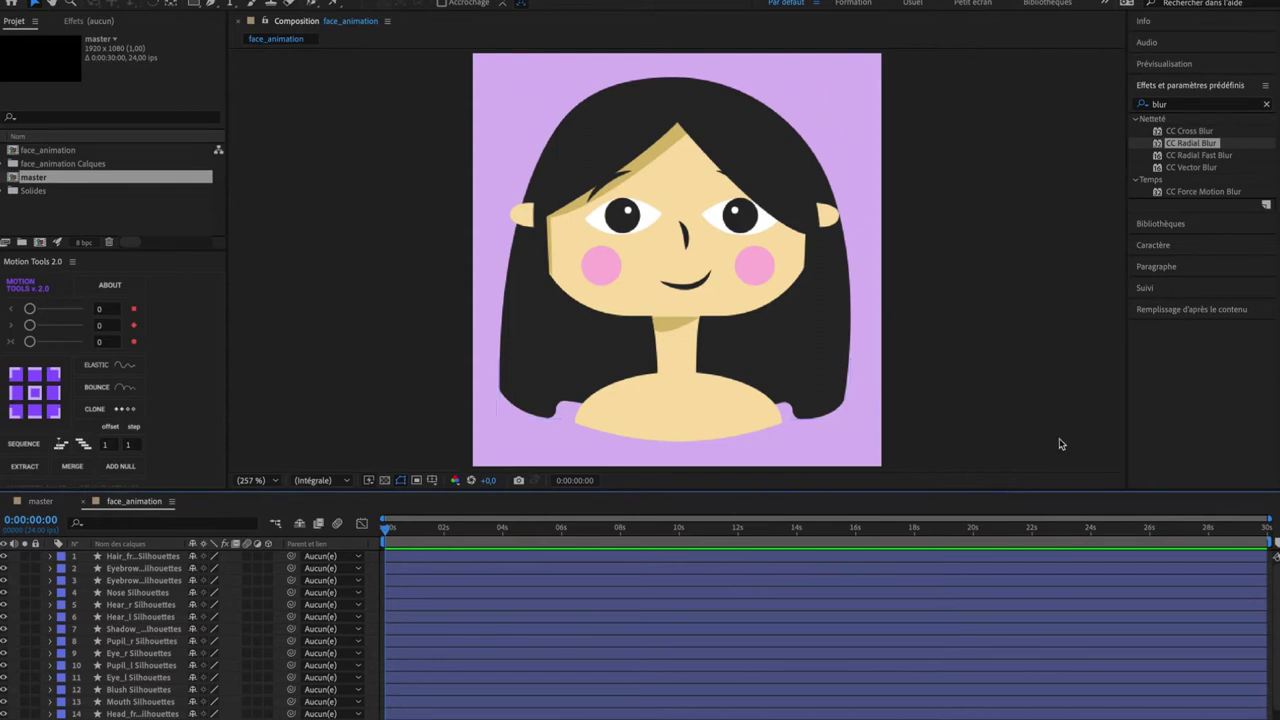
{"action": "left_click", "coordinate": [1266, 104]}
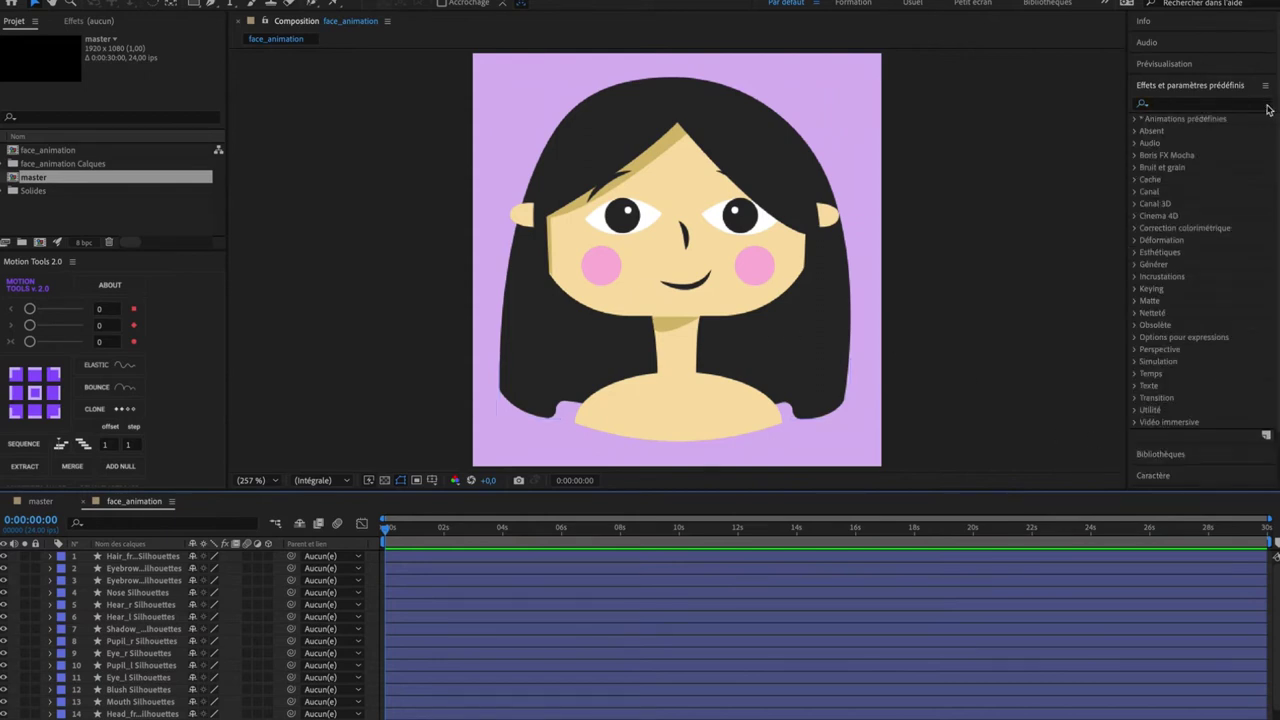
{"action": "left_click", "coordinate": [1213, 104]}
{"action": "type", "text": "fl"}
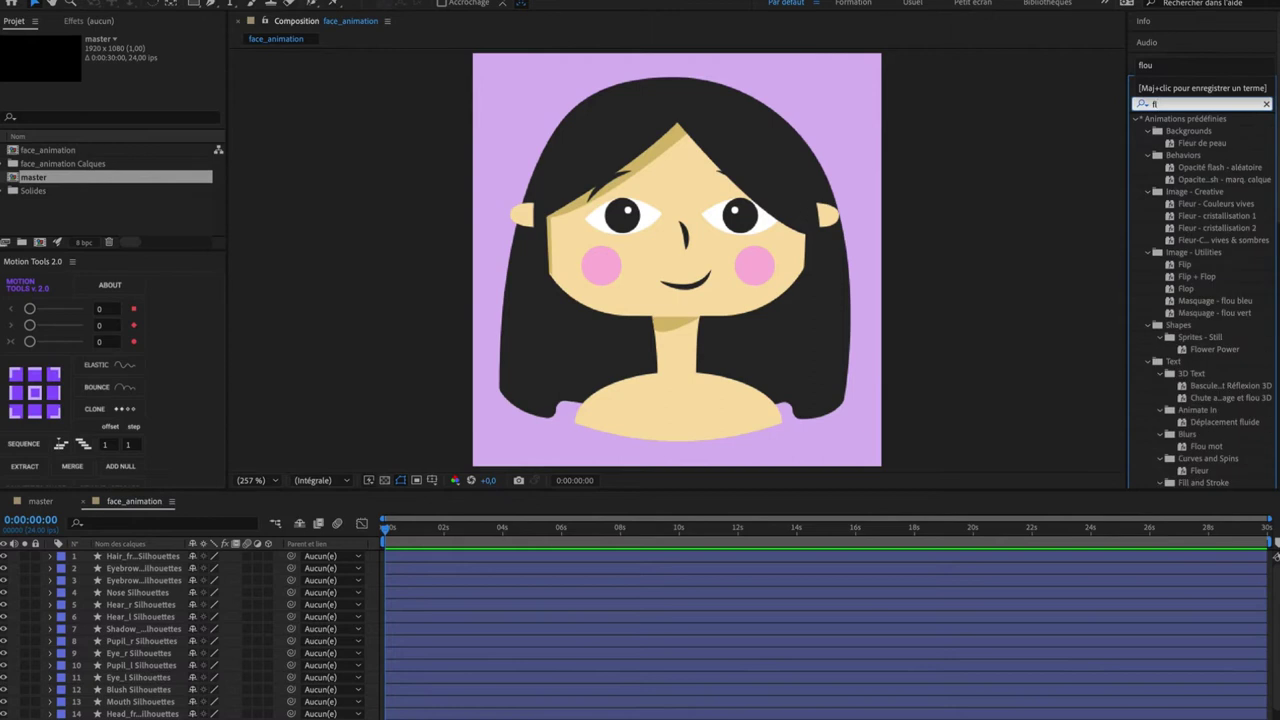
{"action": "type", "text": "ou enca"}
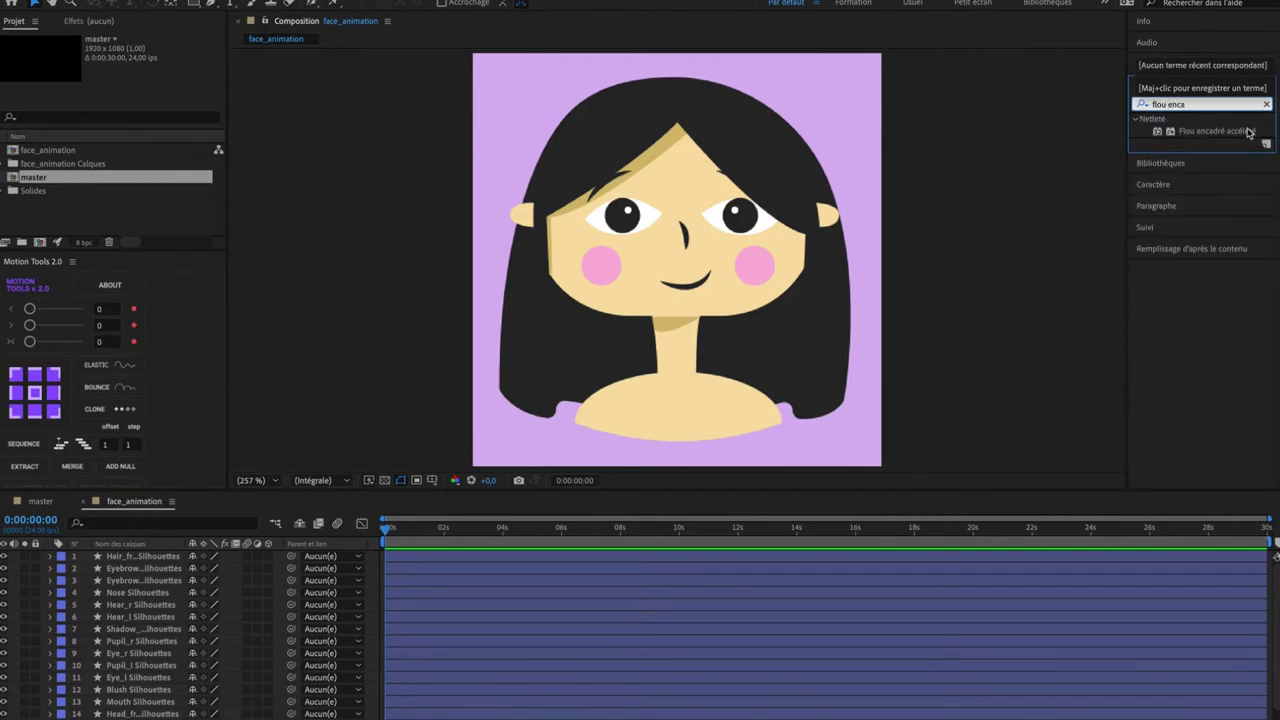
{"action": "left_click_drag", "start_coordinate": [1248, 133], "coordinate": [229, 690]}
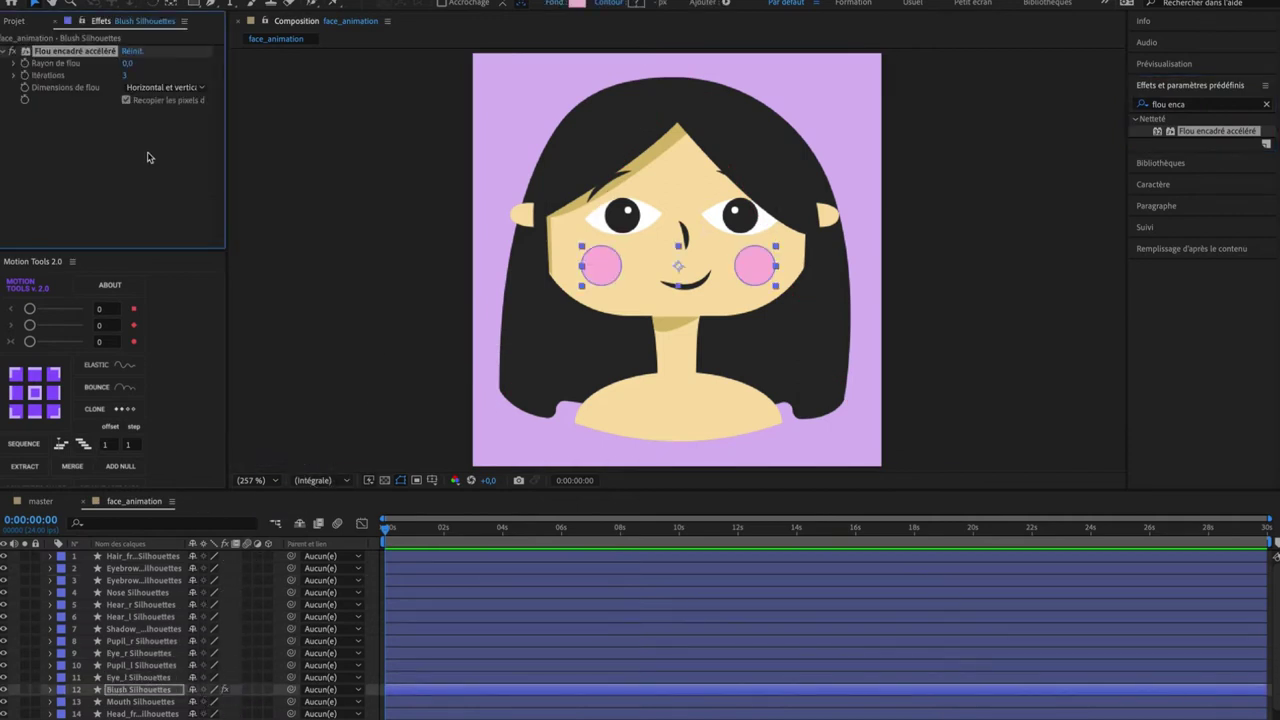
Step: Set the blush blur's radius (Rayon de flou) to 15 and its iterations (Itérations) to 1
{"action": "left_click", "coordinate": [129, 62]}
{"action": "key", "text": "Return"}
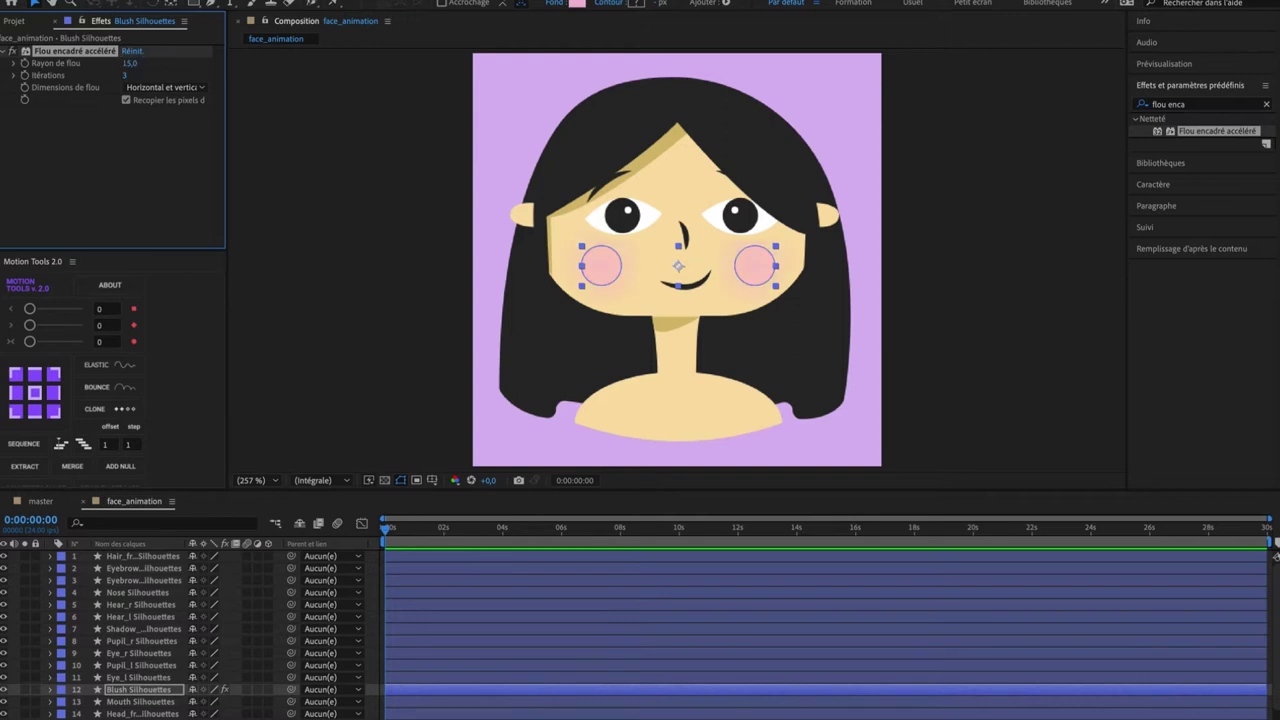
{"action": "left_click_drag", "start_coordinate": [125, 76], "coordinate": [107, 77]}
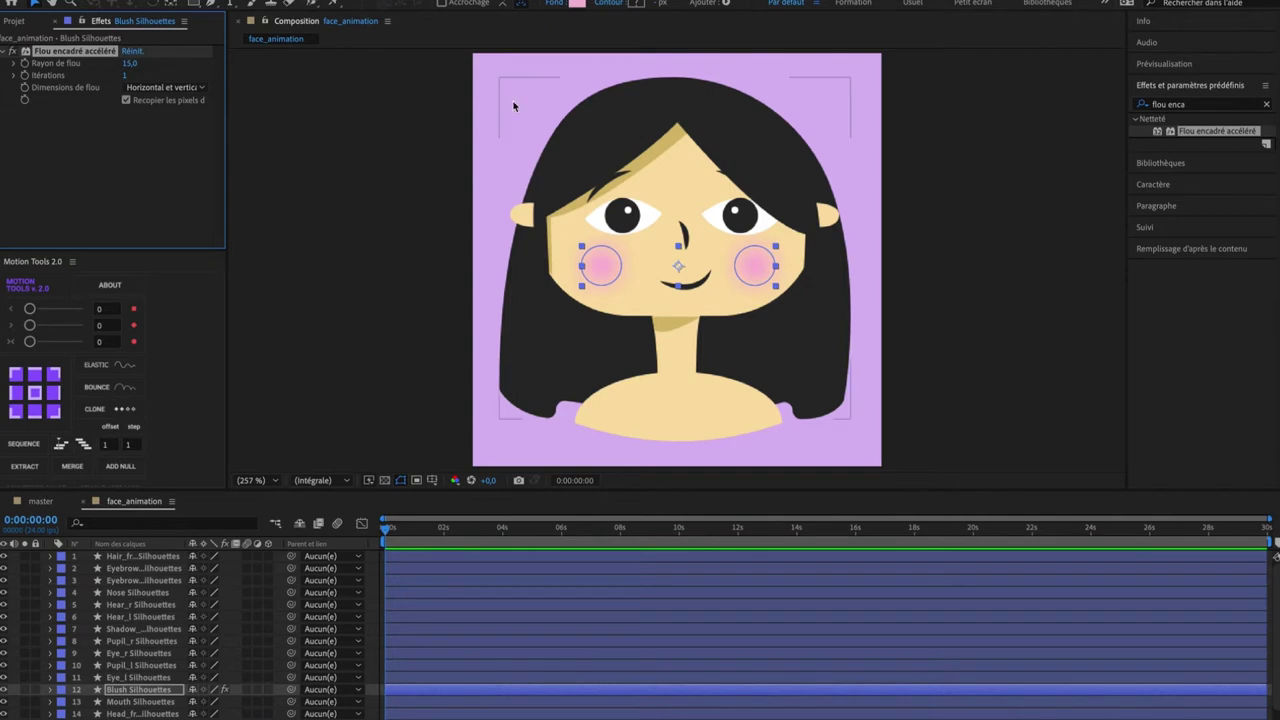
Step: Search the effects for "bruit al" and apply Bruit alpha to the Blush Silhouettes layer
{"action": "left_click", "coordinate": [1266, 104]}
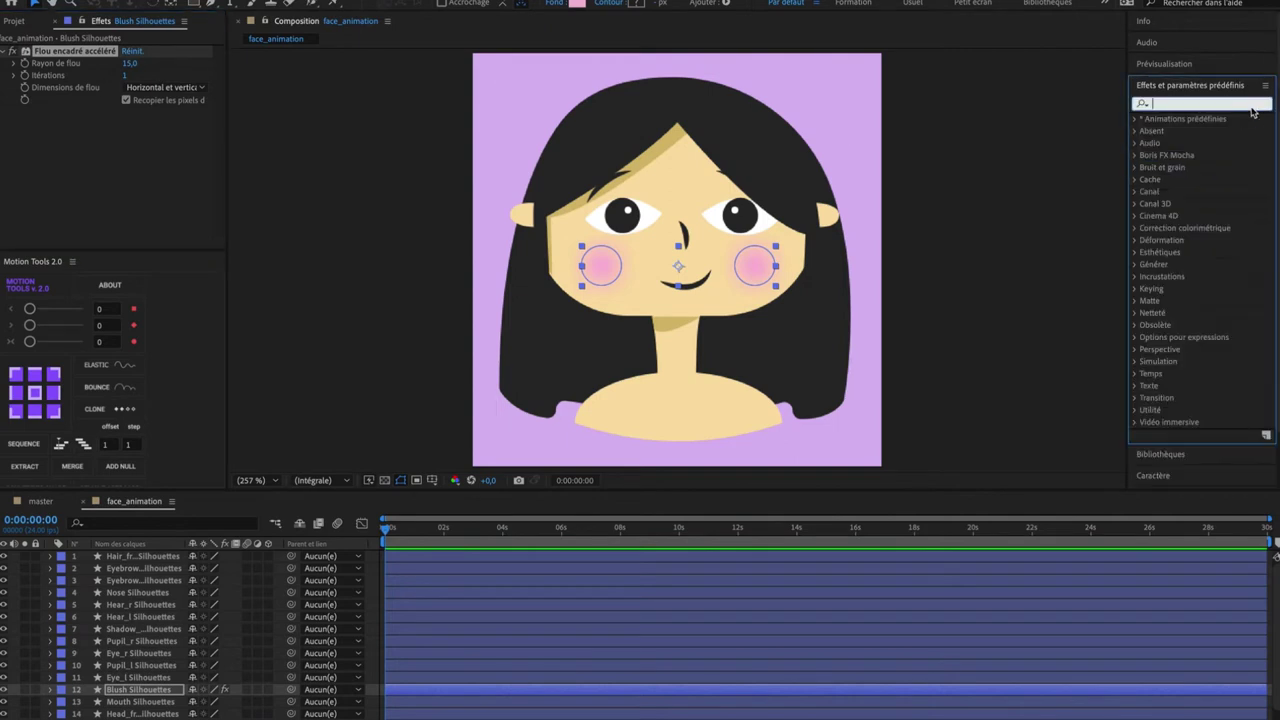
{"action": "type", "text": "bruit al"}
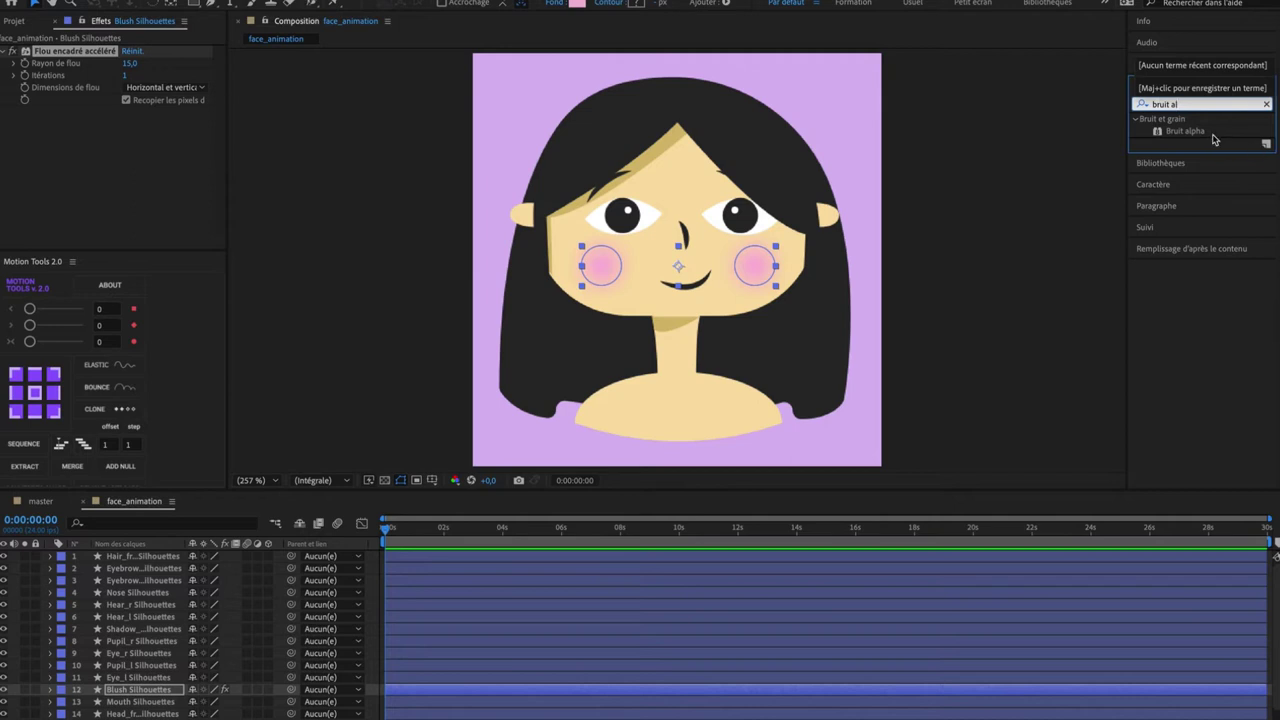
{"action": "left_click_drag", "start_coordinate": [1205, 133], "coordinate": [427, 697]}
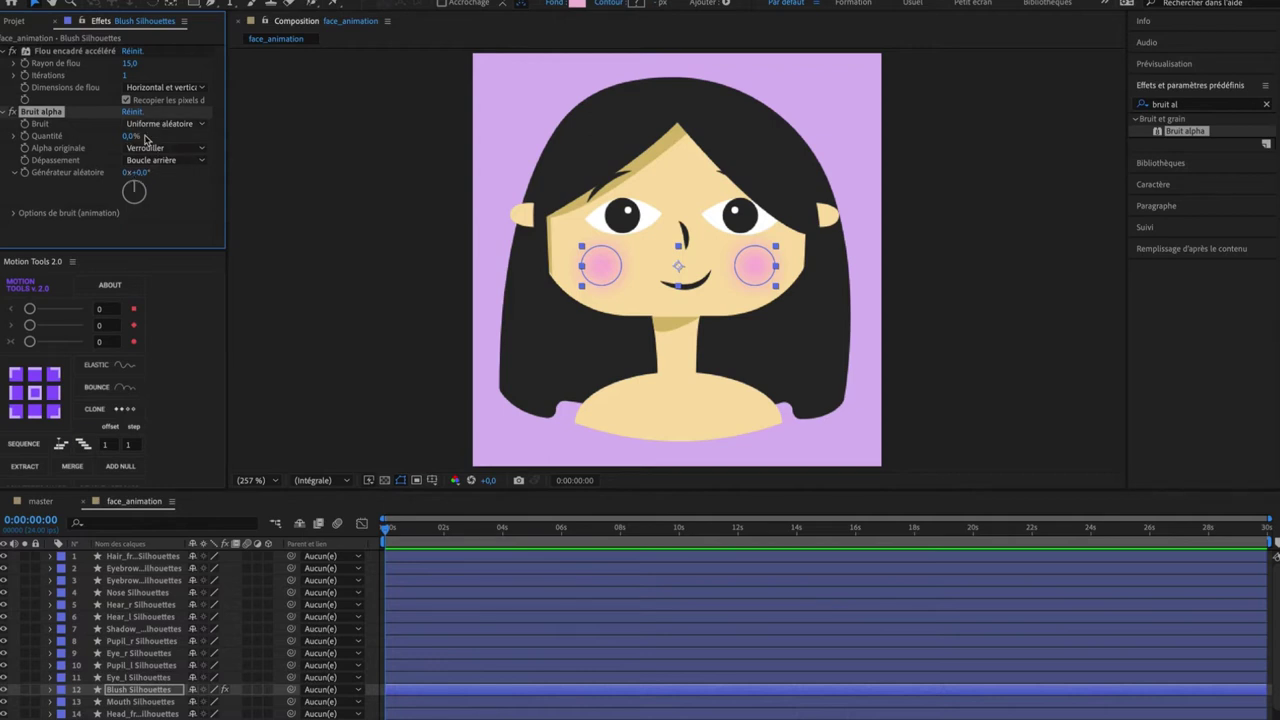
Step: Set the blush blur's radius (Rayon de flou) to 17
{"action": "left_click", "coordinate": [146, 63]}
{"action": "type", "text": "17"}
{"action": "key", "text": "Return"}
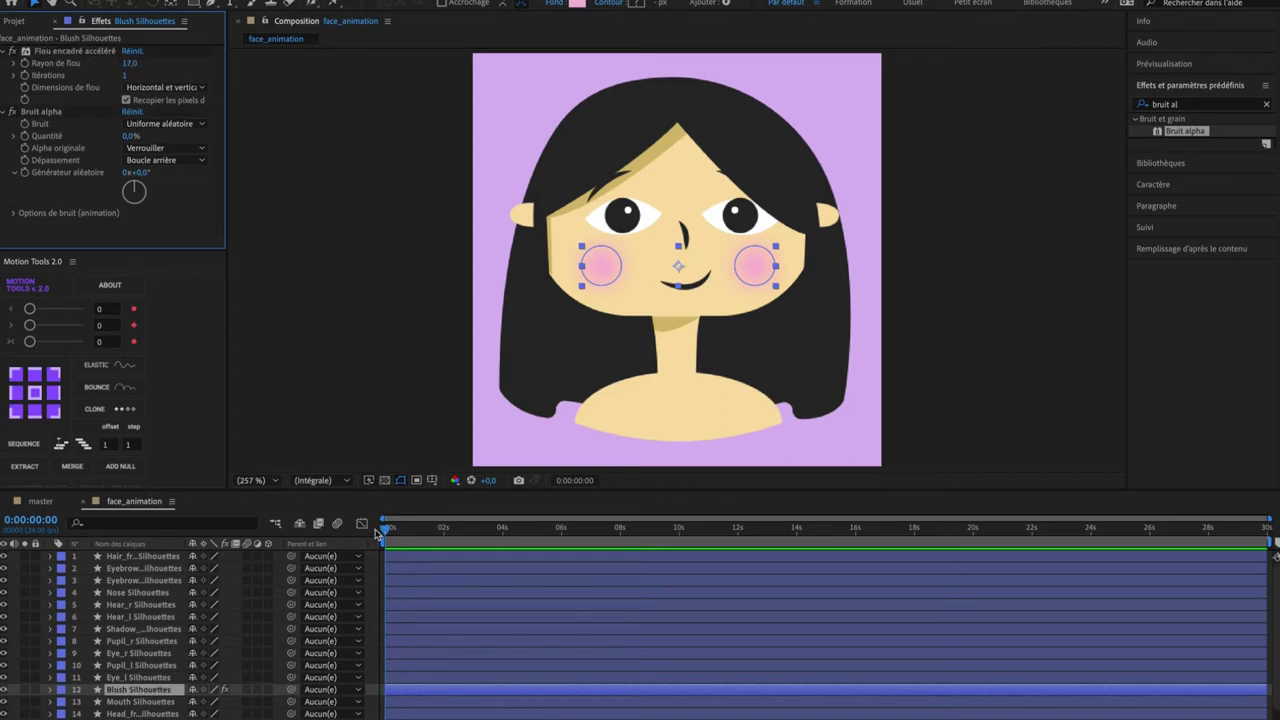
Step: Rename the converted shape layers from Hair_front downward by removing the "Silhouettes" suffix from each name
{"action": "left_click", "coordinate": [158, 567]}
{"action": "key", "text": "BackSpace"}
{"action": "right_click", "coordinate": [138, 580]}
{"action": "key", "text": "BackSpace"}
{"action": "right_click", "coordinate": [110, 592]}
{"action": "key", "text": "BackSpace"}
{"action": "right_click", "coordinate": [130, 605]}
{"action": "left_click_drag", "start_coordinate": [133, 617], "coordinate": [233, 614]}
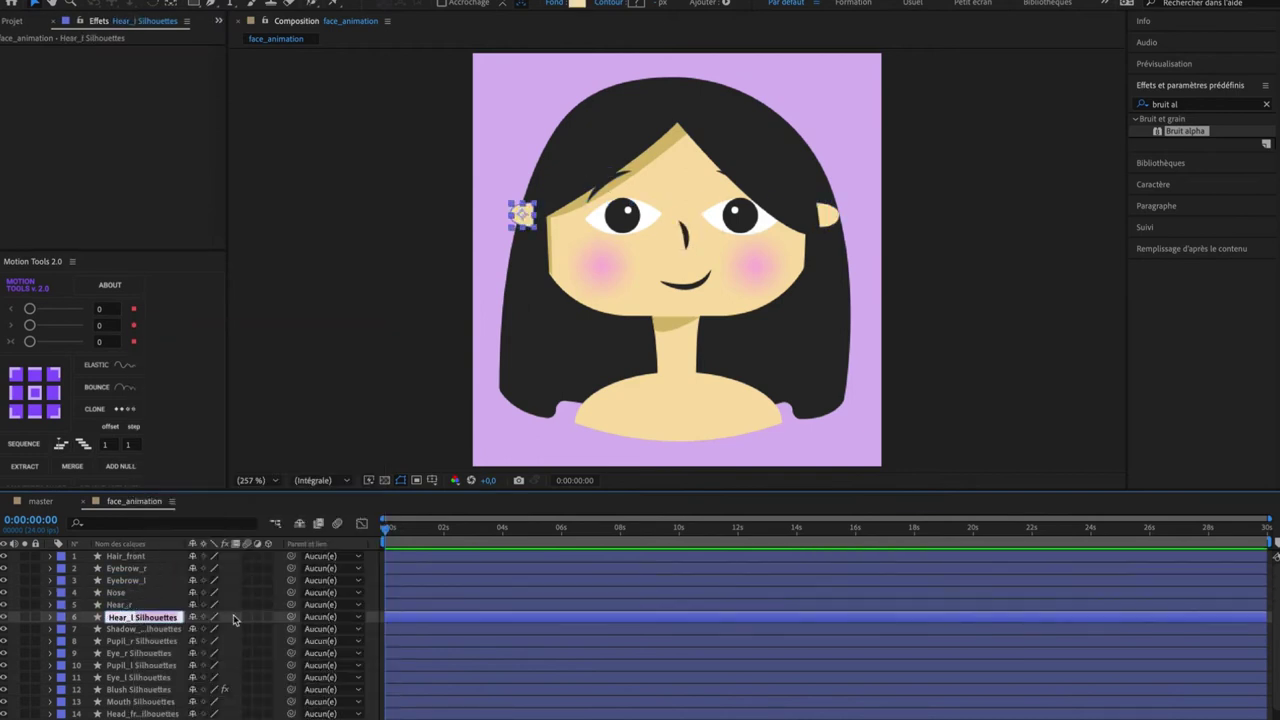
{"action": "left_click_drag", "start_coordinate": [136, 642], "coordinate": [188, 630]}
{"action": "key", "text": "BackSpace"}
{"action": "scroll", "coordinate": [160, 642], "scroll_direction": "down", "scroll_amount": 4}
{"action": "left_click", "coordinate": [160, 617]}
{"action": "key", "text": "BackSpace"}
{"action": "key", "text": "BackSpace"}
{"action": "key", "text": "BackSpace"}
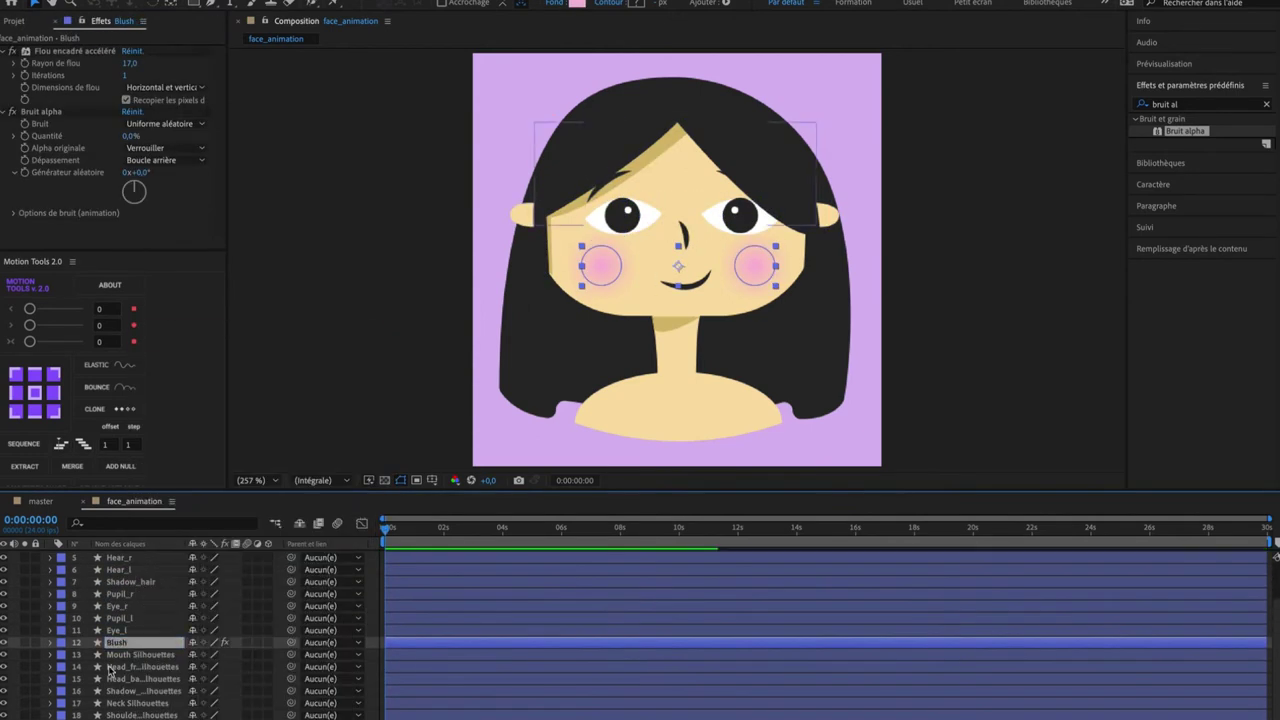
{"action": "left_click_drag", "start_coordinate": [148, 667], "coordinate": [322, 678]}
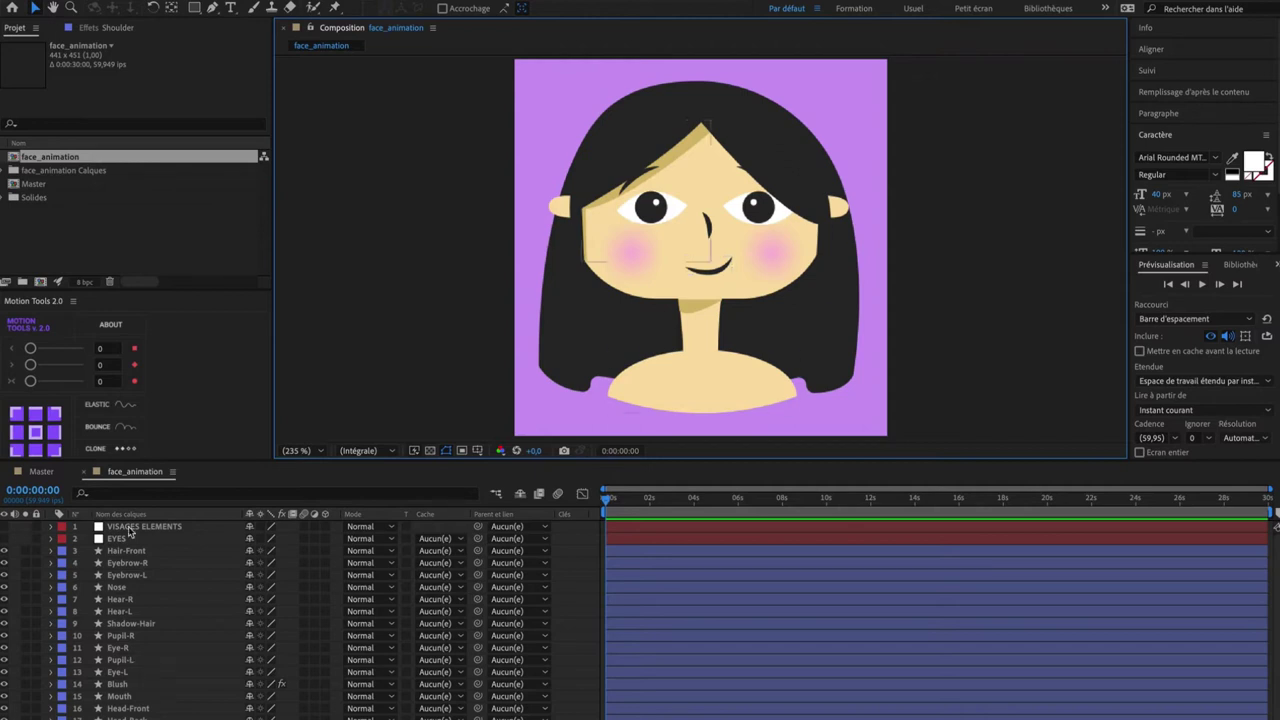
Step: Parent the Pupil-L layer to Eye-L and the Pupil-R layer to Eye-R
{"action": "scroll", "coordinate": [128, 655], "scroll_direction": "down", "scroll_amount": 2}
{"action": "left_click", "coordinate": [118, 637]}
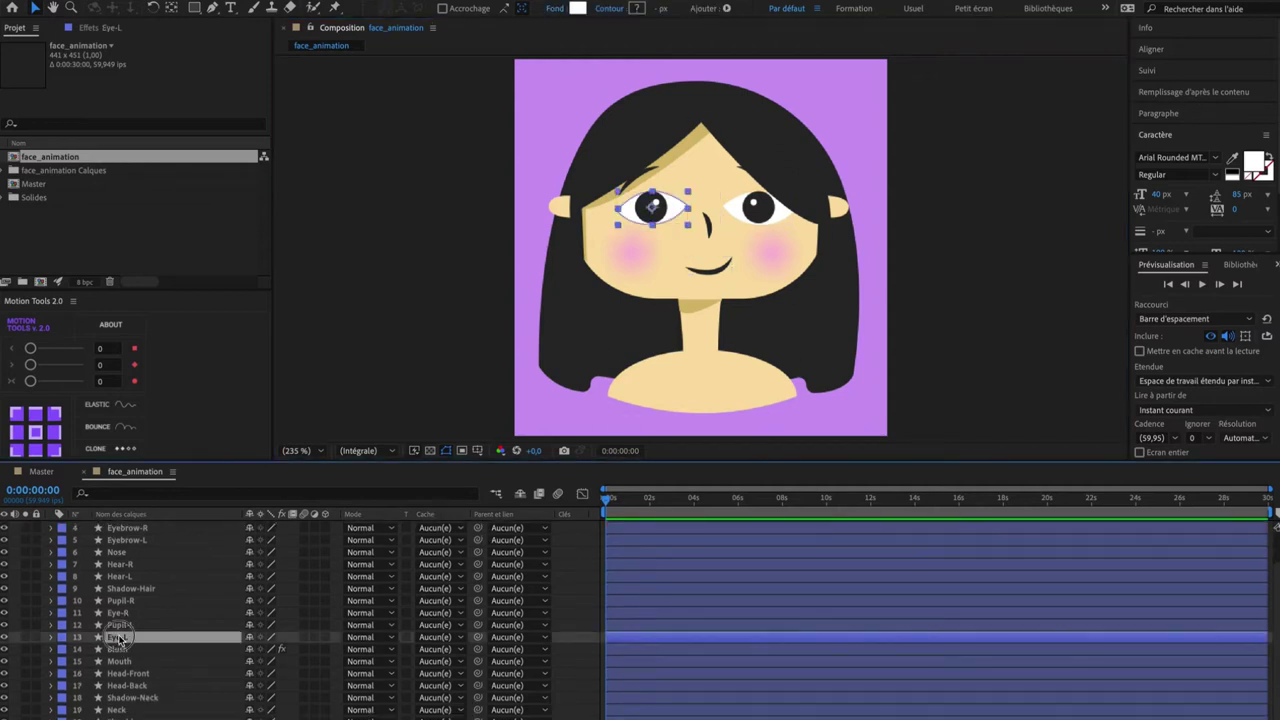
{"action": "left_click", "coordinate": [120, 625]}
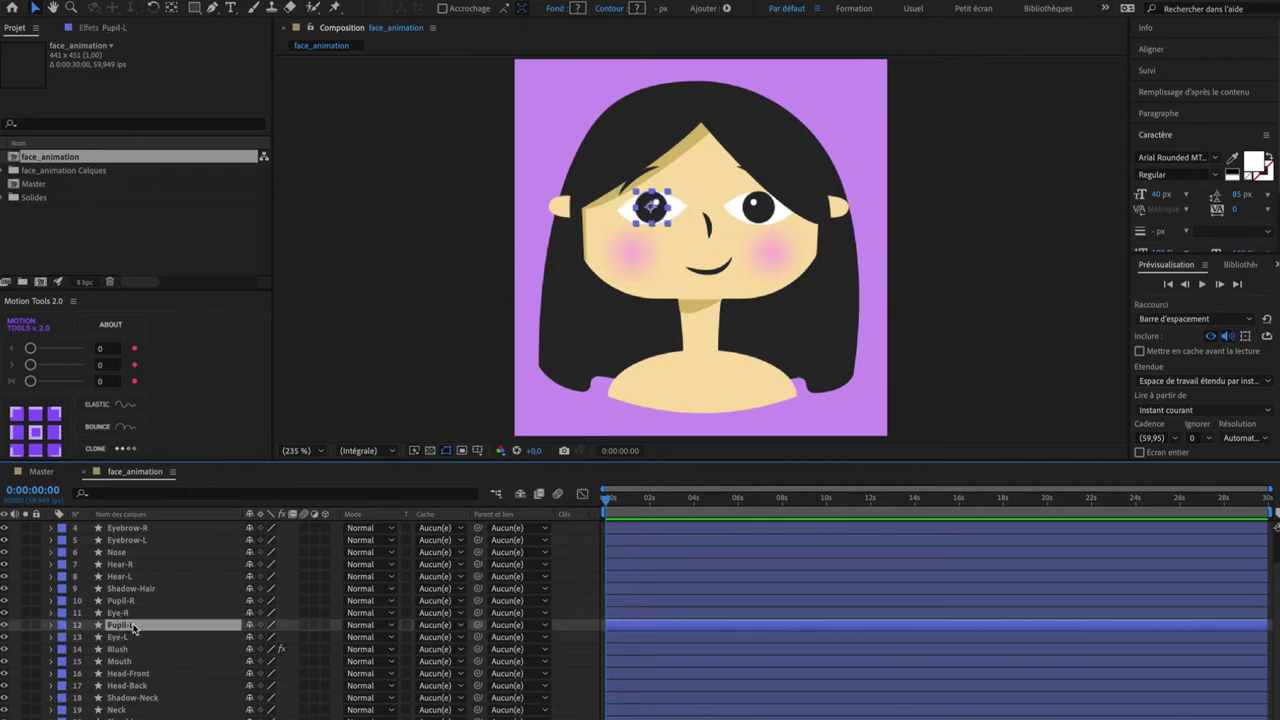
{"action": "left_click_drag", "start_coordinate": [478, 625], "coordinate": [115, 637]}
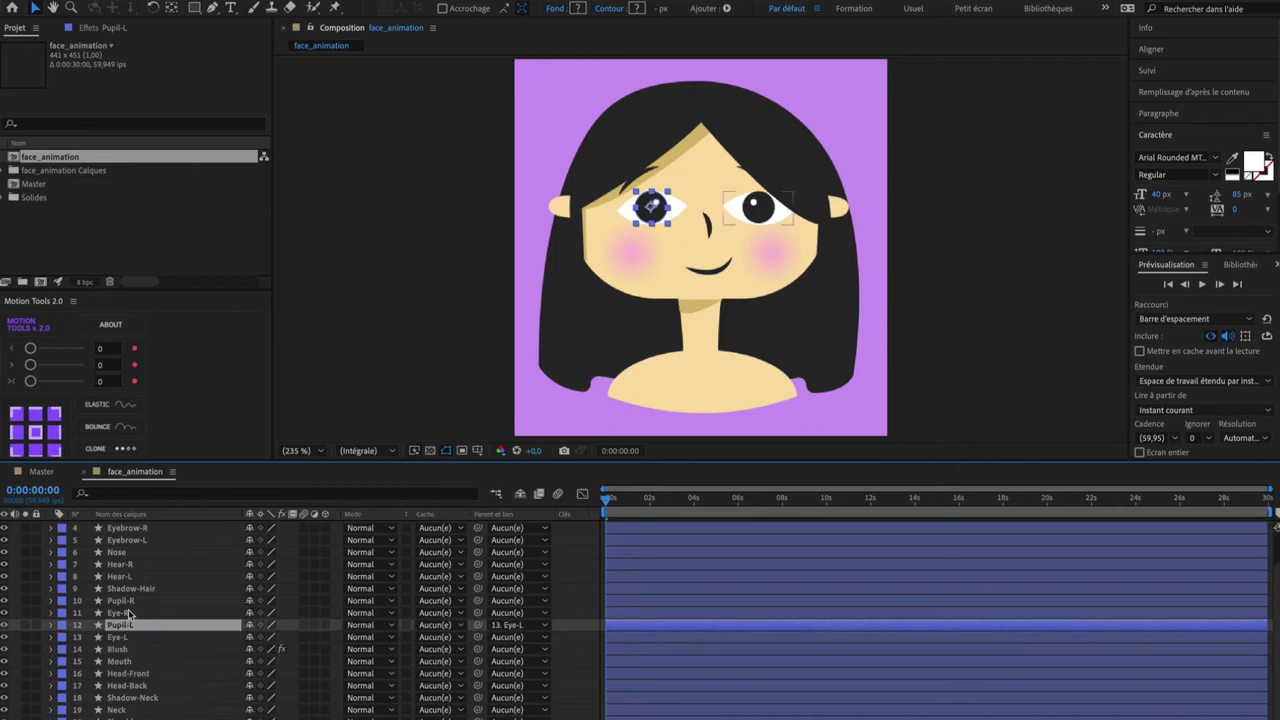
{"action": "left_click", "coordinate": [129, 604]}
{"action": "left_click_drag", "start_coordinate": [478, 601], "coordinate": [185, 622]}
Step: Select the Eye-L and Eye-R layers together and parent both to the EYES null
{"action": "left_click", "coordinate": [157, 641]}
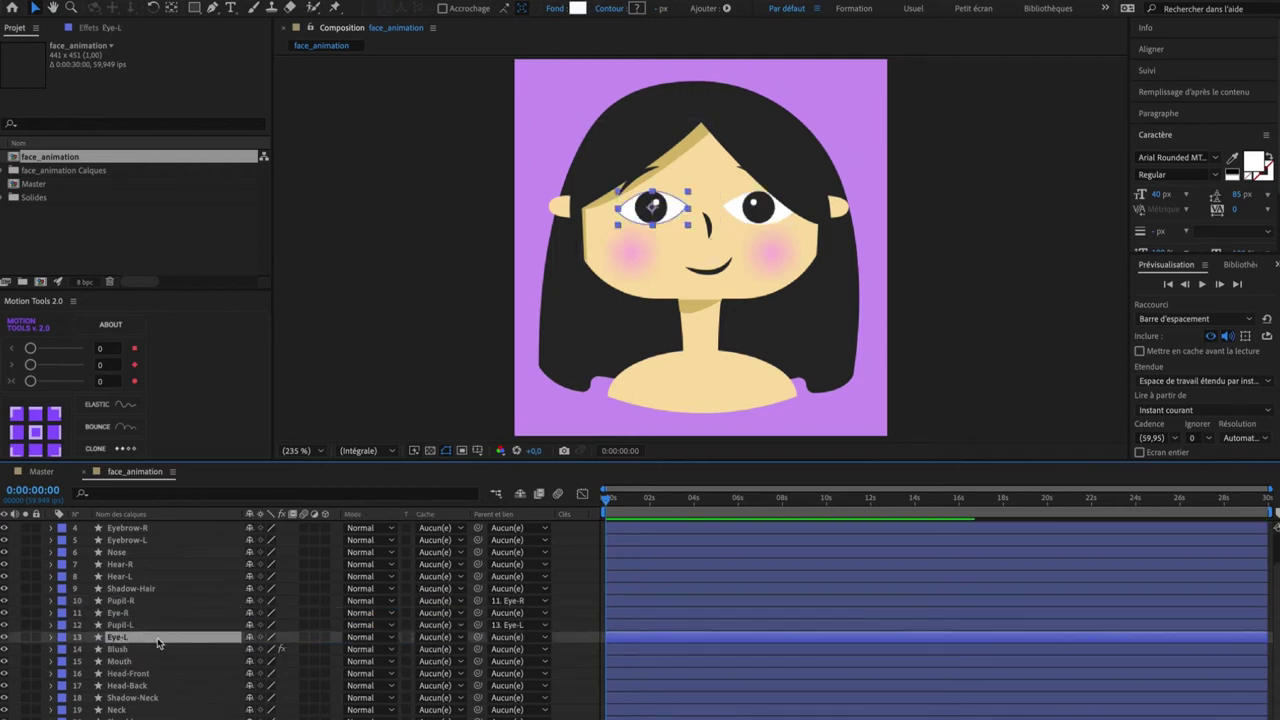
{"action": "left_click", "coordinate": [138, 613], "text": "ctrl"}
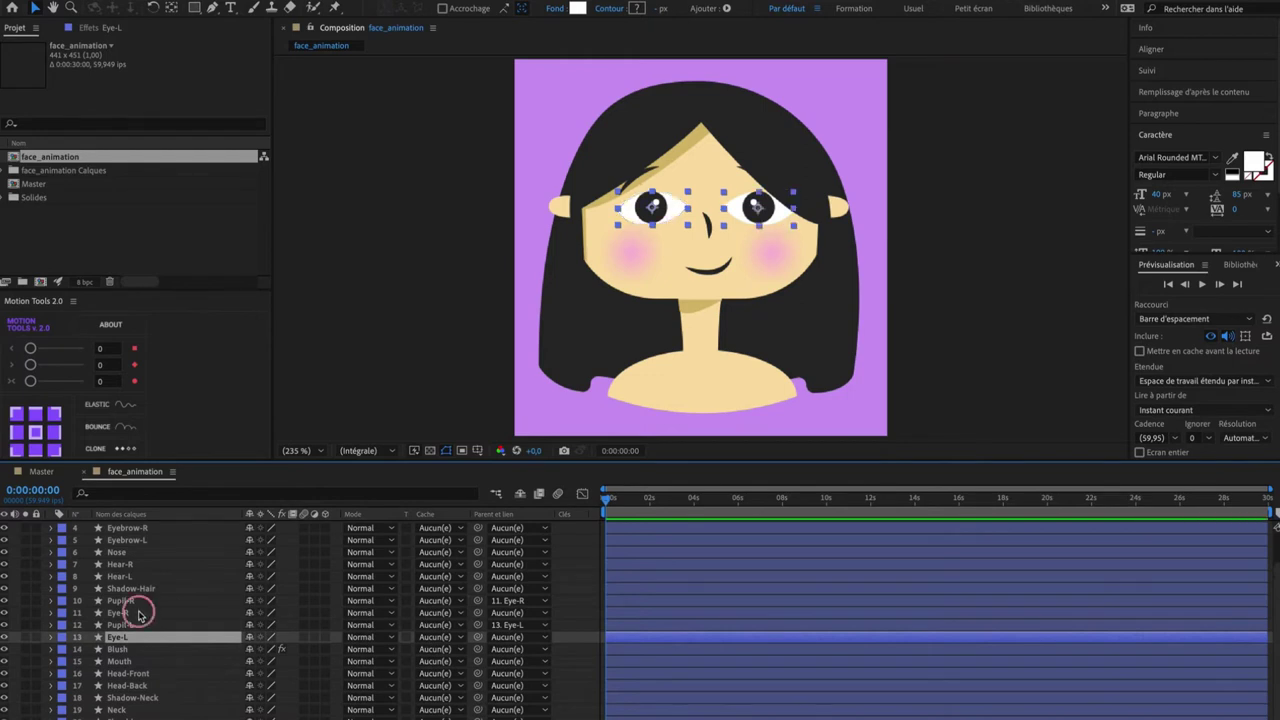
{"action": "scroll", "coordinate": [138, 615], "scroll_direction": "up", "scroll_amount": 2}
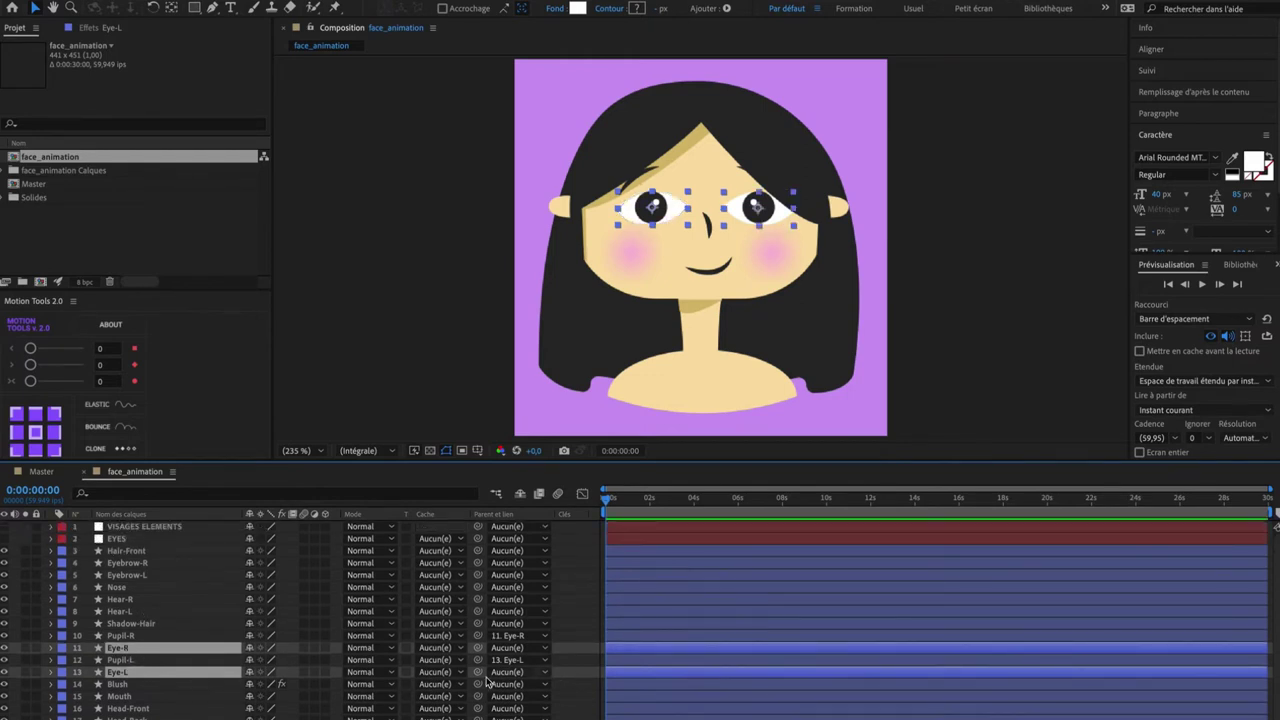
{"action": "left_click_drag", "start_coordinate": [479, 673], "coordinate": [250, 538]}
Step: Parent the Hair-Back layer to the Shoulder layer
{"action": "scroll", "coordinate": [140, 700], "scroll_direction": "down", "scroll_amount": 3}
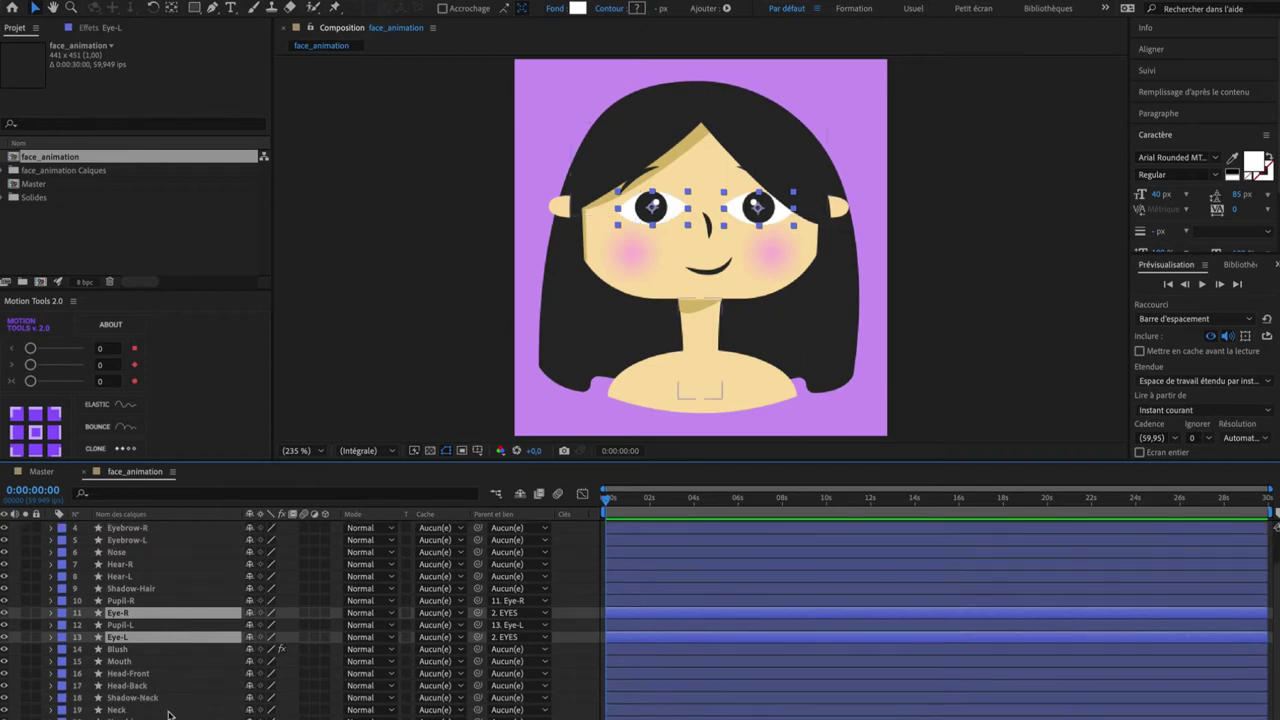
{"action": "left_click", "coordinate": [140, 711]}
{"action": "key", "text": "ctrl+Down"}
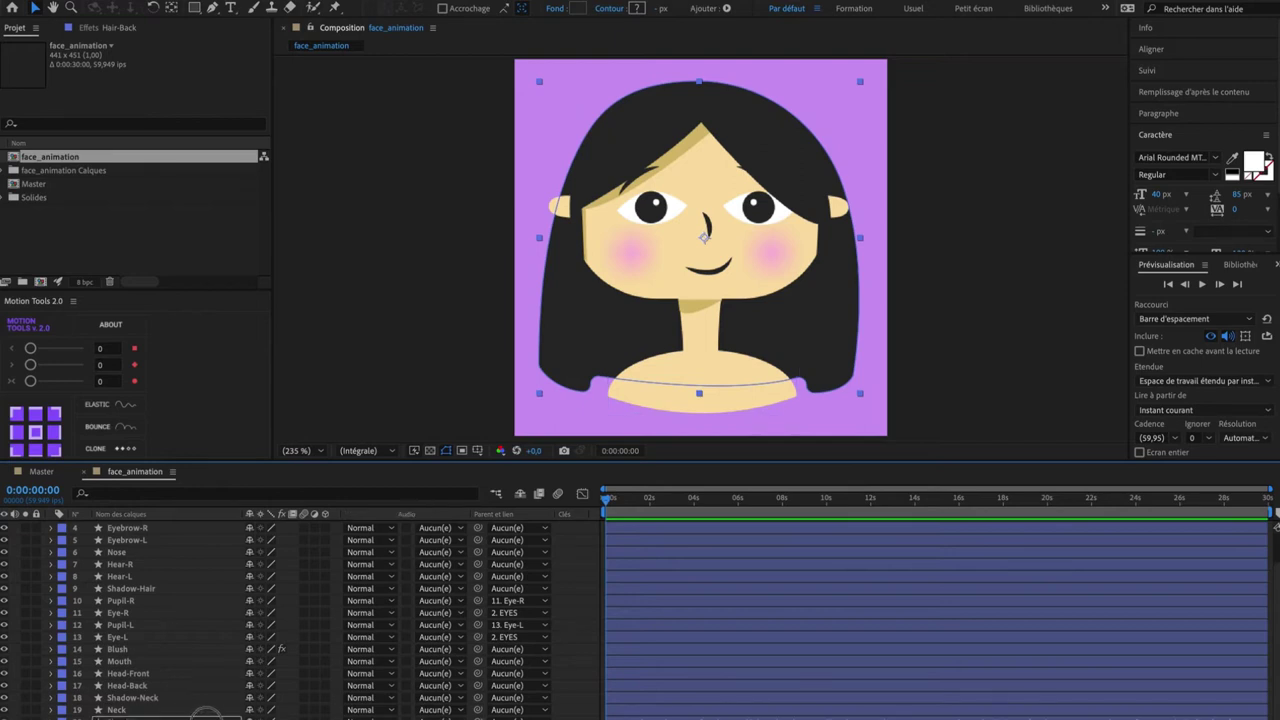
{"action": "left_click_drag", "start_coordinate": [478, 719], "coordinate": [125, 718]}
{"action": "left_click", "coordinate": [200, 713]}
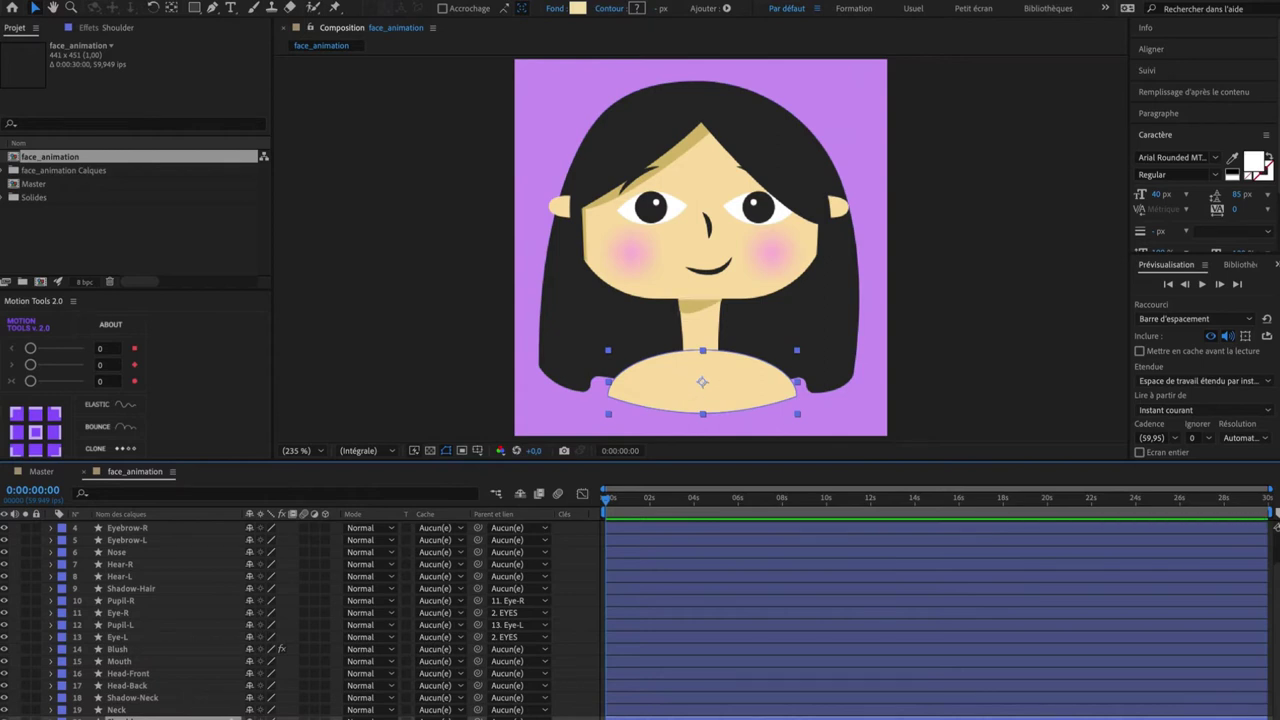
{"action": "left_click", "coordinate": [232, 719]}
Step: Parent the Hair-Front layer to the Head-Front layer
{"action": "scroll", "coordinate": [195, 600], "scroll_direction": "up", "scroll_amount": 2}
{"action": "left_click", "coordinate": [185, 551]}
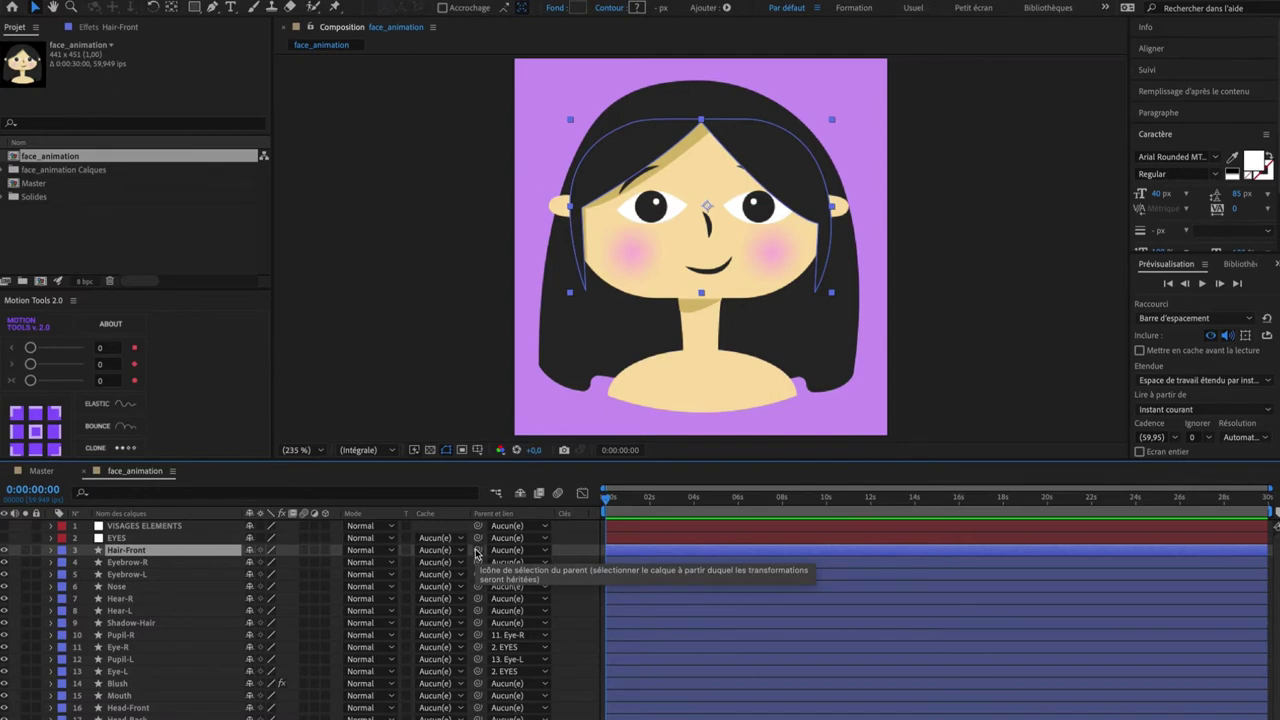
{"action": "left_click_drag", "start_coordinate": [477, 552], "coordinate": [143, 530]}
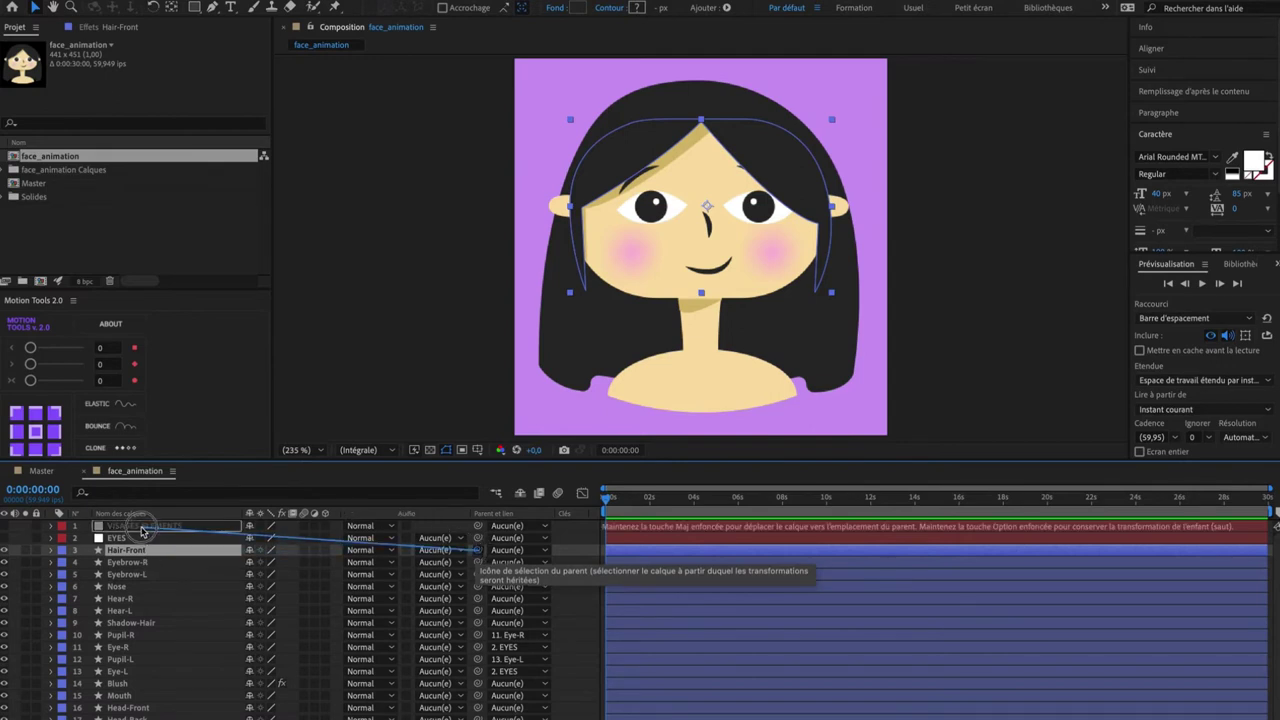
{"action": "left_click_drag", "start_coordinate": [143, 530], "coordinate": [147, 707]}
Step: Select the Eyebrow-R, Eyebrow-L and Nose layers and parent them to the VISAGES ELEMENTS null
{"action": "left_click", "coordinate": [140, 562]}
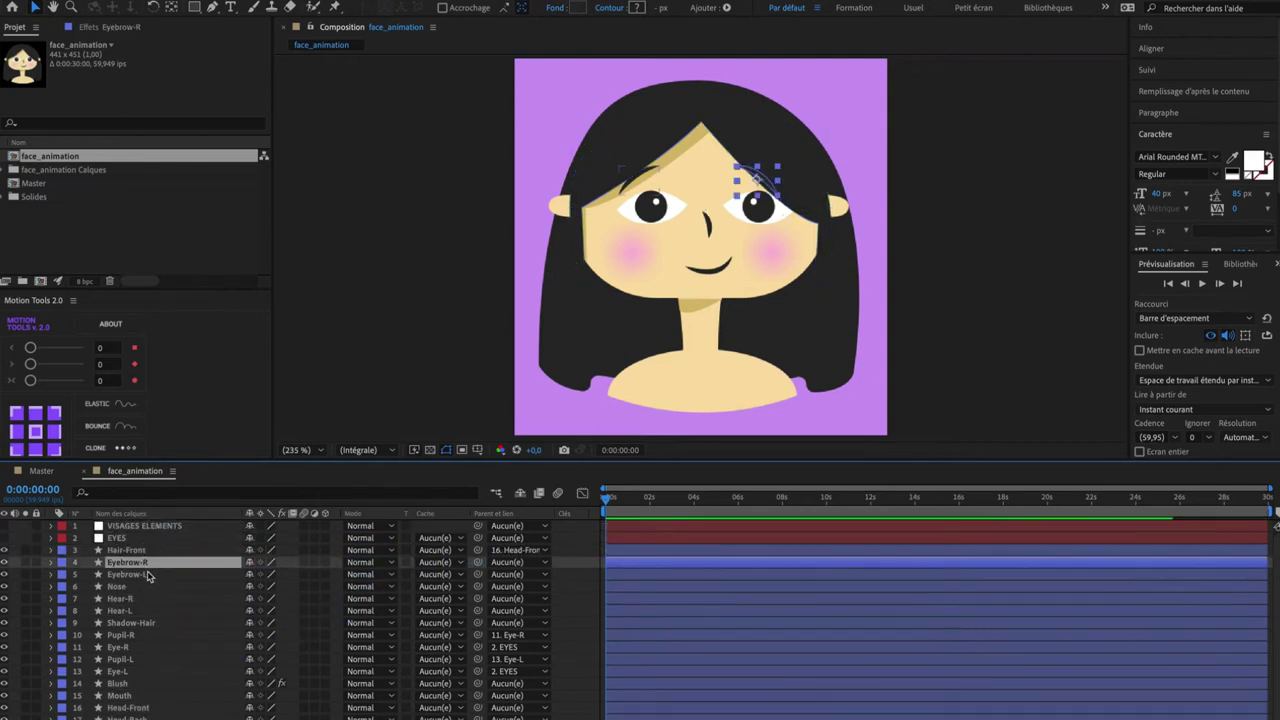
{"action": "left_click", "coordinate": [140, 588], "text": "shift"}
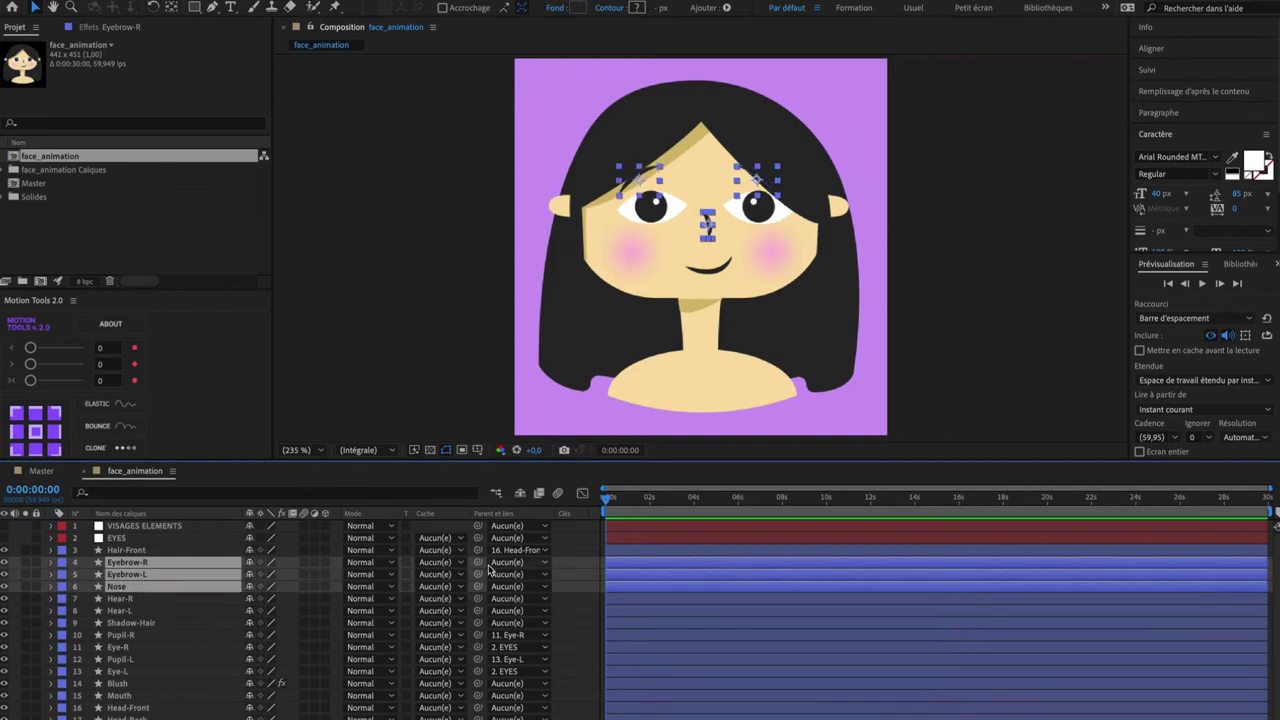
{"action": "left_click_drag", "start_coordinate": [479, 567], "coordinate": [220, 531]}
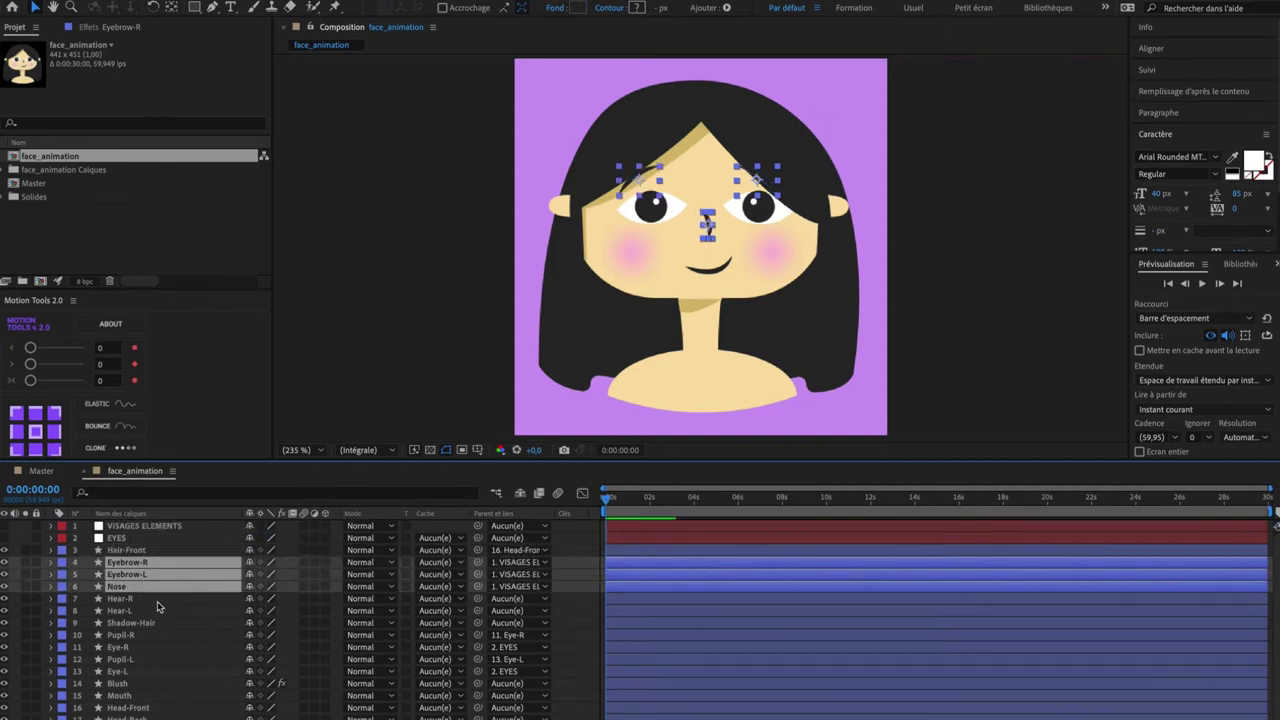
Step: Select the Hear-R and Hear-L layers and parent both to Head-Front
{"action": "left_click", "coordinate": [157, 600]}
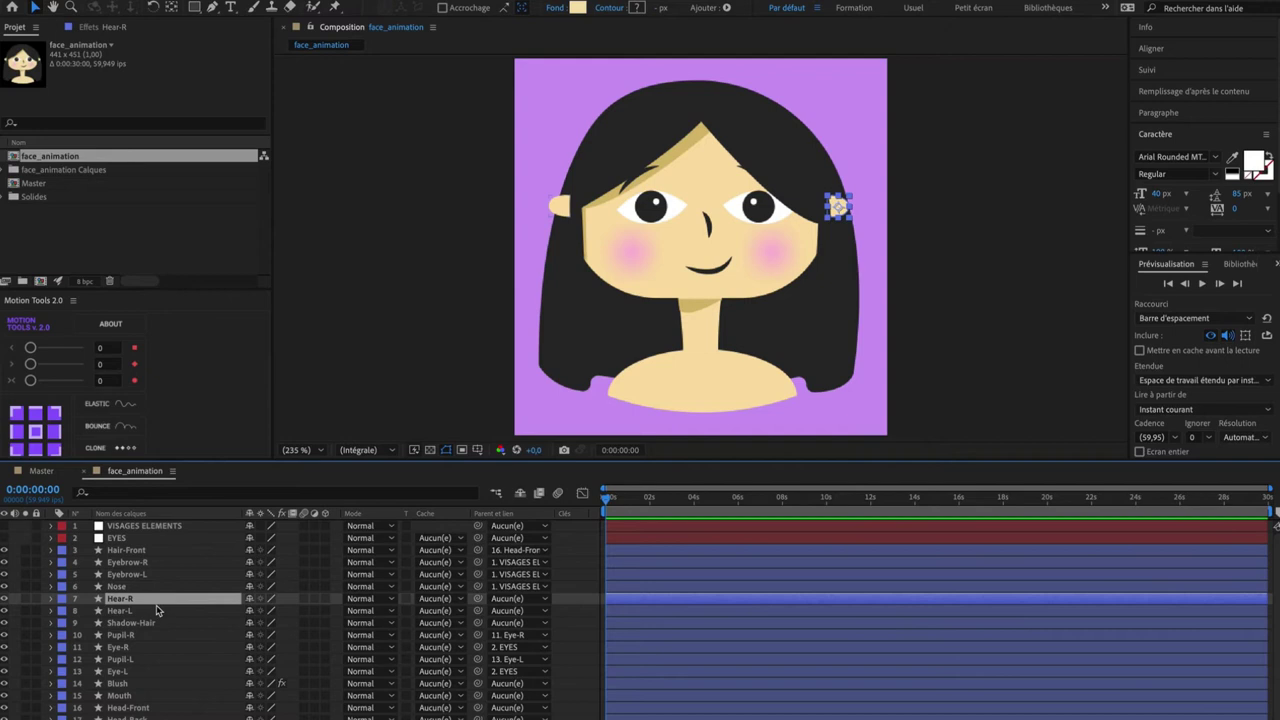
{"action": "left_click", "coordinate": [153, 611], "text": "shift"}
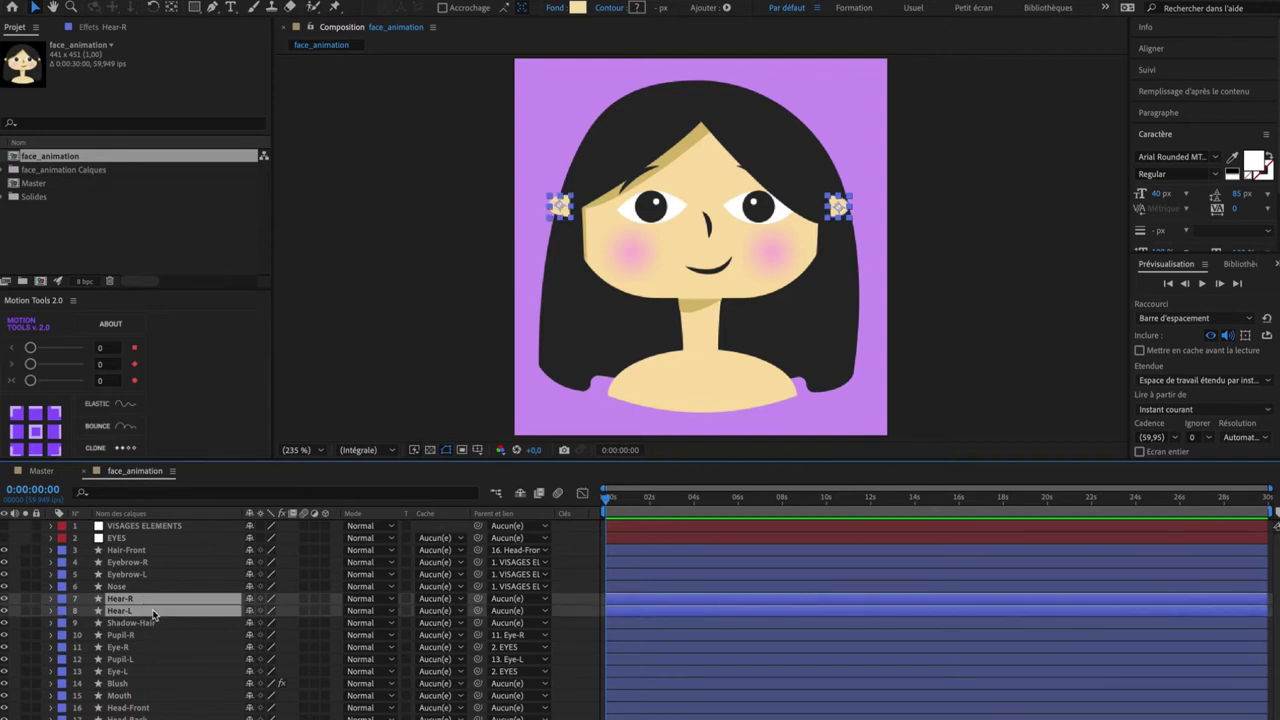
{"action": "left_click_drag", "start_coordinate": [424, 612], "coordinate": [190, 707]}
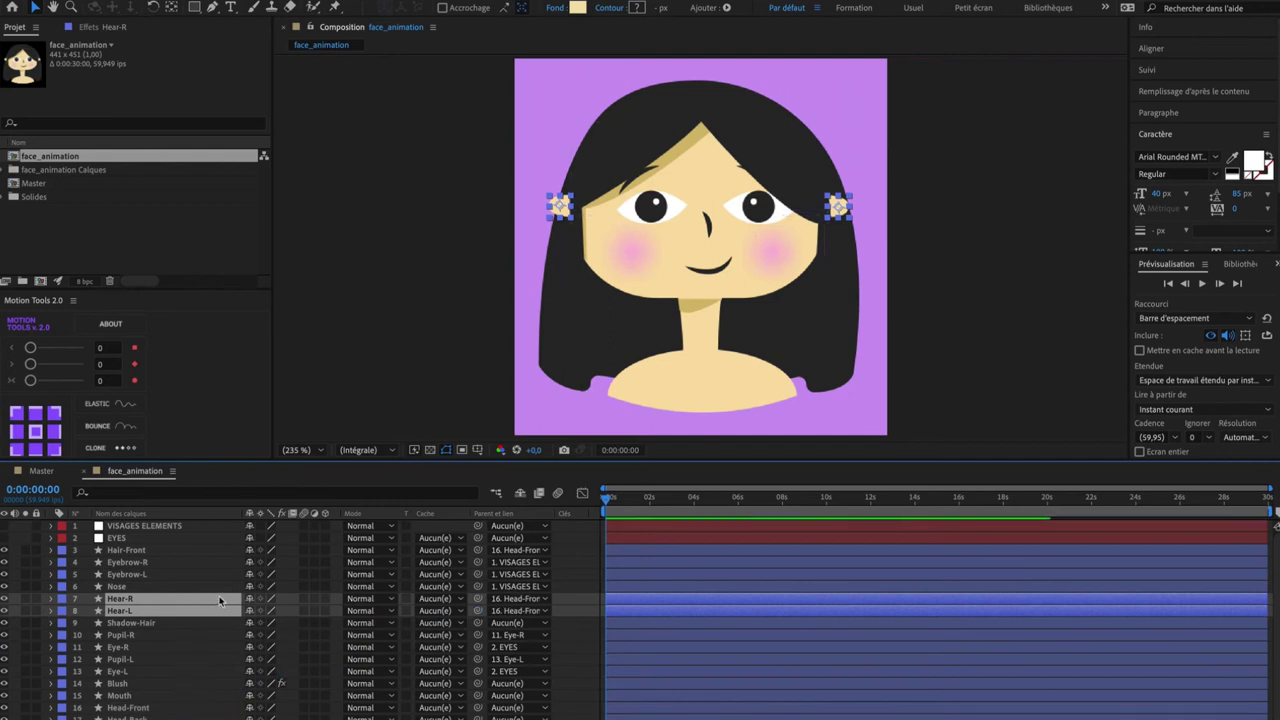
Step: Parent the Shadow-Hair layer to Hair-Front and the Blush layer to Head-Back
{"action": "left_click", "coordinate": [180, 624]}
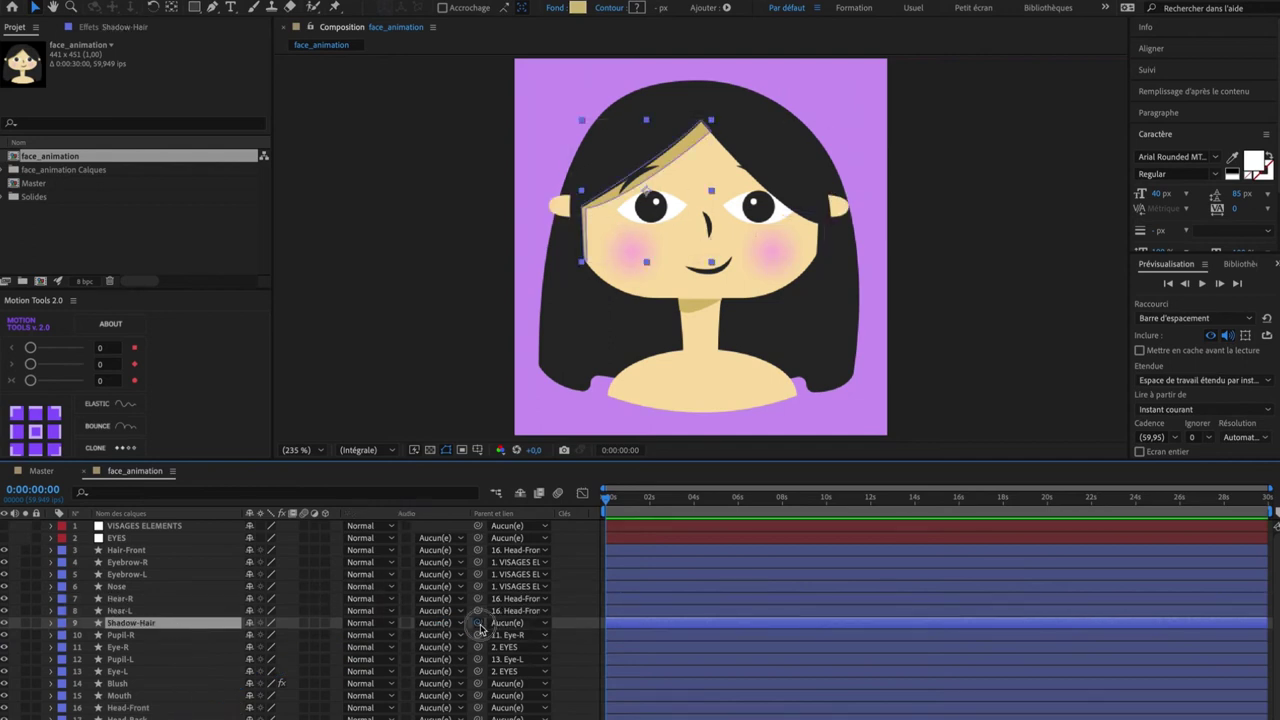
{"action": "left_click_drag", "start_coordinate": [480, 624], "coordinate": [130, 550]}
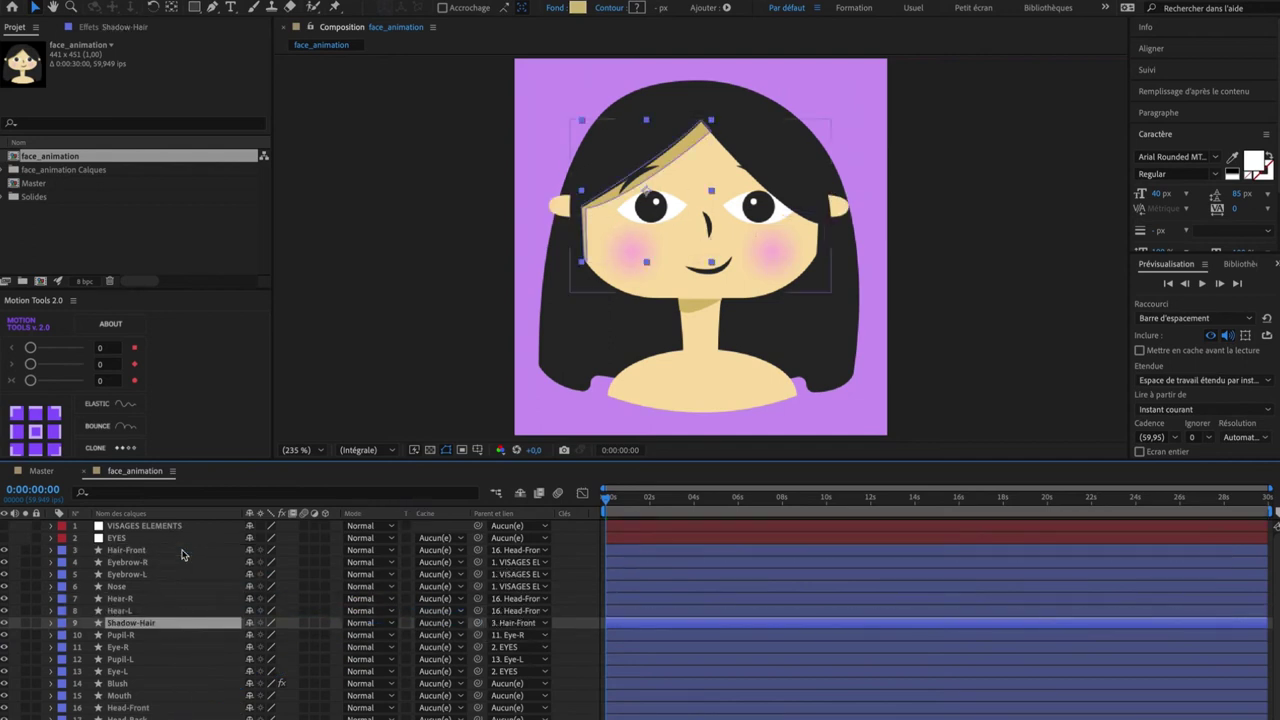
{"action": "left_click", "coordinate": [166, 683]}
{"action": "scroll", "coordinate": [172, 694], "scroll_direction": "down", "scroll_amount": 3}
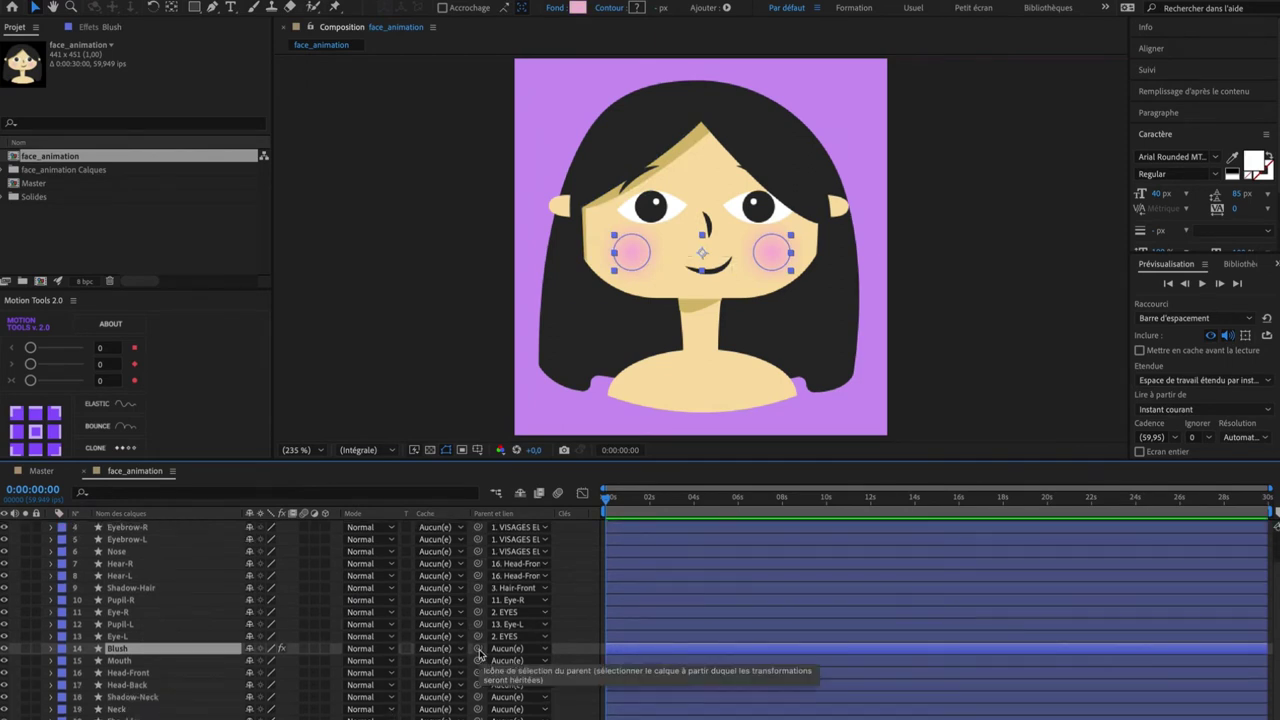
{"action": "left_click_drag", "start_coordinate": [478, 651], "coordinate": [166, 685]}
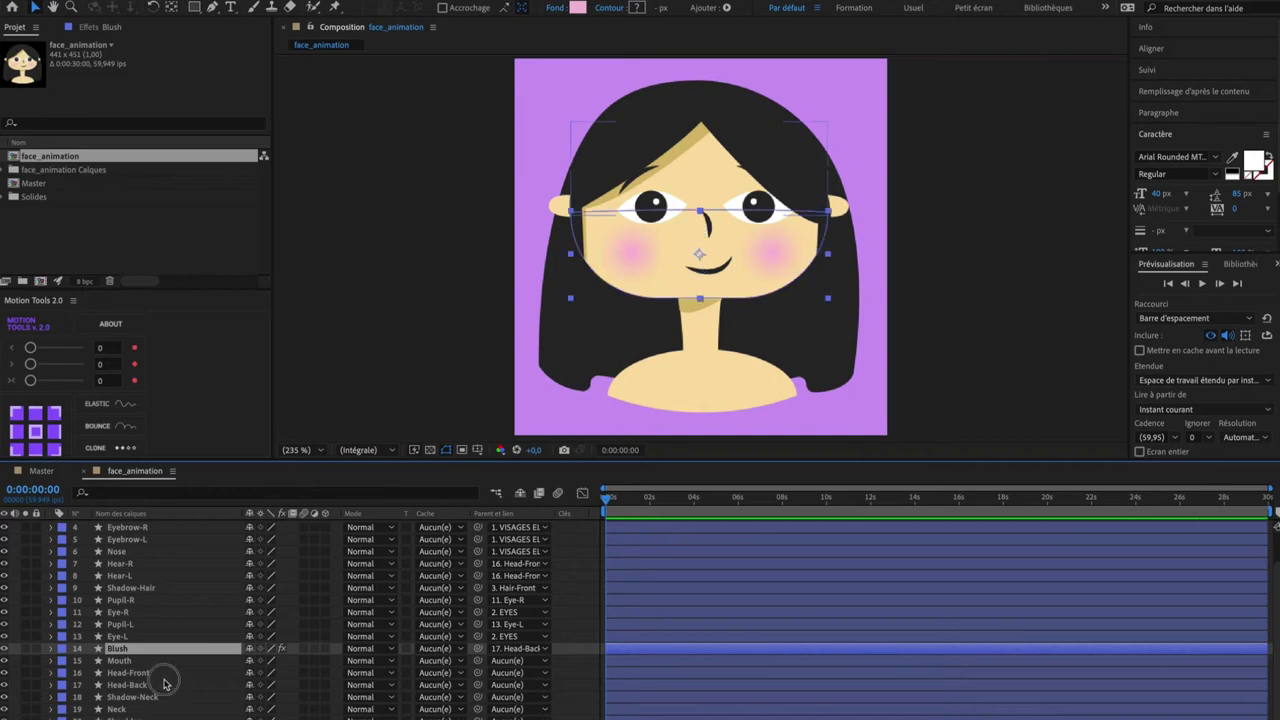
Step: Parent the Mouth layer to the VISAGES ELEMENTS null
{"action": "left_click", "coordinate": [166, 684]}
{"action": "left_click", "coordinate": [164, 674]}
{"action": "left_click", "coordinate": [162, 664]}
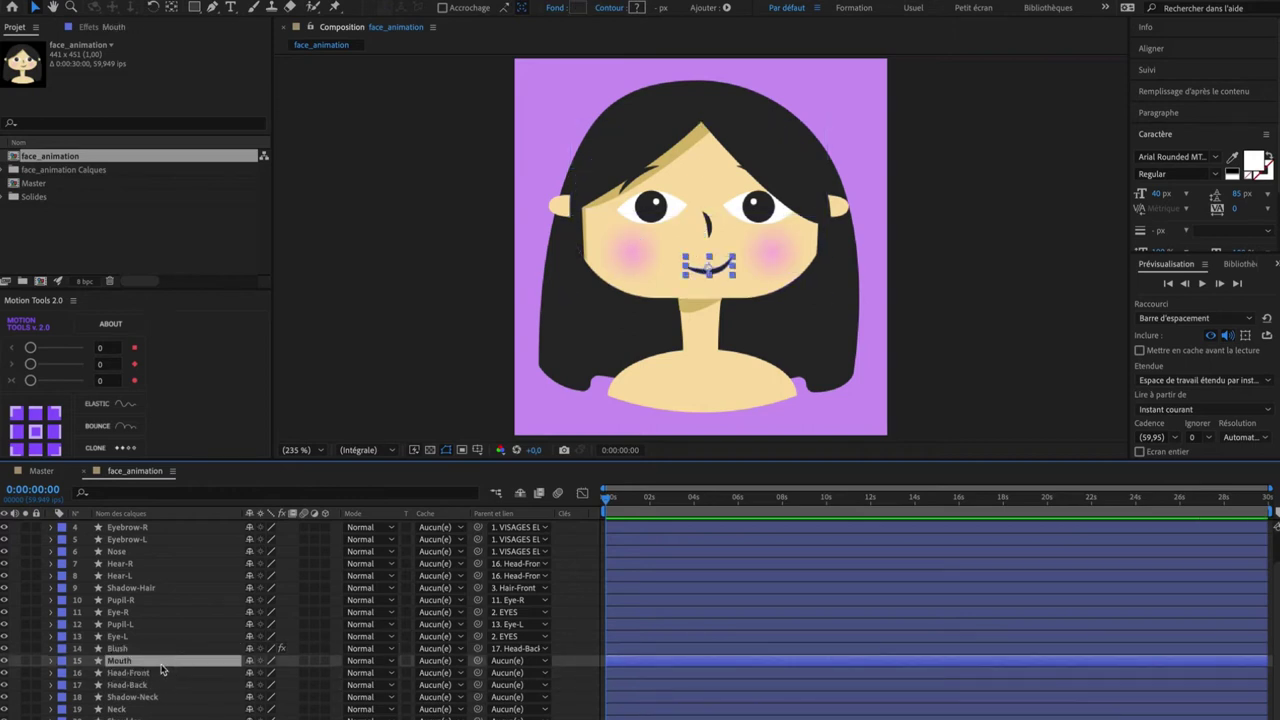
{"action": "left_click_drag", "start_coordinate": [478, 661], "coordinate": [240, 520]}
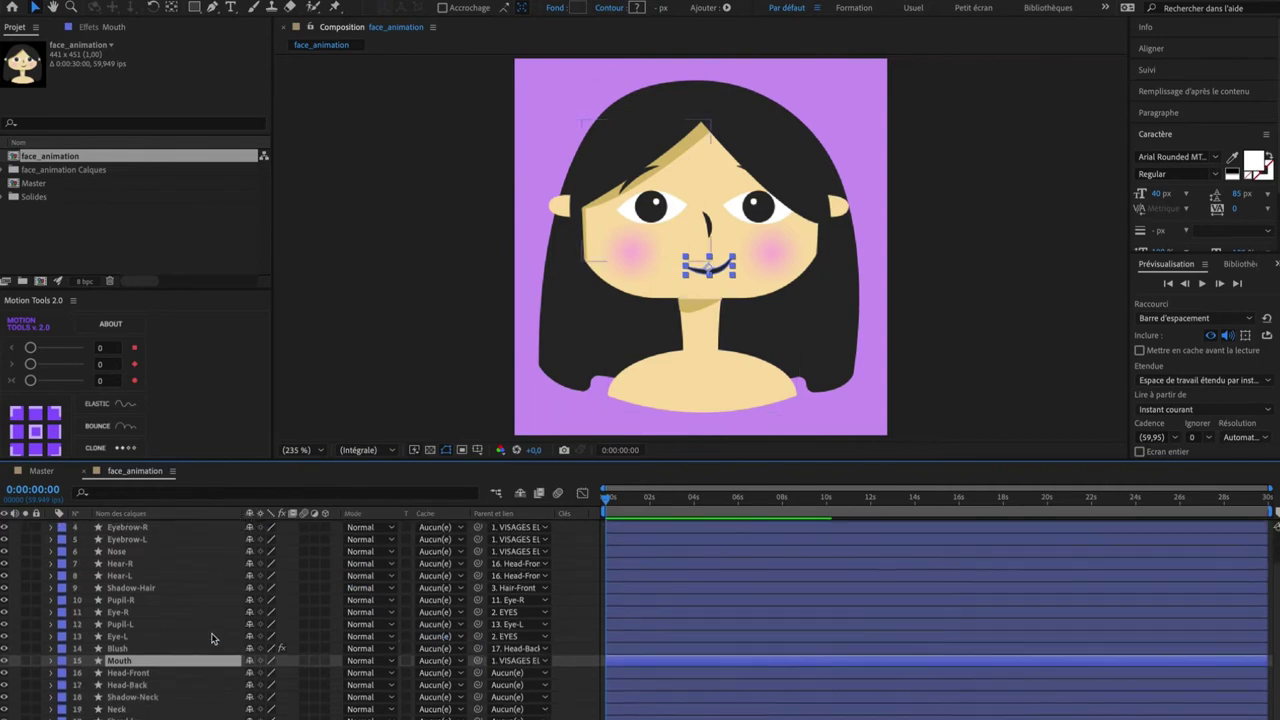
Step: Parent the Head-Front and Head-Back layers each to the Shoulder layer
{"action": "left_click", "coordinate": [166, 674]}
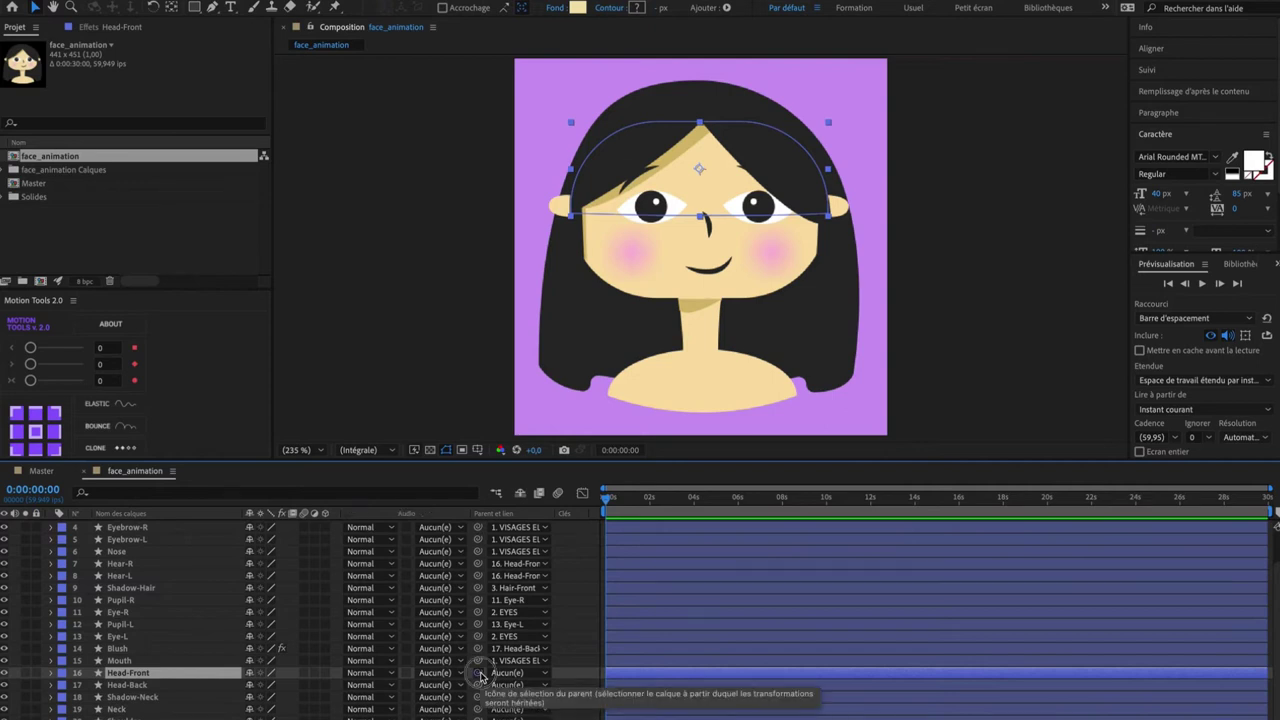
{"action": "left_click_drag", "start_coordinate": [480, 676], "coordinate": [160, 718]}
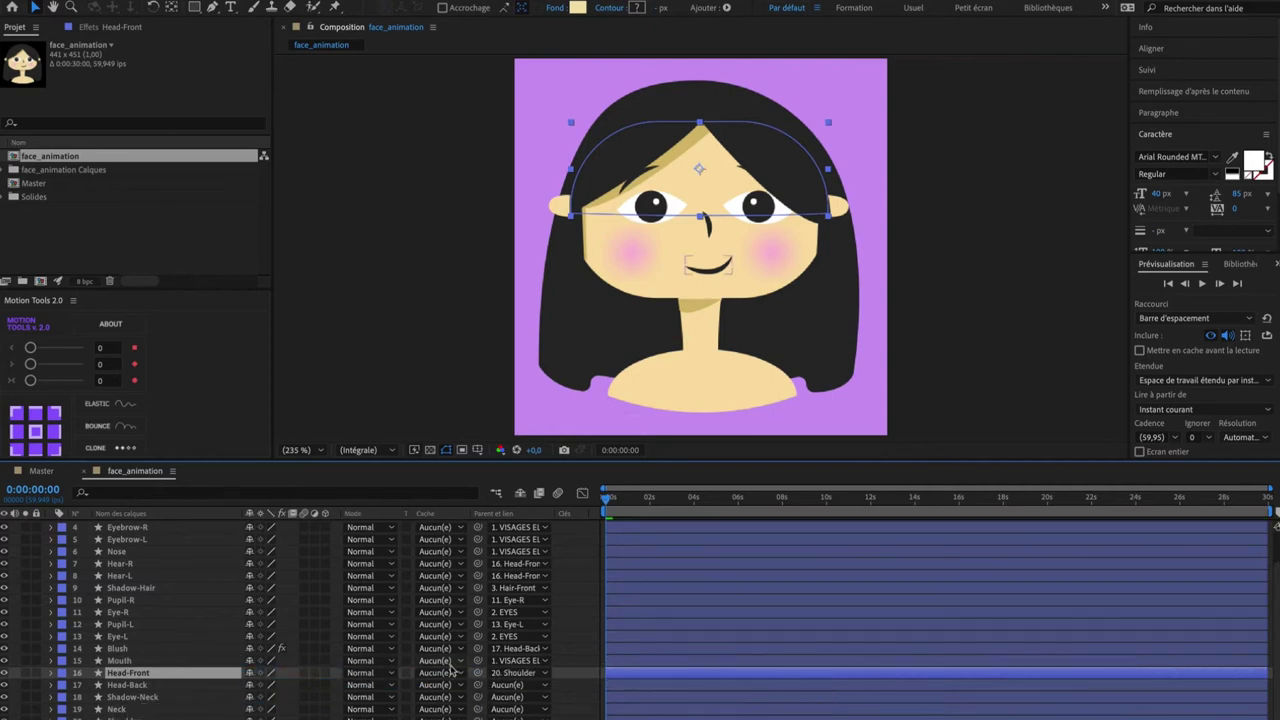
{"action": "left_click", "coordinate": [170, 686]}
{"action": "left_click_drag", "start_coordinate": [478, 685], "coordinate": [160, 718]}
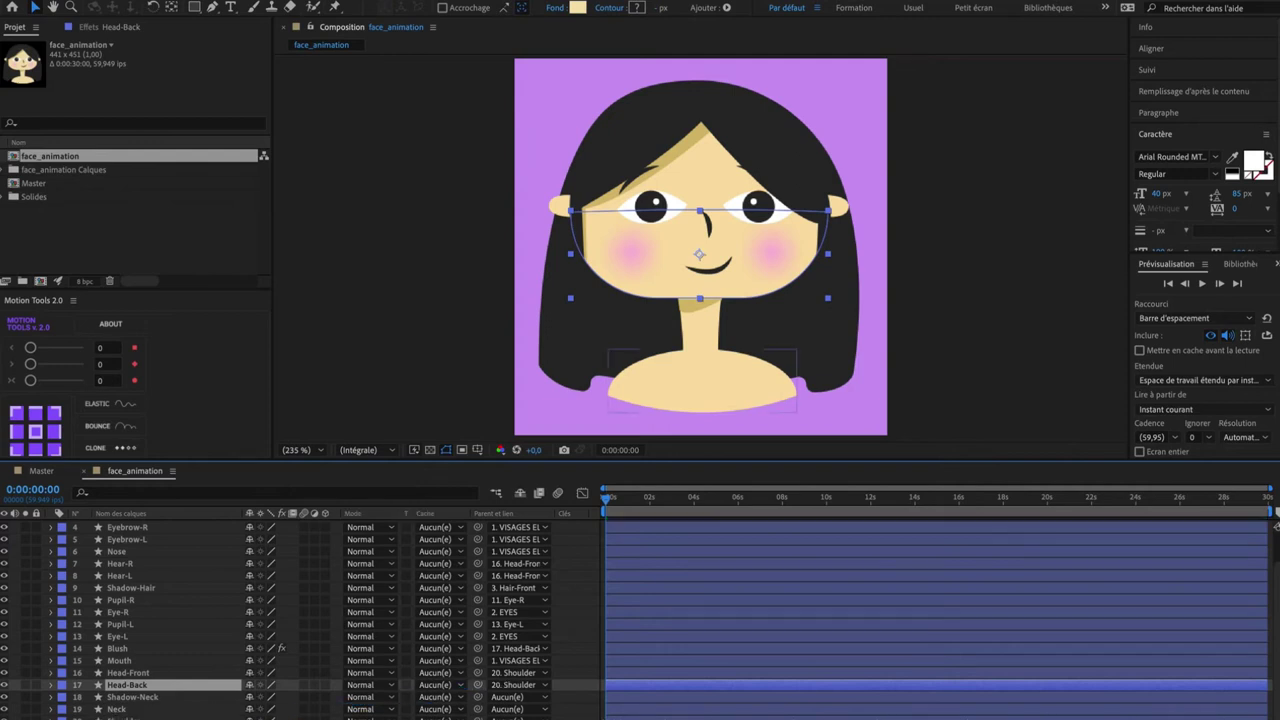
Step: Parent the Shadow-Neck layer to Neck and the Neck layer to Shoulder
{"action": "left_click", "coordinate": [186, 697]}
{"action": "left_click_drag", "start_coordinate": [478, 697], "coordinate": [150, 709]}
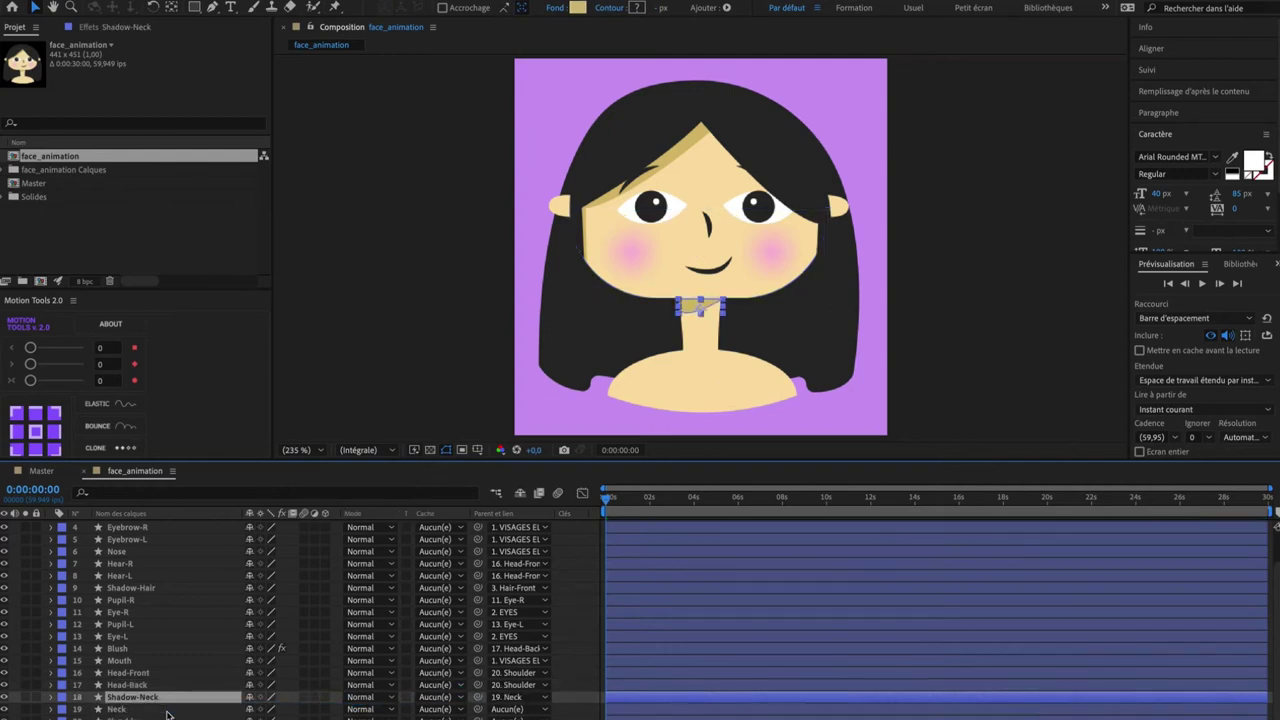
{"action": "left_click", "coordinate": [205, 709]}
{"action": "left_click_drag", "start_coordinate": [478, 709], "coordinate": [160, 718]}
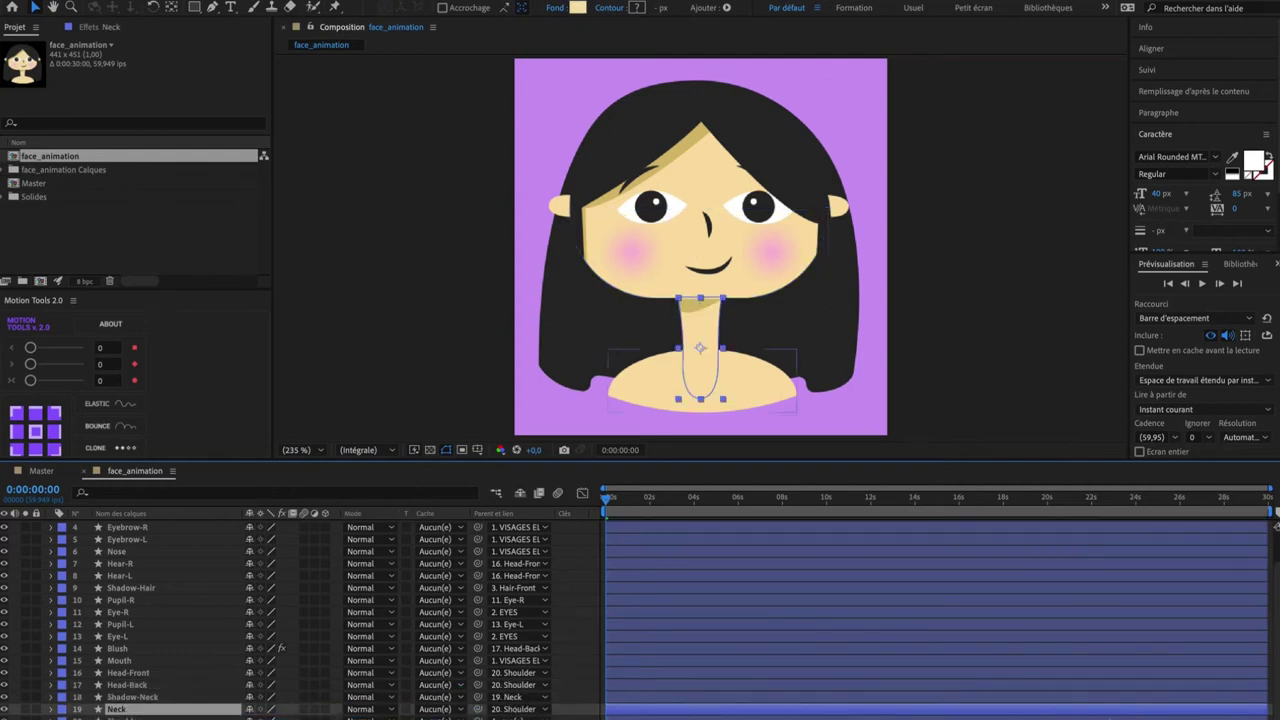
Step: Parent the Hair-Back layer to Head-Back, test the rig by moving the character in the composition, and undo the test move
{"action": "left_click", "coordinate": [190, 719]}
{"action": "left_click_drag", "start_coordinate": [478, 719], "coordinate": [143, 698]}
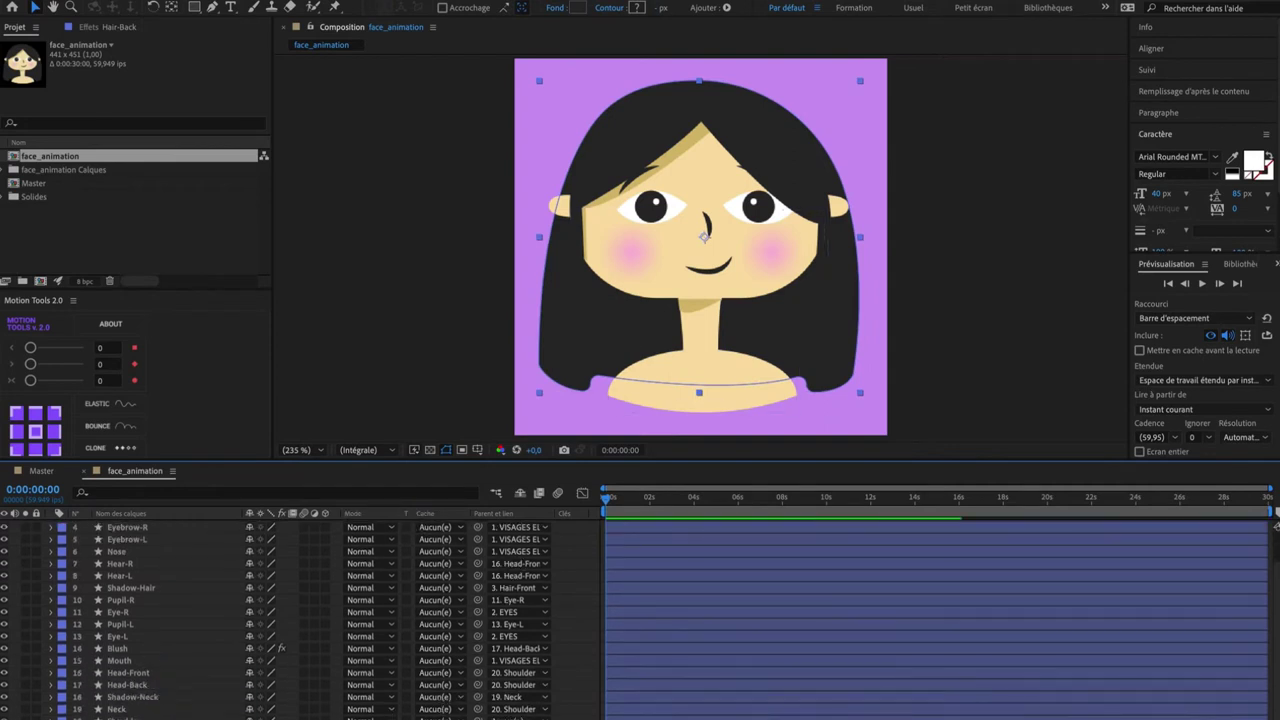
{"action": "left_click_drag", "start_coordinate": [672, 407], "coordinate": [728, 380]}
{"action": "key", "text": "ctrl+z"}
Step: Parent the VISAGES ELEMENTS and EYES nulls to the Shoulder layer, test by moving the shoulders, and undo the test move
{"action": "scroll", "coordinate": [265, 598], "scroll_direction": "up", "scroll_amount": 2}
{"action": "left_click", "coordinate": [216, 526]}
{"action": "left_click", "coordinate": [216, 538], "text": "shift"}
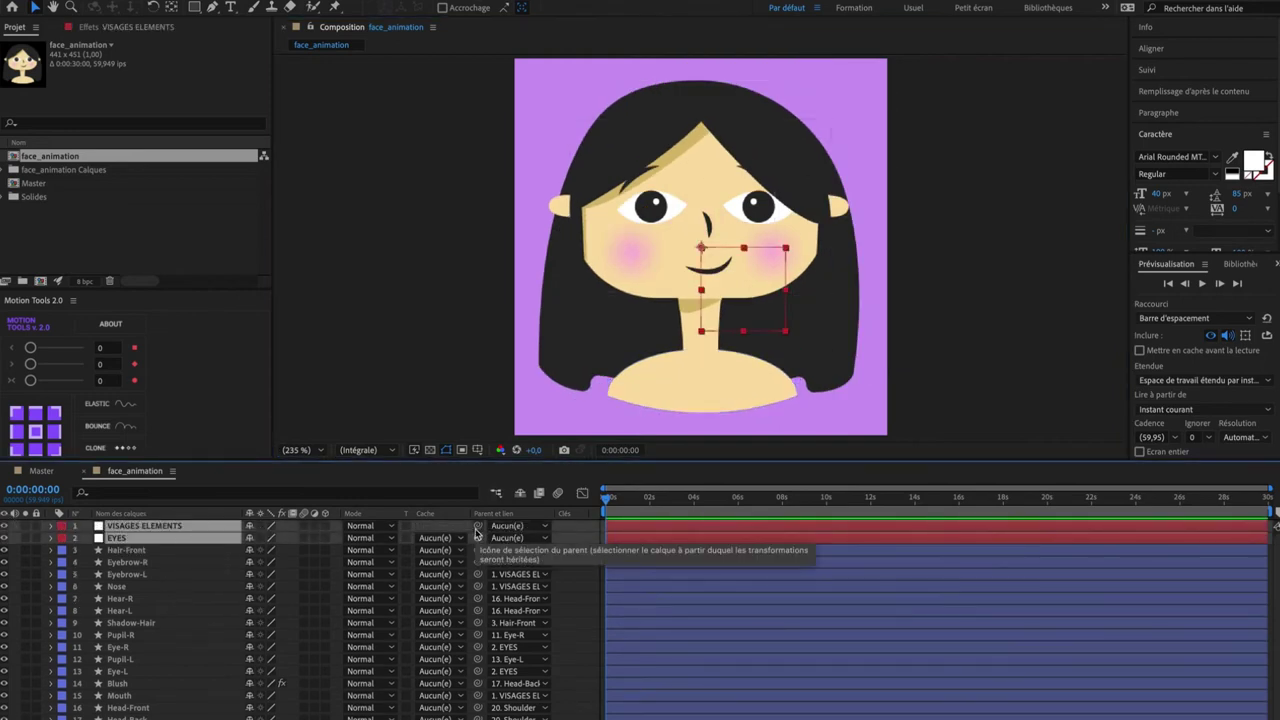
{"action": "left_click_drag", "start_coordinate": [477, 526], "coordinate": [763, 394]}
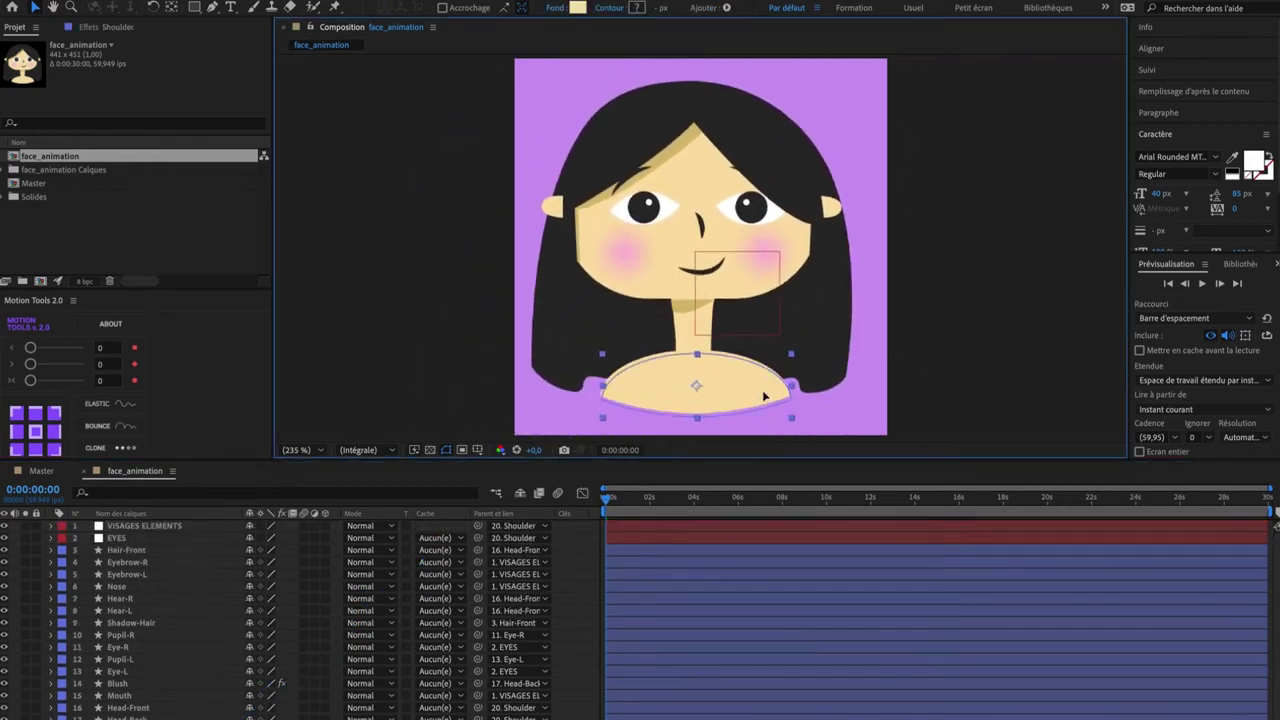
{"action": "key", "text": "ctrl+z"}
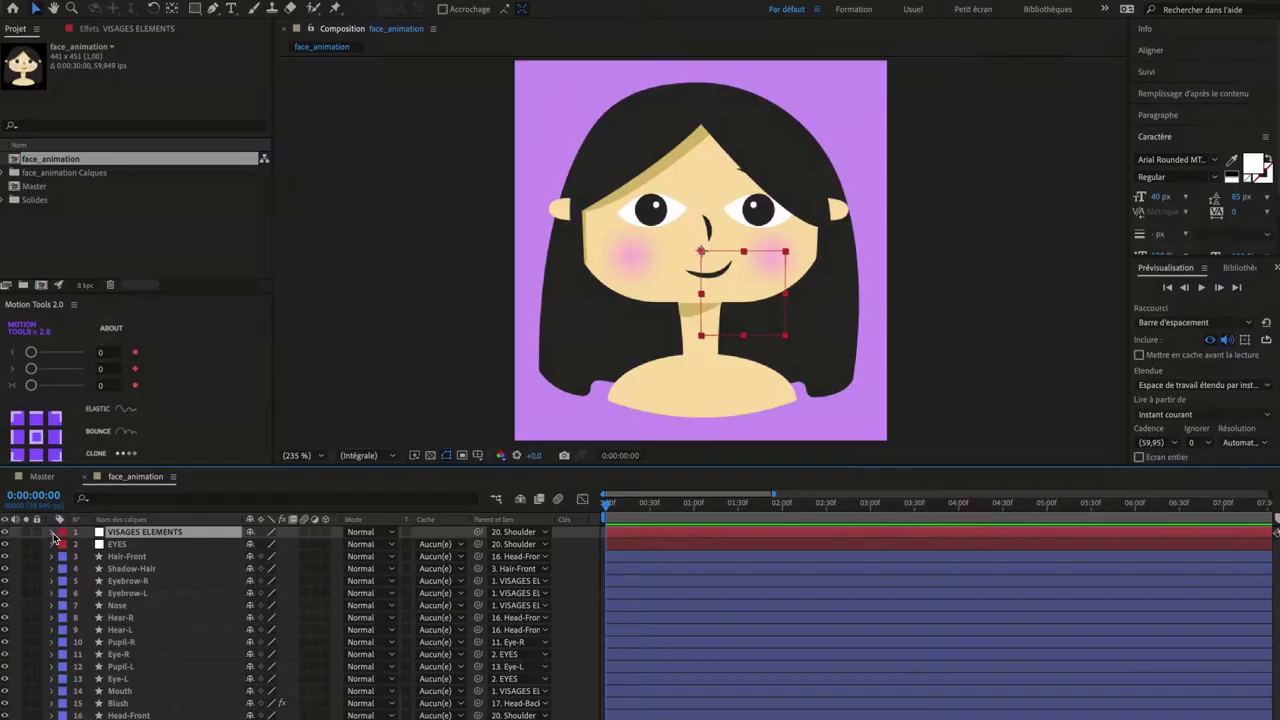
Step: Add an initial Position keyframe at 0 s to the VISAGES ELEMENTS null
{"action": "left_click", "coordinate": [51, 545]}
{"action": "left_click", "coordinate": [51, 545]}
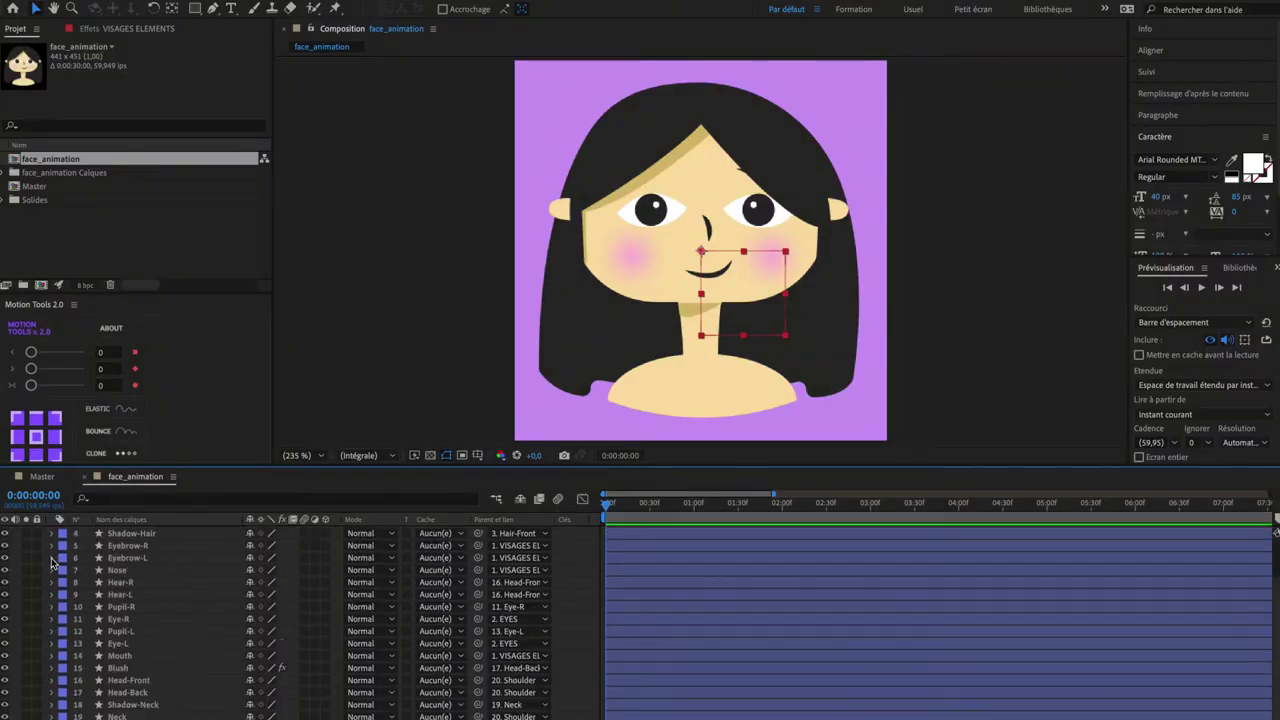
{"action": "scroll", "coordinate": [60, 570], "scroll_direction": "up", "scroll_amount": 2}
{"action": "left_click", "coordinate": [127, 594]}
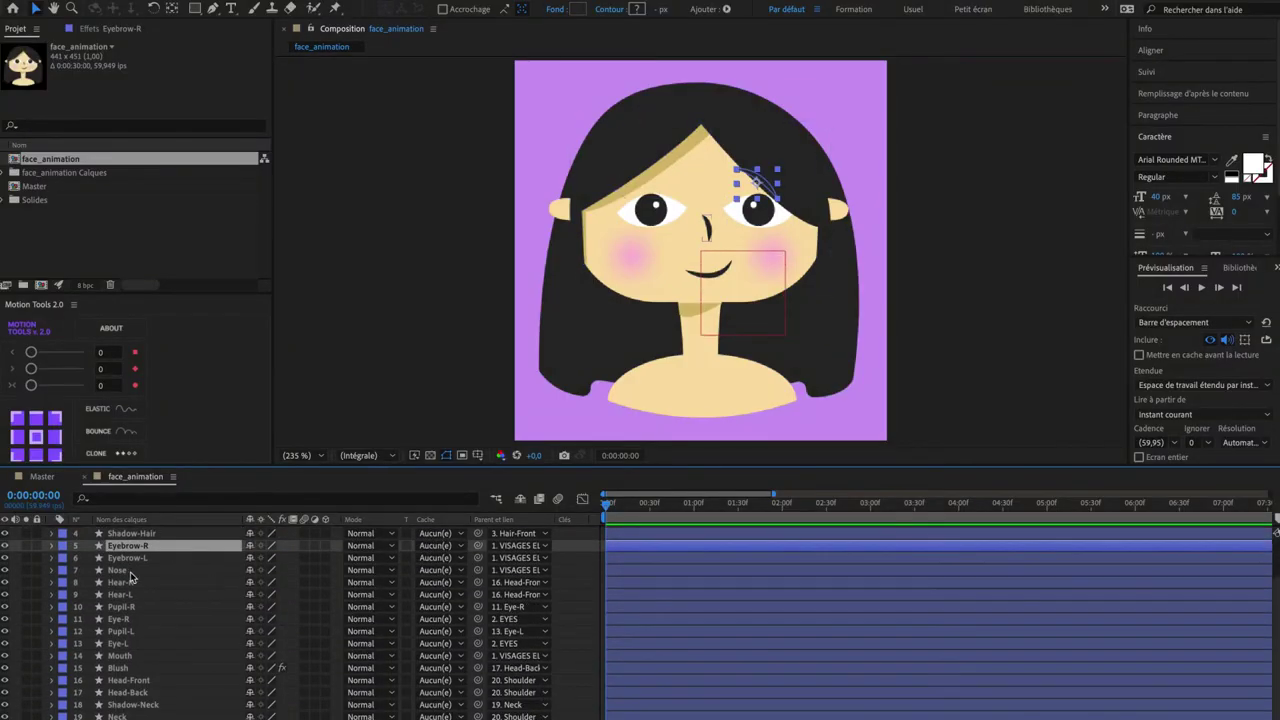
{"action": "left_click", "coordinate": [126, 568]}
{"action": "scroll", "coordinate": [126, 568], "scroll_direction": "down", "scroll_amount": 3}
Step: Add initial Position, Scale and Rotation keyframes at 0 s to the Hair-Back layer and show only its keyframed properties
{"action": "left_click", "coordinate": [126, 718]}
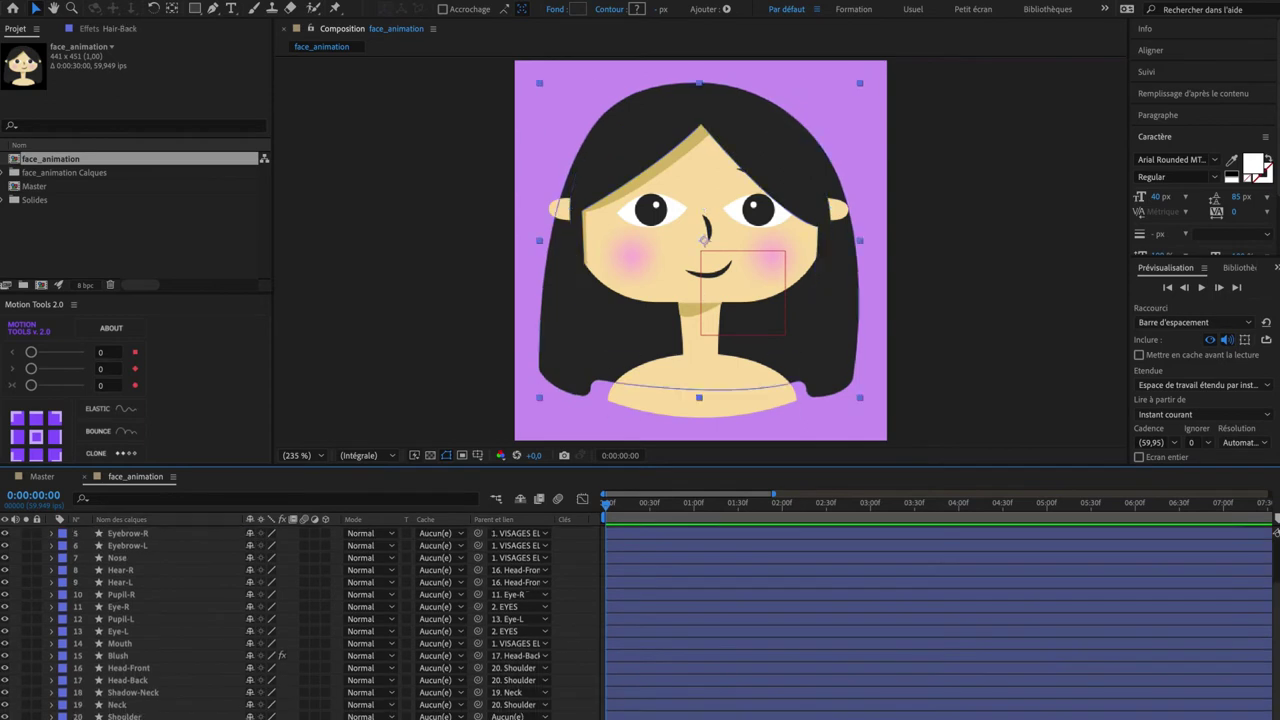
{"action": "left_click", "coordinate": [52, 718]}
{"action": "scroll", "coordinate": [60, 700], "scroll_direction": "down", "scroll_amount": 3}
{"action": "left_click", "coordinate": [88, 704]}
{"action": "key", "text": "u"}
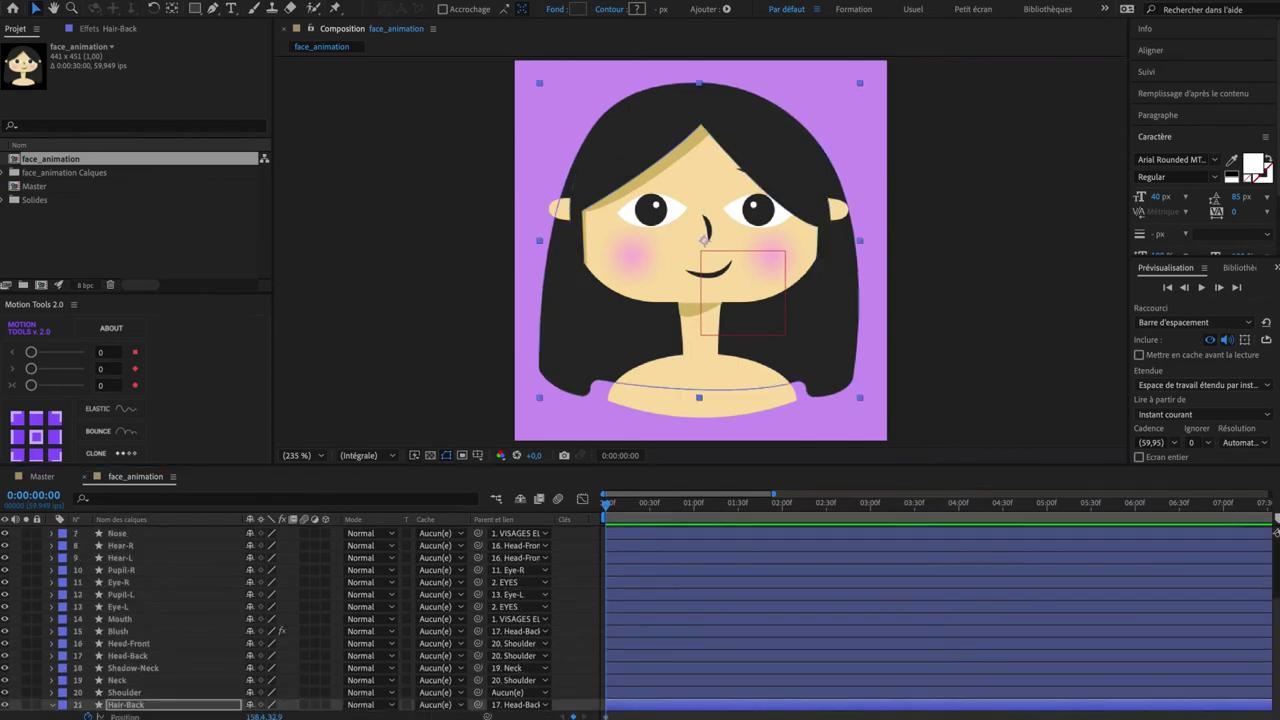
Step: Expand the transform properties of the Shoulder layer
{"action": "left_click", "coordinate": [124, 692]}
{"action": "left_click", "coordinate": [52, 692]}
{"action": "scroll", "coordinate": [52, 692], "scroll_direction": "down", "scroll_amount": 2}
{"action": "left_click", "coordinate": [52, 668]}
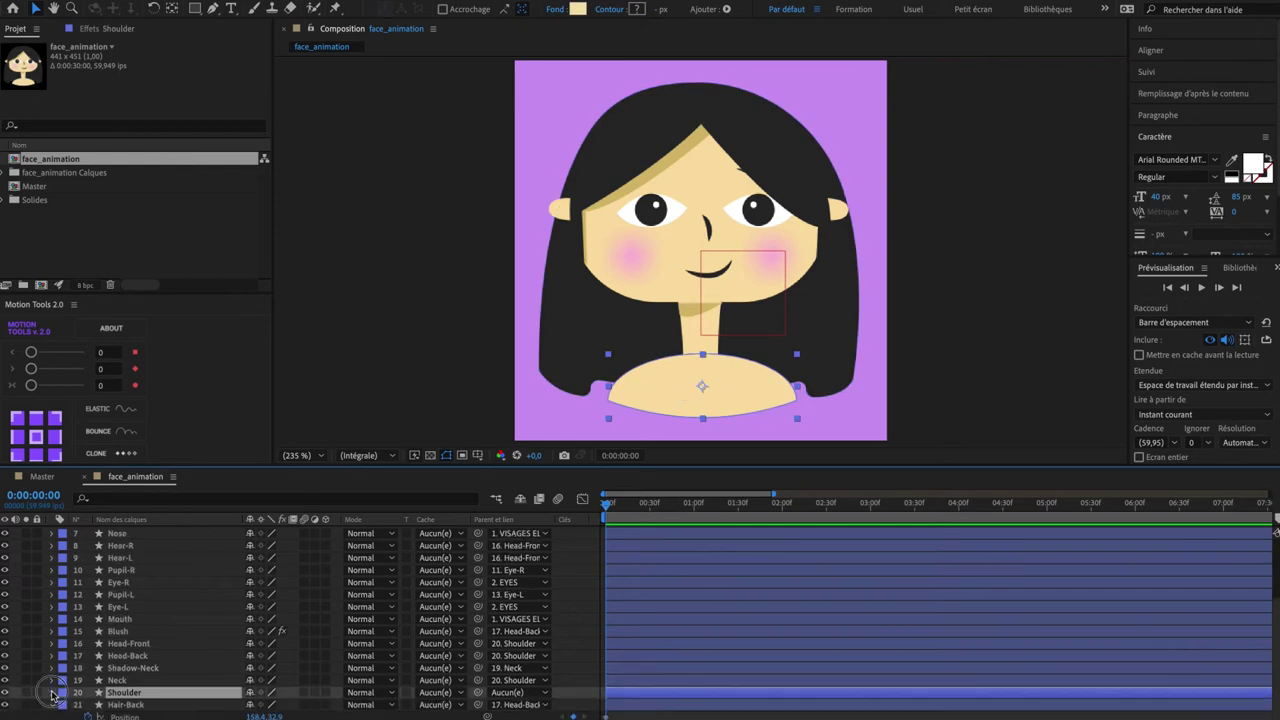
{"action": "left_click", "coordinate": [52, 692]}
{"action": "scroll", "coordinate": [52, 692], "scroll_direction": "down", "scroll_amount": 2}
{"action": "left_click", "coordinate": [52, 656]}
{"action": "left_click", "coordinate": [52, 644]}
{"action": "scroll", "coordinate": [53, 648], "scroll_direction": "down", "scroll_amount": 5}
{"action": "left_click", "coordinate": [124, 607]}
{"action": "left_click", "coordinate": [52, 607]}
{"action": "left_click", "coordinate": [52, 571]}
{"action": "left_click", "coordinate": [125, 607]}
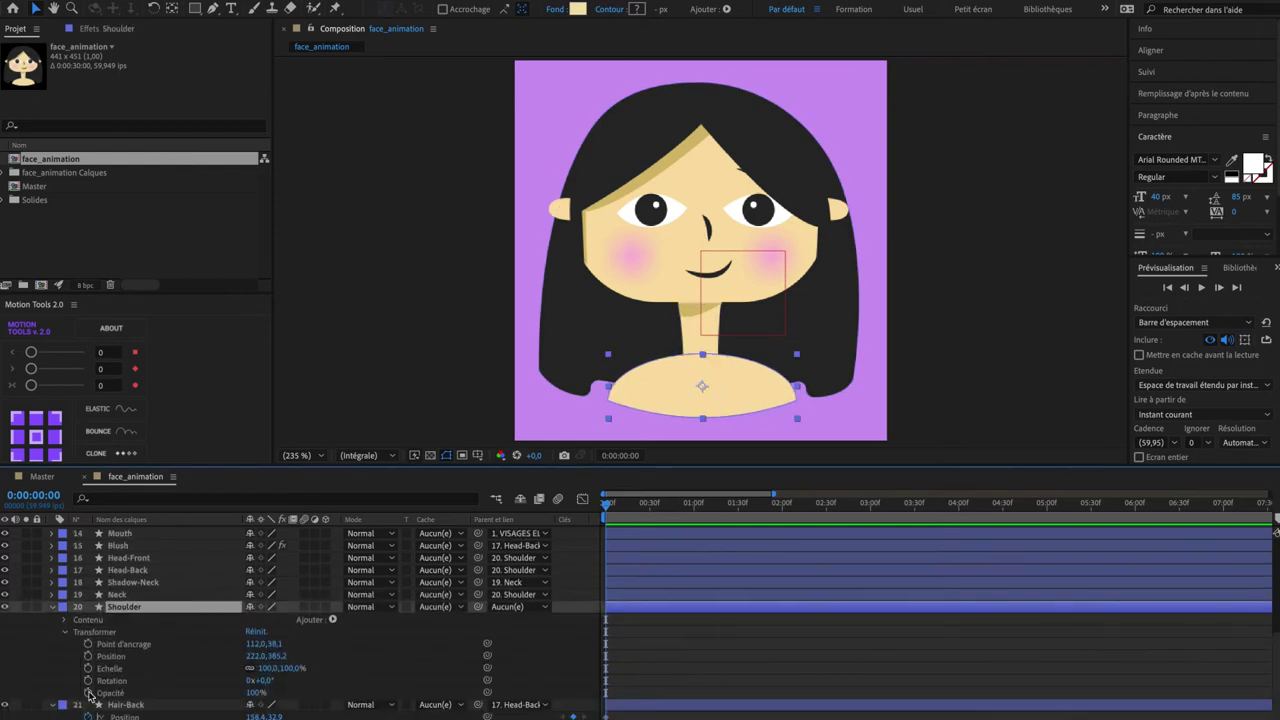
Step: Add initial Position keyframes at 0 s to the Neck and Shadow-Neck layers
{"action": "left_click", "coordinate": [126, 594]}
{"action": "left_click", "coordinate": [52, 594]}
{"action": "left_click", "coordinate": [64, 619]}
{"action": "left_click", "coordinate": [88, 644]}
{"action": "left_click", "coordinate": [135, 583]}
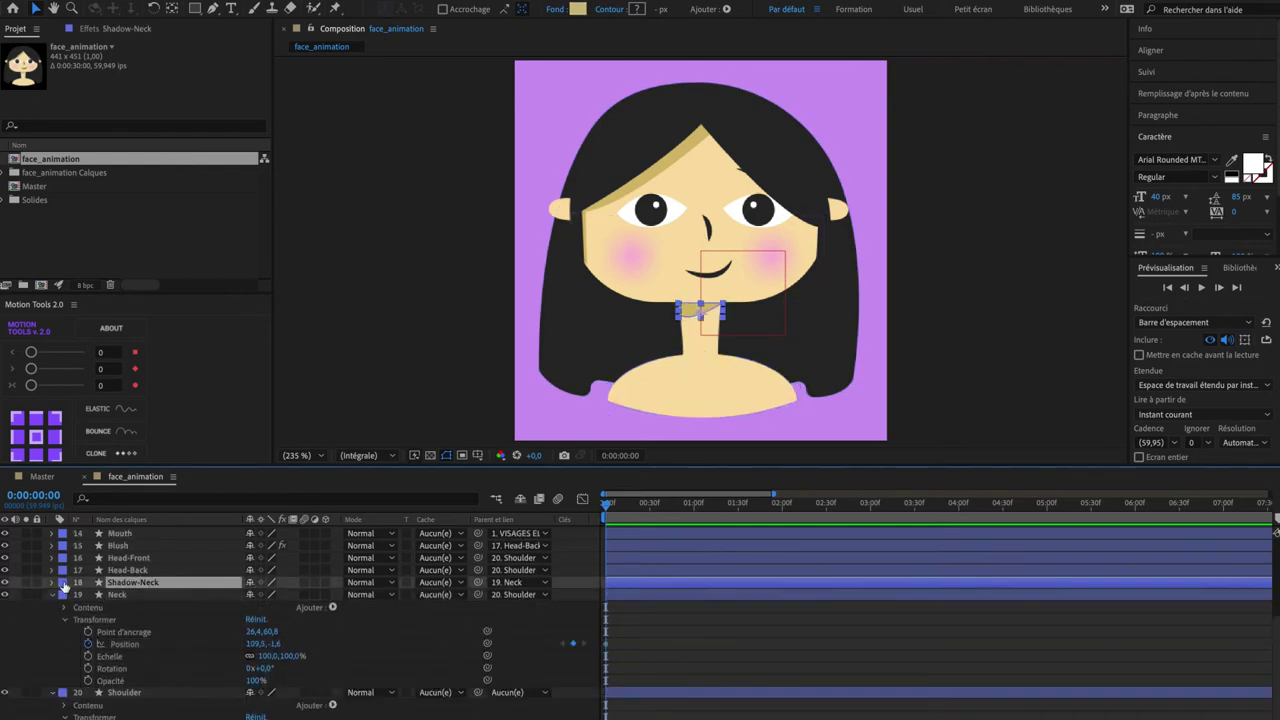
{"action": "left_click", "coordinate": [52, 582]}
{"action": "left_click", "coordinate": [64, 607]}
{"action": "left_click", "coordinate": [88, 632]}
Step: Add initial Position, Scale and Rotation keyframes at 0 s to the Shoulder layer and collapse the finished neck and shoulder layers
{"action": "left_click", "coordinate": [127, 570]}
{"action": "scroll", "coordinate": [115, 576], "scroll_direction": "down", "scroll_amount": 5}
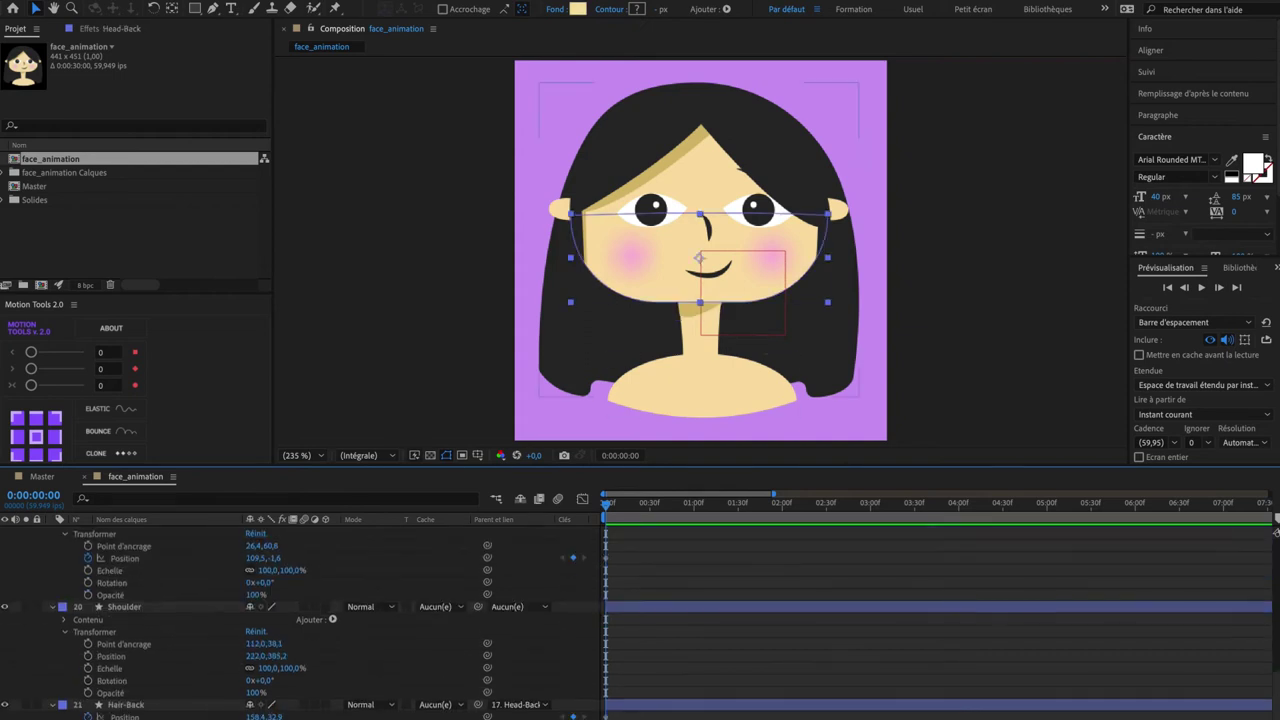
{"action": "scroll", "coordinate": [116, 610], "scroll_direction": "up", "scroll_amount": 2}
{"action": "left_click", "coordinate": [120, 681]}
{"action": "left_click", "coordinate": [88, 719]}
{"action": "left_click", "coordinate": [52, 681]}
{"action": "scroll", "coordinate": [53, 681], "scroll_direction": "up", "scroll_amount": 4}
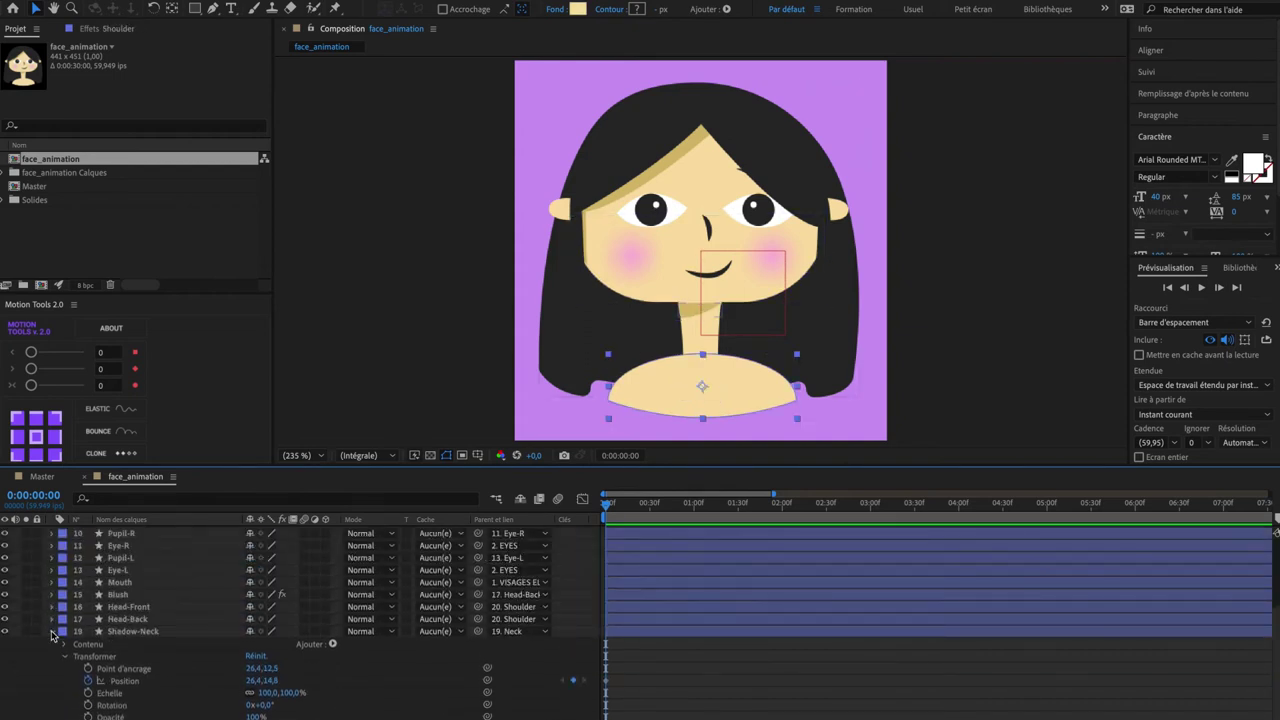
{"action": "left_click", "coordinate": [52, 631]}
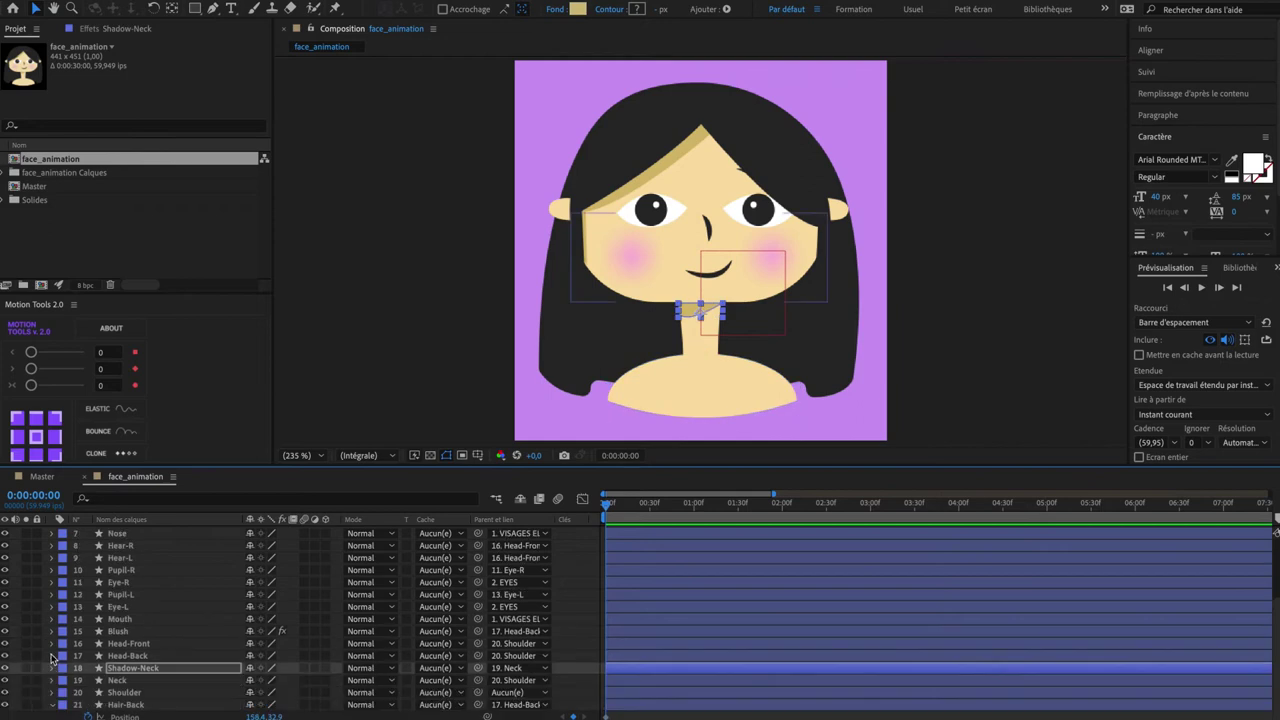
Step: Add initial Position keyframes at 0 s to the Head-Back, Head-Front and Blush layers
{"action": "left_click", "coordinate": [52, 656]}
{"action": "left_click", "coordinate": [64, 682]}
{"action": "left_click", "coordinate": [52, 644]}
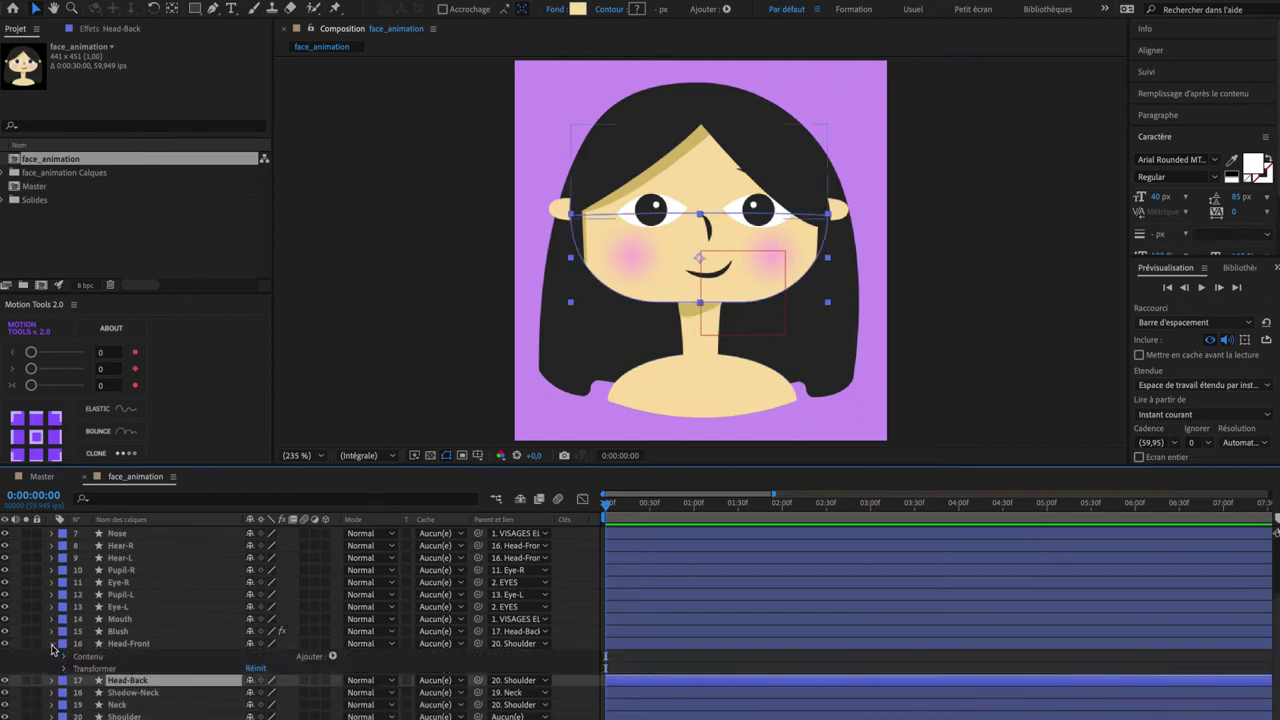
{"action": "left_click", "coordinate": [52, 644]}
{"action": "left_click", "coordinate": [52, 631]}
{"action": "left_click", "coordinate": [52, 631]}
Step: Add initial keyframes at 0 s to the Mouth layer's shape path and Position
{"action": "left_click", "coordinate": [52, 619]}
{"action": "left_click", "coordinate": [64, 632]}
{"action": "left_click", "coordinate": [77, 644]}
{"action": "left_click", "coordinate": [89, 656]}
{"action": "left_click", "coordinate": [112, 668]}
{"action": "left_click", "coordinate": [64, 705]}
{"action": "left_click", "coordinate": [88, 717]}
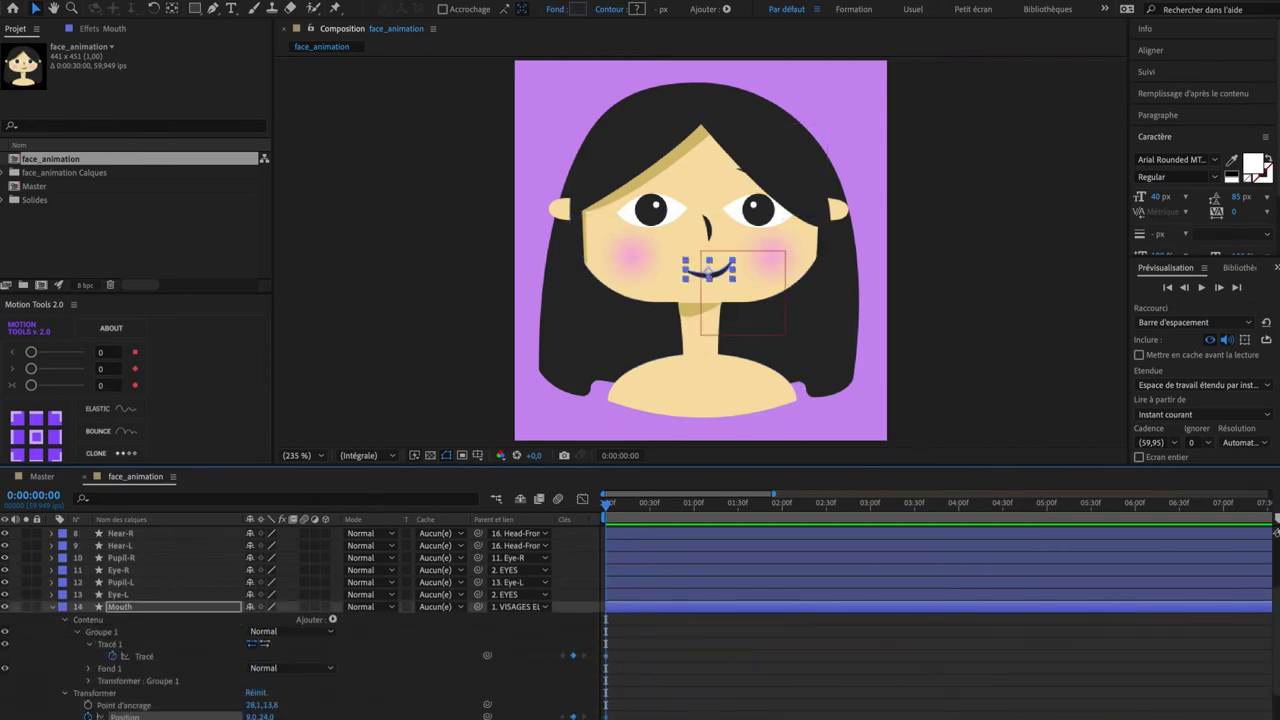
Step: Try adding initial Position, Scale and Rotation keyframes to the Eye-L layer
{"action": "left_click", "coordinate": [52, 607]}
{"action": "left_click", "coordinate": [116, 607]}
{"action": "left_click", "coordinate": [52, 607]}
{"action": "left_click", "coordinate": [64, 632]}
{"action": "left_click", "coordinate": [88, 656]}
{"action": "left_click", "coordinate": [88, 668]}
{"action": "left_click", "coordinate": [88, 681]}
Step: Add an initial keyframe at 0 s to the shape path of the Eye-L layer
{"action": "left_click", "coordinate": [64, 620]}
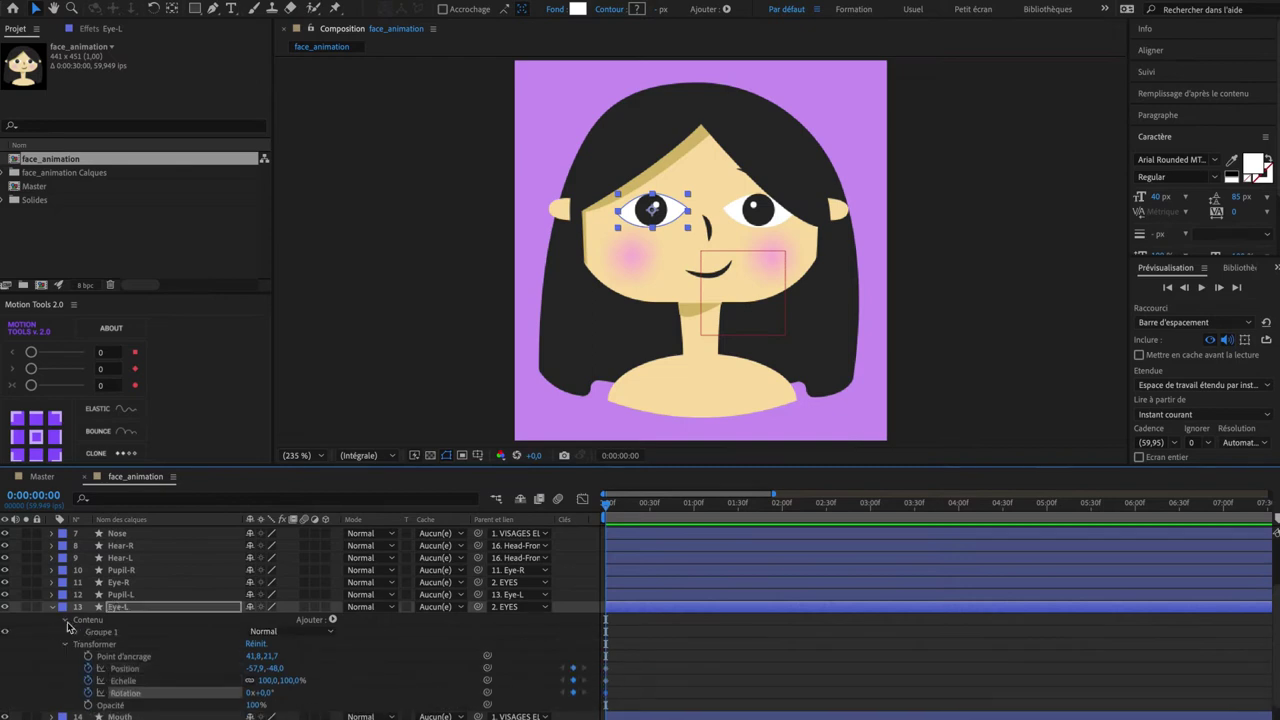
{"action": "left_click", "coordinate": [77, 632]}
{"action": "left_click", "coordinate": [89, 644]}
{"action": "left_click", "coordinate": [112, 656]}
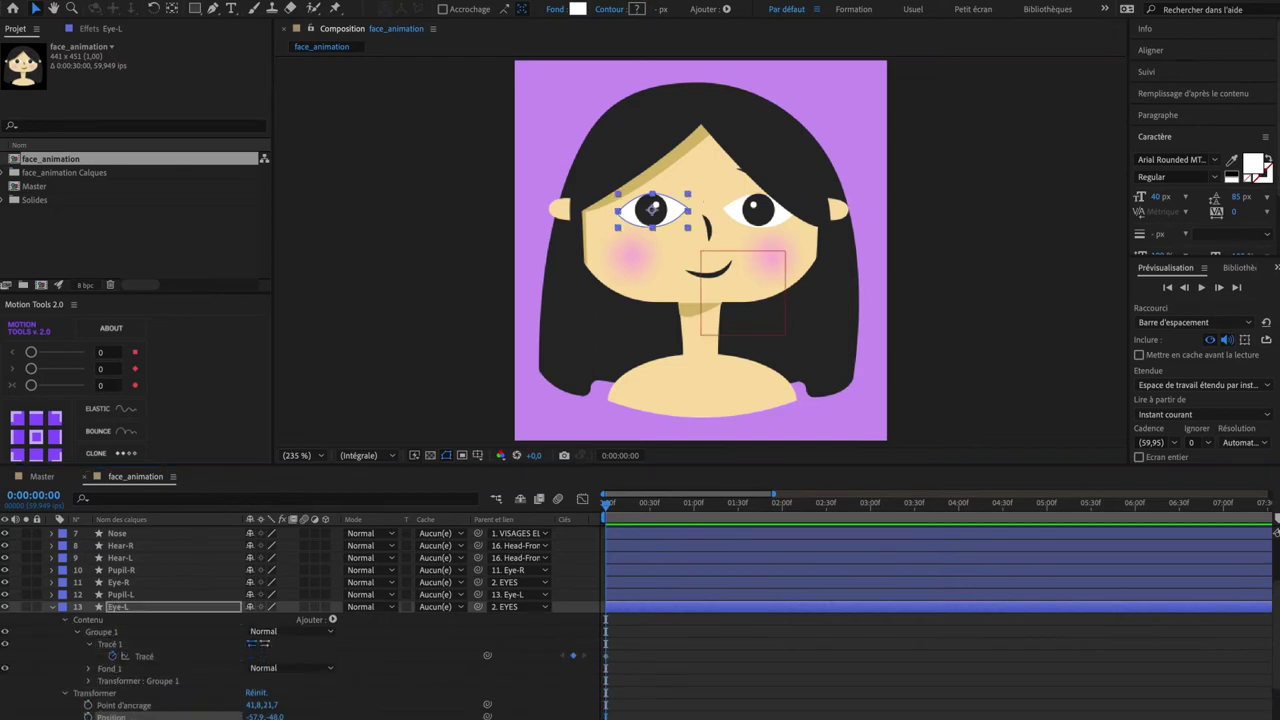
Step: Add an initial keyframe at 0 s to the shape path of the Hair-Front layer and collapse the layer
{"action": "scroll", "coordinate": [55, 609], "scroll_direction": "up", "scroll_amount": 2}
{"action": "left_click", "coordinate": [55, 607]}
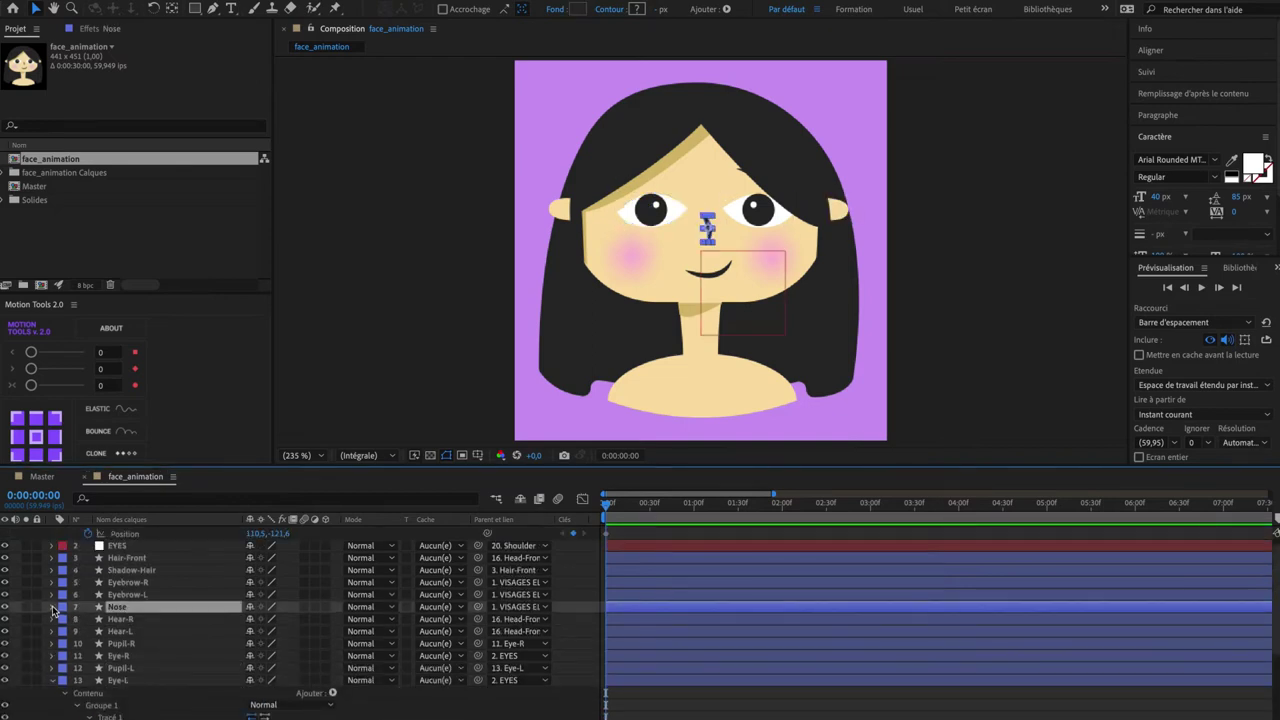
{"action": "scroll", "coordinate": [53, 610], "scroll_direction": "up", "scroll_amount": 1}
{"action": "left_click", "coordinate": [75, 569]}
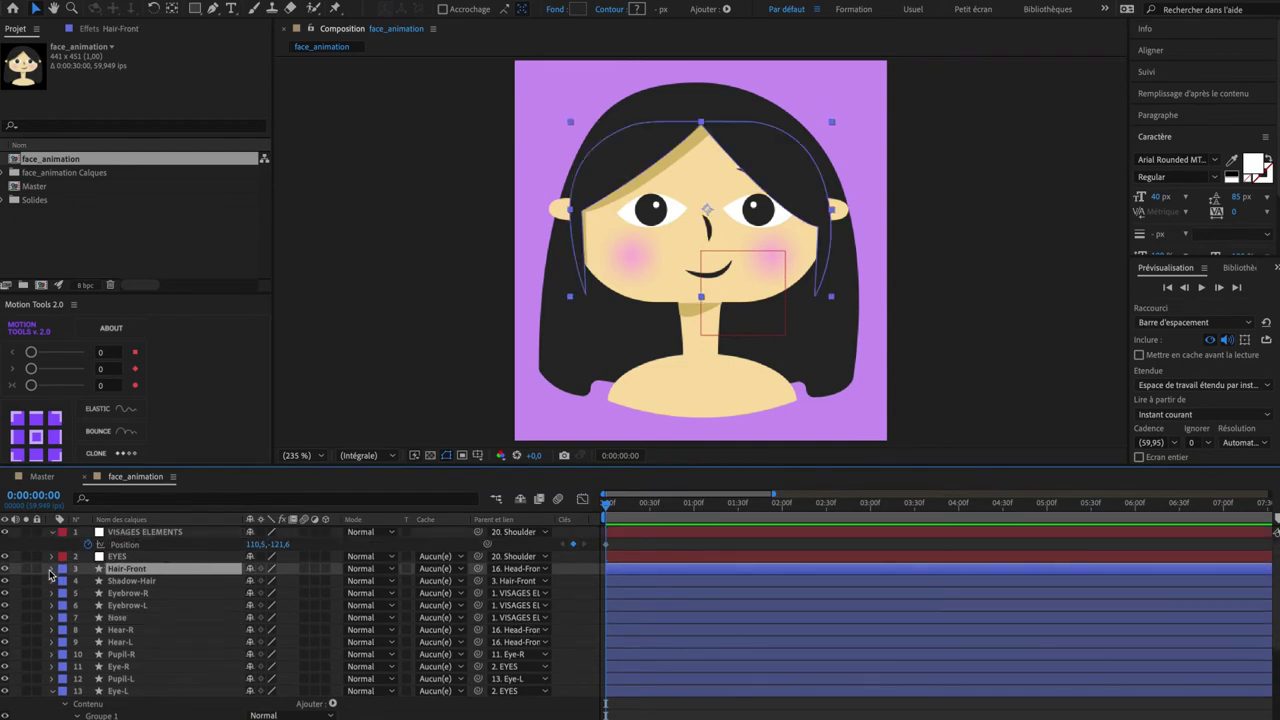
{"action": "left_click", "coordinate": [52, 569]}
{"action": "left_click", "coordinate": [64, 581]}
{"action": "left_click", "coordinate": [77, 594]}
{"action": "left_click", "coordinate": [89, 618]}
{"action": "left_click", "coordinate": [89, 606]}
{"action": "left_click", "coordinate": [112, 618]}
{"action": "left_click", "coordinate": [52, 568]}
Step: Add an initial keyframe at 0 s to the shape path of the Head-Front layer and collapse the layer
{"action": "left_click", "coordinate": [125, 583]}
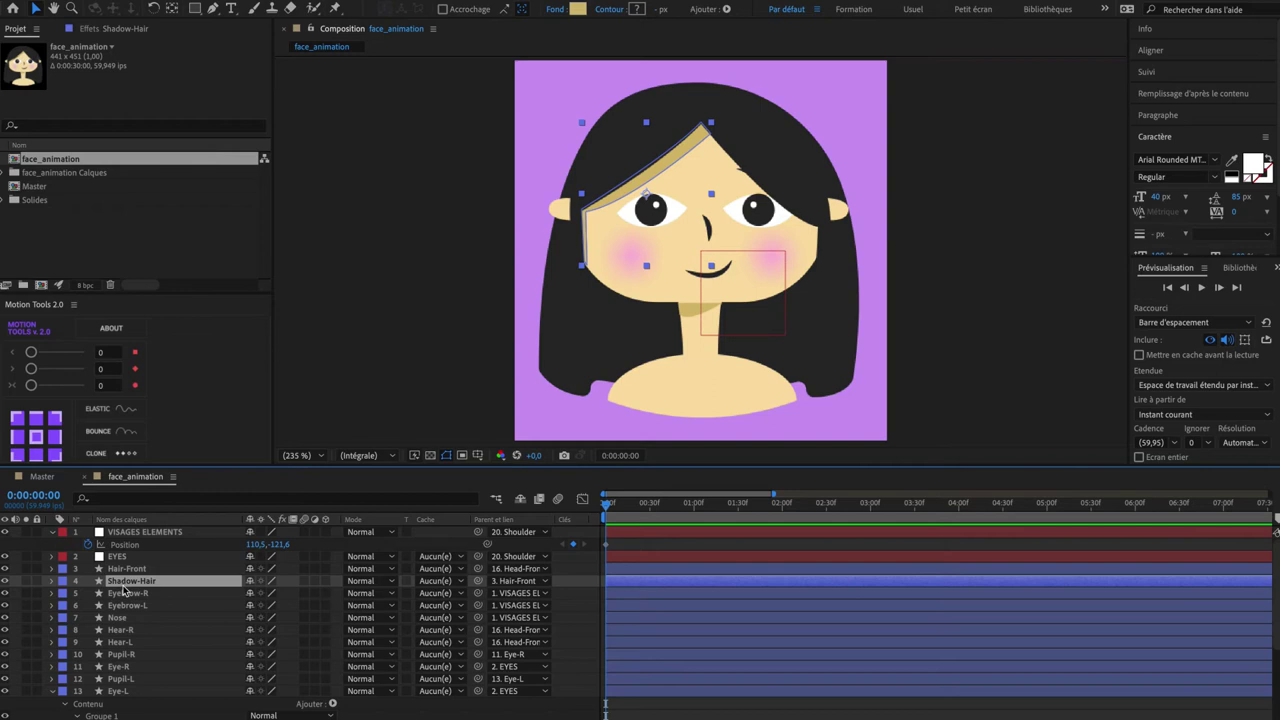
{"action": "scroll", "coordinate": [125, 627], "scroll_direction": "down", "scroll_amount": 5}
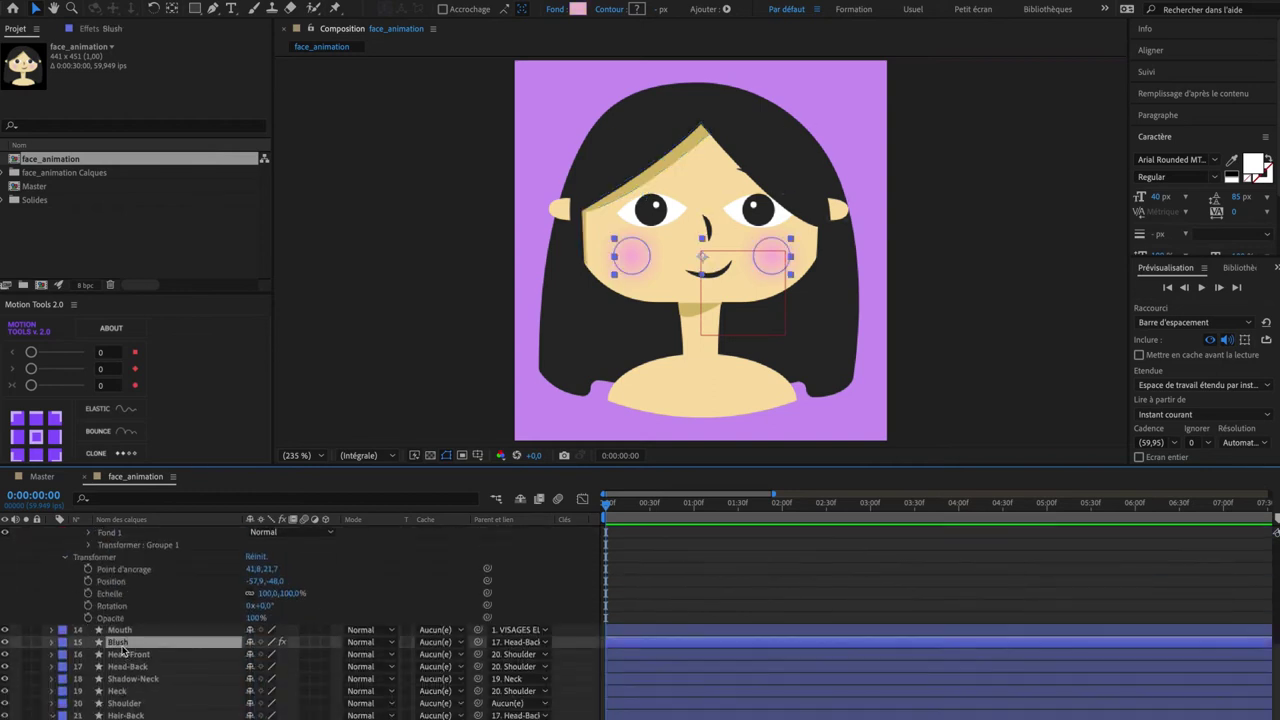
{"action": "left_click", "coordinate": [117, 642]}
{"action": "scroll", "coordinate": [53, 645], "scroll_direction": "down", "scroll_amount": 1}
{"action": "left_click", "coordinate": [52, 644]}
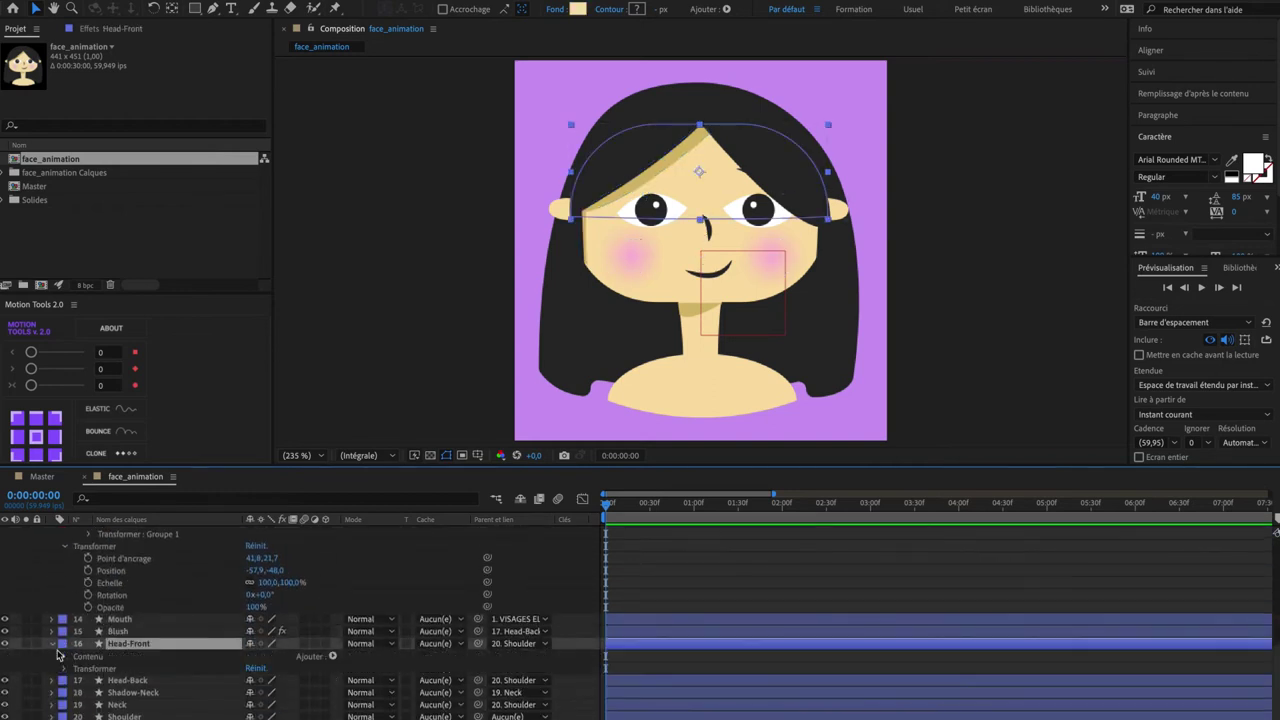
{"action": "left_click", "coordinate": [65, 668]}
{"action": "left_click", "coordinate": [65, 657]}
{"action": "left_click", "coordinate": [77, 668]}
{"action": "left_click", "coordinate": [89, 681]}
{"action": "left_click", "coordinate": [111, 693]}
{"action": "scroll", "coordinate": [108, 697], "scroll_direction": "down", "scroll_amount": 5}
{"action": "left_click", "coordinate": [52, 570]}
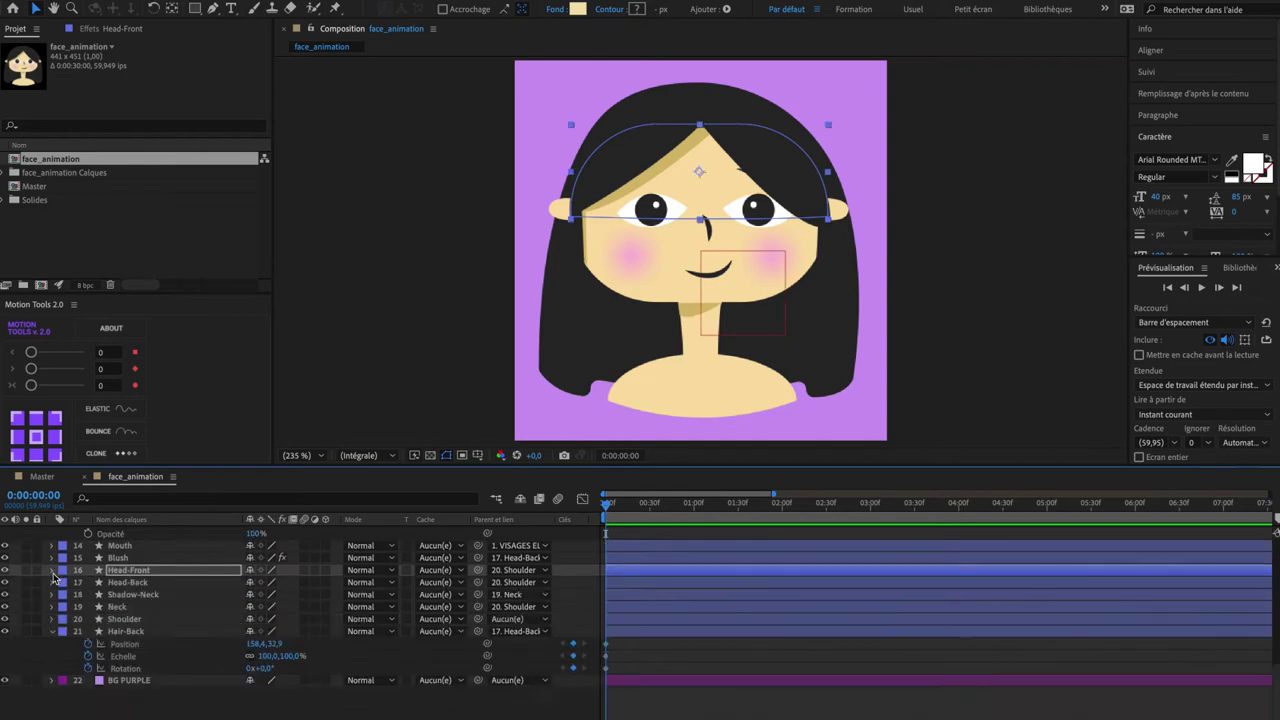
Step: Add an initial keyframe at 0 s to the shape path of the Head-Back layer and collapse the layer
{"action": "left_click", "coordinate": [52, 656]}
{"action": "left_click", "coordinate": [77, 681]}
{"action": "left_click", "coordinate": [89, 693]}
{"action": "left_click", "coordinate": [111, 705]}
{"action": "scroll", "coordinate": [108, 707], "scroll_direction": "down", "scroll_amount": 5}
{"action": "left_click", "coordinate": [52, 567]}
Step: Select all layers and reveal only their keyframed properties in the timeline
{"action": "scroll", "coordinate": [54, 620], "scroll_direction": "up", "scroll_amount": 5}
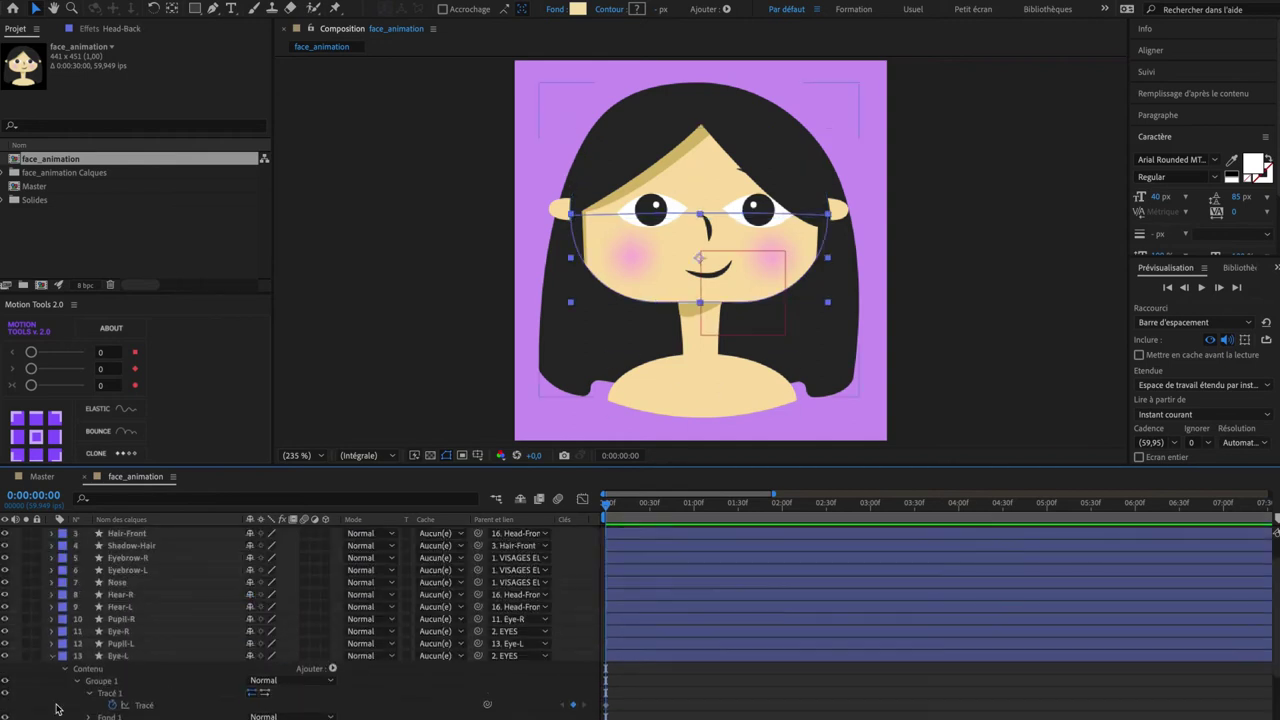
{"action": "key", "text": "super+a"}
{"action": "key", "text": "u"}
{"action": "left_click", "coordinate": [323, 417]}
{"action": "key", "text": "u"}
{"action": "scroll", "coordinate": [167, 622], "scroll_direction": "down", "scroll_amount": 8}
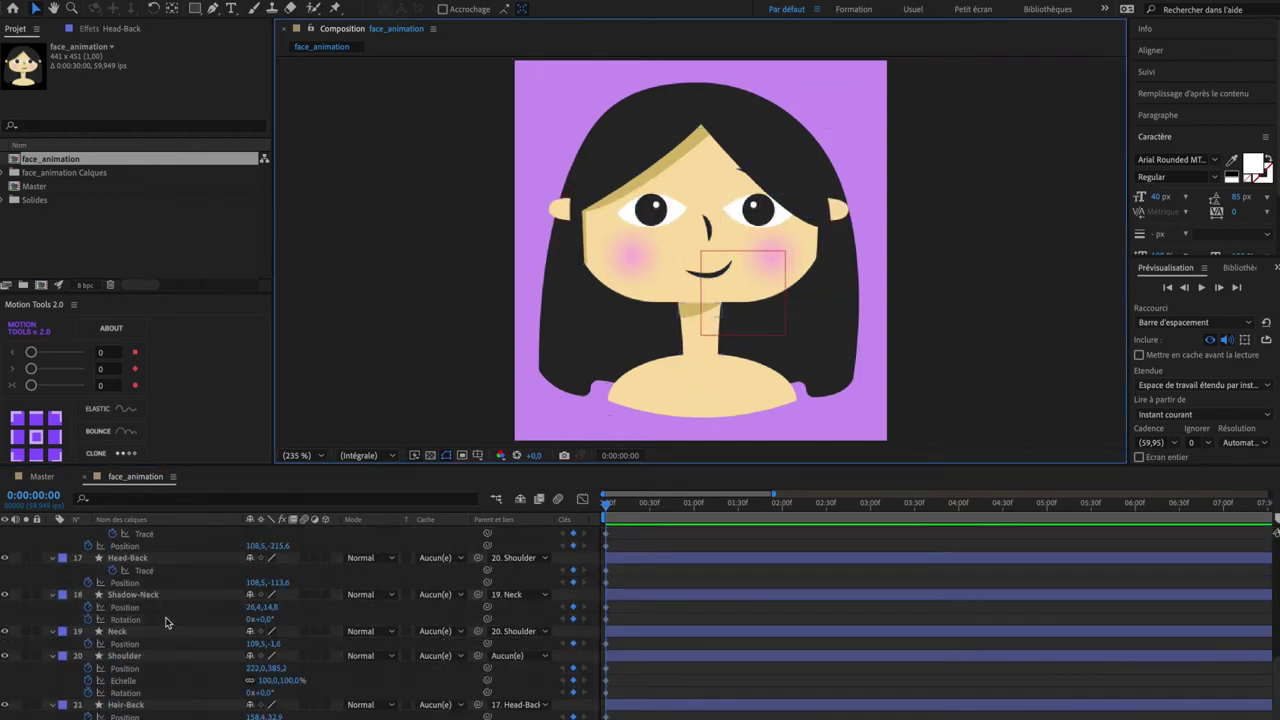
Step: Check the keyframed properties layer by layer, from Hair-Back up through the neck, head and mouth layers to the eyes
{"action": "left_click", "coordinate": [138, 704]}
{"action": "left_click", "coordinate": [128, 656]}
{"action": "left_click", "coordinate": [119, 631]}
{"action": "left_click", "coordinate": [119, 594]}
{"action": "scroll", "coordinate": [125, 590], "scroll_direction": "up", "scroll_amount": 3}
{"action": "left_click", "coordinate": [130, 585]}
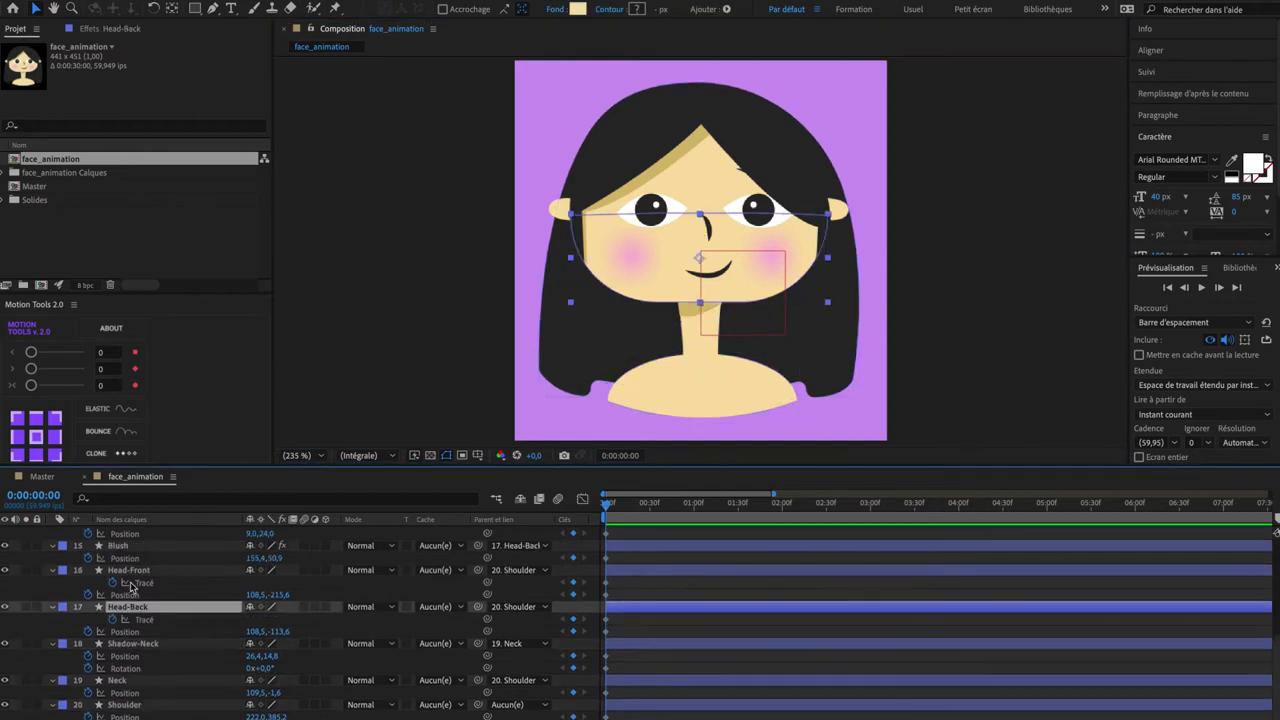
{"action": "left_click", "coordinate": [131, 573]}
{"action": "scroll", "coordinate": [133, 592], "scroll_direction": "up", "scroll_amount": 3}
{"action": "left_click", "coordinate": [137, 606]}
{"action": "left_click", "coordinate": [178, 569]}
{"action": "scroll", "coordinate": [170, 585], "scroll_direction": "up", "scroll_amount": 3}
{"action": "left_click", "coordinate": [152, 607]}
Step: Add an initial keyframe at 0 s to the shape path of the Eye-R layer and show only its keyframed properties
{"action": "left_click", "coordinate": [125, 583]}
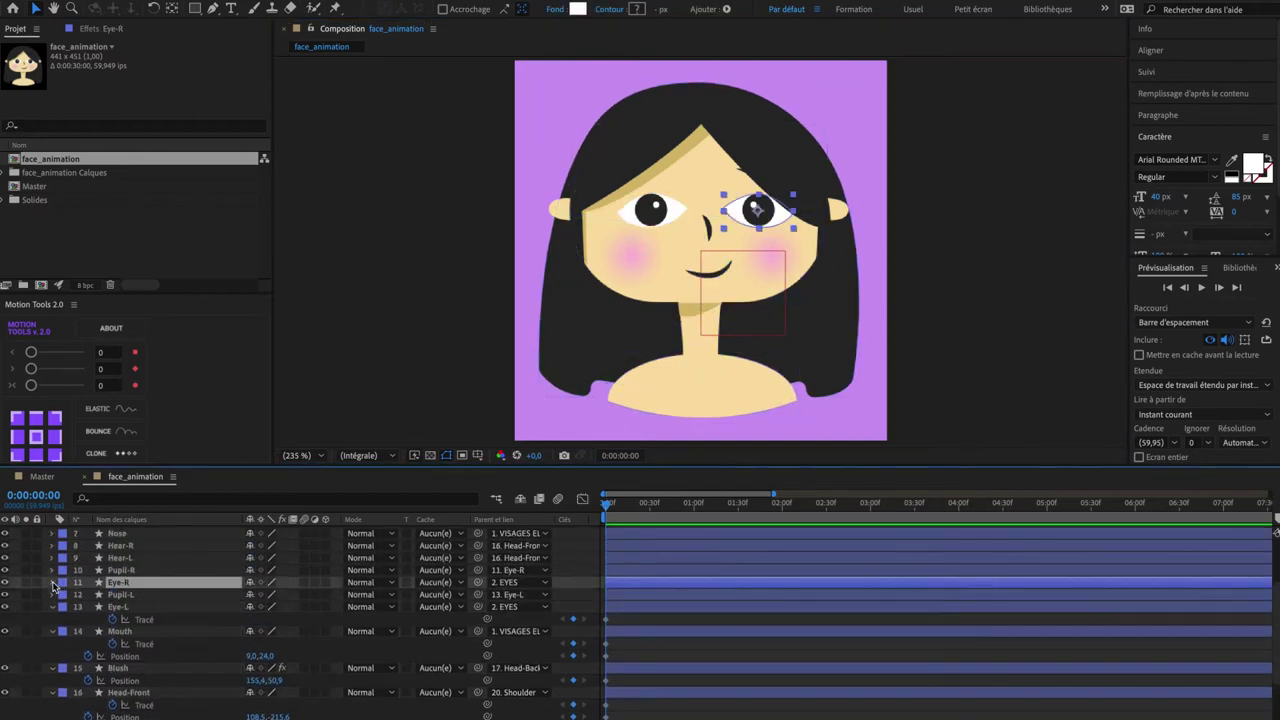
{"action": "left_click", "coordinate": [53, 583]}
{"action": "left_click", "coordinate": [77, 607]}
{"action": "left_click", "coordinate": [89, 619]}
{"action": "left_click", "coordinate": [113, 631]}
{"action": "key", "text": "u"}
{"action": "left_click", "coordinate": [126, 559]}
Step: Select all character layers, run the Joysticks_n_Sliders.jsxbin script, and move its window clear of the character
{"action": "scroll", "coordinate": [126, 562], "scroll_direction": "up", "scroll_amount": 5}
{"action": "key", "text": "super+a"}
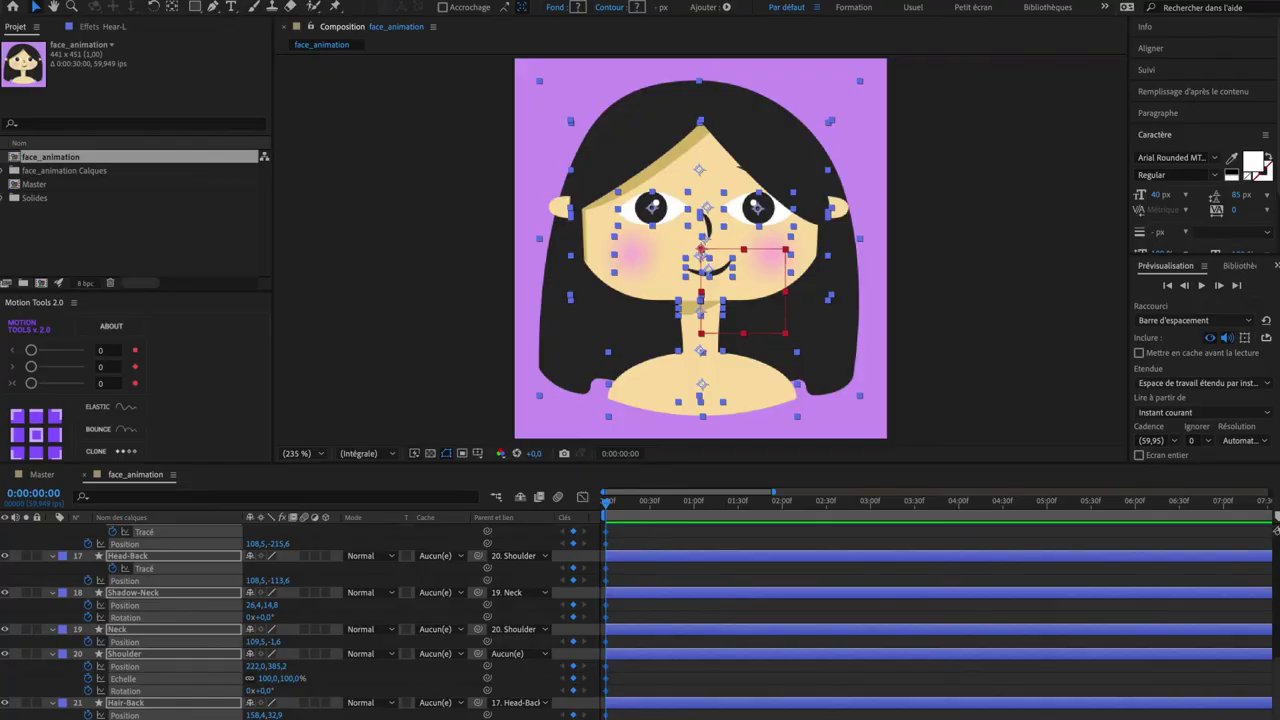
{"action": "left_click", "coordinate": [120, 1]}
{"action": "mouse_move", "coordinate": [300, 390]}
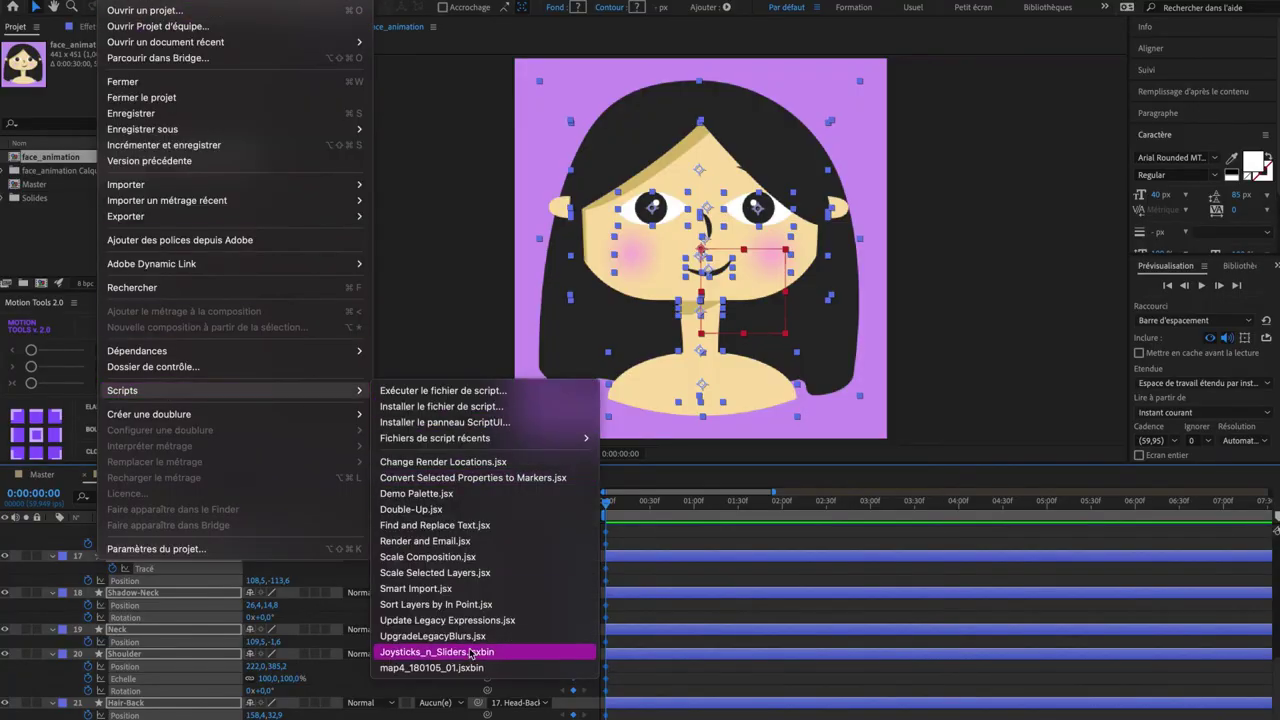
{"action": "left_click", "coordinate": [474, 652]}
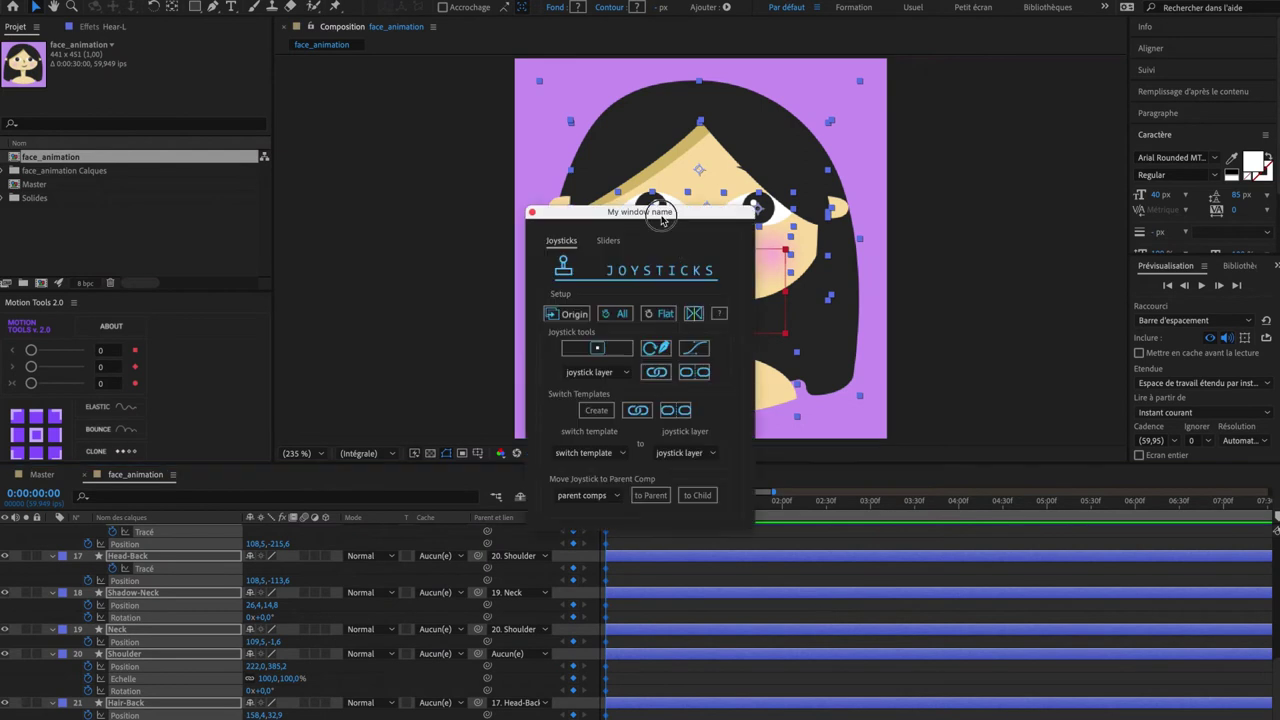
{"action": "left_click_drag", "start_coordinate": [663, 212], "coordinate": [238, 140]}
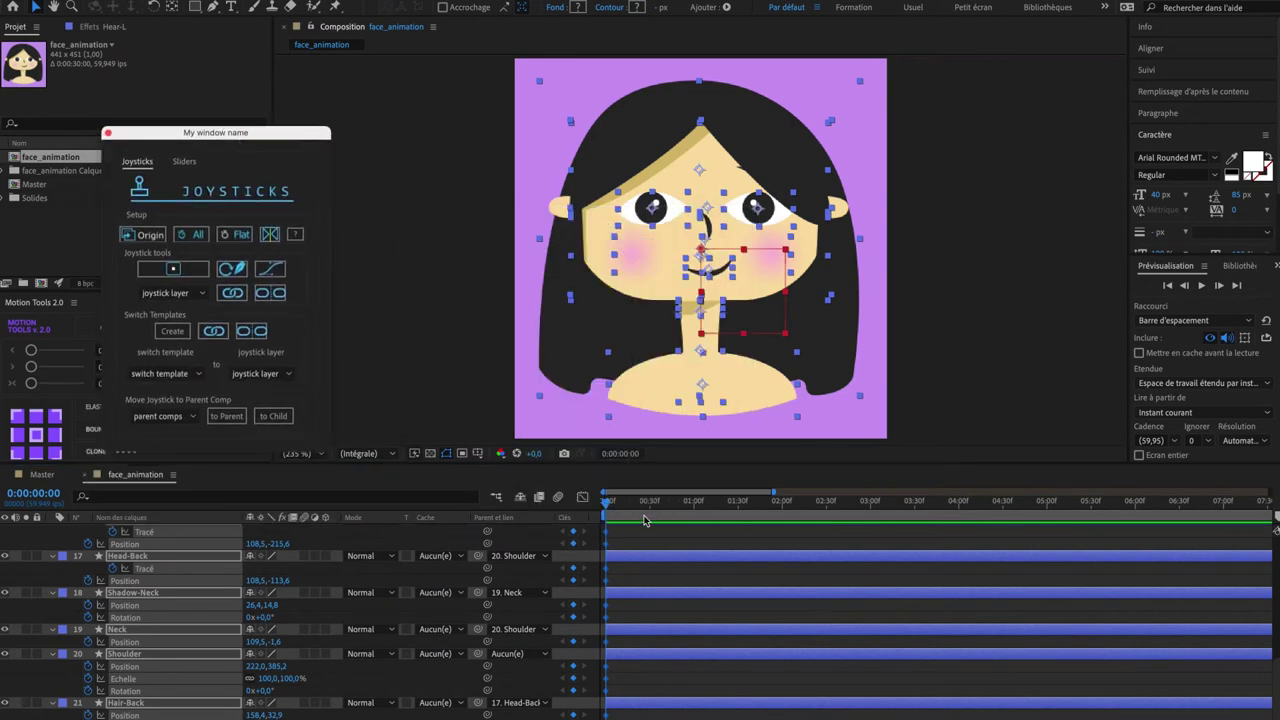
Step: Reposition the Joysticks window and move the current time from the start to frame 10
{"action": "left_click", "coordinate": [650, 505]}
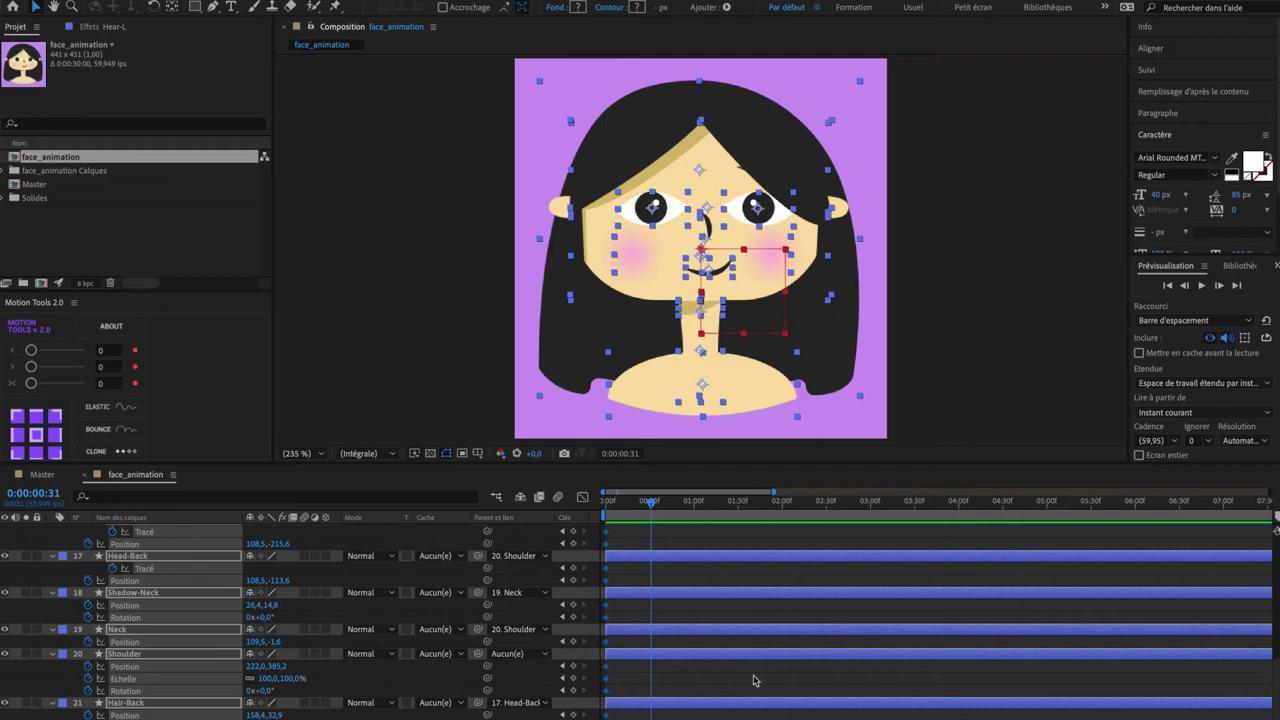
{"action": "left_click", "coordinate": [678, 540]}
{"action": "left_click_drag", "start_coordinate": [216, 128], "coordinate": [281, 104]}
{"action": "left_click_drag", "start_coordinate": [614, 510], "coordinate": [581, 512]}
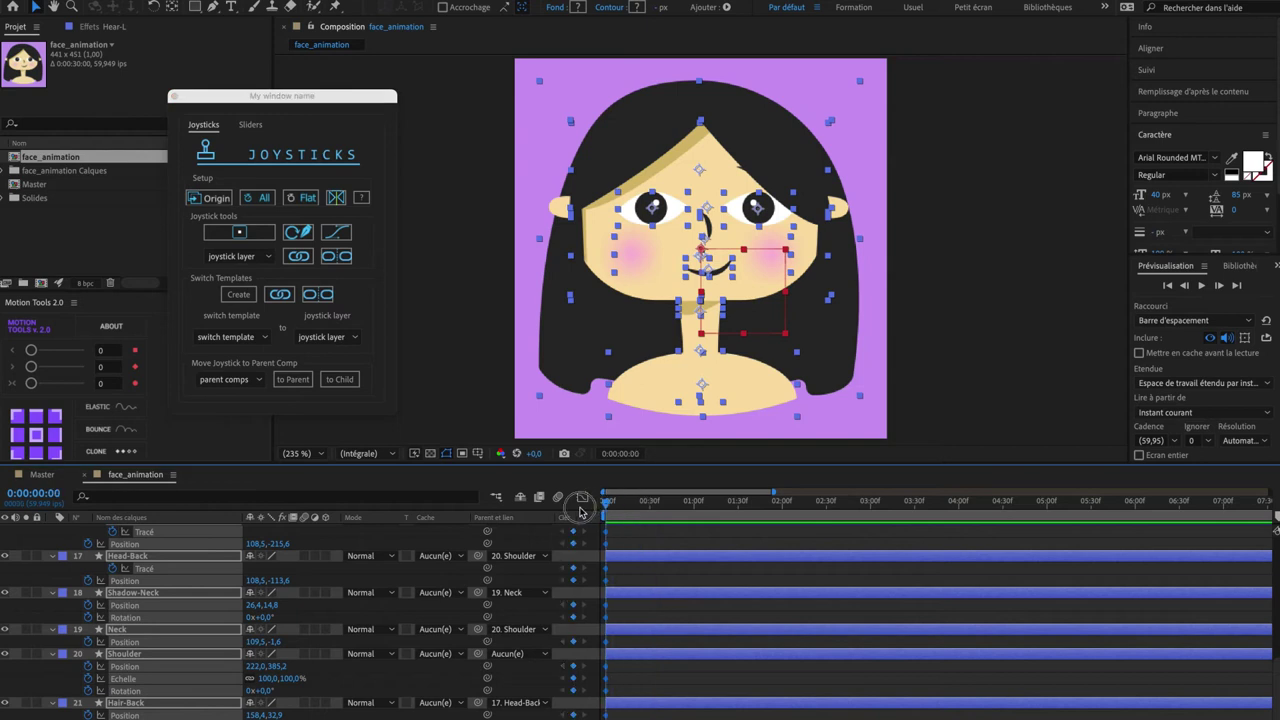
{"action": "key", "text": "shift+Page_Down"}
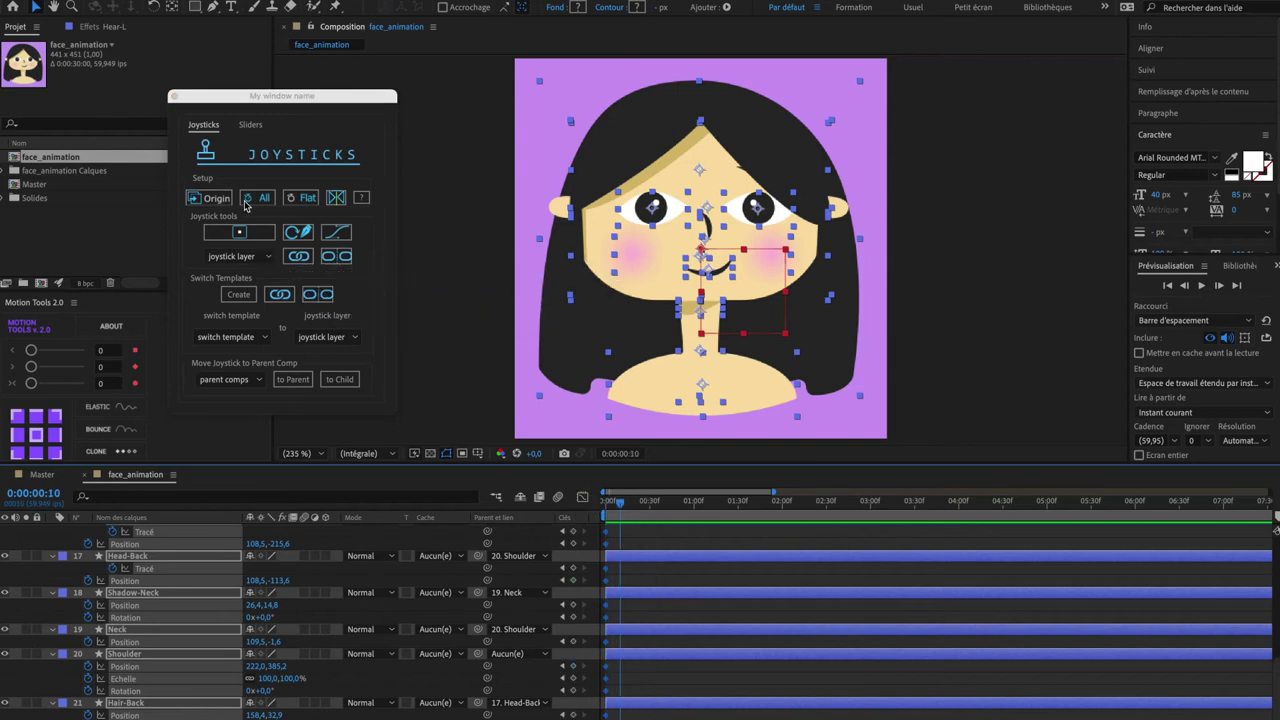
Step: At frame 10, keyframe the character layers and set the Shoulder layer's rotation to 3°
{"action": "left_click", "coordinate": [218, 200]}
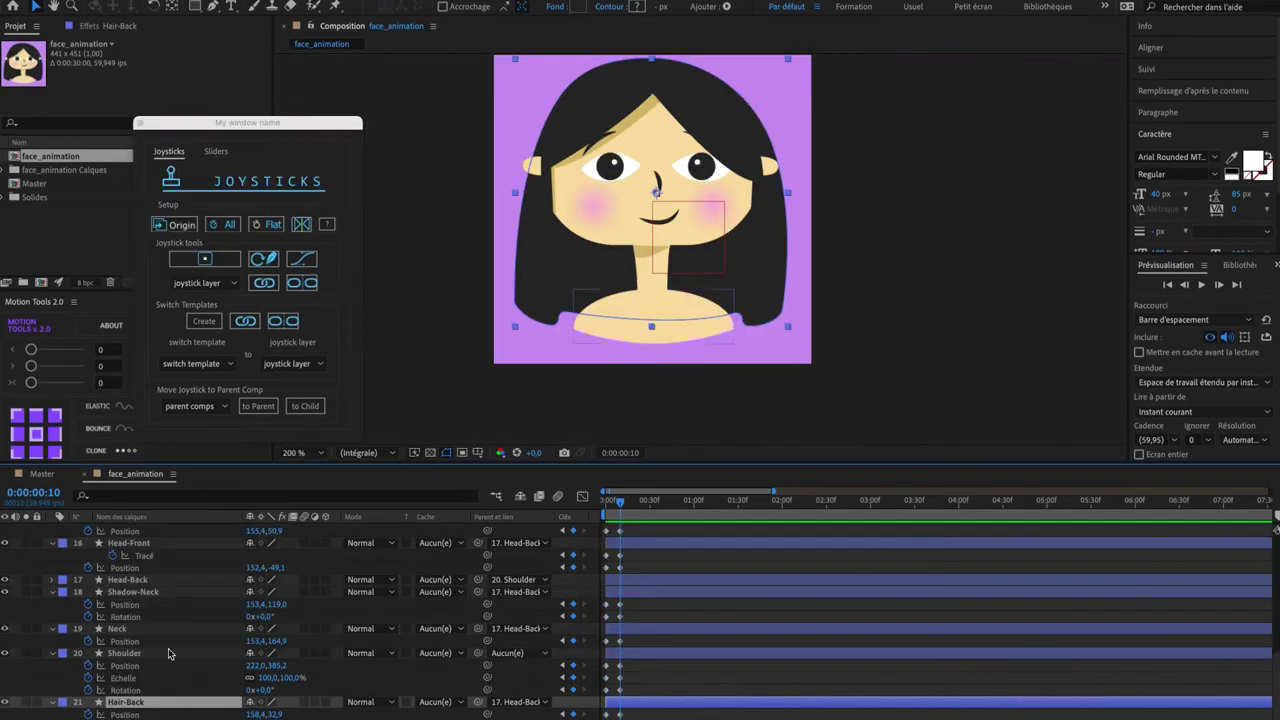
{"action": "left_click", "coordinate": [168, 652]}
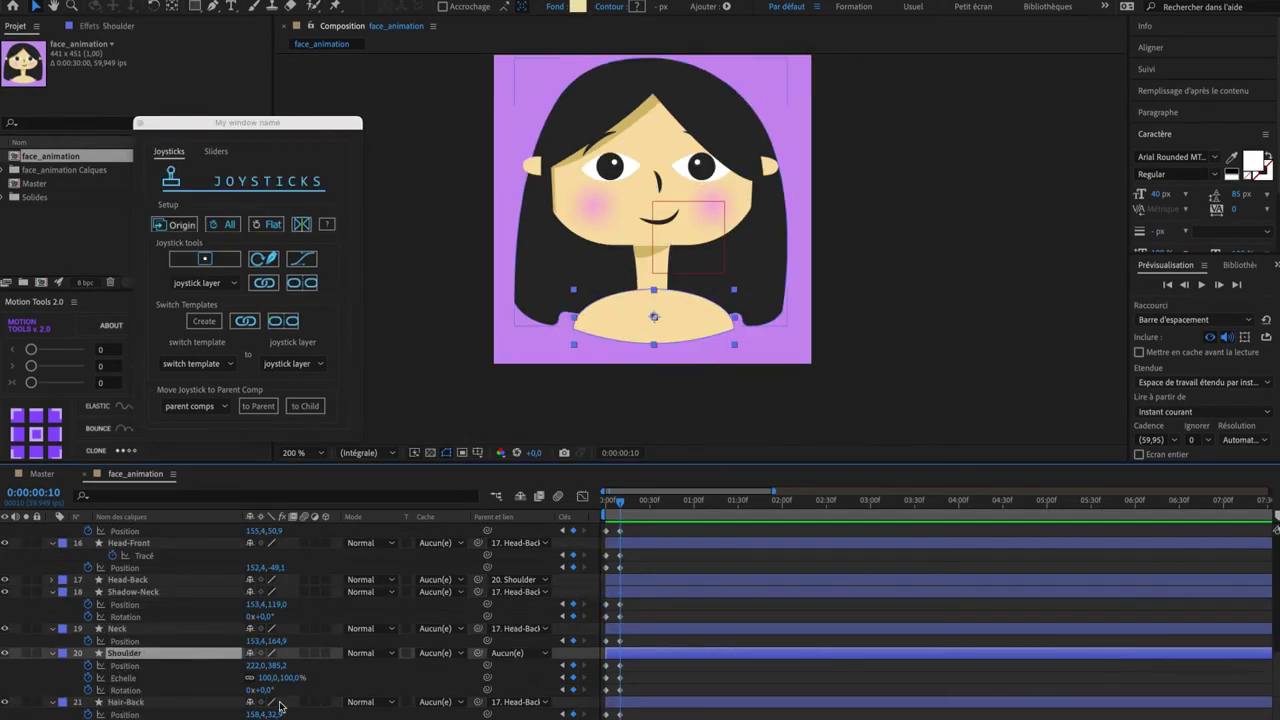
{"action": "left_click_drag", "start_coordinate": [268, 690], "coordinate": [270, 691]}
{"action": "type", "text": "3"}
{"action": "key", "text": "Return"}
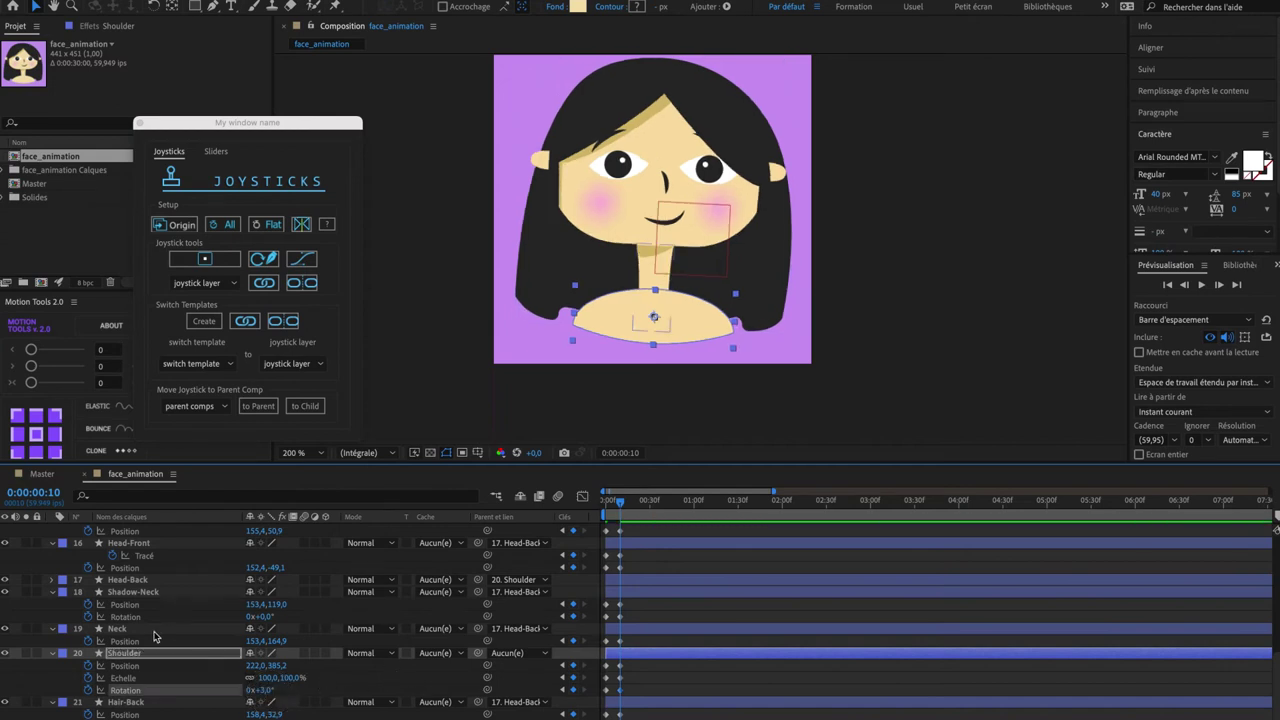
Step: Move the Shadow-Neck layer to position 167.4, 112.0 so the shadow shifts across the neck
{"action": "left_click", "coordinate": [166, 630]}
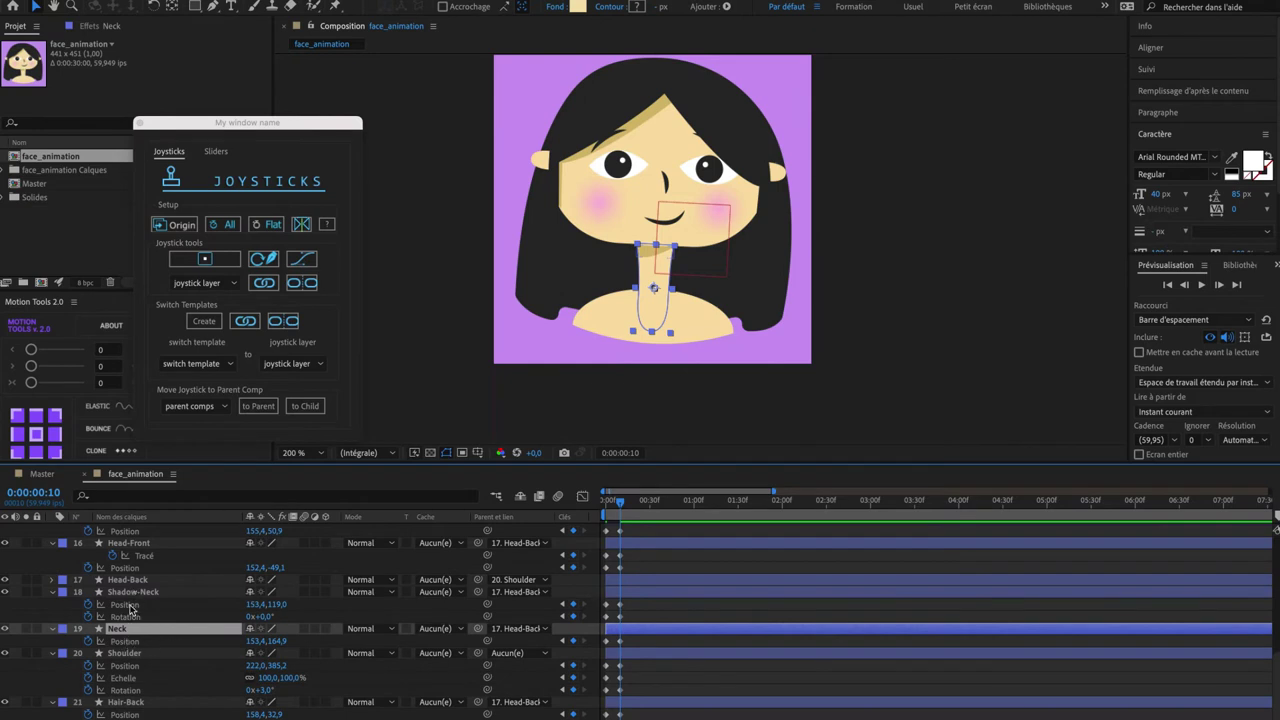
{"action": "left_click", "coordinate": [130, 592]}
{"action": "scroll", "coordinate": [662, 185], "scroll_direction": "up", "scroll_amount": 2}
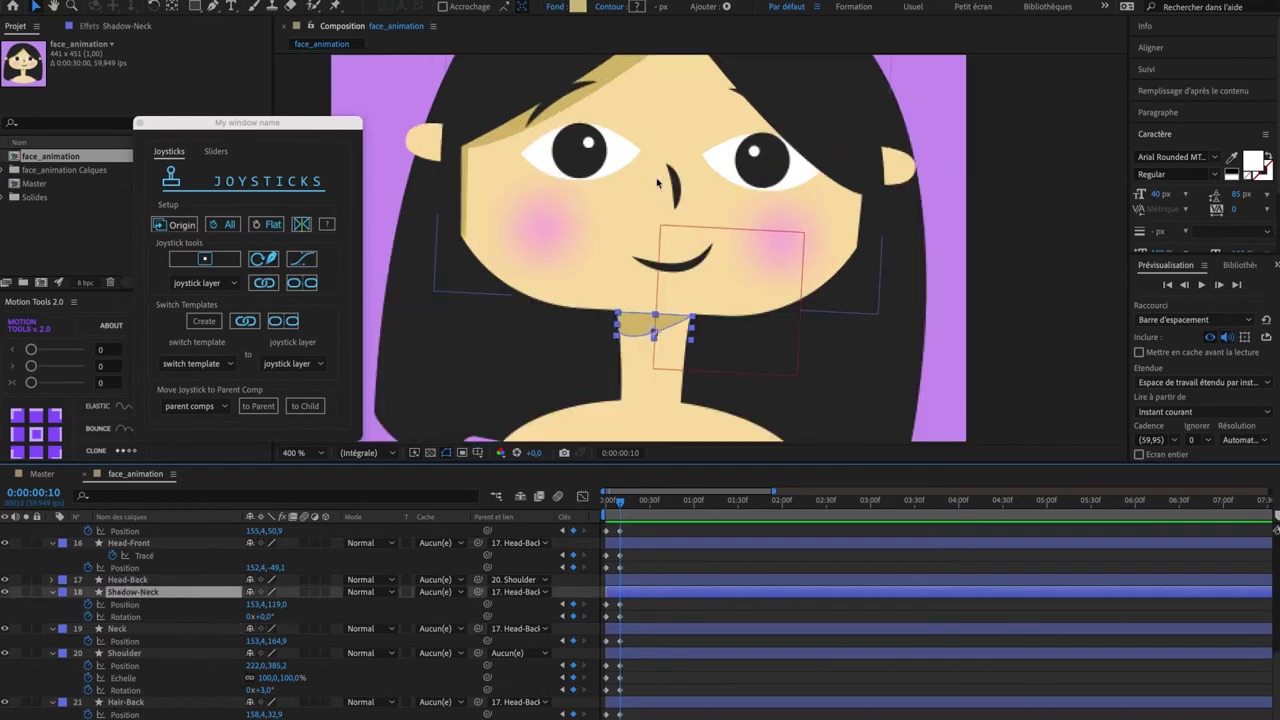
{"action": "left_click", "coordinate": [635, 338]}
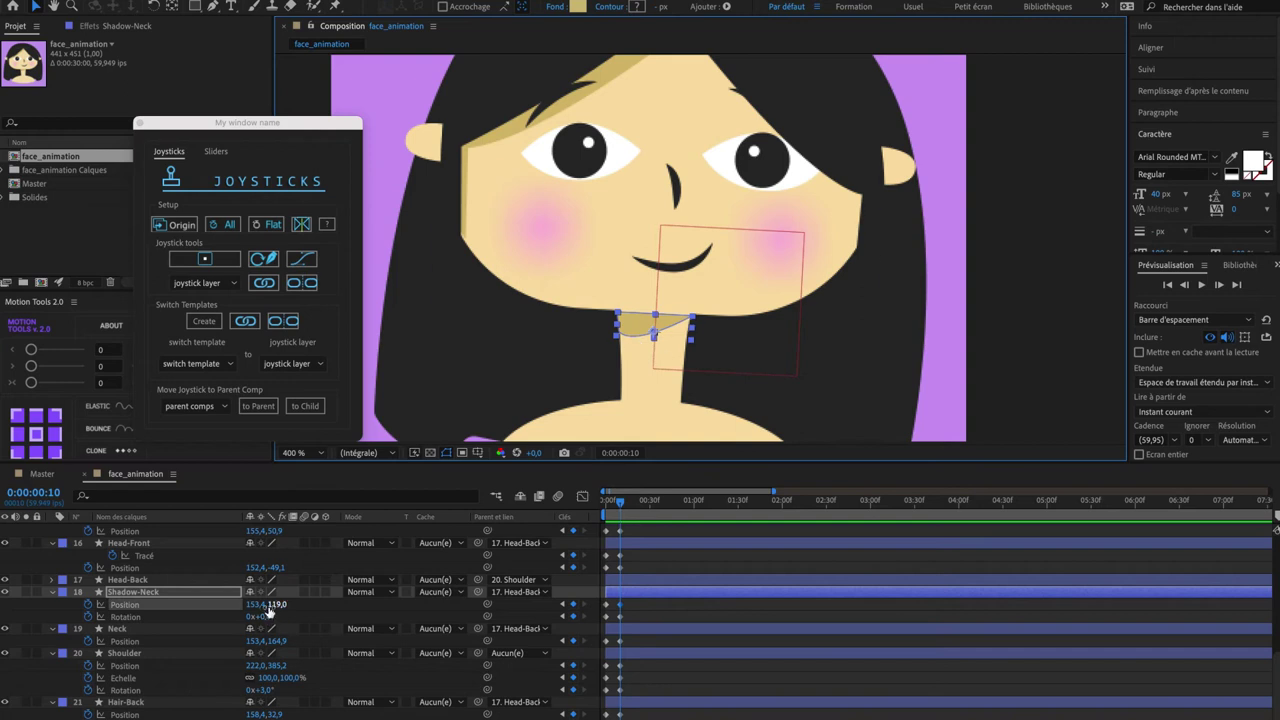
{"action": "mouse_move", "coordinate": [260, 606]}
{"action": "left_mouse_down"}
{"action": "mouse_move", "coordinate": [278, 604]}
{"action": "mouse_move", "coordinate": [258, 604]}
{"action": "left_mouse_up"}
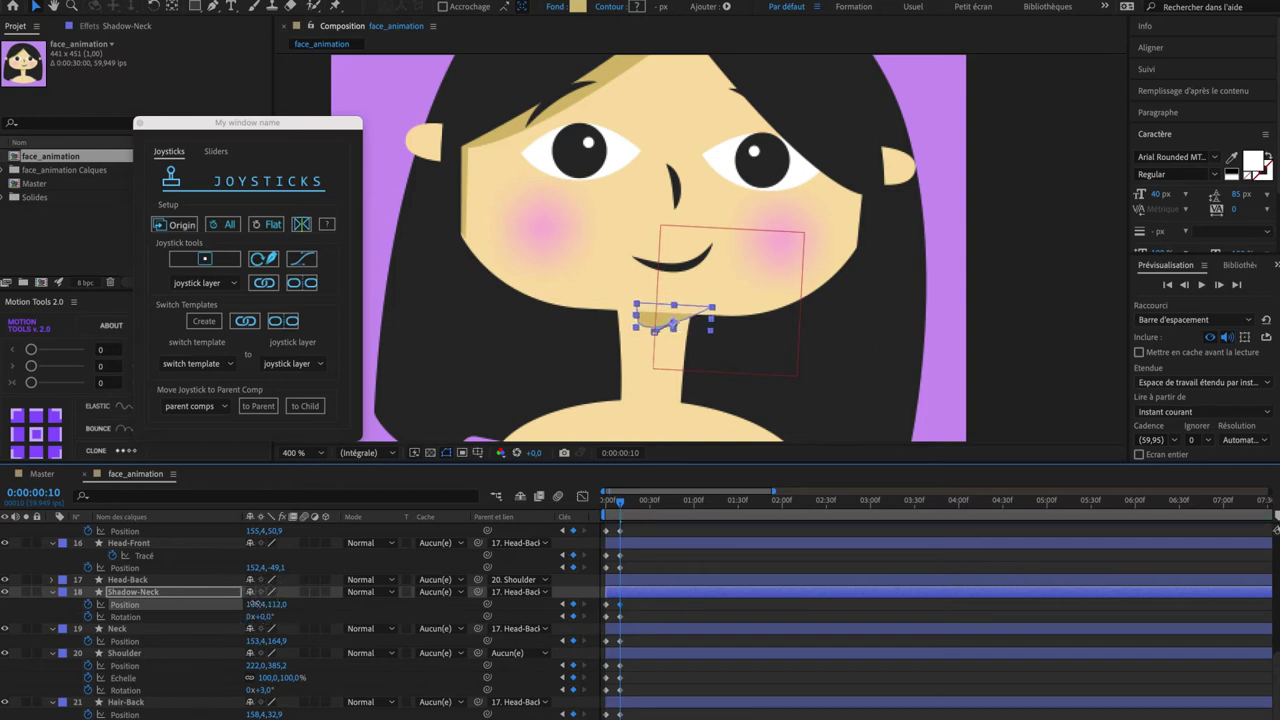
{"action": "left_click", "coordinate": [708, 556]}
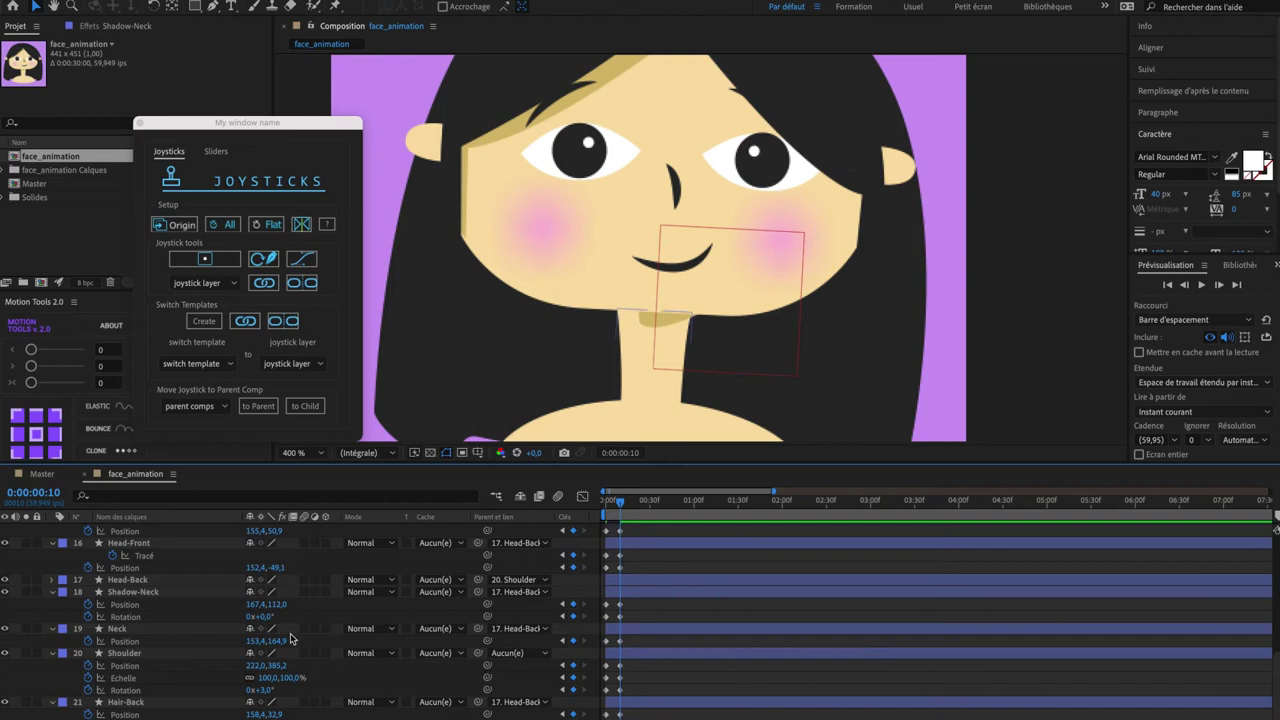
Step: Try to move the upper corner point of the Shadow-Neck path to the near edge of the neck
{"action": "left_click", "coordinate": [650, 320]}
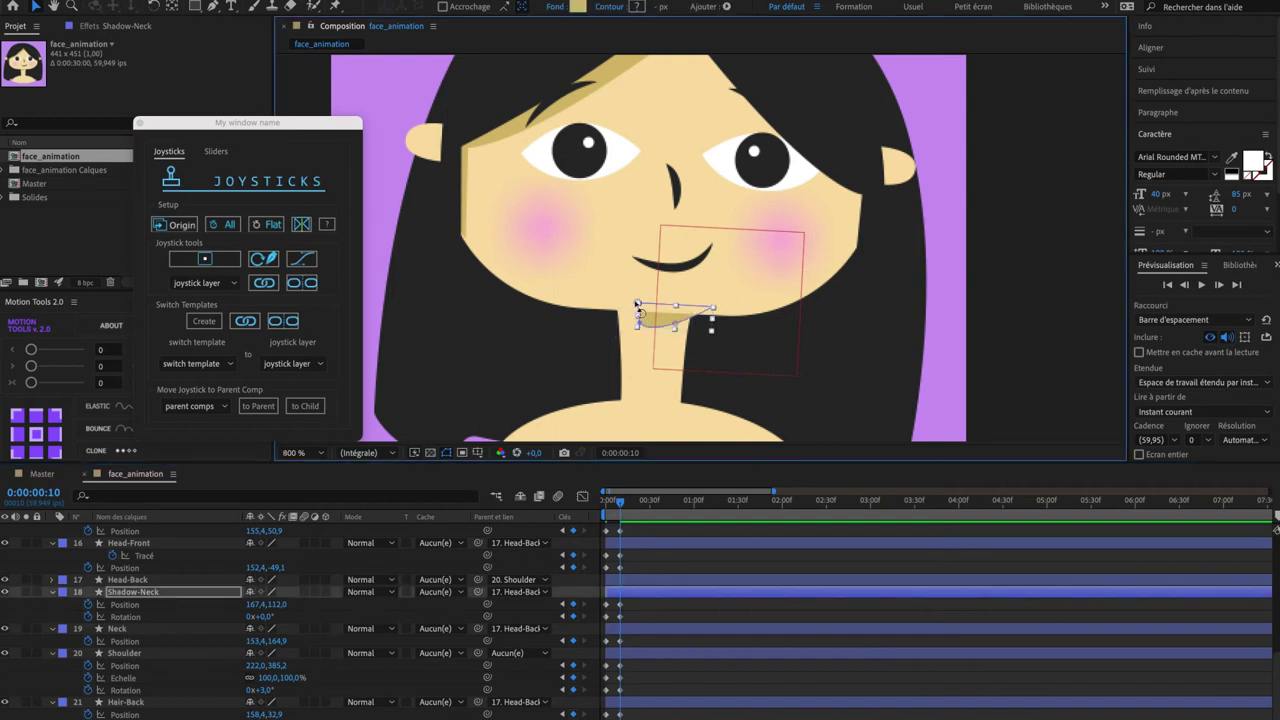
{"action": "scroll", "coordinate": [637, 304], "scroll_direction": "up", "scroll_amount": 1}
{"action": "scroll", "coordinate": [646, 311], "scroll_direction": "down", "scroll_amount": 1}
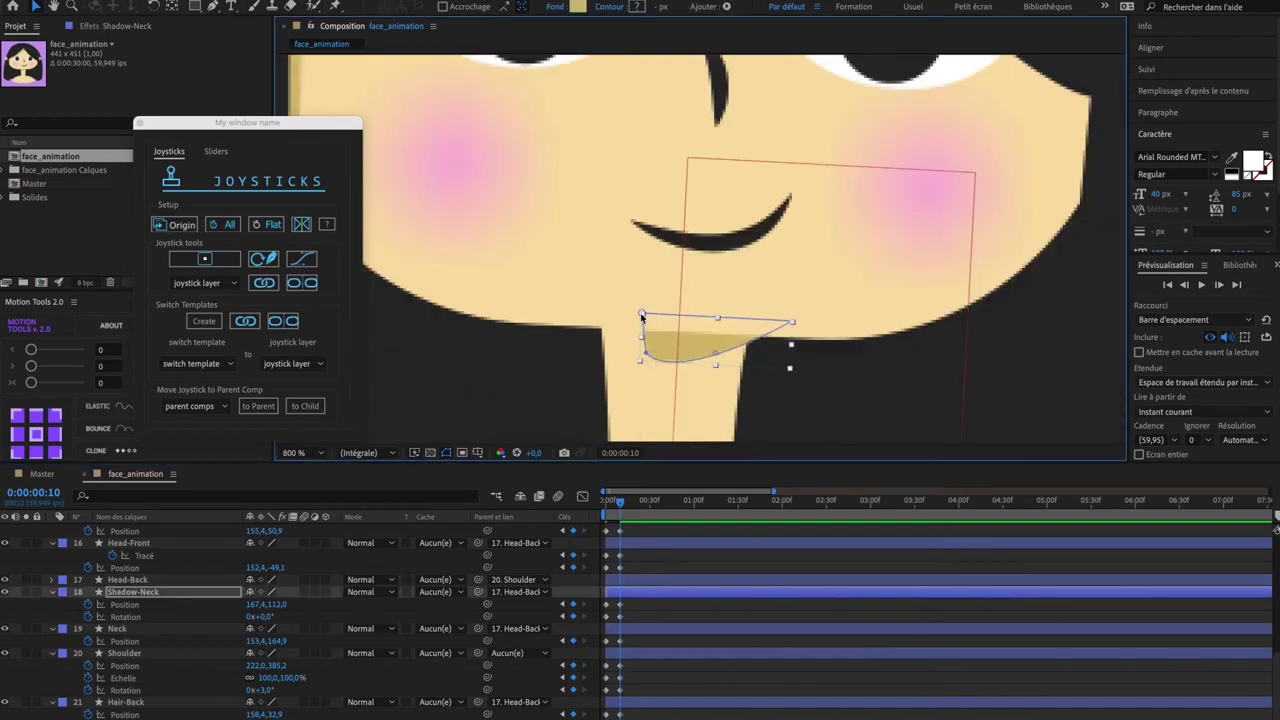
{"action": "left_click_drag", "start_coordinate": [642, 313], "coordinate": [605, 320]}
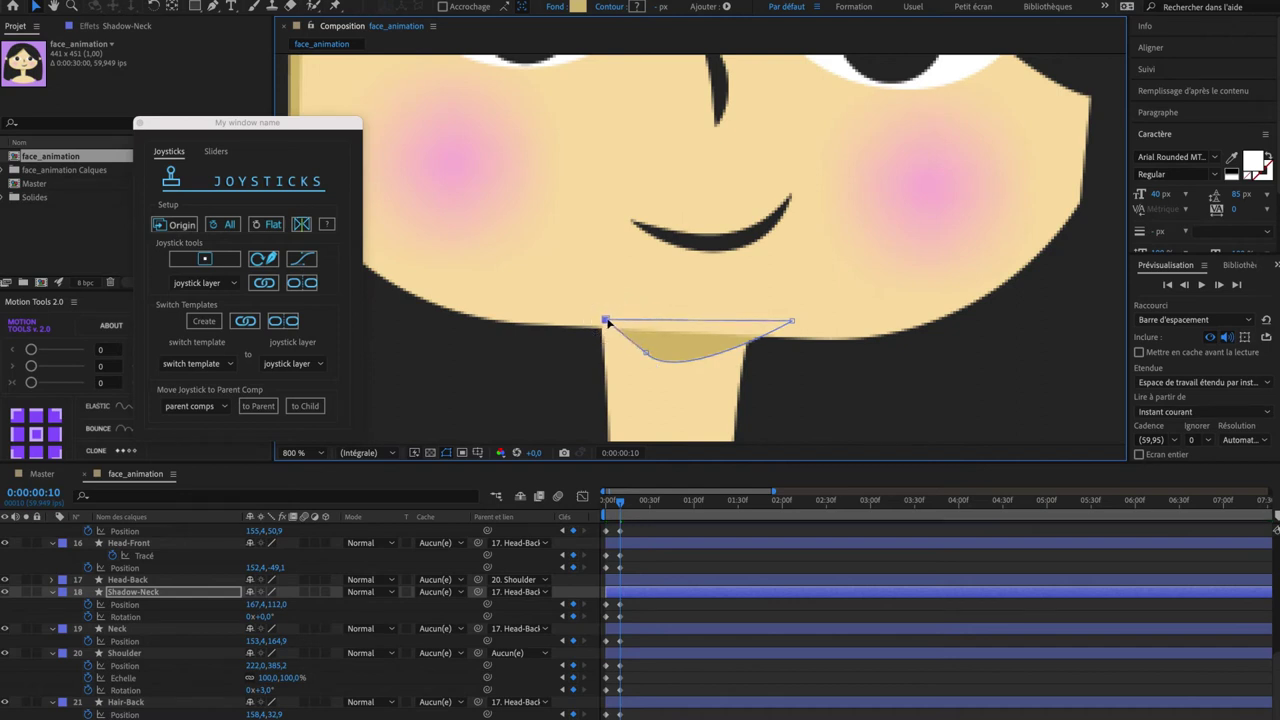
{"action": "left_click", "coordinate": [53, 592]}
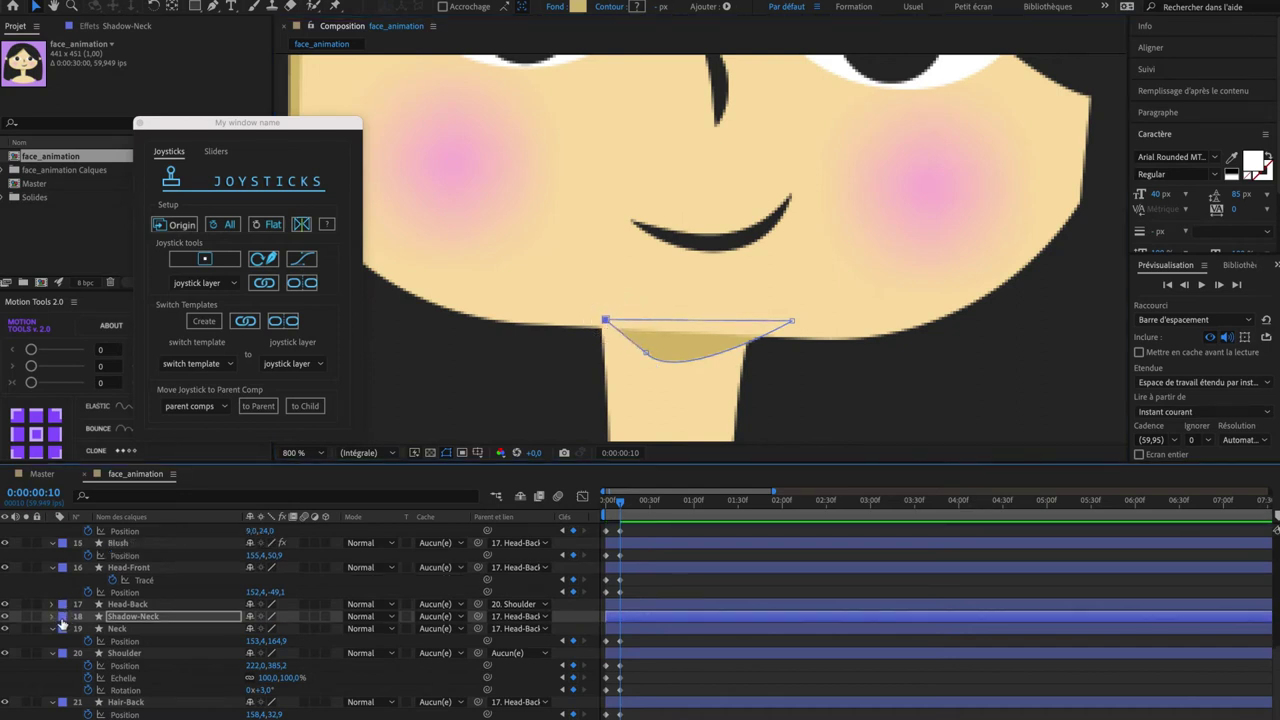
Step: Undo the Shadow-Neck path reshaping and the last changes to its position
{"action": "key", "text": "super+z"}
{"action": "key", "text": "super+z"}
{"action": "key", "text": "super+z"}
{"action": "key", "text": "super+z"}
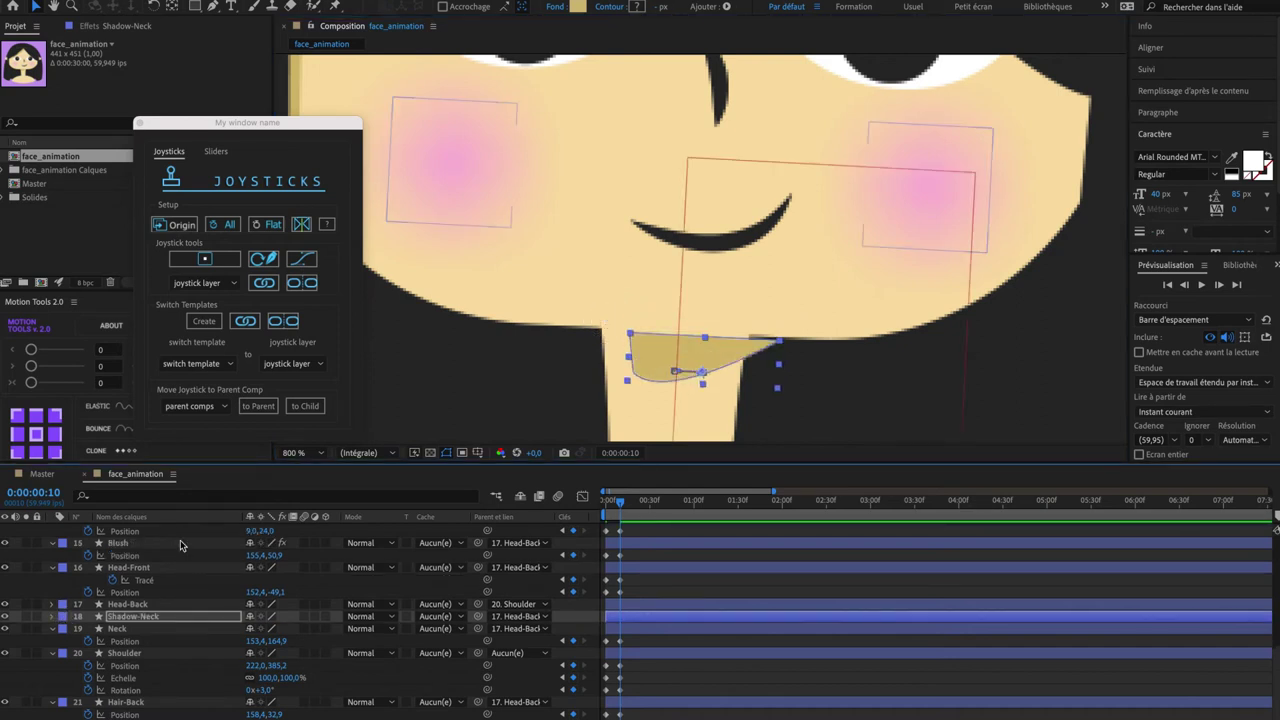
Step: Fit the whole composition in the viewer and reveal the modified properties of all layers
{"action": "scroll", "coordinate": [457, 380], "scroll_direction": "down", "scroll_amount": 4}
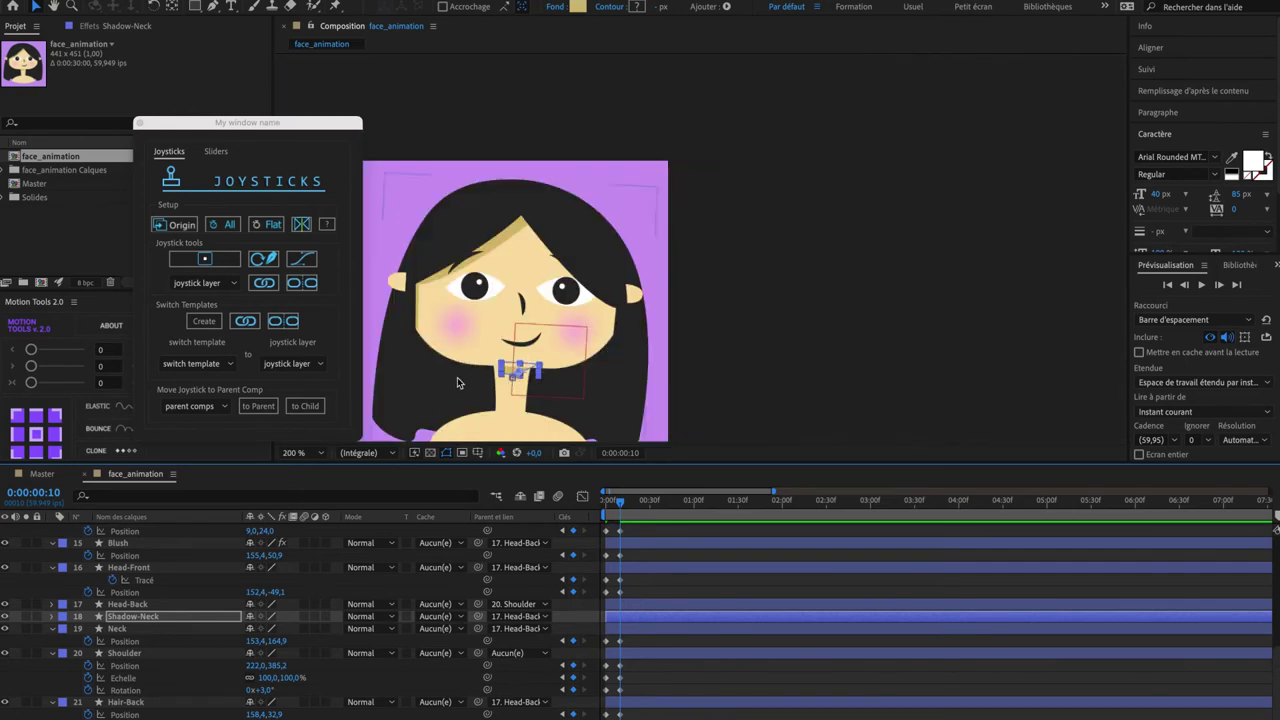
{"action": "left_click", "coordinate": [295, 452]}
{"action": "left_click", "coordinate": [329, 481]}
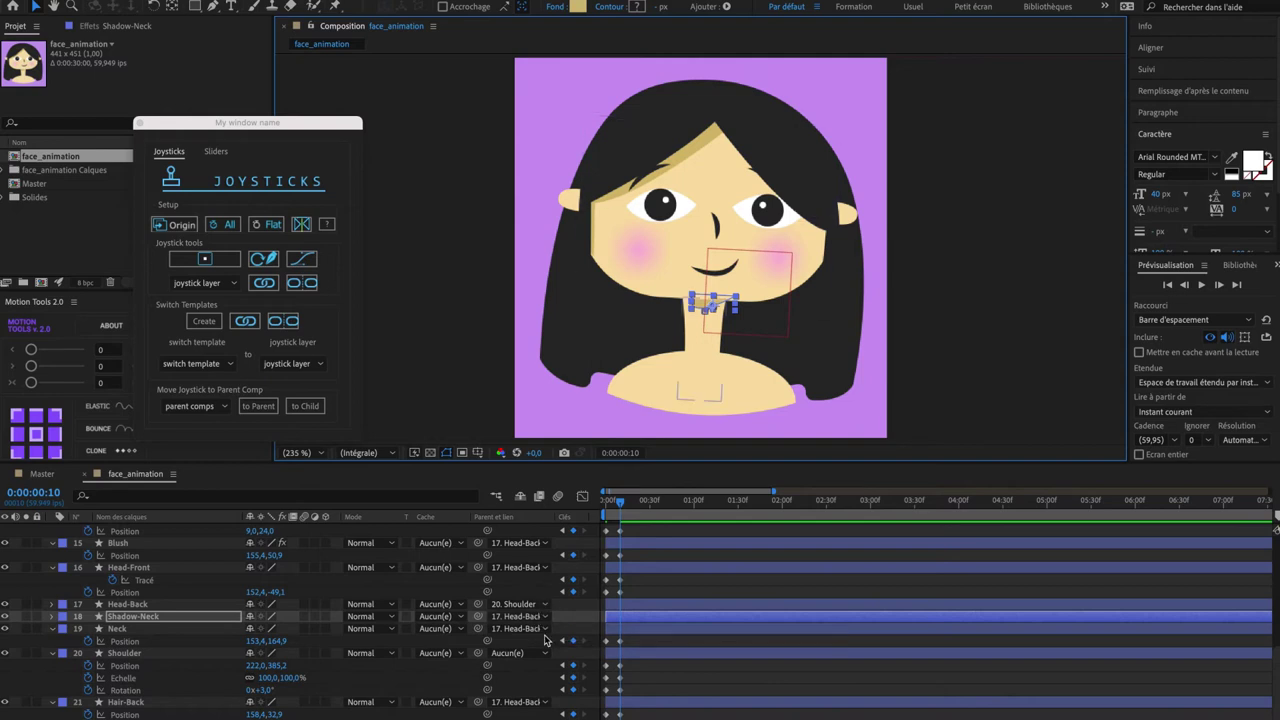
{"action": "left_click", "coordinate": [145, 605]}
{"action": "left_click", "coordinate": [140, 616]}
{"action": "left_click", "coordinate": [135, 606]}
{"action": "key", "text": "super+a"}
{"action": "key", "text": "u"}
{"action": "key", "text": "u"}
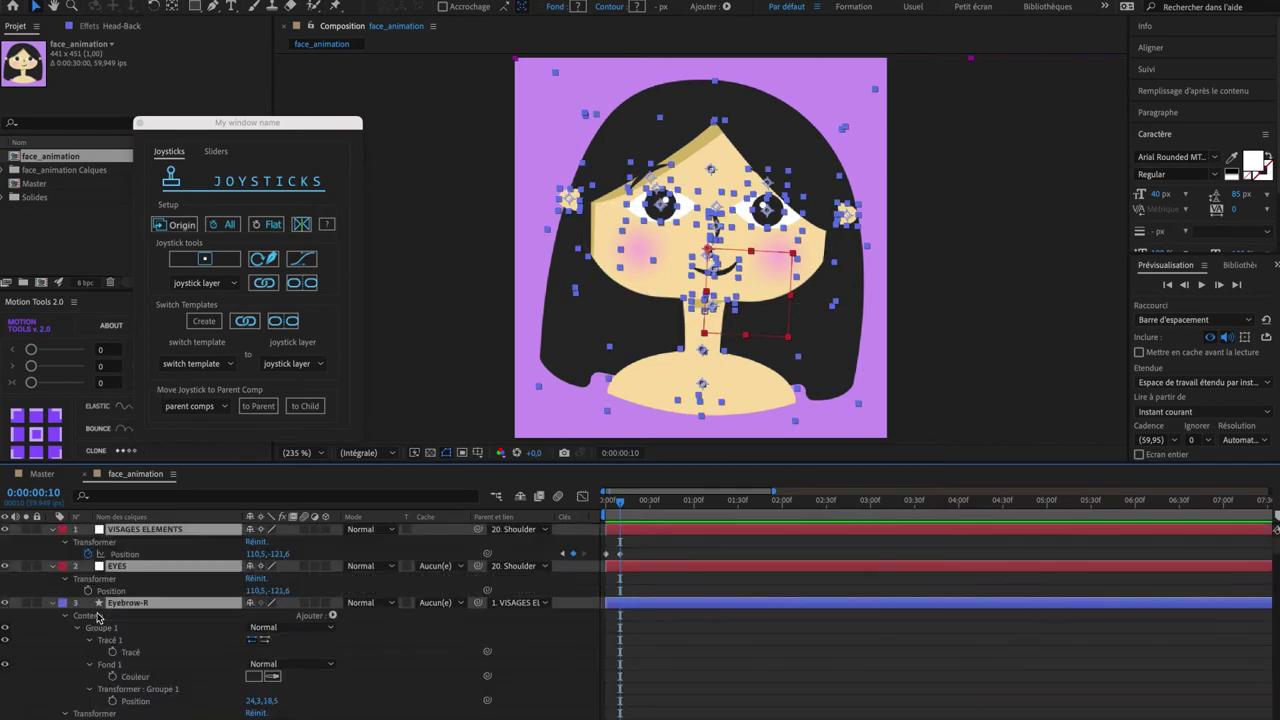
Step: Reduce the property display of the layers to their keyframed properties
{"action": "left_click", "coordinate": [160, 628]}
{"action": "left_click", "coordinate": [53, 605]}
{"action": "key", "text": "super+a"}
{"action": "key", "text": "u"}
{"action": "key", "text": "u"}
{"action": "left_click", "coordinate": [130, 652]}
{"action": "scroll", "coordinate": [131, 660], "scroll_direction": "down", "scroll_amount": 3}
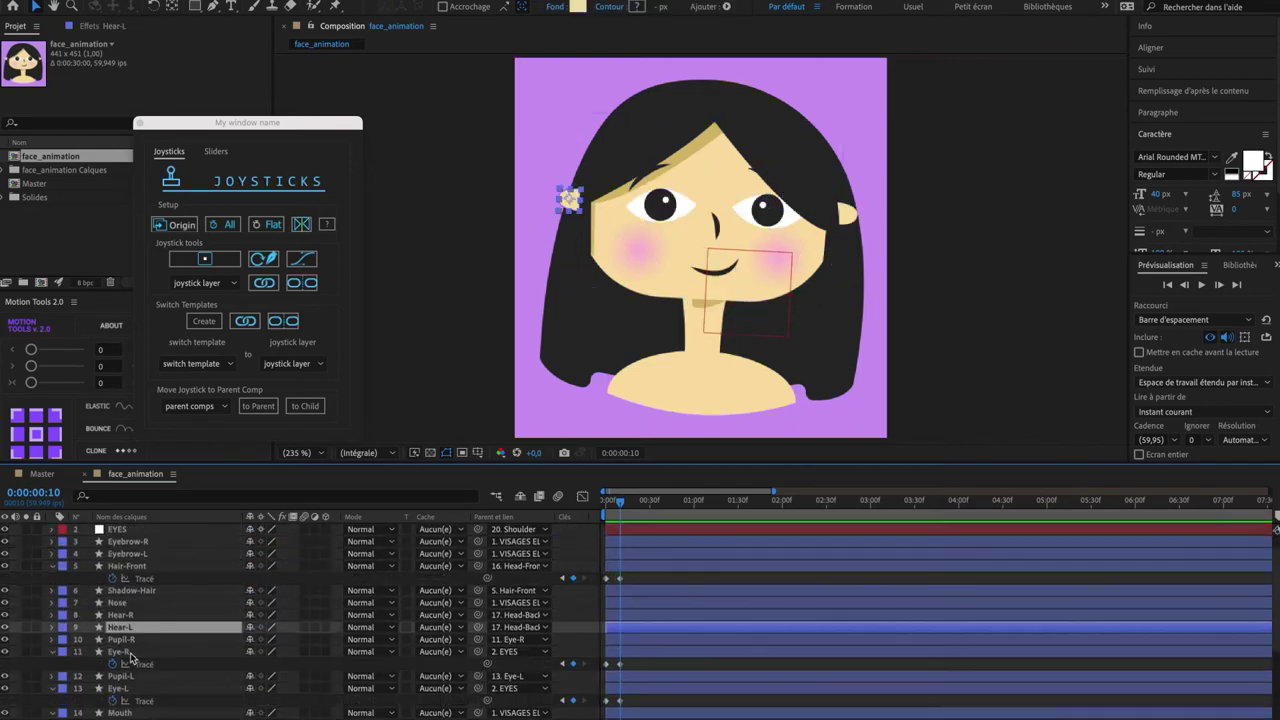
Step: At frame 10, shift the Blush layer to position 169.4, 50.9 and the Mouth layer to 20.0, 24.0
{"action": "left_click", "coordinate": [138, 638]}
{"action": "left_click", "coordinate": [152, 674]}
{"action": "left_click", "coordinate": [152, 697]}
{"action": "left_click", "coordinate": [126, 596]}
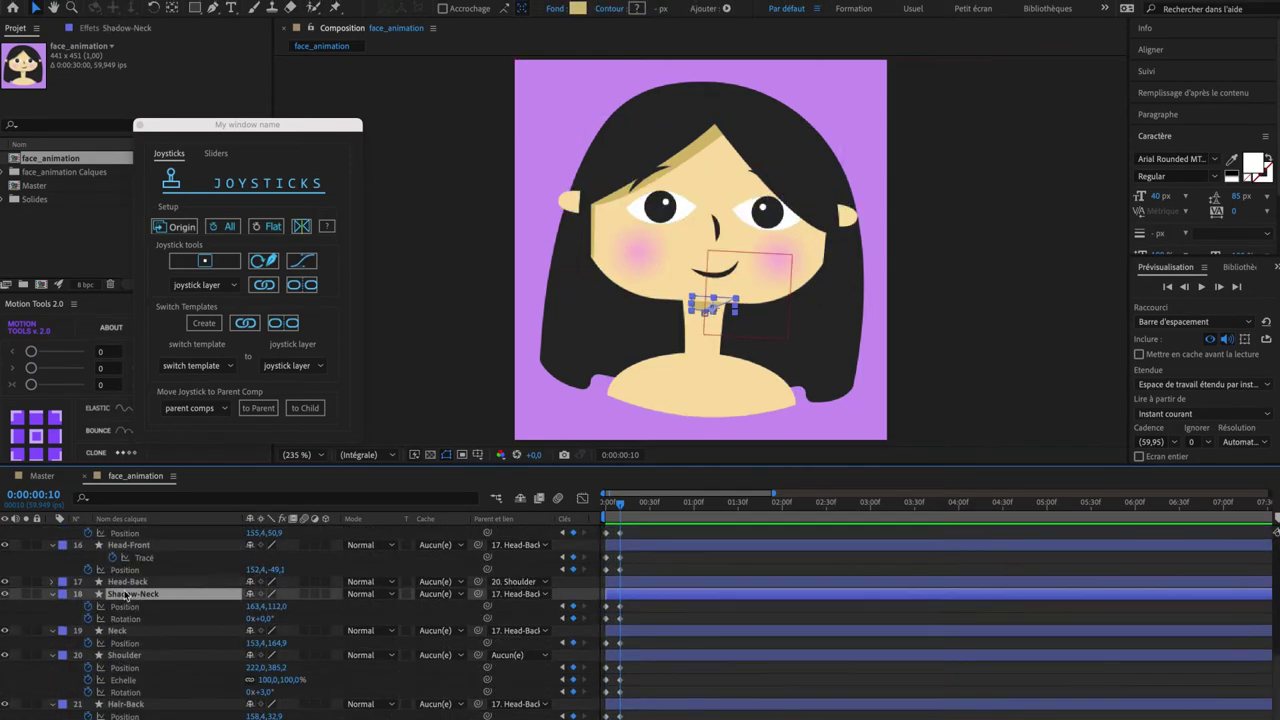
{"action": "scroll", "coordinate": [135, 600], "scroll_direction": "up", "scroll_amount": 5}
{"action": "left_click", "coordinate": [150, 594]}
{"action": "left_click", "coordinate": [226, 557]}
{"action": "scroll", "coordinate": [231, 590], "scroll_direction": "up", "scroll_amount": 2}
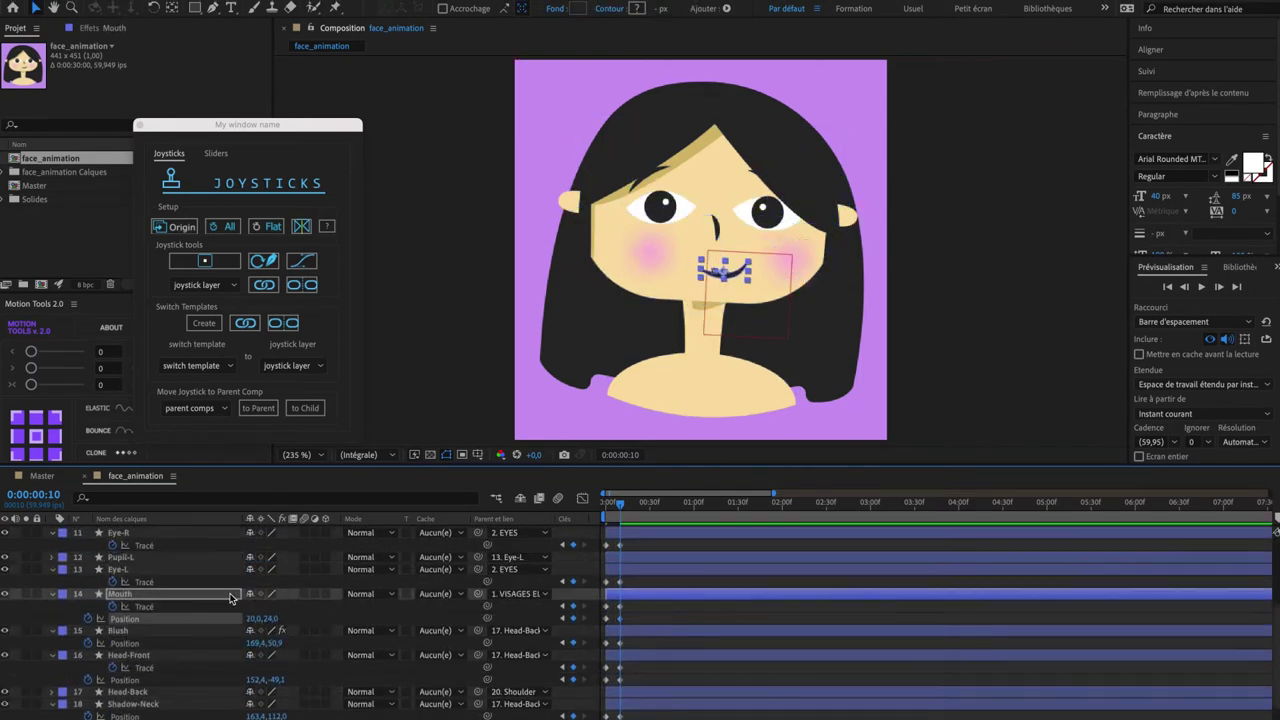
Step: Reveal the Position property of the Shadow-Hair and Hair-Front layers
{"action": "left_click", "coordinate": [190, 569]}
{"action": "scroll", "coordinate": [140, 670], "scroll_direction": "up", "scroll_amount": 5}
{"action": "scroll", "coordinate": [134, 686], "scroll_direction": "down", "scroll_amount": 3}
{"action": "left_click", "coordinate": [125, 666]}
{"action": "scroll", "coordinate": [126, 625], "scroll_direction": "up", "scroll_amount": 2}
{"action": "left_click", "coordinate": [128, 592]}
{"action": "key", "text": "p"}
{"action": "left_click", "coordinate": [128, 568]}
{"action": "key", "text": "p"}
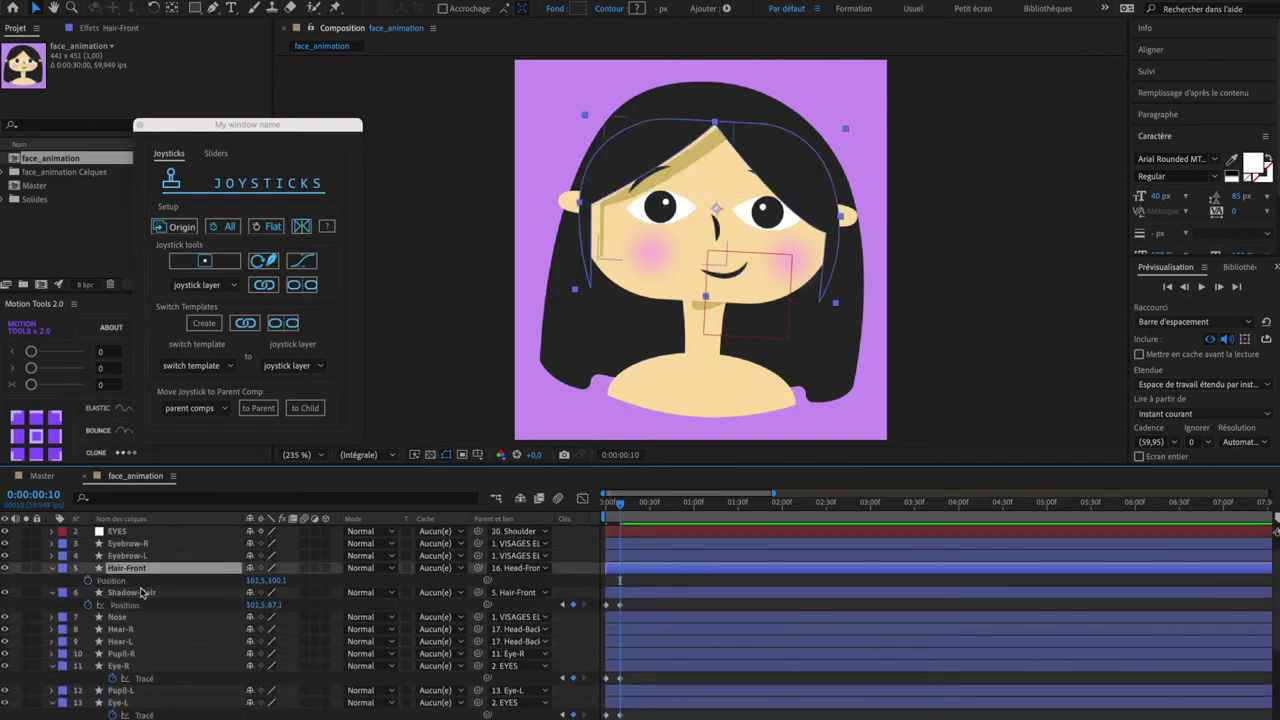
Step: Keyframe the Hair-Front position and set it to 173.5, 100.1 at frame 10
{"action": "left_click", "coordinate": [135, 592]}
{"action": "left_click", "coordinate": [88, 580]}
{"action": "key", "text": "u"}
{"action": "scroll", "coordinate": [188, 591], "scroll_direction": "up", "scroll_amount": 2}
{"action": "left_click", "coordinate": [620, 605]}
{"action": "left_click_drag", "start_coordinate": [590, 203], "coordinate": [573, 203]}
{"action": "left_click", "coordinate": [949, 168]}
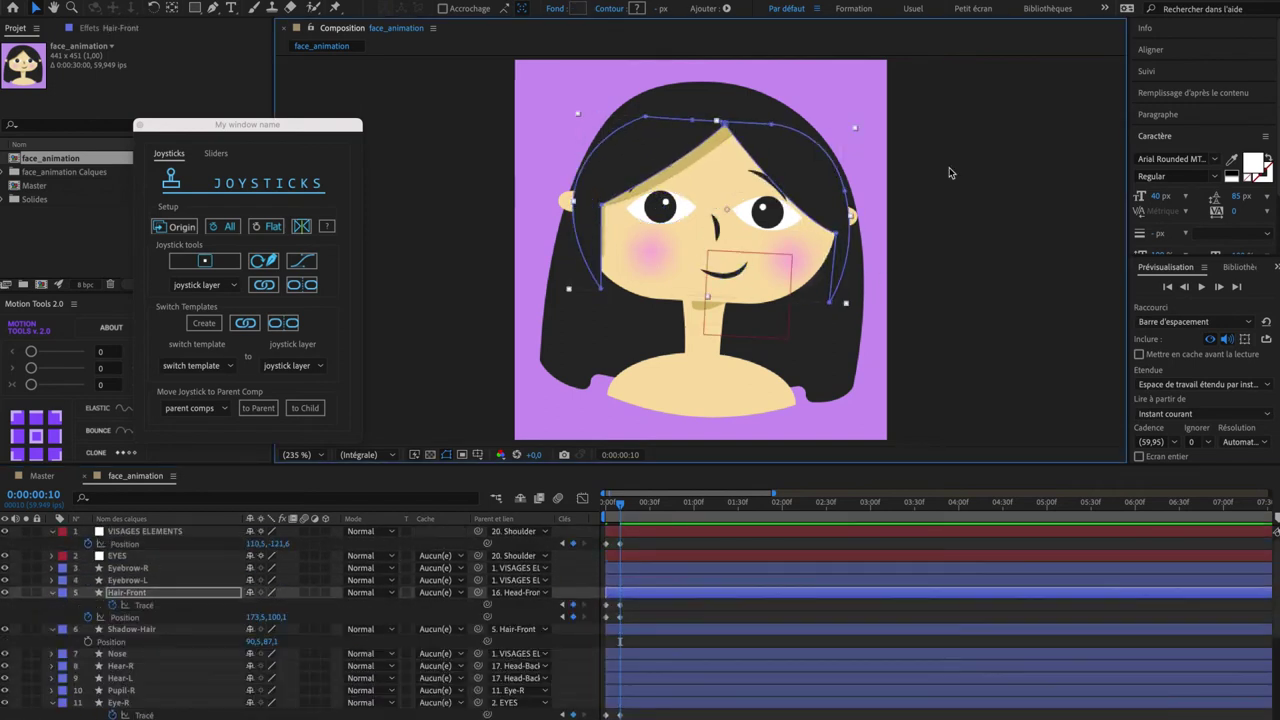
{"action": "left_click", "coordinate": [949, 168]}
Step: Move the ear layers Hear-R and Hear-L above Eyebrow-R in the layer stack
{"action": "left_click", "coordinate": [588, 235]}
{"action": "left_click", "coordinate": [121, 666]}
{"action": "left_click", "coordinate": [121, 678], "text": "shift"}
{"action": "left_click_drag", "start_coordinate": [121, 674], "coordinate": [115, 563]}
Step: Keyframe the shape paths of the Hear-R and Hear-L layers at 0 s and frame 10
{"action": "left_click", "coordinate": [52, 568]}
{"action": "left_click", "coordinate": [65, 580]}
{"action": "left_click", "coordinate": [77, 592]}
{"action": "left_click", "coordinate": [112, 617]}
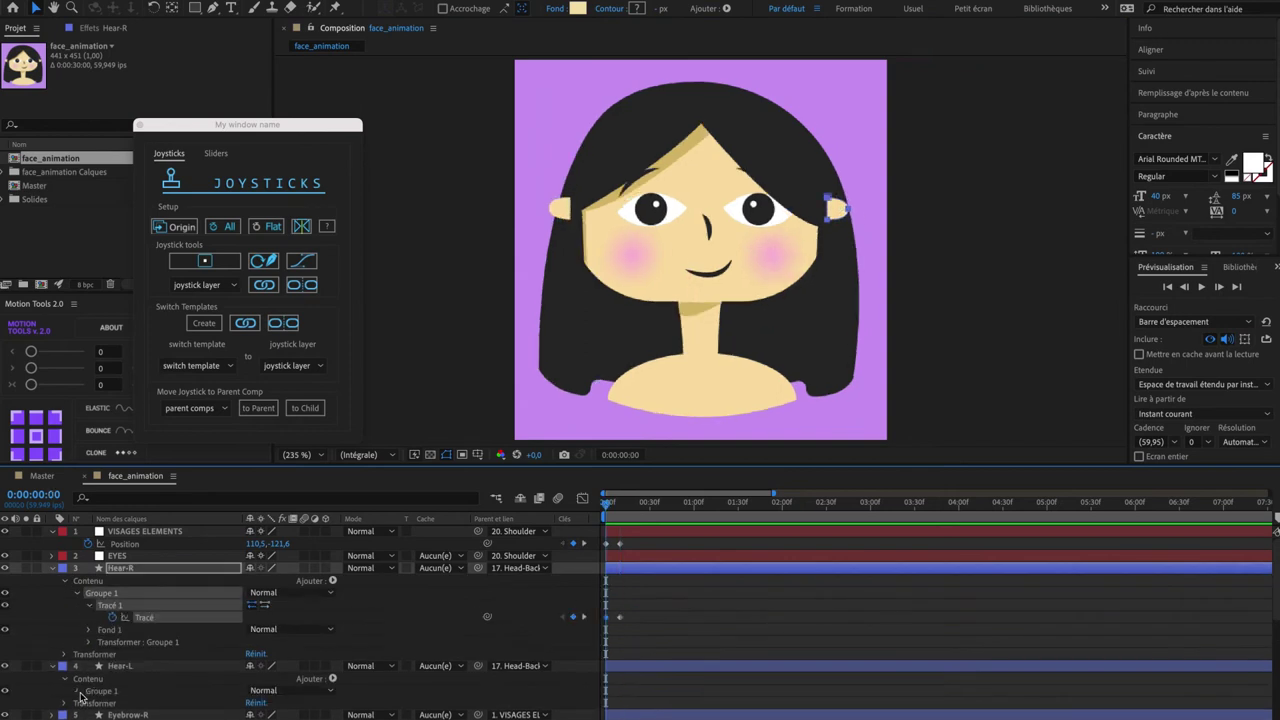
{"action": "left_click", "coordinate": [188, 607]}
{"action": "key", "text": "super+a"}
{"action": "left_click", "coordinate": [147, 606]}
{"action": "key", "text": "u"}
{"action": "left_click", "coordinate": [121, 629]}
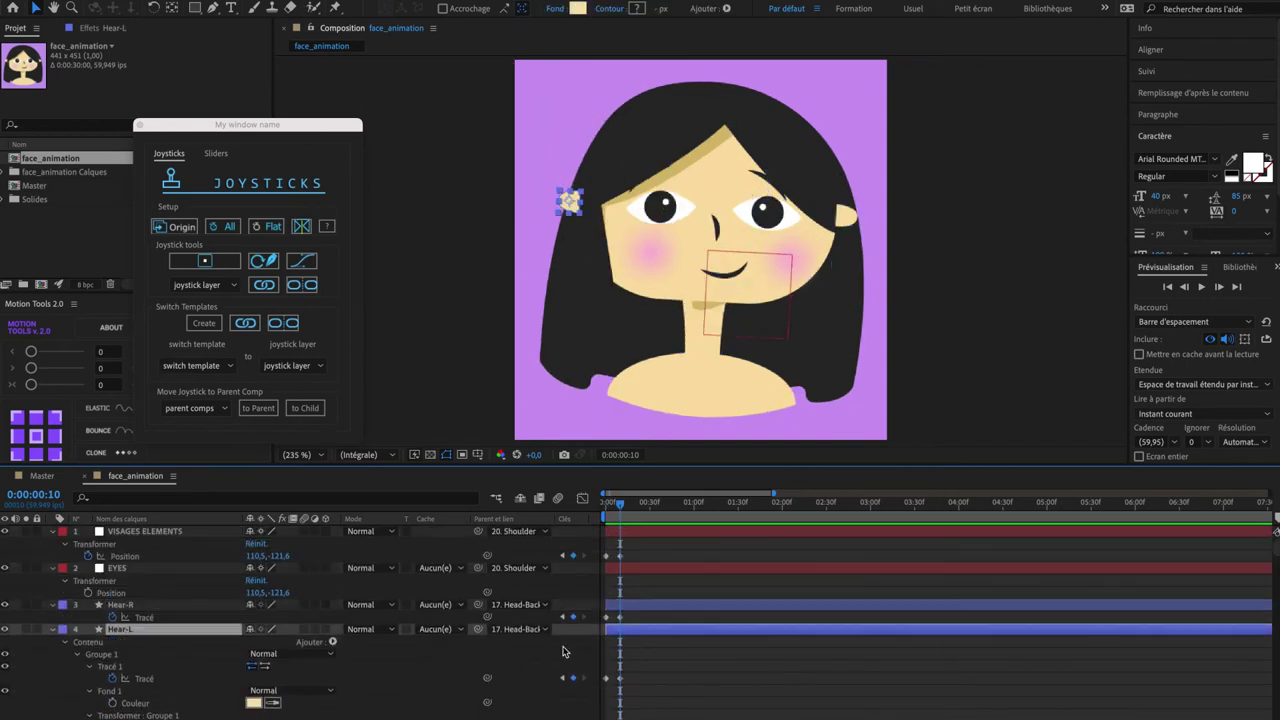
Step: Adjust the Hear-L ear's shape path near frame 9 and fit the composition back in the viewer
{"action": "scroll", "coordinate": [563, 651], "scroll_direction": "down", "scroll_amount": 2}
{"action": "left_click_drag", "start_coordinate": [620, 506], "coordinate": [619, 510]}
{"action": "left_click", "coordinate": [580, 197]}
{"action": "scroll", "coordinate": [580, 213], "scroll_direction": "up", "scroll_amount": 3}
{"action": "scroll", "coordinate": [432, 124], "scroll_direction": "down", "scroll_amount": 3}
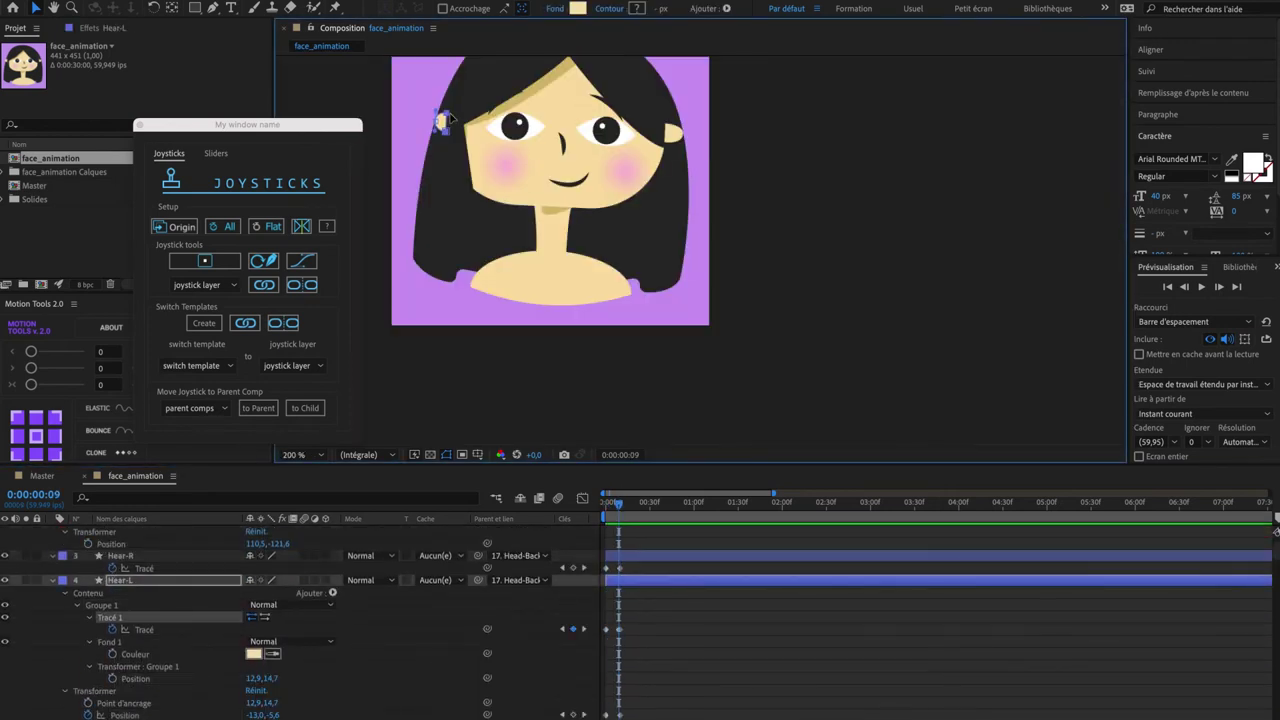
{"action": "key", "text": "shift+slash"}
{"action": "left_click", "coordinate": [717, 634]}
Step: Keyframe the EYES null's position at 0 s and move it to 123.5, -121.6 at frame 10
{"action": "scroll", "coordinate": [717, 634], "scroll_direction": "up", "scroll_amount": 3}
{"action": "left_click", "coordinate": [88, 556]}
{"action": "left_click", "coordinate": [88, 593]}
{"action": "left_click", "coordinate": [573, 556]}
{"action": "left_click", "coordinate": [573, 594]}
{"action": "key", "text": "super+Right"}
{"action": "left_click", "coordinate": [605, 592]}
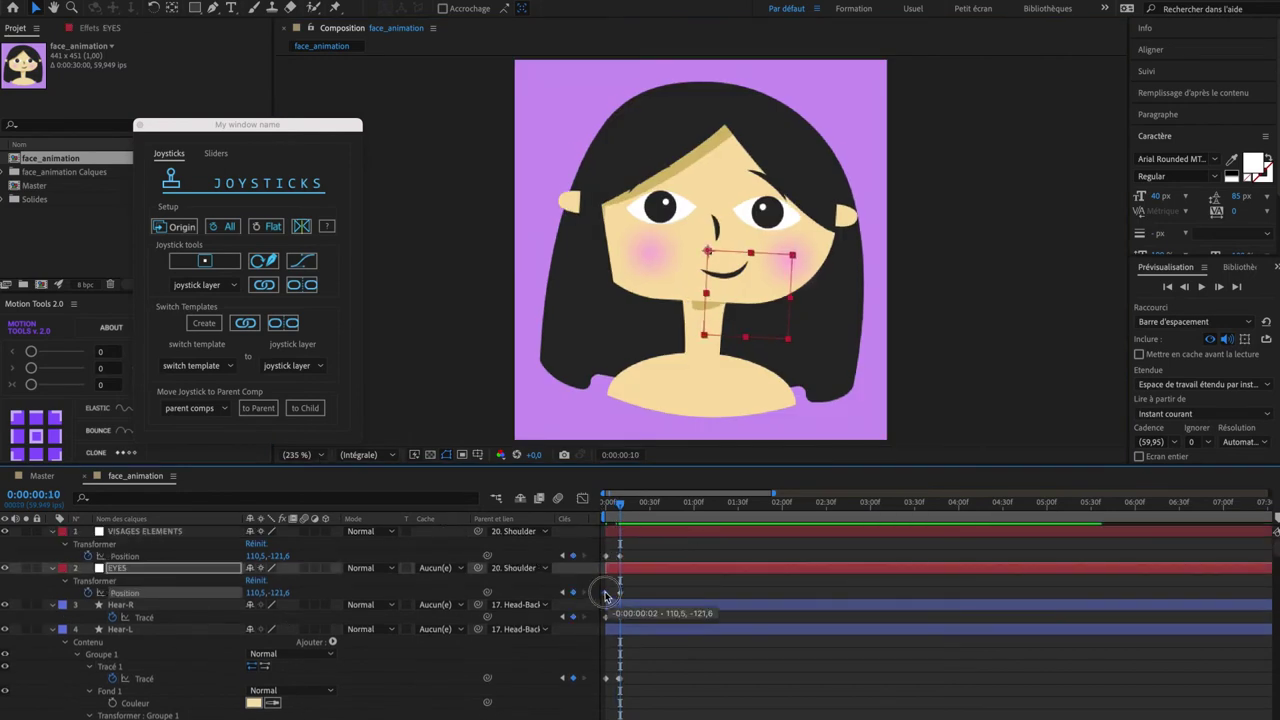
{"action": "key", "text": "shift+Right"}
{"action": "key", "text": "shift+Right"}
{"action": "key", "text": "shift+Right"}
Step: Keyframe the Groupe 1 highlight position of Pupil-R at 0 s and set it to 28.2, 13.4 at frame 10
{"action": "scroll", "coordinate": [109, 629], "scroll_direction": "down", "scroll_amount": 10}
{"action": "left_click", "coordinate": [112, 629]}
{"action": "scroll", "coordinate": [268, 655], "scroll_direction": "down", "scroll_amount": 3}
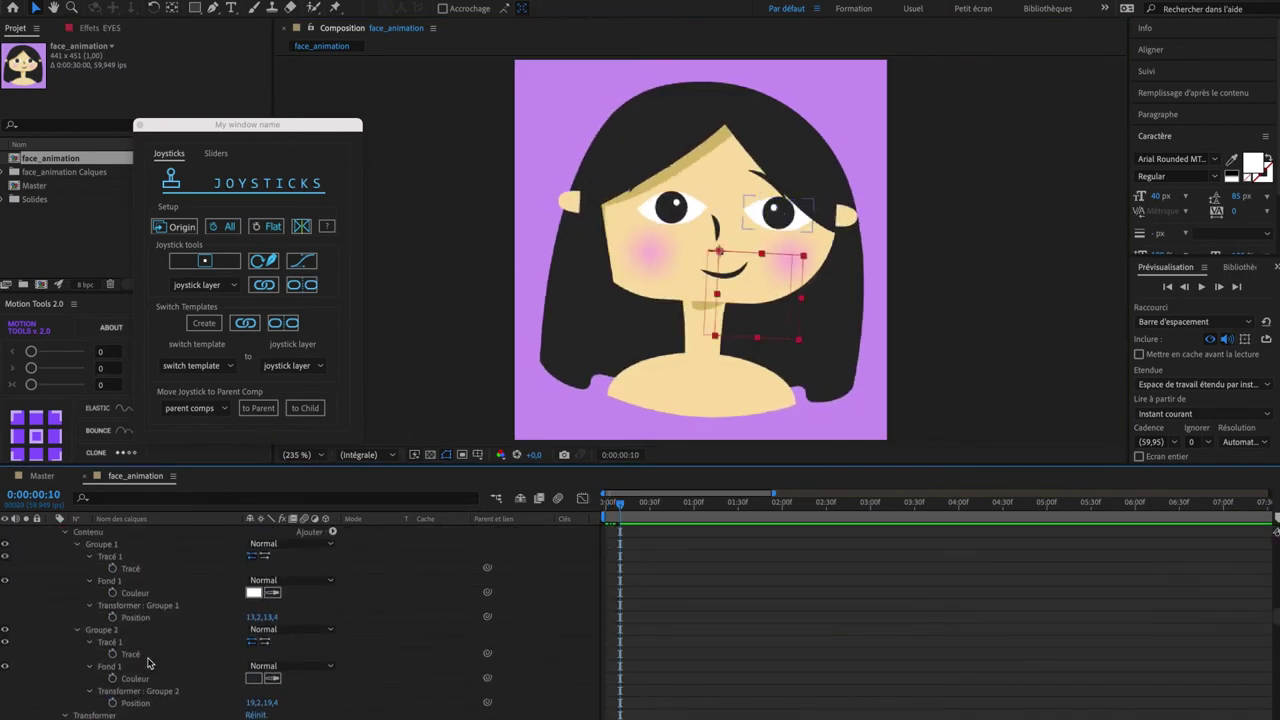
{"action": "scroll", "coordinate": [130, 690], "scroll_direction": "down", "scroll_amount": 3}
{"action": "scroll", "coordinate": [210, 605], "scroll_direction": "up", "scroll_amount": 3}
{"action": "scroll", "coordinate": [210, 605], "scroll_direction": "down", "scroll_amount": 5}
{"action": "left_click", "coordinate": [88, 680]}
{"action": "left_click_drag", "start_coordinate": [620, 506], "coordinate": [605, 508]}
{"action": "left_click", "coordinate": [573, 680]}
{"action": "left_click", "coordinate": [619, 511]}
Step: Keyframe the Groupe 1 highlight position of Pupil-L at 0 s and set it to 29.2, 13.4 at frame 10
{"action": "scroll", "coordinate": [143, 634], "scroll_direction": "up", "scroll_amount": 5}
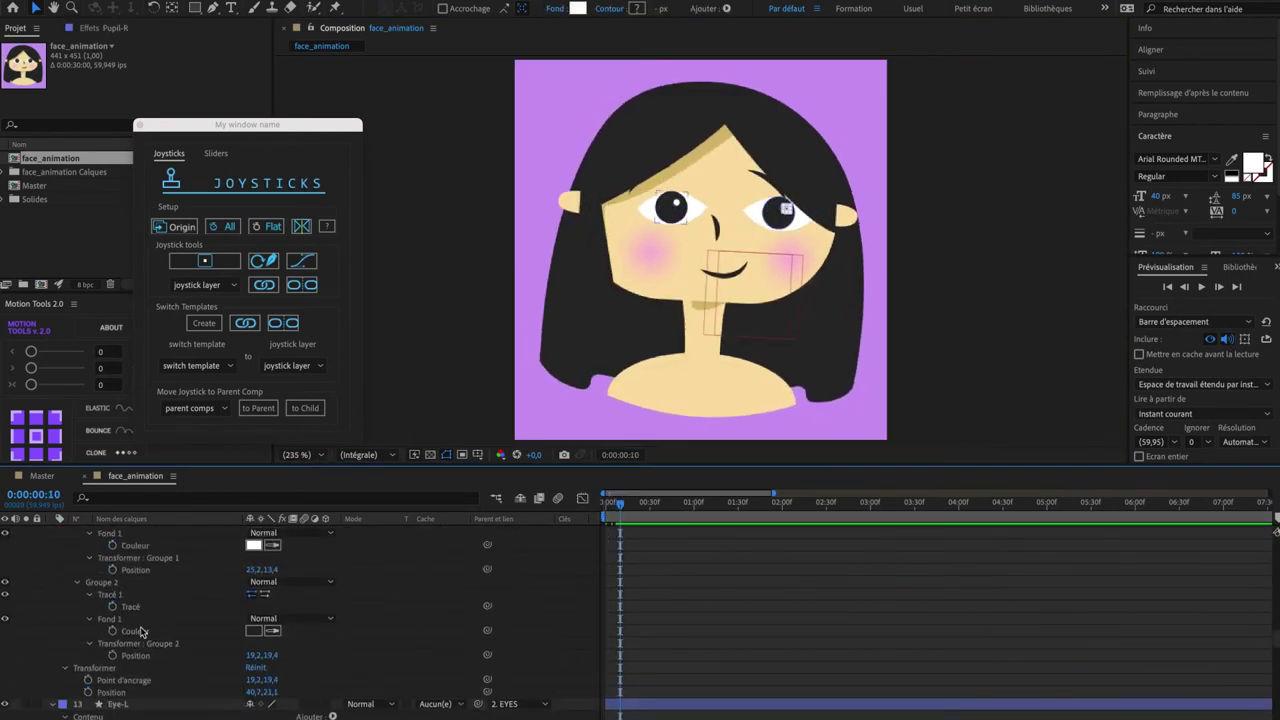
{"action": "left_click", "coordinate": [605, 509]}
{"action": "left_click", "coordinate": [620, 509]}
{"action": "left_click", "coordinate": [605, 509]}
{"action": "left_click", "coordinate": [573, 631]}
{"action": "left_click", "coordinate": [620, 509]}
Step: Keyframe the Eyebrow-L position from the start and set it to -73.3, -80.6 around frame 9
{"action": "scroll", "coordinate": [186, 644], "scroll_direction": "up", "scroll_amount": 10}
{"action": "scroll", "coordinate": [186, 644], "scroll_direction": "down", "scroll_amount": 3}
{"action": "left_click", "coordinate": [88, 703]}
{"action": "left_click", "coordinate": [620, 509]}
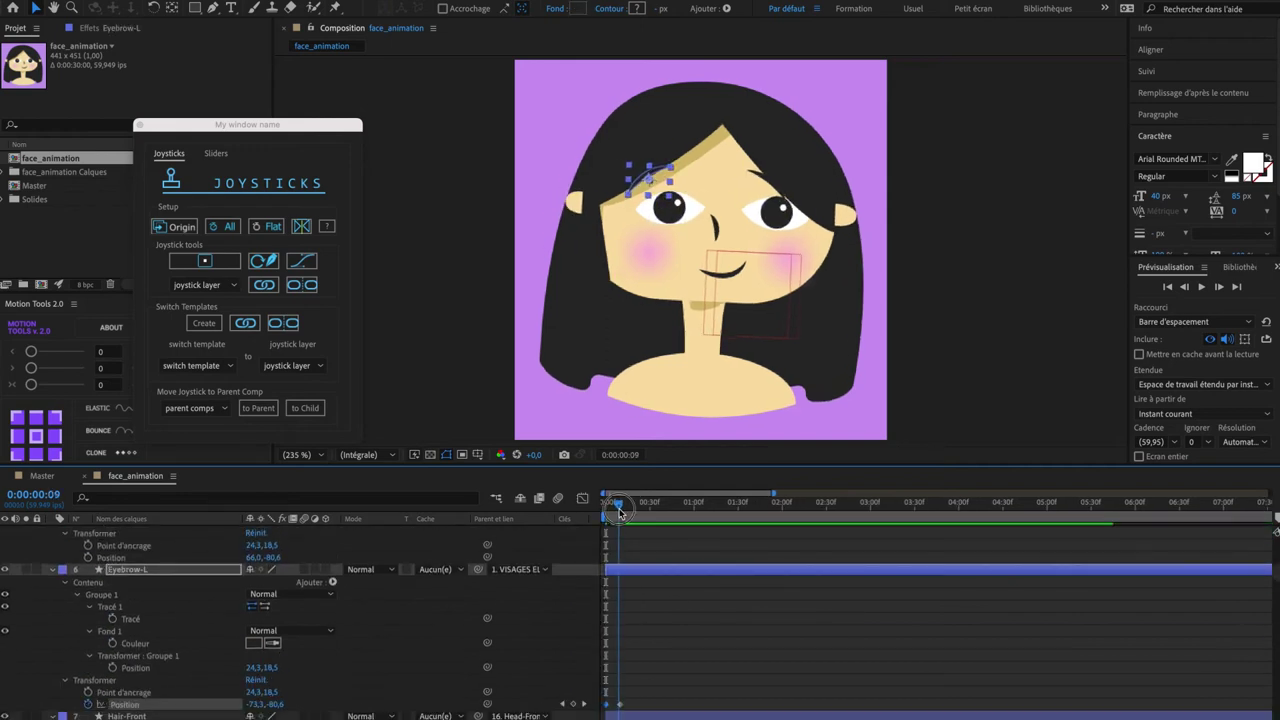
{"action": "left_click_drag", "start_coordinate": [262, 703], "coordinate": [268, 703]}
Step: Keyframe the Eyebrow-L rotation from the start and set it to 13° at frame 9
{"action": "key", "text": "r"}
{"action": "left_click", "coordinate": [88, 582]}
{"action": "left_click", "coordinate": [619, 509]}
{"action": "left_click_drag", "start_coordinate": [265, 582], "coordinate": [273, 584]}
Step: Keyframe the Eyebrow-R rotation from the start and set it to -13° at frame 9
{"action": "scroll", "coordinate": [273, 584], "scroll_direction": "up", "scroll_amount": 3}
{"action": "left_click", "coordinate": [128, 594]}
{"action": "key", "text": "r"}
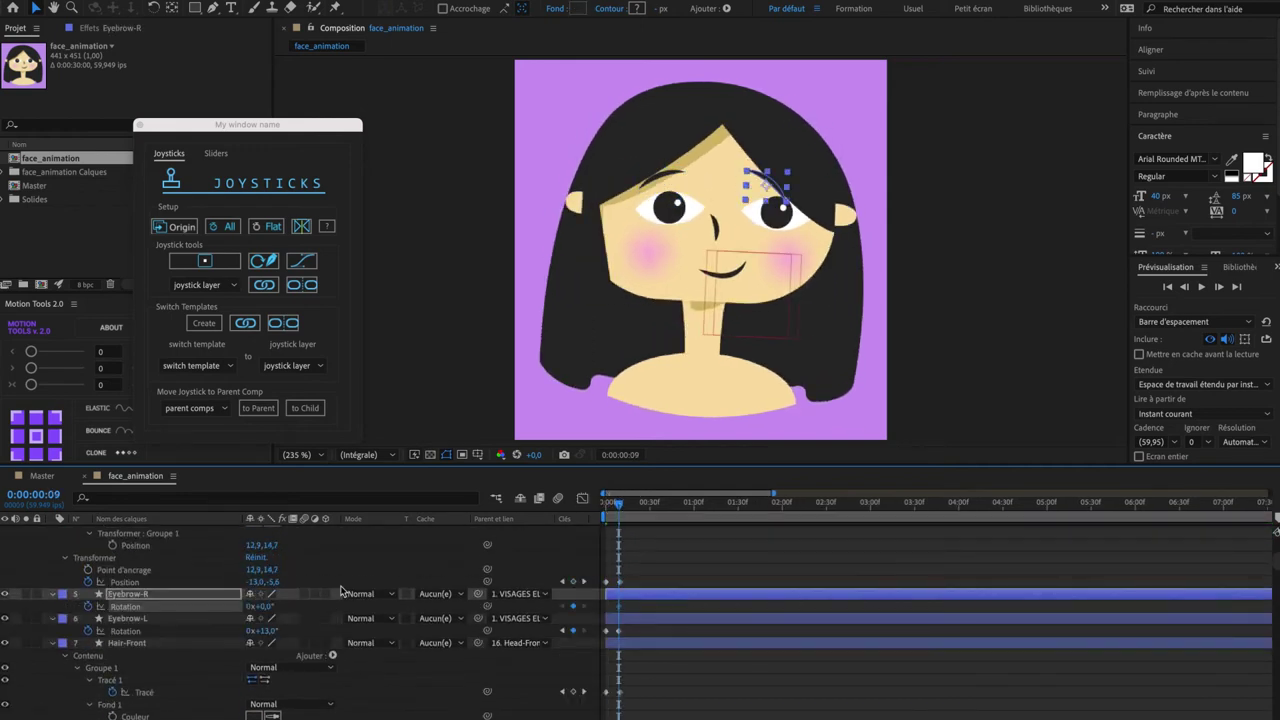
{"action": "left_click", "coordinate": [605, 509]}
{"action": "left_click", "coordinate": [619, 509]}
{"action": "mouse_move", "coordinate": [265, 631]}
{"action": "left_mouse_down"}
{"action": "mouse_move", "coordinate": [309, 637]}
{"action": "mouse_move", "coordinate": [266, 646]}
{"action": "left_mouse_up"}
Step: Reveal the Nose layer's keyframed properties and shift the nose toward the side the face turns to
{"action": "scroll", "coordinate": [226, 640], "scroll_direction": "down", "scroll_amount": 10}
{"action": "left_click", "coordinate": [120, 665]}
{"action": "left_click", "coordinate": [117, 605]}
{"action": "key", "text": "u"}
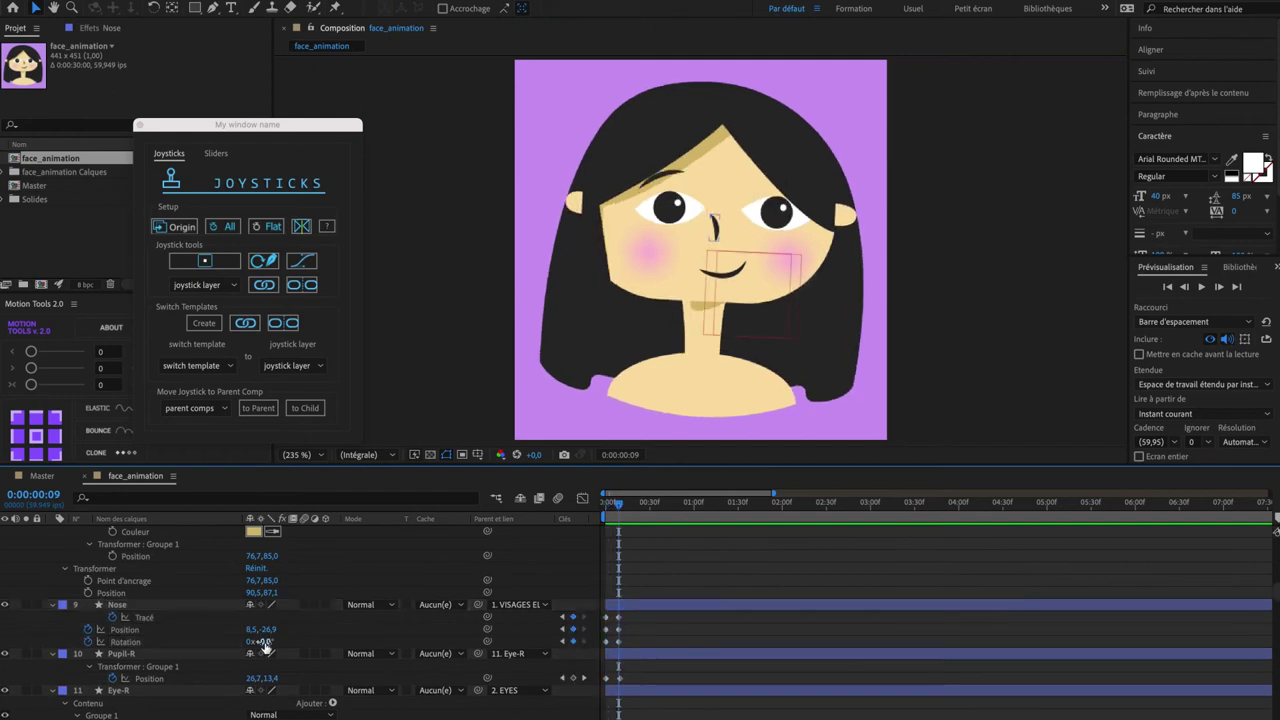
{"action": "left_click", "coordinate": [605, 509]}
{"action": "left_click", "coordinate": [619, 509]}
Step: Select all layers again and show only their keyframed properties in the timeline
{"action": "scroll", "coordinate": [200, 660], "scroll_direction": "up", "scroll_amount": 10}
{"action": "key", "text": "super+a"}
{"action": "left_click", "coordinate": [120, 580]}
{"action": "key", "text": "u"}
{"action": "key", "text": "u"}
{"action": "left_click", "coordinate": [971, 58]}
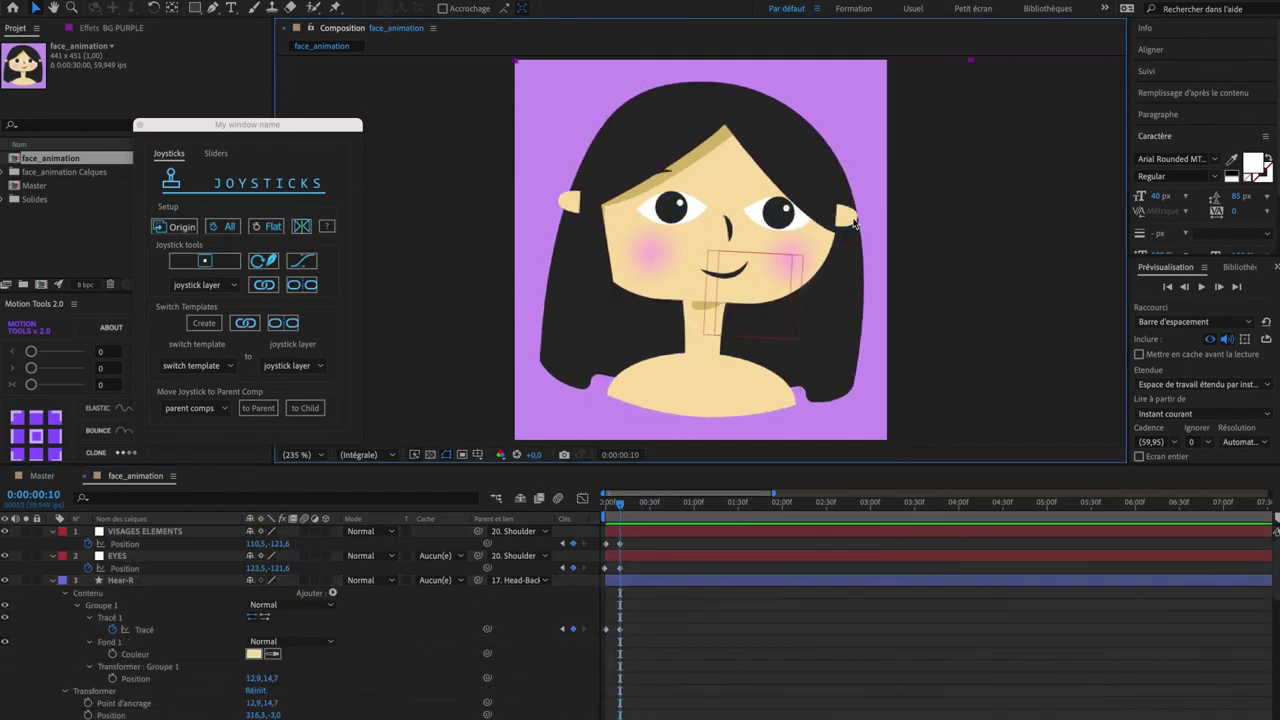
{"action": "scroll", "coordinate": [848, 215], "scroll_direction": "up", "scroll_amount": 5}
{"action": "left_click", "coordinate": [825, 180]}
{"action": "scroll", "coordinate": [825, 180], "scroll_direction": "down", "scroll_amount": 5}
{"action": "key", "text": "u"}
Step: Check the Hear-L and Eyebrow-L layers at the start and around frame 11
{"action": "left_click", "coordinate": [120, 605]}
{"action": "left_click", "coordinate": [606, 511]}
{"action": "left_click", "coordinate": [128, 691]}
{"action": "left_click", "coordinate": [619, 509]}
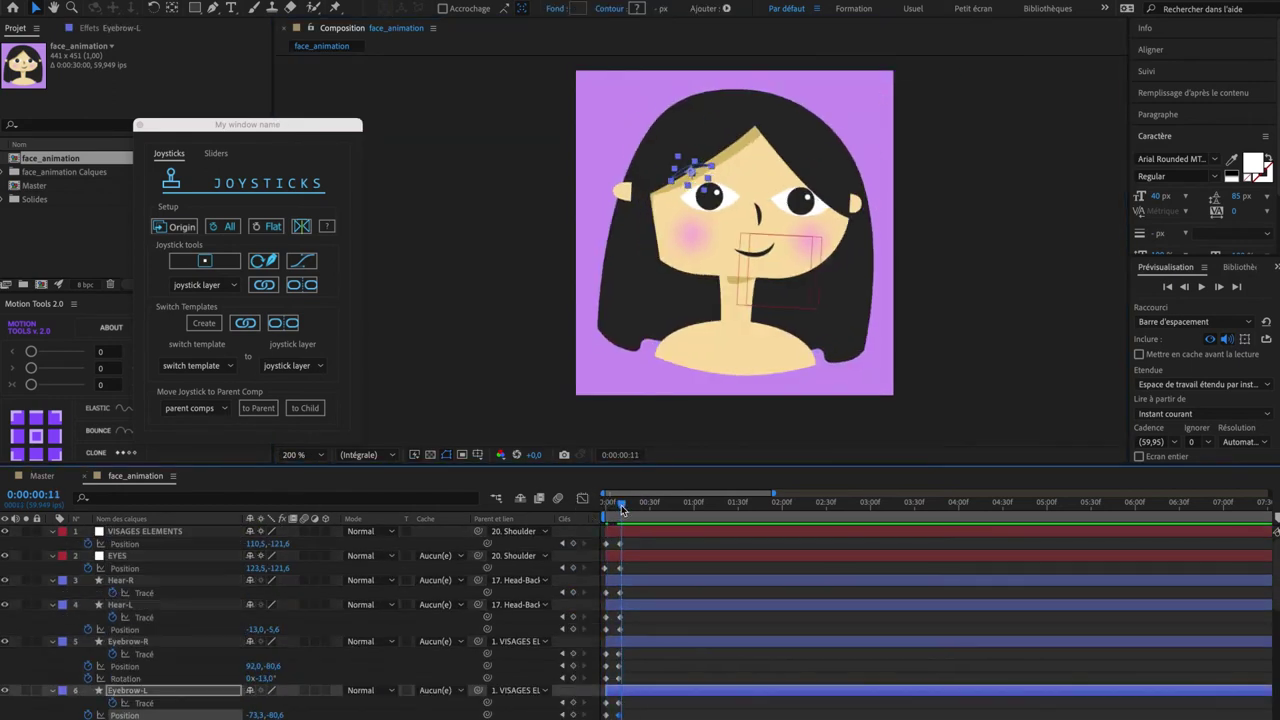
Step: Move the turned-head keyframes of all layers to frame 1 and enlarge the timeline around the first frames
{"action": "key", "text": "super+a"}
{"action": "left_click", "coordinate": [128, 691]}
{"action": "scroll", "coordinate": [200, 660], "scroll_direction": "down", "scroll_amount": 3}
{"action": "left_click", "coordinate": [117, 642]}
{"action": "scroll", "coordinate": [694, 670], "scroll_direction": "down", "scroll_amount": 10}
{"action": "key", "text": "equal"}
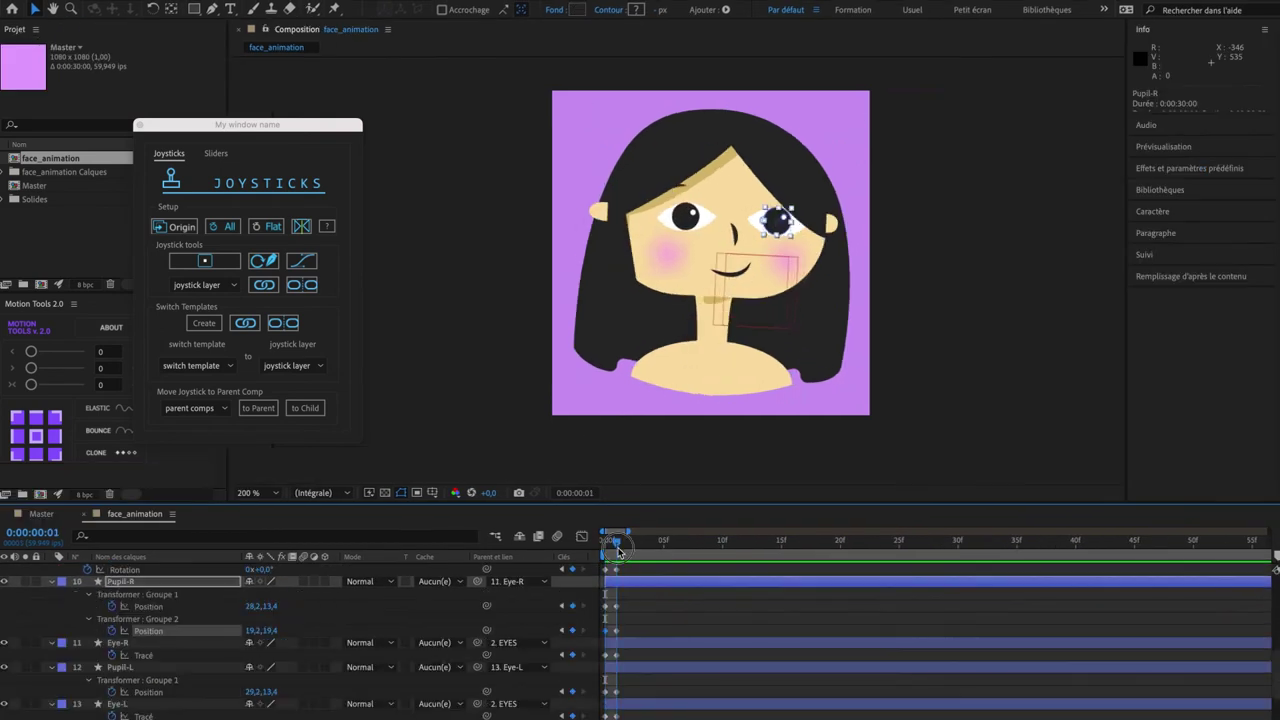
Step: At frame 1, set the Pupil-R positions to 45.2, 13.4 for Groupe 1 and 33.2, 19.4 for Groupe 2
{"action": "left_click", "coordinate": [262, 606]}
{"action": "left_click", "coordinate": [930, 400]}
{"action": "scroll", "coordinate": [154, 657], "scroll_direction": "down", "scroll_amount": 1}
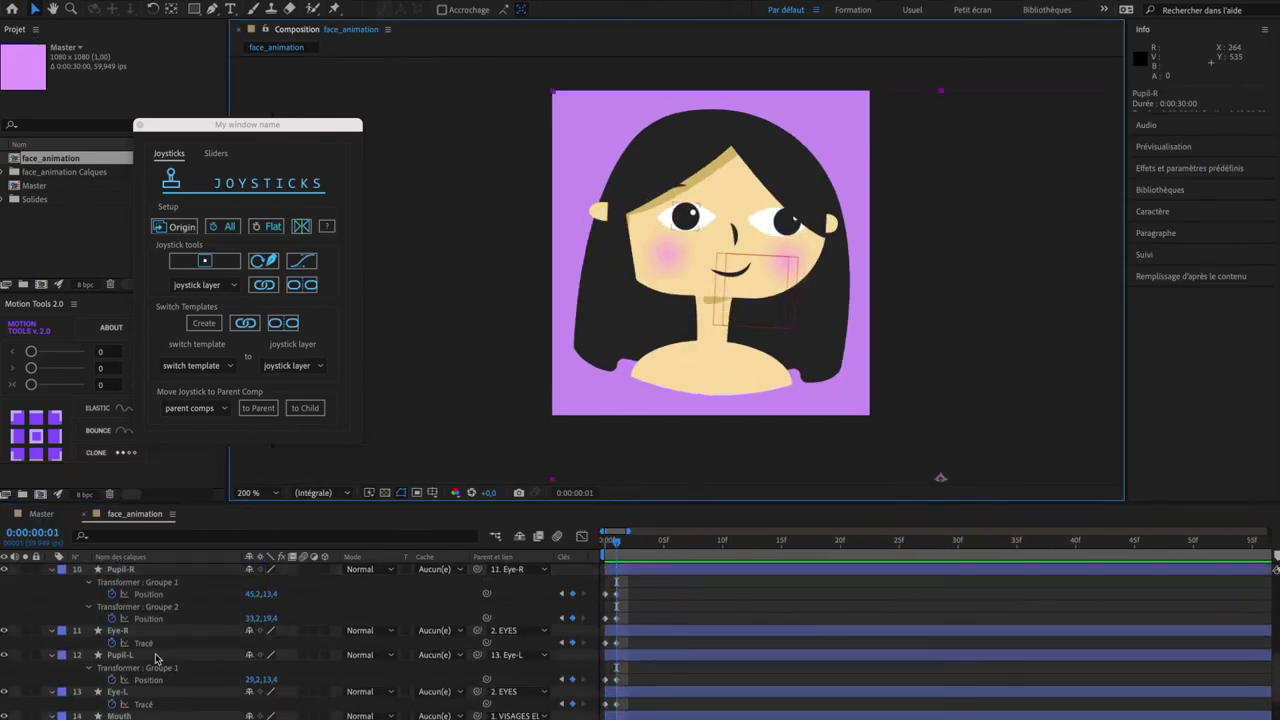
Step: Keyframe the Groupe 2 position of the Pupil-L layer at the start and at frame 1
{"action": "left_click", "coordinate": [122, 656]}
{"action": "left_click", "coordinate": [52, 656]}
{"action": "scroll", "coordinate": [150, 650], "scroll_direction": "down", "scroll_amount": 5}
{"action": "left_click", "coordinate": [112, 693]}
{"action": "left_click", "coordinate": [605, 543]}
{"action": "left_click", "coordinate": [572, 693]}
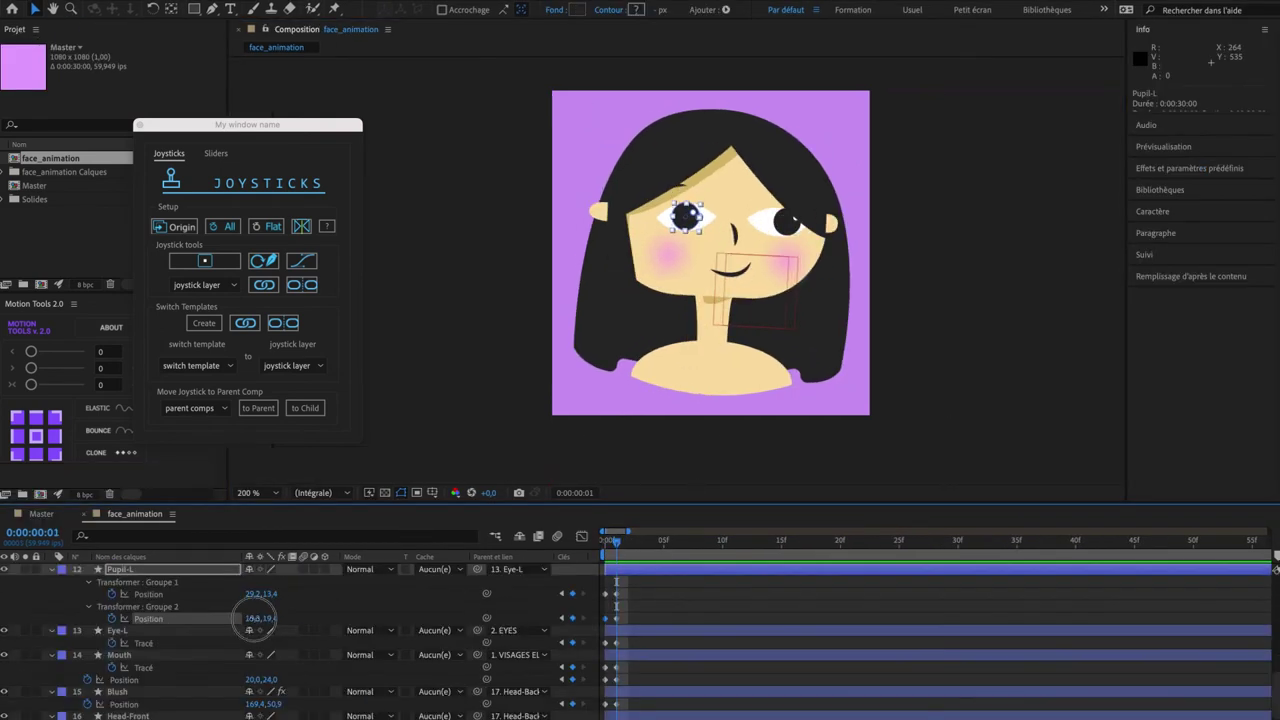
{"action": "left_click", "coordinate": [622, 503]}
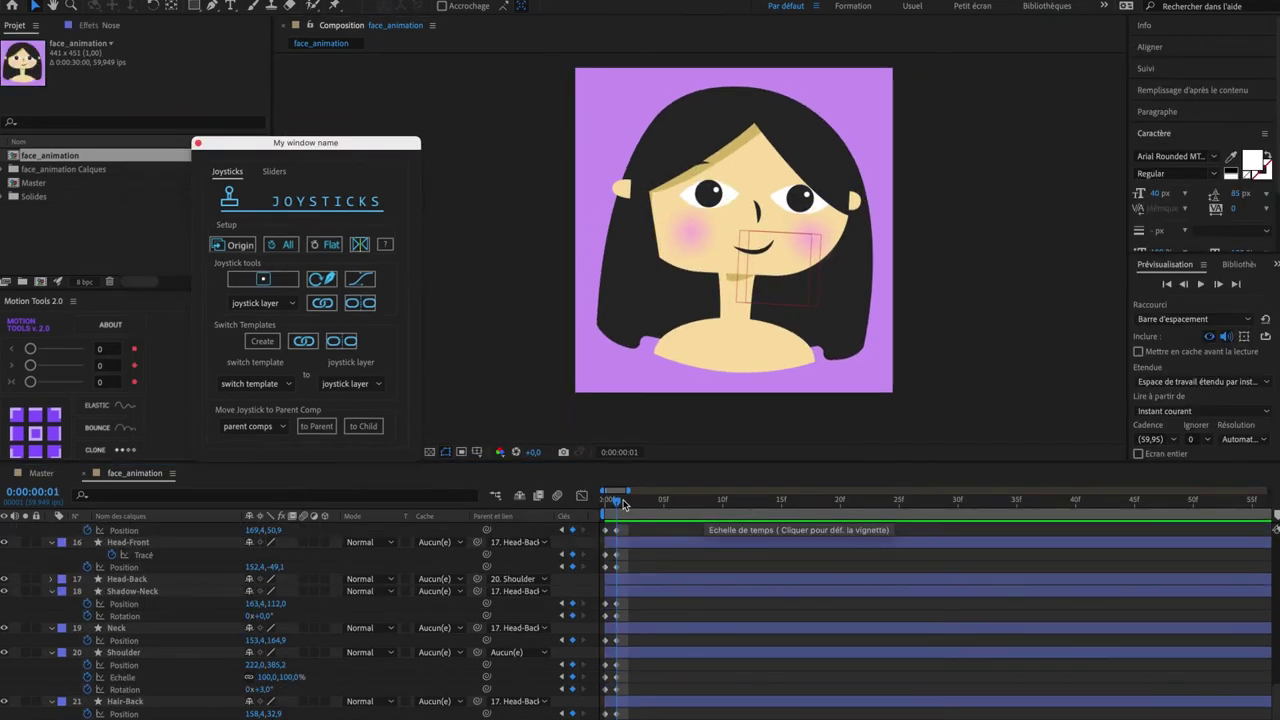
{"action": "left_click", "coordinate": [620, 705]}
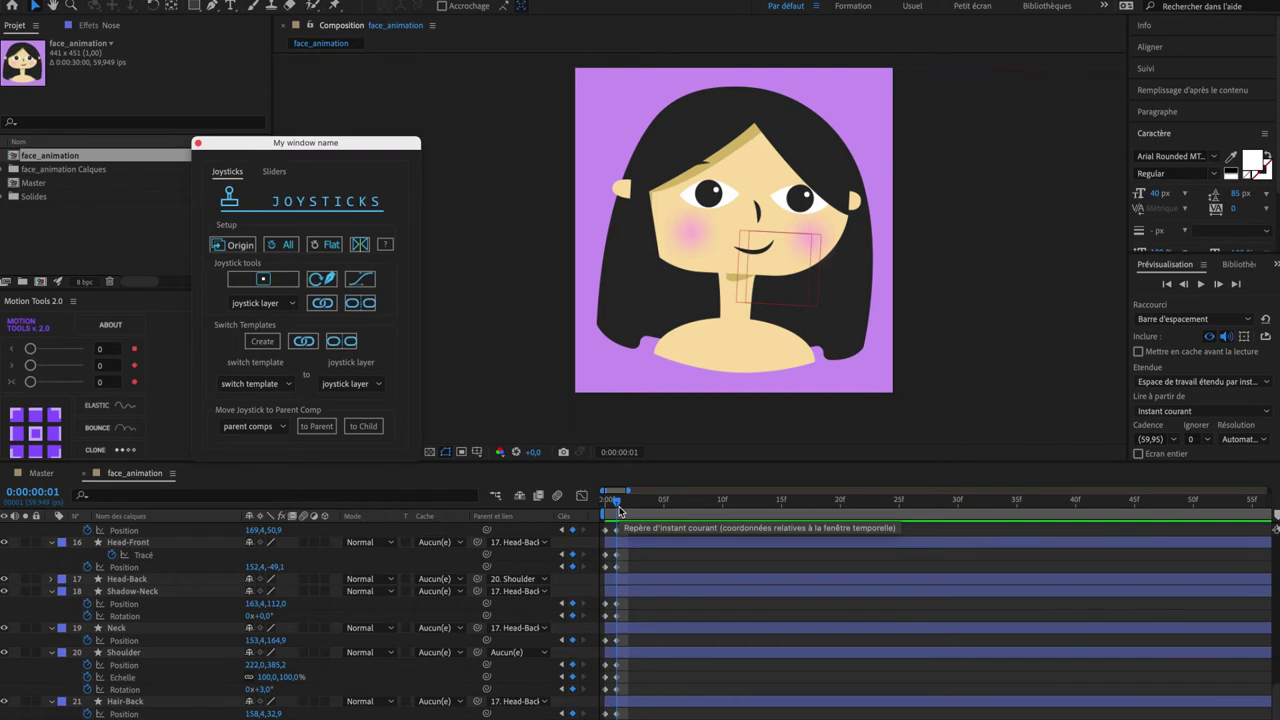
{"action": "left_click_drag", "start_coordinate": [615, 502], "coordinate": [615, 507]}
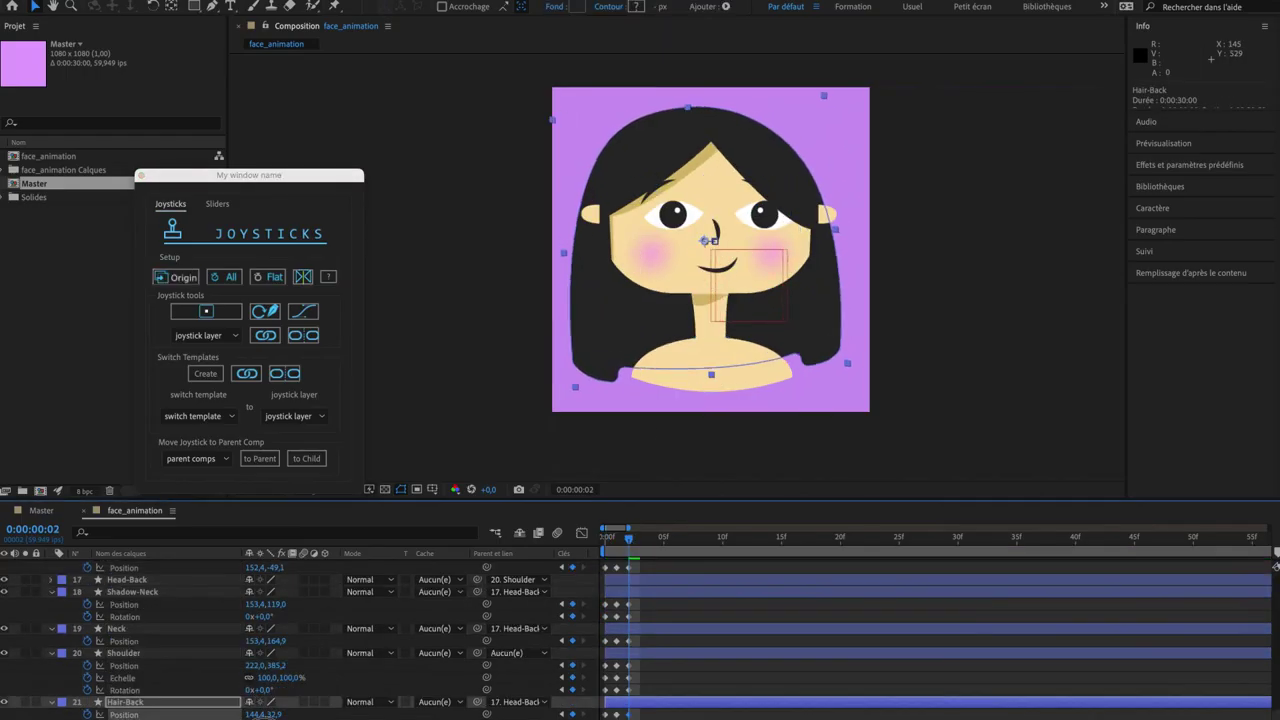
Step: At frame 2, shift the Hair-Back, VISAGES ELEMENTS and Hear-L layers sideways for a head turn in the opposite direction
{"action": "mouse_move", "coordinate": [250, 690]}
{"action": "left_mouse_down"}
{"action": "mouse_move", "coordinate": [262, 692]}
{"action": "mouse_move", "coordinate": [246, 677]}
{"action": "left_mouse_up"}
{"action": "scroll", "coordinate": [251, 680], "scroll_direction": "up", "scroll_amount": 3}
{"action": "scroll", "coordinate": [251, 640], "scroll_direction": "up", "scroll_amount": 10}
{"action": "left_click_drag", "start_coordinate": [253, 579], "coordinate": [246, 588]}
{"action": "left_click_drag", "start_coordinate": [251, 664], "coordinate": [246, 665]}
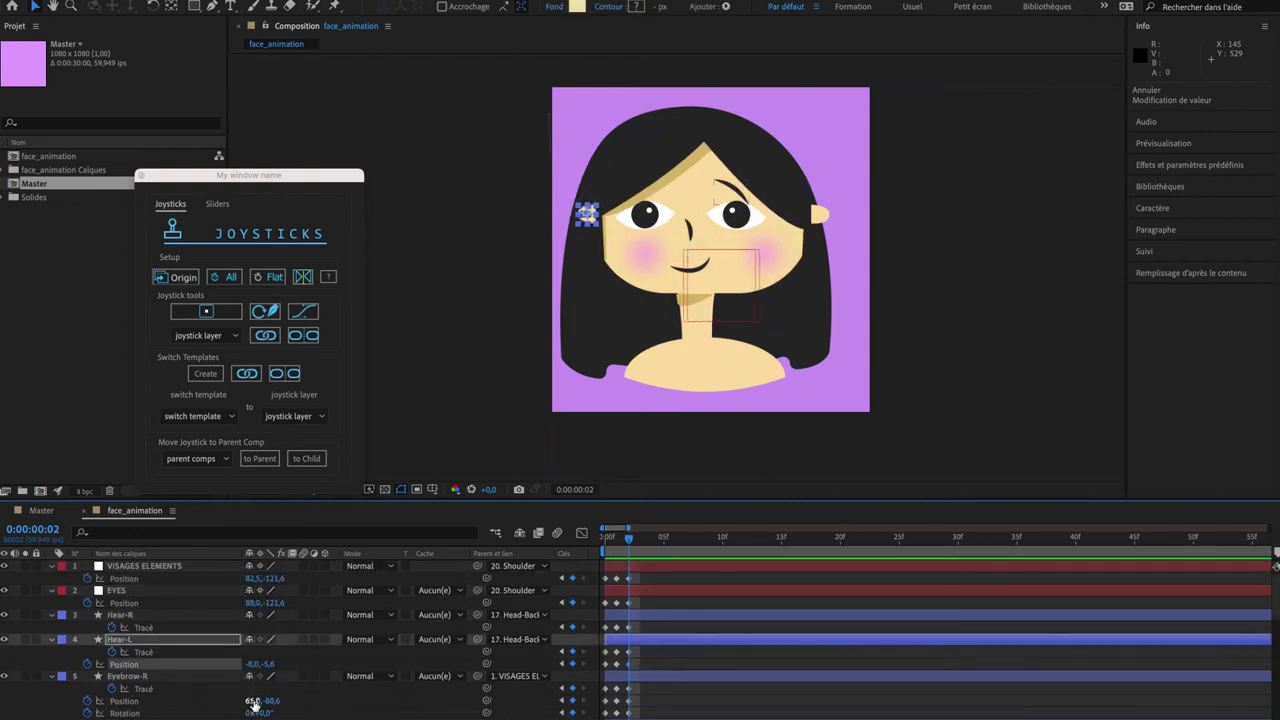
{"action": "mouse_move", "coordinate": [253, 579]}
{"action": "left_mouse_down"}
{"action": "mouse_move", "coordinate": [263, 585]}
{"action": "mouse_move", "coordinate": [246, 589]}
{"action": "left_mouse_up"}
Step: At frame 2, shift further face layers the same way and set the Hear-L position to -16.0, -5.6
{"action": "scroll", "coordinate": [263, 585], "scroll_direction": "down", "scroll_amount": 5}
{"action": "left_click", "coordinate": [260, 700]}
{"action": "scroll", "coordinate": [300, 690], "scroll_direction": "down", "scroll_amount": 3}
{"action": "left_click_drag", "start_coordinate": [258, 712], "coordinate": [251, 706]}
{"action": "scroll", "coordinate": [251, 690], "scroll_direction": "down", "scroll_amount": 5}
{"action": "mouse_move", "coordinate": [257, 652]}
{"action": "left_mouse_down"}
{"action": "mouse_move", "coordinate": [251, 663]}
{"action": "mouse_move", "coordinate": [251, 634]}
{"action": "left_mouse_up"}
{"action": "left_click", "coordinate": [634, 241]}
{"action": "scroll", "coordinate": [314, 657], "scroll_direction": "up", "scroll_amount": 15}
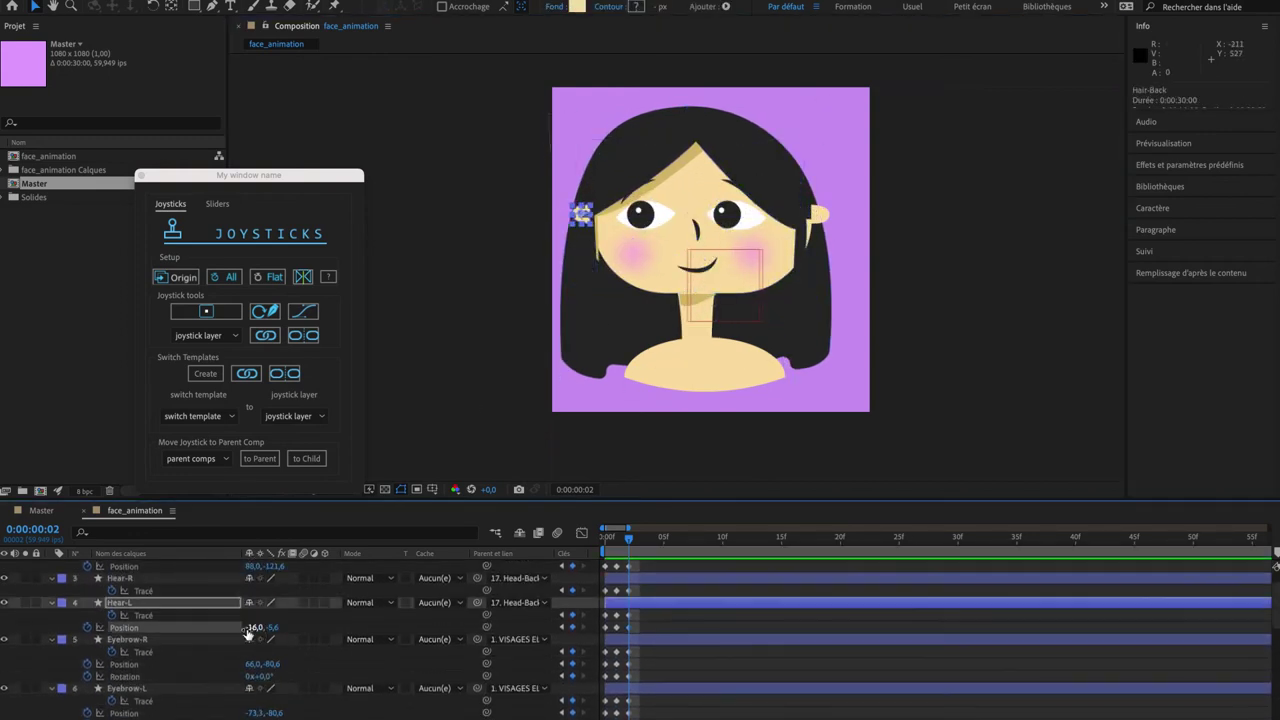
Step: Reveal the Hear-R position and set it to 302.3, -3.0 at frame 2
{"action": "scroll", "coordinate": [585, 228], "scroll_direction": "up", "scroll_amount": 3}
{"action": "left_click", "coordinate": [120, 578]}
{"action": "scroll", "coordinate": [523, 274], "scroll_direction": "down", "scroll_amount": 3}
{"action": "key", "text": "p"}
{"action": "left_click_drag", "start_coordinate": [257, 590], "coordinate": [251, 594]}
Step: Reshape the Hair-Front path at frame 2 to suit the opposite head turn
{"action": "scroll", "coordinate": [251, 640], "scroll_direction": "down", "scroll_amount": 3}
{"action": "left_click", "coordinate": [143, 701]}
{"action": "left_click_drag", "start_coordinate": [763, 223], "coordinate": [766, 223]}
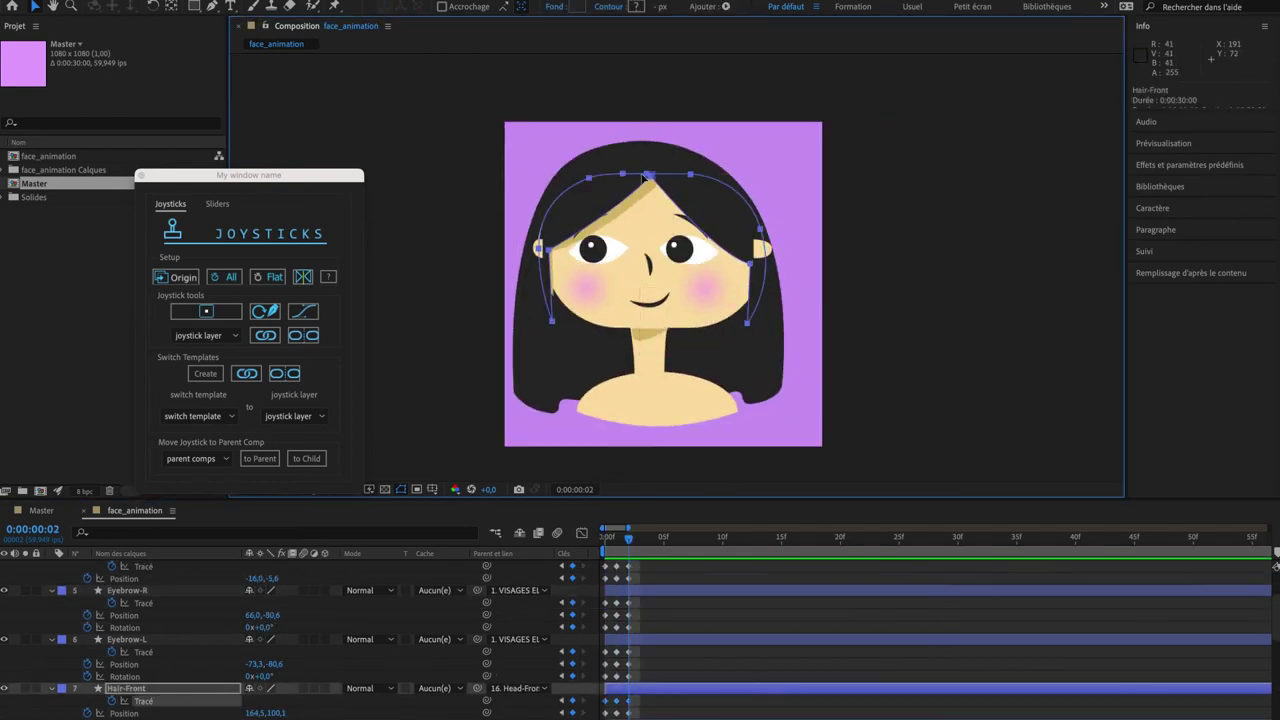
{"action": "left_click", "coordinate": [629, 476]}
{"action": "left_click", "coordinate": [631, 541]}
Step: At frame 2, adjust the Shadow-Hair path along the face edge and tilt the Shoulder layer counter-clockwise
{"action": "scroll", "coordinate": [400, 660], "scroll_direction": "down", "scroll_amount": 3}
{"action": "left_click", "coordinate": [143, 712]}
{"action": "left_click_drag", "start_coordinate": [552, 290], "coordinate": [557, 280]}
{"action": "left_click", "coordinate": [629, 476]}
{"action": "mouse_move", "coordinate": [629, 541]}
{"action": "left_mouse_down"}
{"action": "mouse_move", "coordinate": [606, 543]}
{"action": "mouse_move", "coordinate": [629, 541]}
{"action": "left_mouse_up"}
{"action": "scroll", "coordinate": [300, 650], "scroll_direction": "down", "scroll_amount": 10}
{"action": "left_click_drag", "start_coordinate": [264, 690], "coordinate": [270, 690]}
{"action": "mouse_move", "coordinate": [629, 540]}
{"action": "left_mouse_down"}
{"action": "mouse_move", "coordinate": [608, 541]}
{"action": "mouse_move", "coordinate": [629, 541]}
{"action": "left_mouse_up"}
{"action": "left_click", "coordinate": [176, 277]}
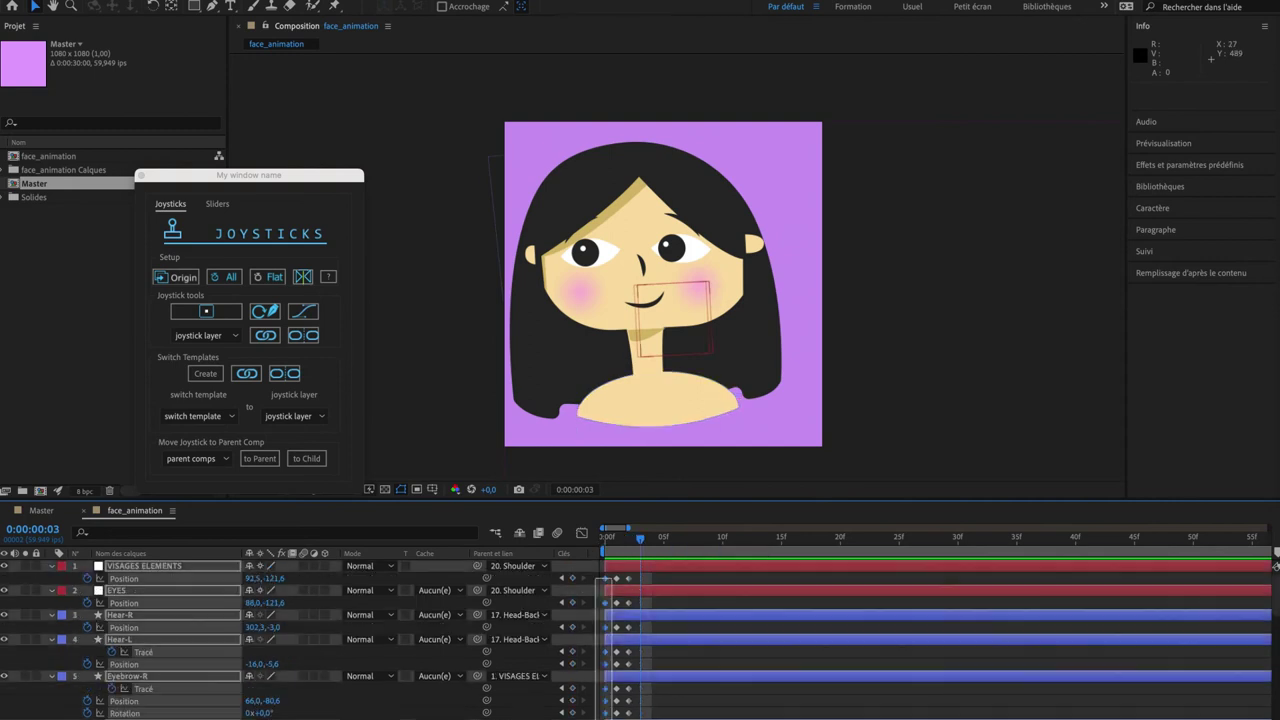
Step: Copy the neutral-pose keyframes of all layers from the first frame and paste them at frame 3
{"action": "scroll", "coordinate": [653, 581], "scroll_direction": "up", "scroll_amount": 5}
{"action": "left_click", "coordinate": [605, 603]}
{"action": "key", "text": "super+c"}
{"action": "key", "text": "super+v"}
{"action": "scroll", "coordinate": [640, 630], "scroll_direction": "down", "scroll_amount": 10}
{"action": "key", "text": "u"}
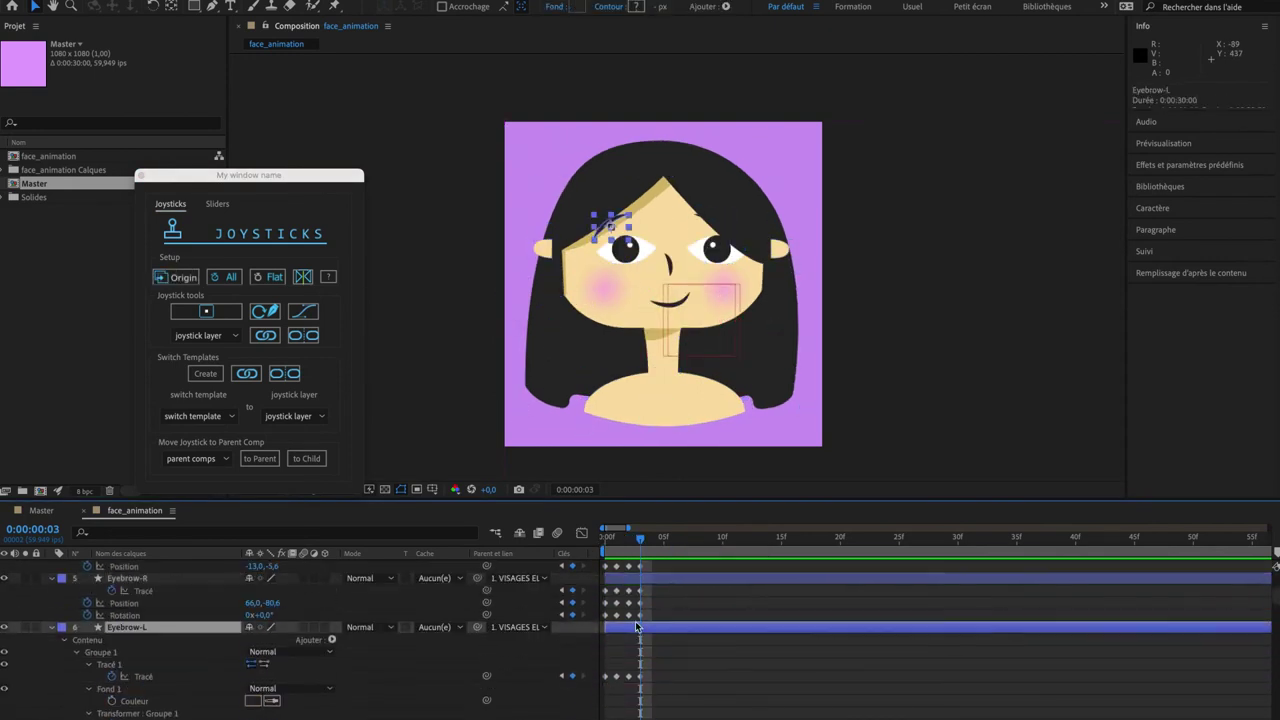
Step: At frame 3, raise EYES to 117.0, -143.6, Hear-R to 316.3, -30.0 and Hear-L to -13.0, -35.6
{"action": "scroll", "coordinate": [637, 627], "scroll_direction": "up", "scroll_amount": 10}
{"action": "left_click_drag", "start_coordinate": [286, 590], "coordinate": [280, 588]}
{"action": "left_click_drag", "start_coordinate": [288, 664], "coordinate": [280, 664]}
Step: Reshape the Hear-R and Hear-L paths at frame 3 to flatten the ears for the upward look
{"action": "left_click", "coordinate": [143, 651]}
{"action": "scroll", "coordinate": [780, 229], "scroll_direction": "up", "scroll_amount": 4}
{"action": "left_click_drag", "start_coordinate": [845, 248], "coordinate": [848, 264]}
{"action": "scroll", "coordinate": [800, 260], "scroll_direction": "down", "scroll_amount": 4}
{"action": "left_click", "coordinate": [143, 688]}
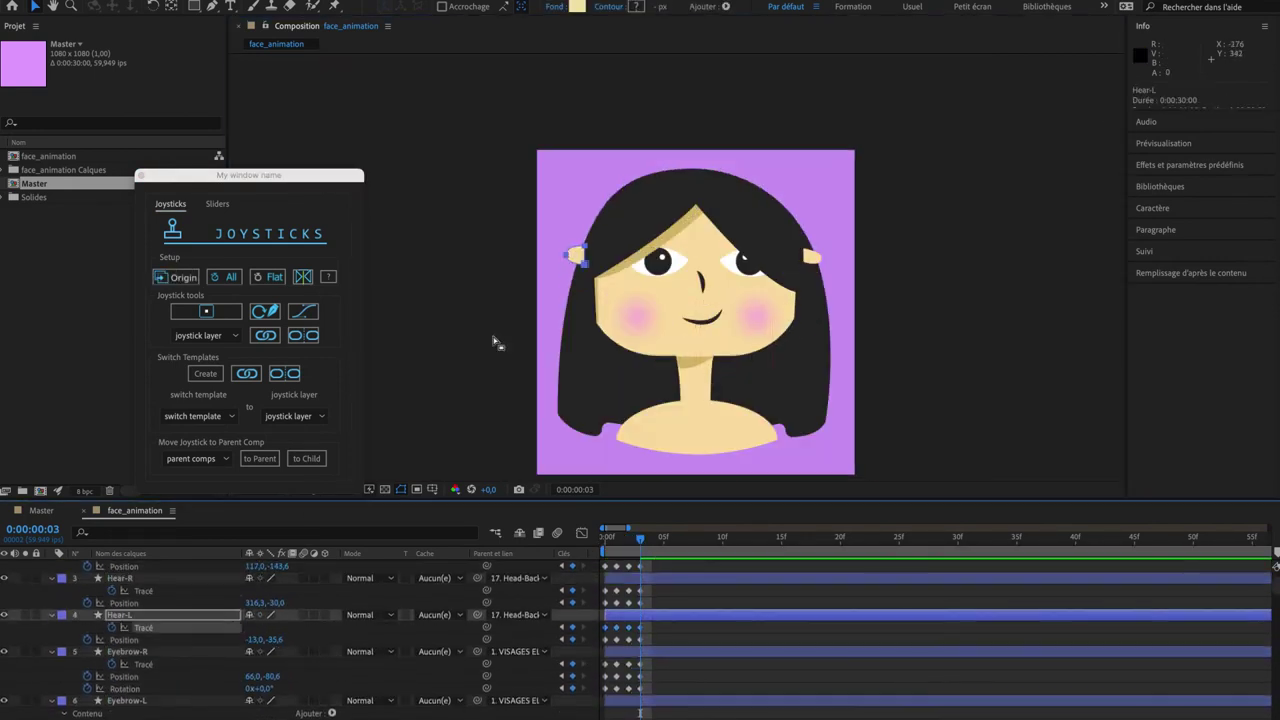
{"action": "left_click", "coordinate": [566, 255]}
{"action": "scroll", "coordinate": [578, 272], "scroll_direction": "up", "scroll_amount": 4}
{"action": "scroll", "coordinate": [514, 194], "scroll_direction": "down", "scroll_amount": 4}
Step: Raise the Hair-Front layer to position 161.5, 73.1 at frame 3
{"action": "left_click", "coordinate": [127, 651]}
{"action": "scroll", "coordinate": [237, 677], "scroll_direction": "down", "scroll_amount": 6}
{"action": "left_click", "coordinate": [130, 591]}
{"action": "left_click_drag", "start_coordinate": [690, 165], "coordinate": [690, 148]}
Step: At frame 3, adjust the Shadow-Hair path and raise the Blush layer to 155.4, 19.9
{"action": "left_click", "coordinate": [140, 657]}
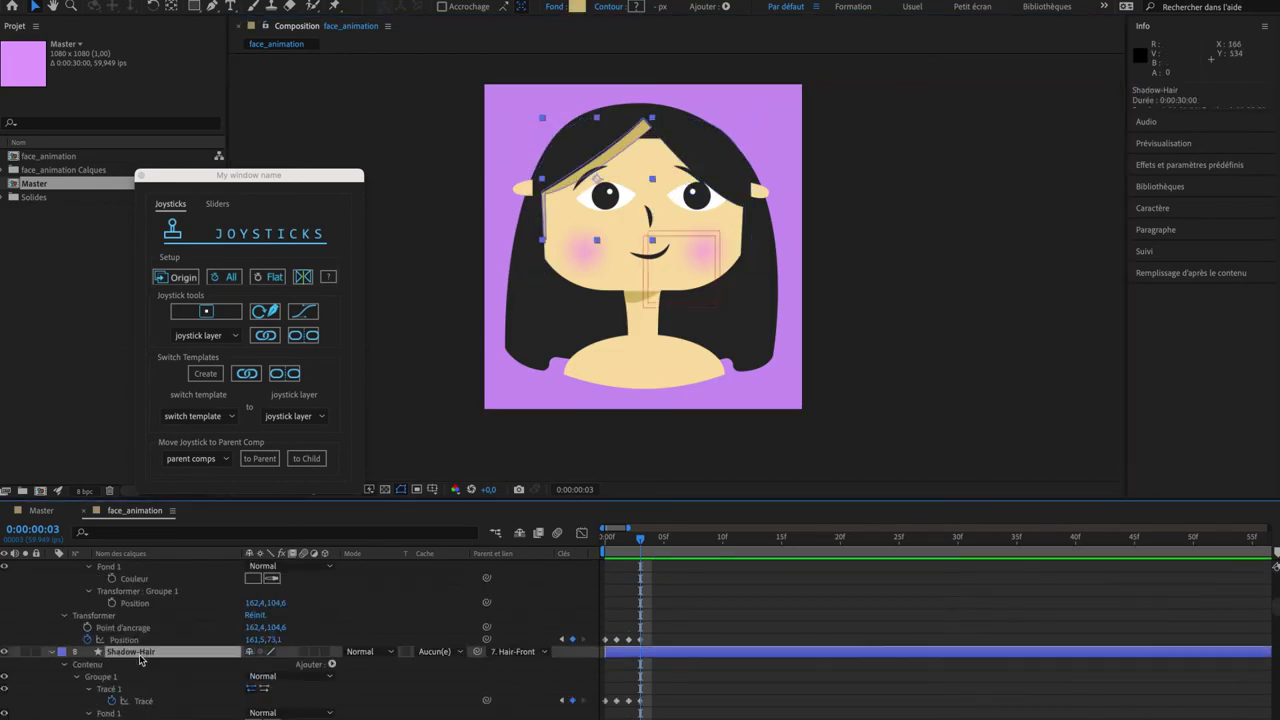
{"action": "scroll", "coordinate": [140, 659], "scroll_direction": "down", "scroll_amount": 2}
{"action": "left_click", "coordinate": [143, 627]}
{"action": "scroll", "coordinate": [140, 640], "scroll_direction": "down", "scroll_amount": 8}
{"action": "left_click", "coordinate": [130, 603]}
{"action": "scroll", "coordinate": [330, 571], "scroll_direction": "down", "scroll_amount": 6}
{"action": "mouse_move", "coordinate": [277, 700]}
{"action": "left_mouse_down"}
{"action": "mouse_move", "coordinate": [250, 678]}
{"action": "mouse_move", "coordinate": [274, 688]}
{"action": "left_mouse_up"}
Step: Raise and shorten the Hair-Back layer behind the head at frame 3
{"action": "scroll", "coordinate": [466, 643], "scroll_direction": "down", "scroll_amount": 5}
{"action": "scroll", "coordinate": [250, 678], "scroll_direction": "down", "scroll_amount": 6}
{"action": "left_click", "coordinate": [130, 580]}
{"action": "scroll", "coordinate": [271, 682], "scroll_direction": "down", "scroll_amount": 5}
{"action": "scroll", "coordinate": [274, 688], "scroll_direction": "down", "scroll_amount": 5}
{"action": "scroll", "coordinate": [294, 626], "scroll_direction": "down", "scroll_amount": 5}
{"action": "left_click_drag", "start_coordinate": [523, 252], "coordinate": [523, 247]}
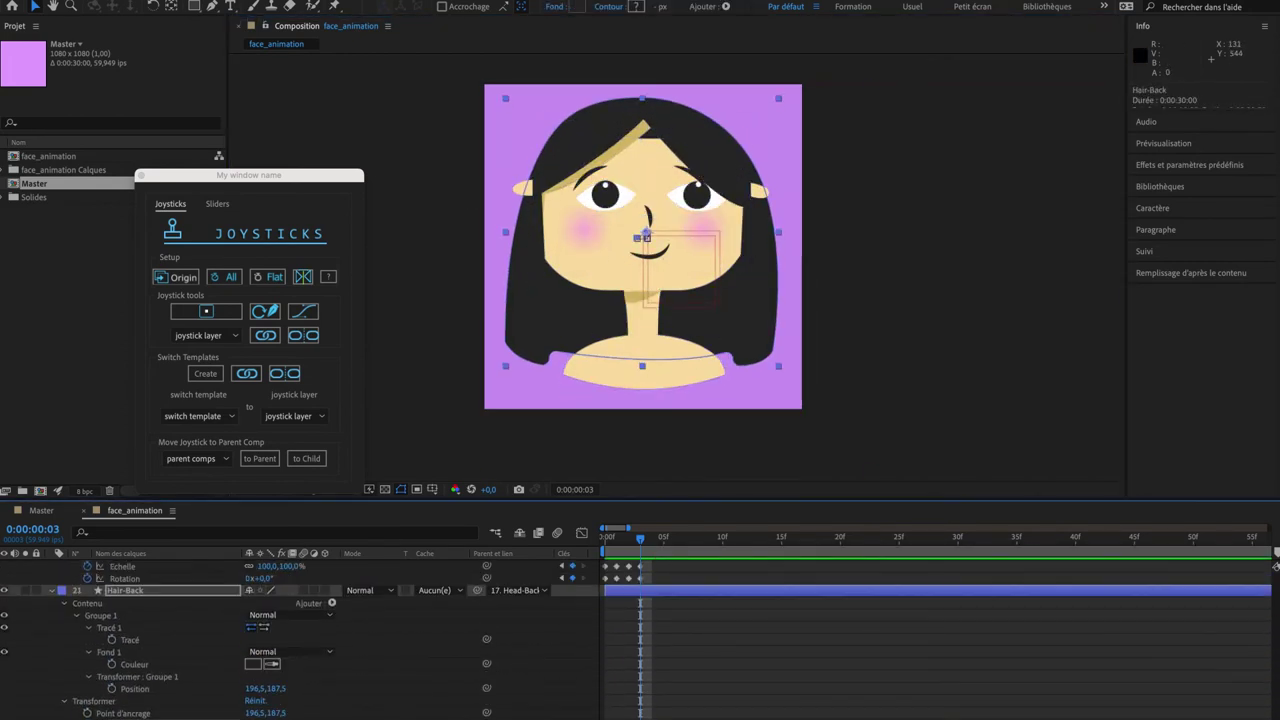
{"action": "key", "text": "ctrl+Up"}
{"action": "key", "text": "ctrl+Up"}
{"action": "key", "text": "ctrl+Up"}
{"action": "key", "text": "ctrl+Up"}
{"action": "key", "text": "ctrl+Up"}
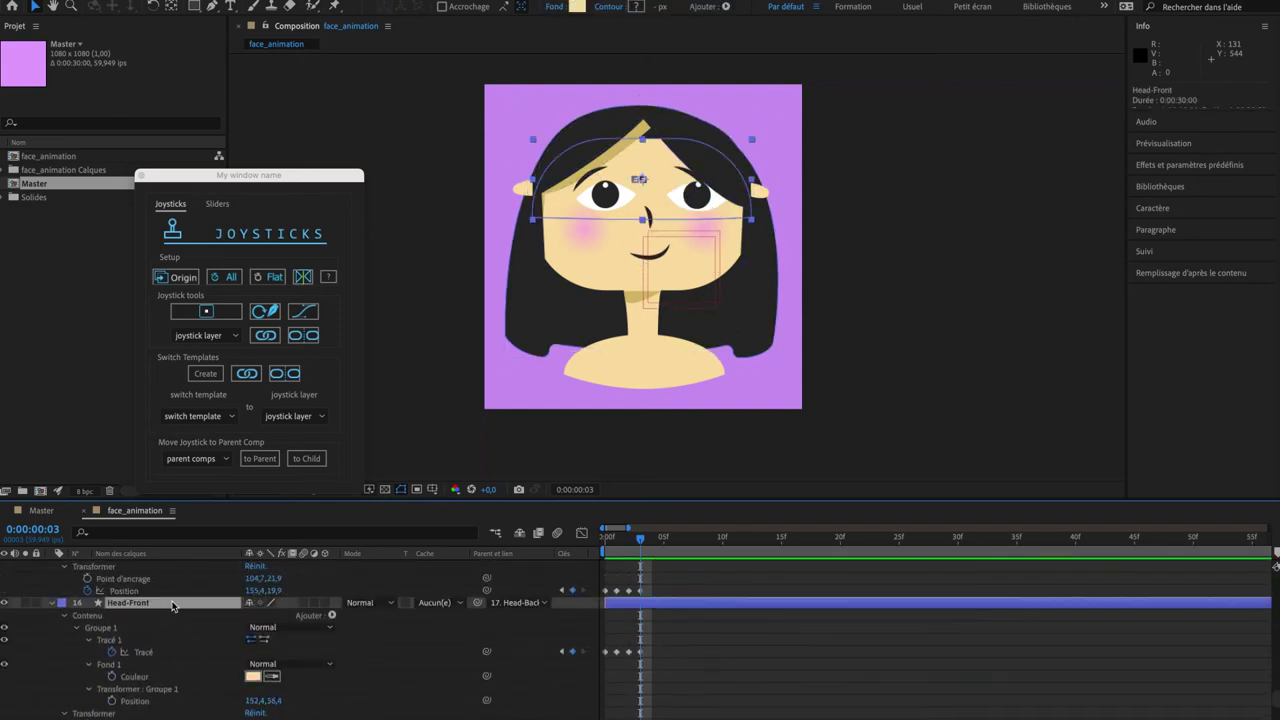
Step: Collapse all layers and parent the layers attached to Head-Front and Head-Back to the Shoulder layer instead
{"action": "key", "text": "super+a"}
{"action": "key", "text": "u"}
{"action": "left_click", "coordinate": [515, 591]}
{"action": "left_click", "coordinate": [520, 716]}
{"action": "scroll", "coordinate": [300, 660], "scroll_direction": "down", "scroll_amount": 3}
{"action": "left_click", "coordinate": [515, 690]}
{"action": "left_click", "coordinate": [520, 716]}
{"action": "left_click", "coordinate": [166, 704]}
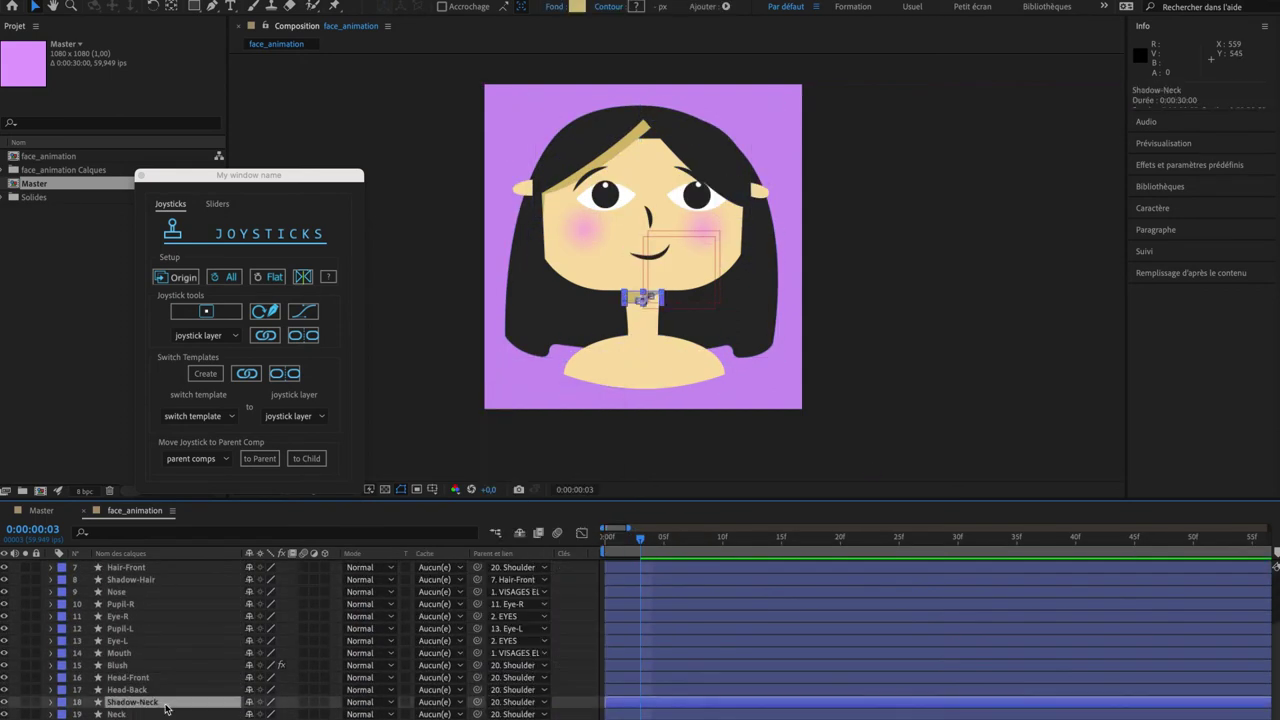
Step: Reveal all keyframes and, at frame 3, raise Neck to 109.5, -16.6 and Shadow-Neck to 109.5, -63.5
{"action": "key", "text": "super+a"}
{"action": "key", "text": "u"}
{"action": "scroll", "coordinate": [200, 660], "scroll_direction": "down", "scroll_amount": 3}
{"action": "left_click_drag", "start_coordinate": [280, 700], "coordinate": [269, 706]}
{"action": "left_click_drag", "start_coordinate": [630, 539], "coordinate": [641, 539]}
{"action": "left_click_drag", "start_coordinate": [280, 700], "coordinate": [255, 664]}
{"action": "scroll", "coordinate": [274, 680], "scroll_direction": "down", "scroll_amount": 3}
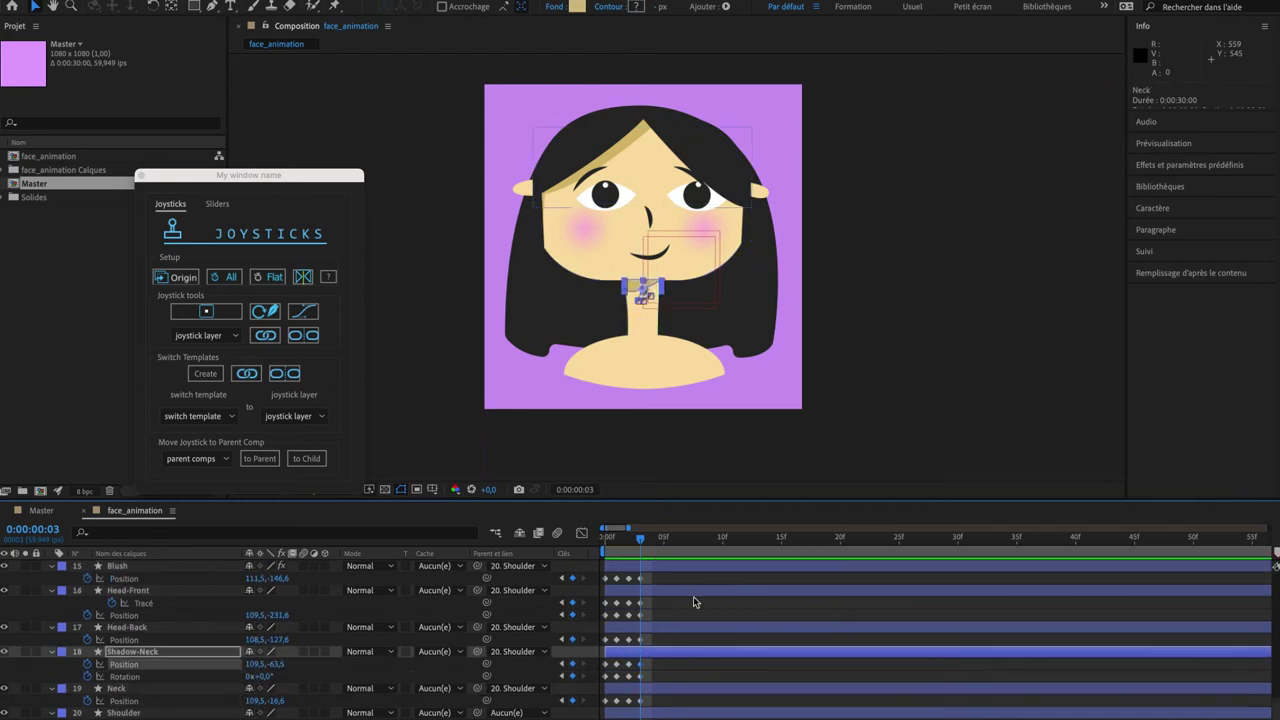
Step: Copy the first-frame keyframes of all layers and paste them at frame 4
{"action": "left_click", "coordinate": [712, 645]}
{"action": "mouse_move", "coordinate": [641, 539]}
{"action": "left_mouse_down"}
{"action": "mouse_move", "coordinate": [605, 539]}
{"action": "mouse_move", "coordinate": [652, 540]}
{"action": "left_mouse_up"}
{"action": "scroll", "coordinate": [660, 640], "scroll_direction": "up", "scroll_amount": 10}
{"action": "left_click", "coordinate": [606, 604]}
{"action": "key", "text": "super+c"}
{"action": "key", "text": "super+v"}
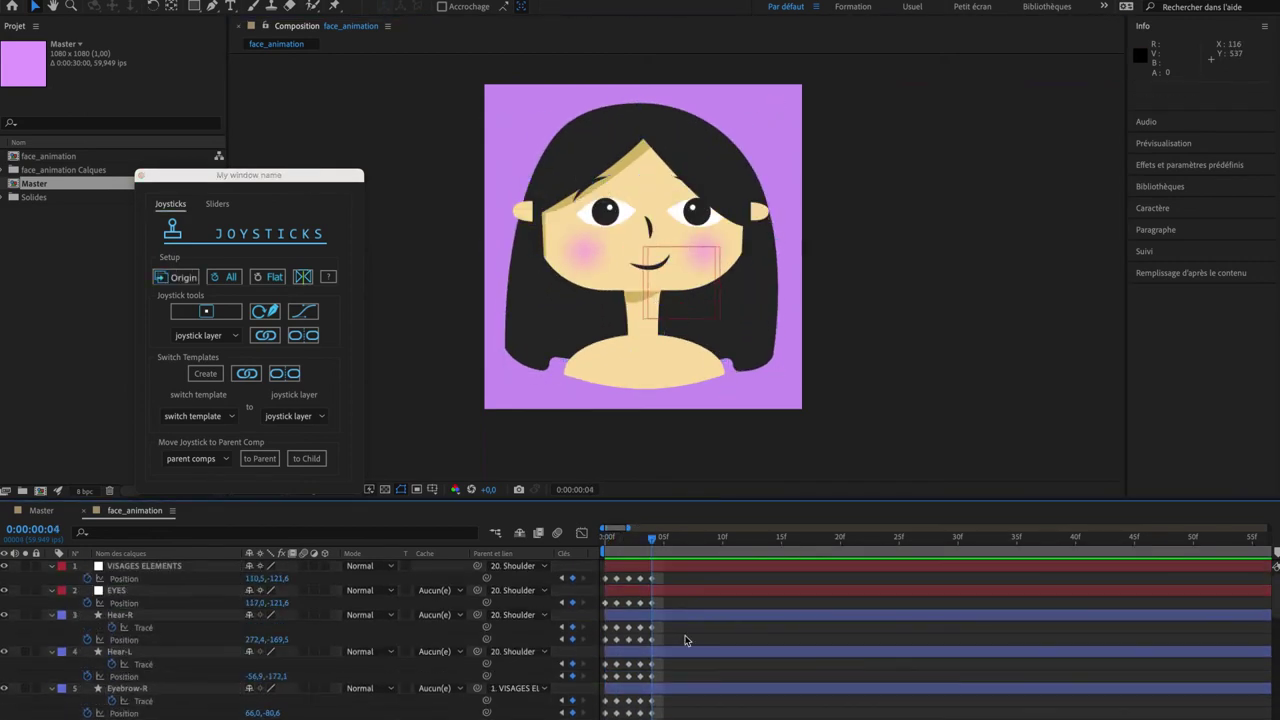
Step: Lower the face for a downward look at frame 4, with VISAGES ELEMENTS at 110.5, -102.6 and EYES at 111.0, -101.6
{"action": "left_click_drag", "start_coordinate": [281, 579], "coordinate": [294, 603]}
{"action": "scroll", "coordinate": [286, 640], "scroll_direction": "down", "scroll_amount": 4}
{"action": "mouse_move", "coordinate": [274, 700]}
{"action": "left_mouse_down"}
{"action": "mouse_move", "coordinate": [286, 700]}
{"action": "mouse_move", "coordinate": [286, 664]}
{"action": "mouse_move", "coordinate": [282, 711]}
{"action": "left_mouse_up"}
{"action": "key", "text": "super+z"}
{"action": "scroll", "coordinate": [280, 690], "scroll_direction": "down", "scroll_amount": 5}
{"action": "scroll", "coordinate": [278, 700], "scroll_direction": "down", "scroll_amount": 4}
{"action": "scroll", "coordinate": [282, 680], "scroll_direction": "down", "scroll_amount": 2}
{"action": "scroll", "coordinate": [282, 712], "scroll_direction": "down", "scroll_amount": 4}
Step: Enlarge the timeline around the keyframes and examine the five head poses from frame 0 to frame 4
{"action": "left_click", "coordinate": [700, 645]}
{"action": "mouse_move", "coordinate": [652, 539]}
{"action": "left_mouse_down"}
{"action": "mouse_move", "coordinate": [629, 539]}
{"action": "mouse_move", "coordinate": [652, 539]}
{"action": "left_mouse_up"}
{"action": "left_click", "coordinate": [715, 274]}
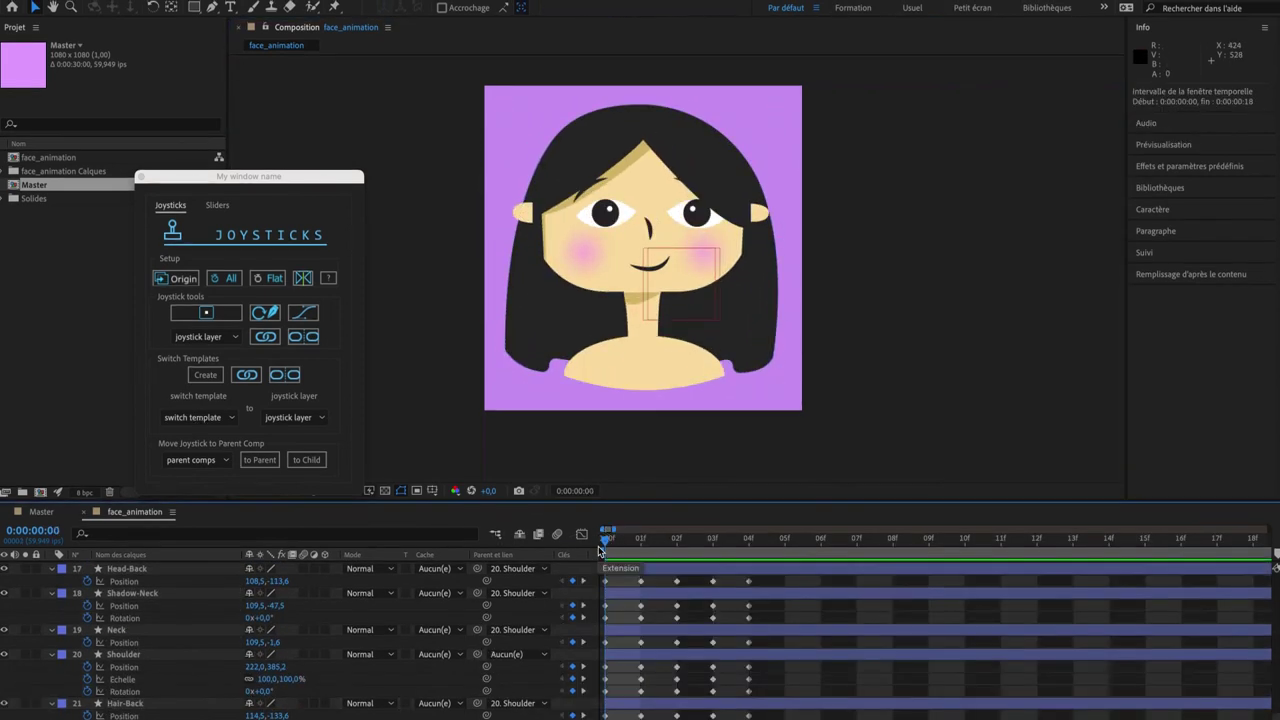
{"action": "key", "text": "Page_Down"}
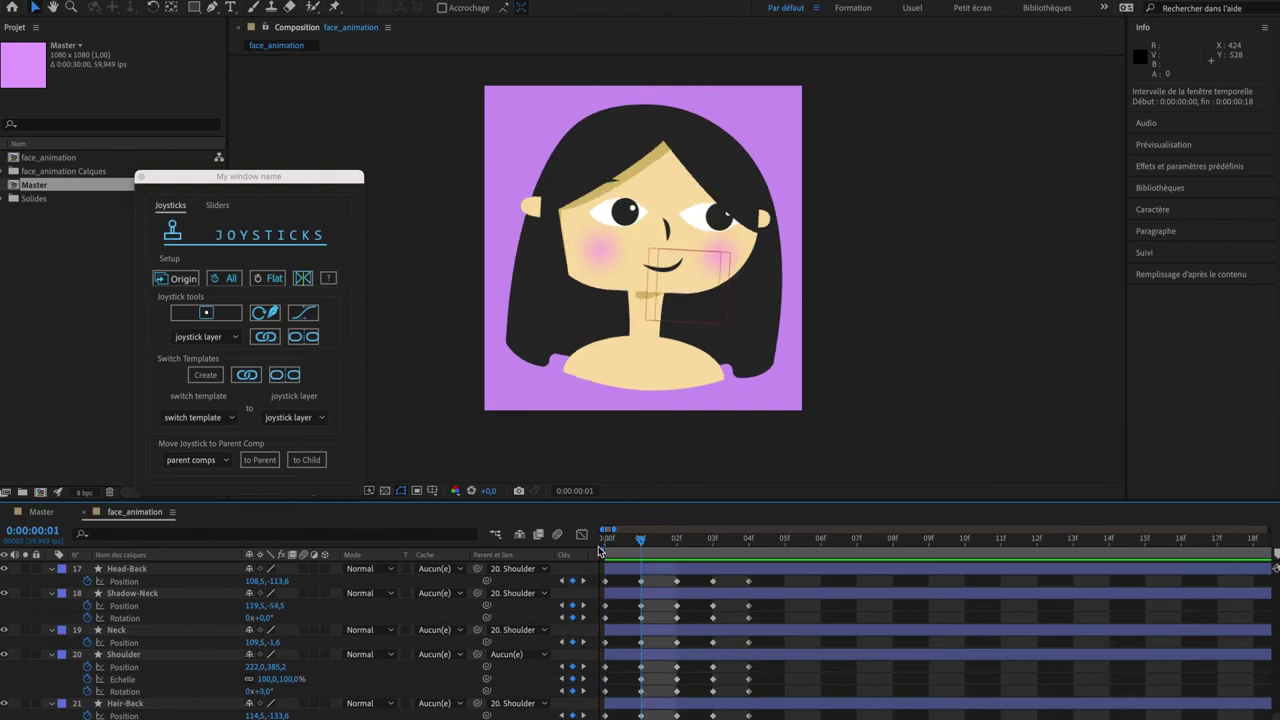
{"action": "key", "text": "Page_Down"}
{"action": "key", "text": "Page_Down"}
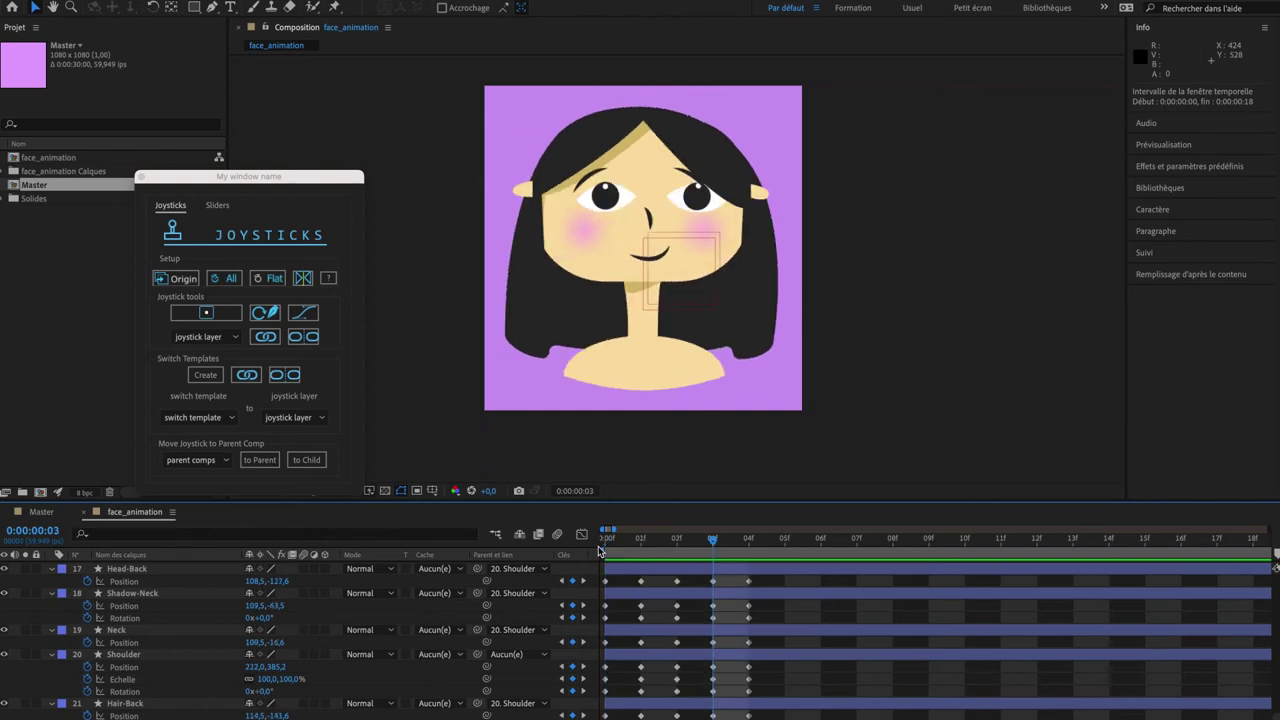
{"action": "key", "text": "Page_Down"}
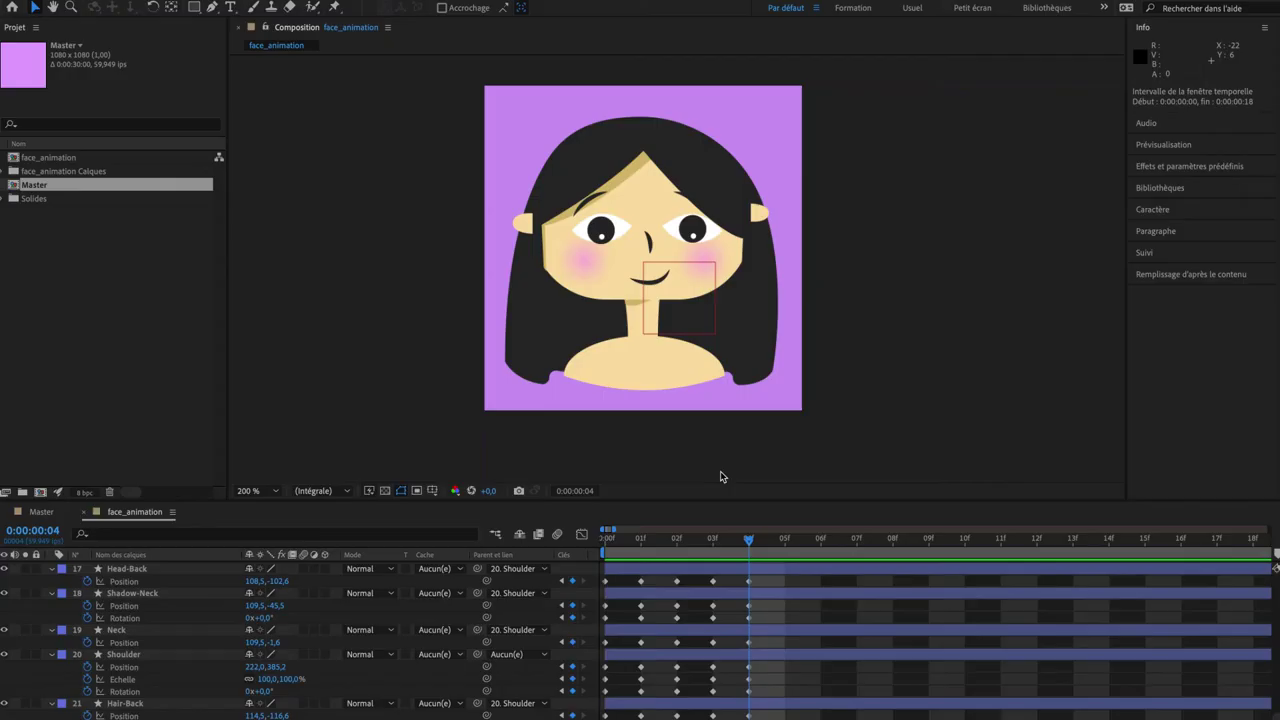
{"action": "left_click", "coordinate": [723, 476]}
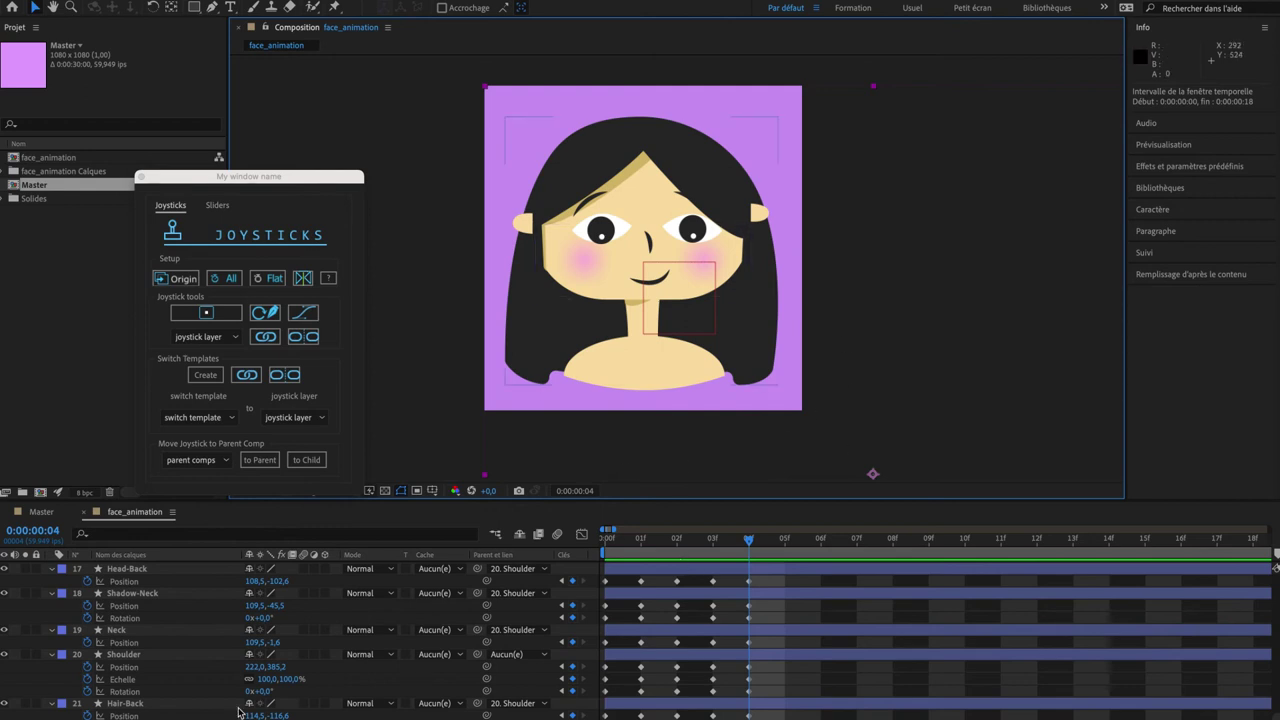
Step: Select and collapse all layers, and create a joystick controller named "Head mouvement" from their keyframes
{"action": "scroll", "coordinate": [240, 712], "scroll_direction": "up", "scroll_amount": 10}
{"action": "key", "text": "ctrl+a"}
{"action": "scroll", "coordinate": [232, 680], "scroll_direction": "down", "scroll_amount": 10}
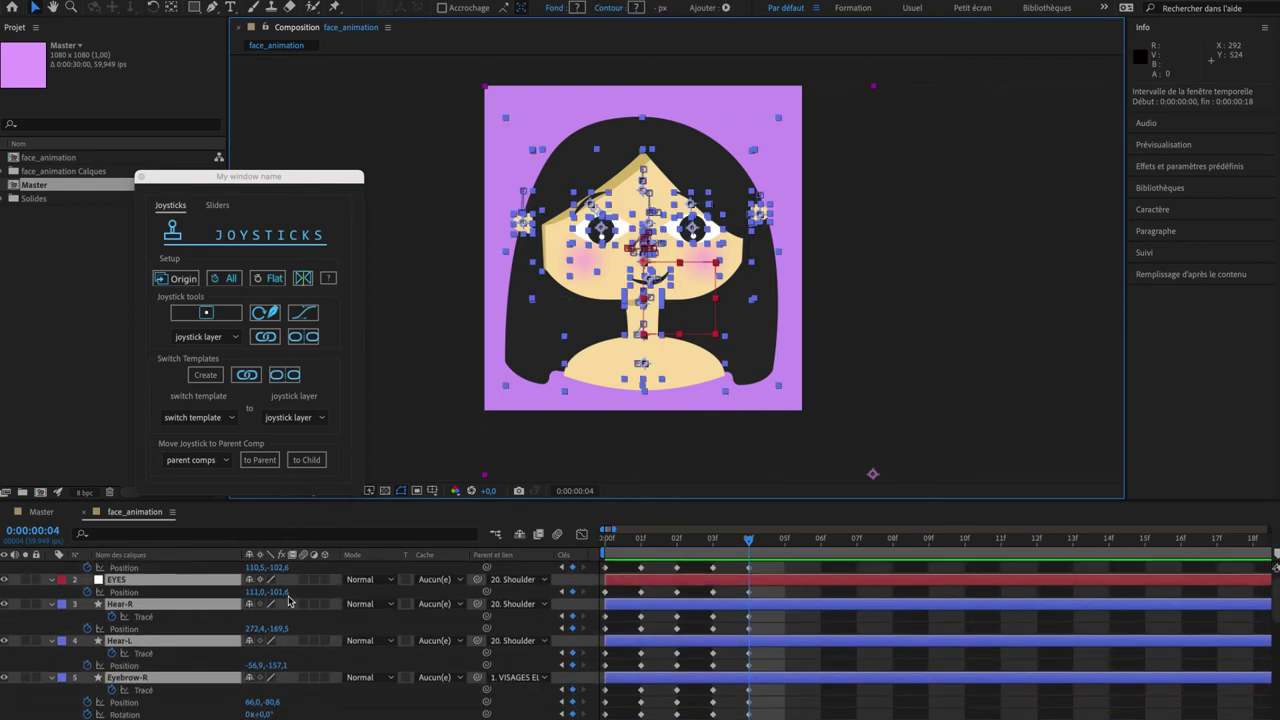
{"action": "left_click", "coordinate": [190, 702]}
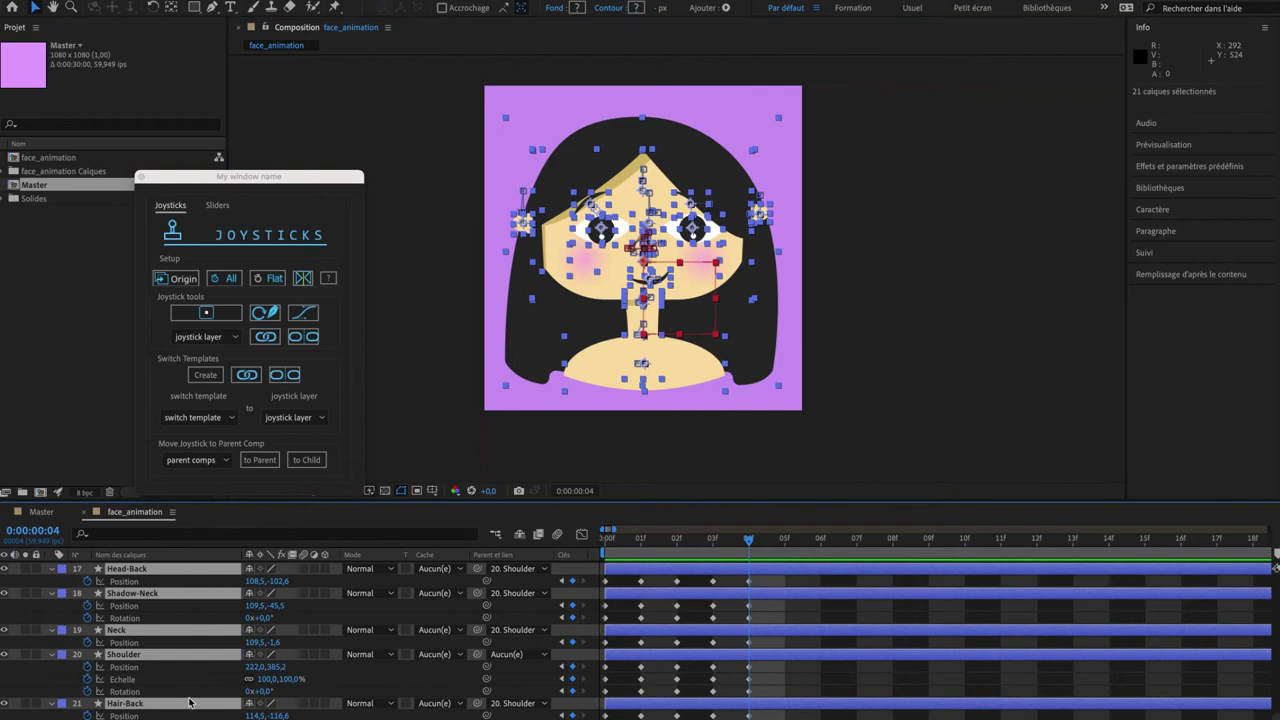
{"action": "scroll", "coordinate": [190, 702], "scroll_direction": "up", "scroll_amount": 10}
{"action": "key", "text": "u"}
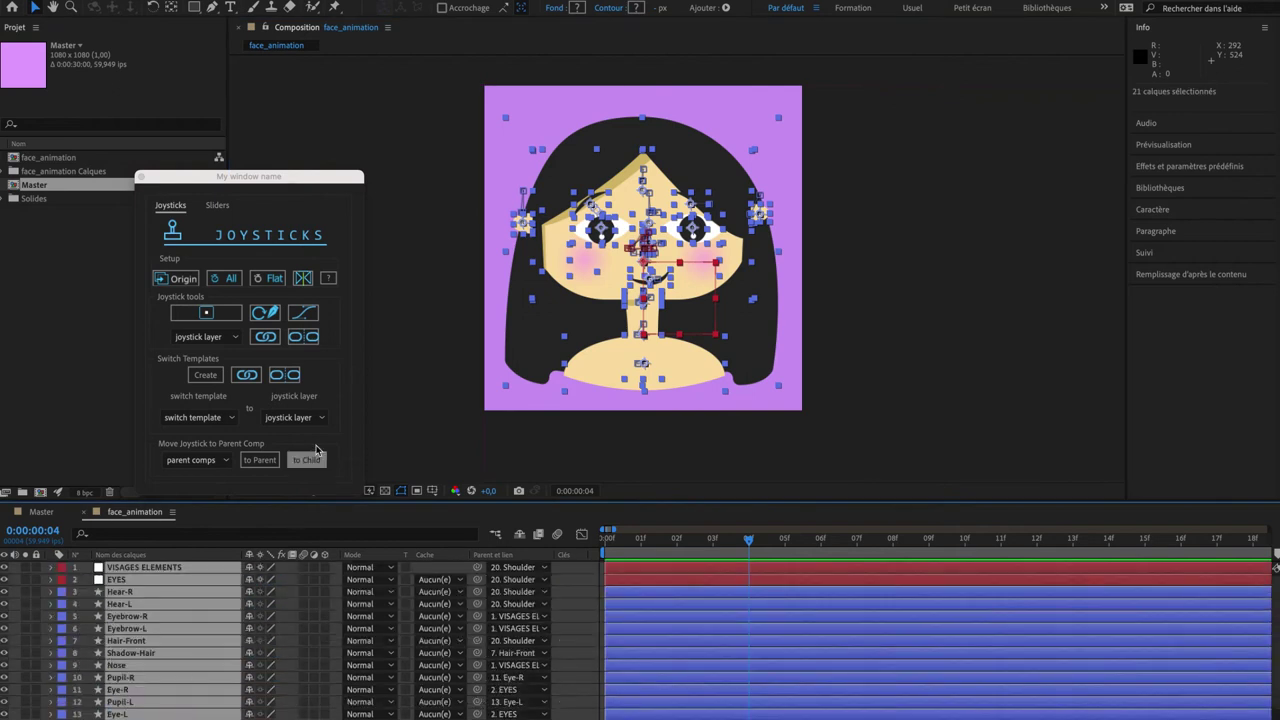
{"action": "left_click", "coordinate": [221, 319]}
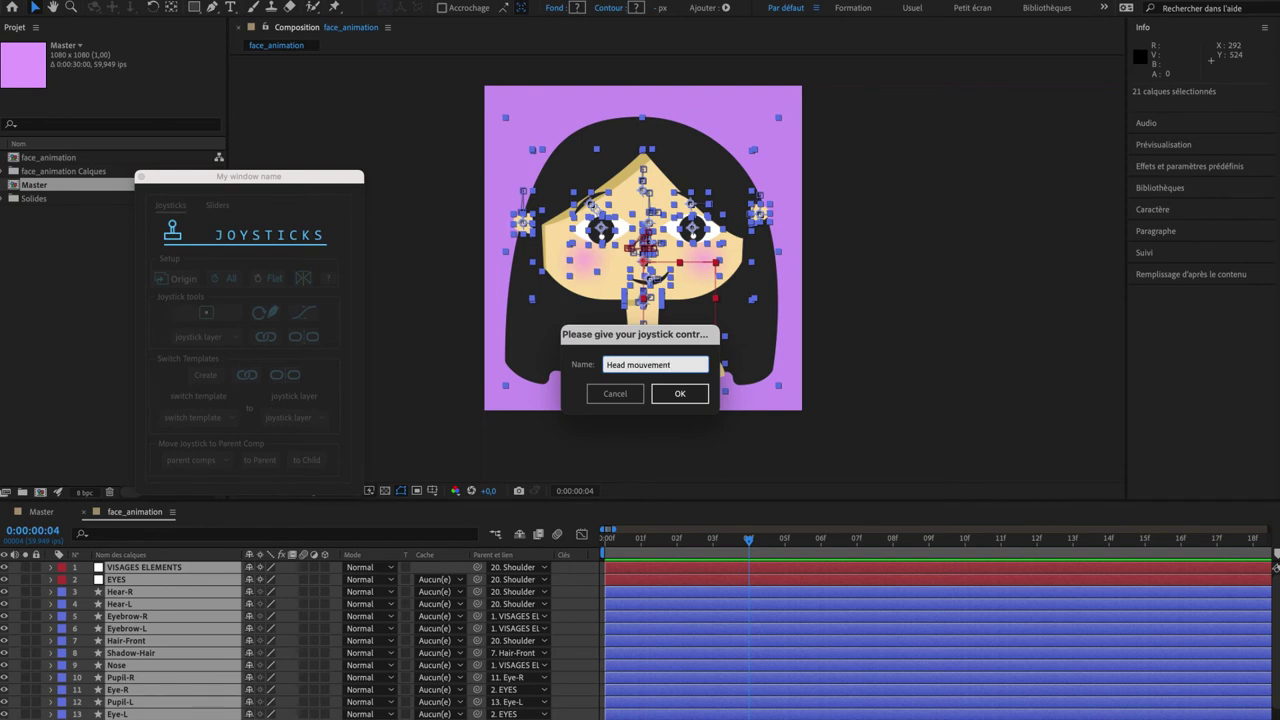
{"action": "type", "text": "Head mouvement"}
{"action": "left_click", "coordinate": [683, 393]}
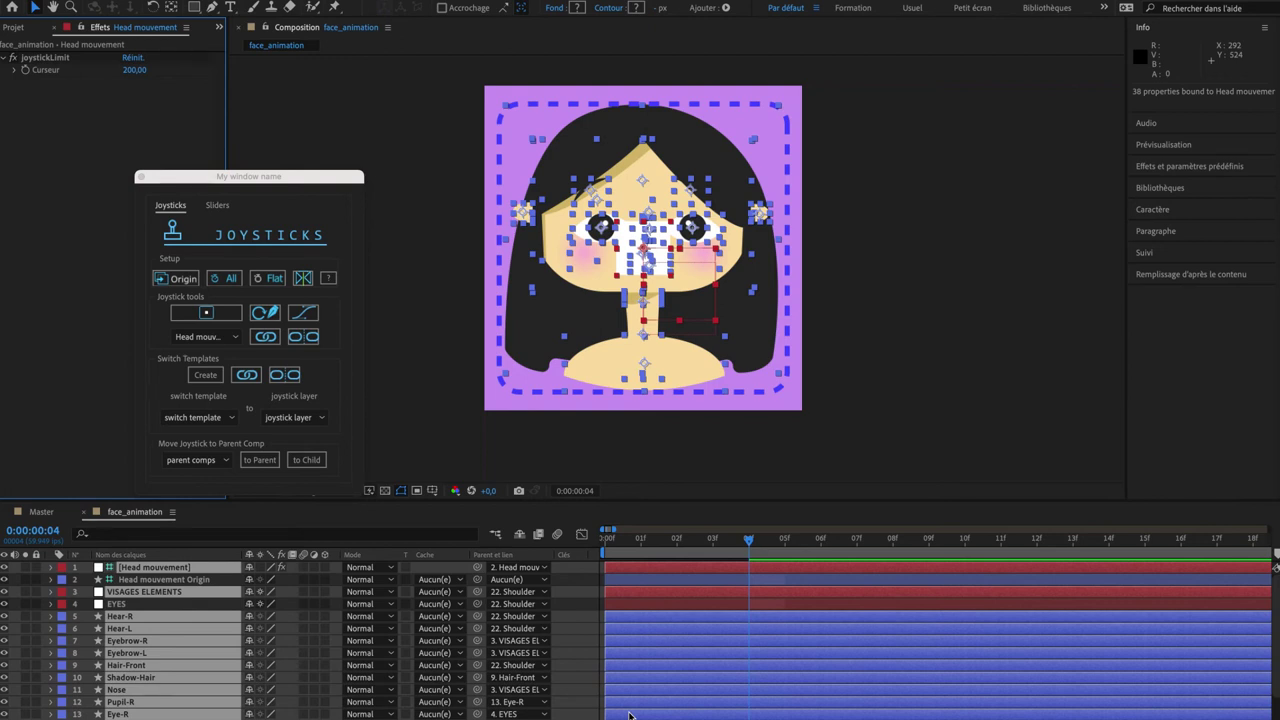
Step: Set the face_animation composition size to 1920 × 1080 px with the aspect ratio unlocked
{"action": "left_click", "coordinate": [165, 580]}
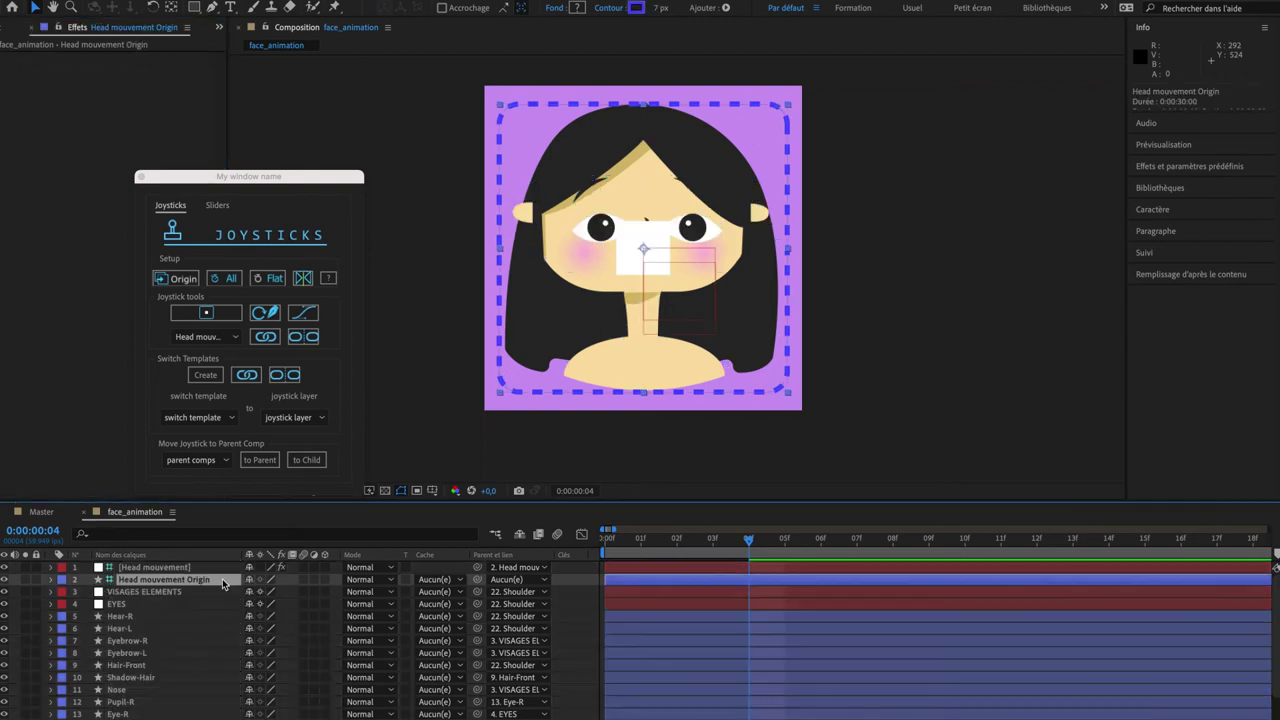
{"action": "key", "text": "super+k"}
{"action": "key", "text": "Tab"}
{"action": "type", "text": "1920"}
{"action": "key", "text": "Tab"}
{"action": "left_click", "coordinate": [585, 308]}
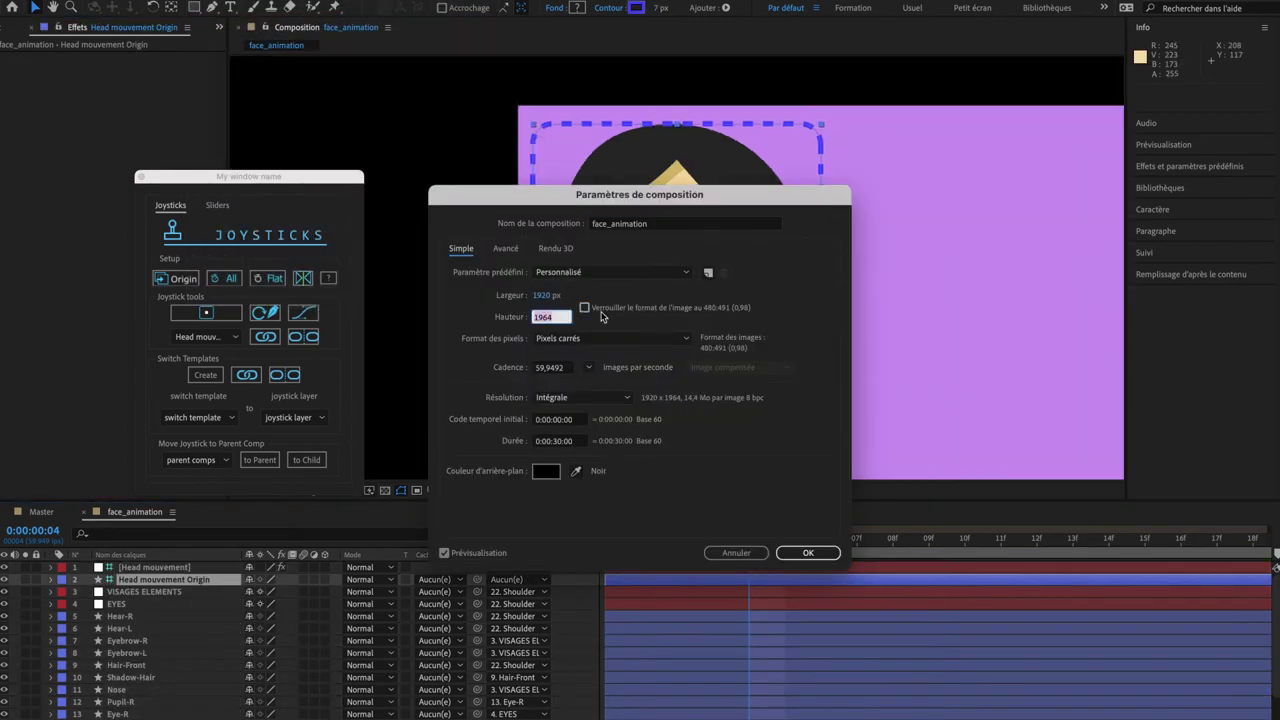
{"action": "type", "text": "1080"}
Step: Sample the purple as the composition background colour, apply the settings and fit the enlarged frame in view
{"action": "left_click", "coordinate": [576, 471]}
{"action": "left_click", "coordinate": [864, 452]}
{"action": "left_click", "coordinate": [808, 553]}
{"action": "scroll", "coordinate": [776, 370], "scroll_direction": "down", "scroll_amount": 1}
{"action": "left_click_drag", "start_coordinate": [776, 370], "coordinate": [781, 320]}
Step: Select both Head mouvement joystick layers and shift them left until the controller stands clear beside the face
{"action": "left_click", "coordinate": [165, 568]}
{"action": "left_click", "coordinate": [206, 580], "text": "shift"}
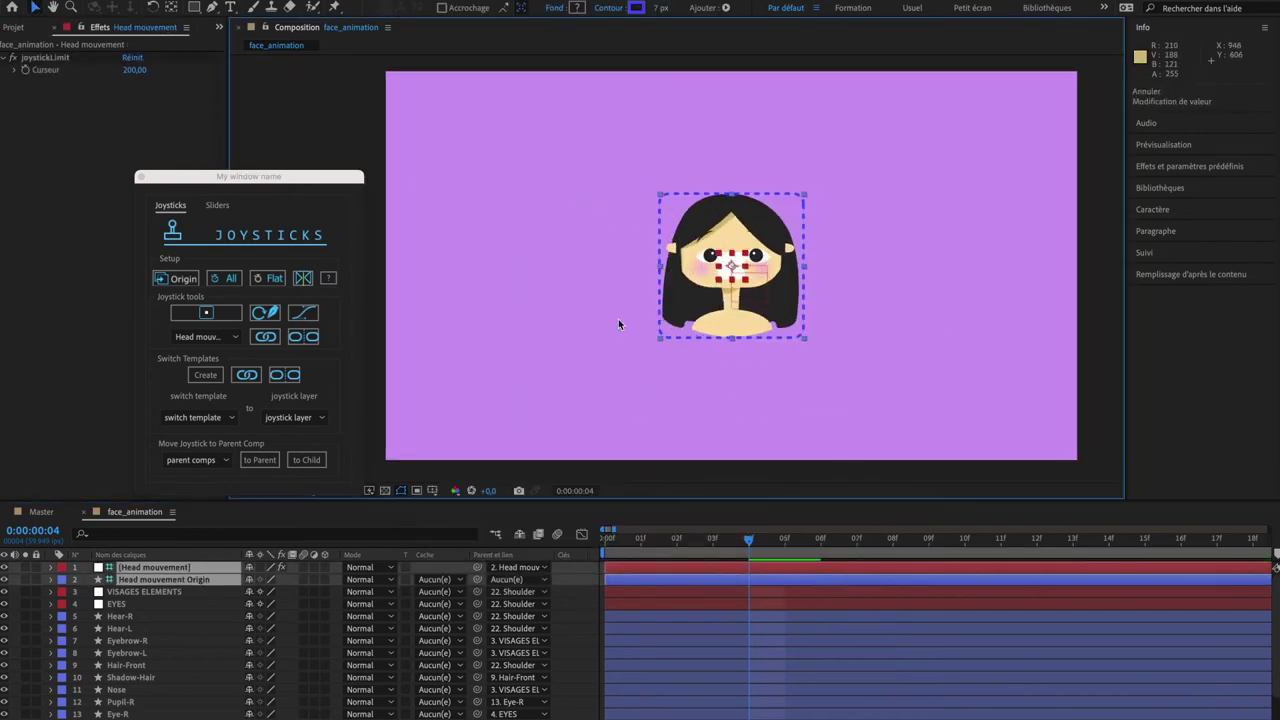
{"action": "left_click", "coordinate": [165, 580]}
{"action": "left_click", "coordinate": [165, 569], "text": "shift"}
{"action": "key", "text": "shift+Left"}
{"action": "key", "text": "shift+Left"}
{"action": "key", "text": "shift+Left"}
{"action": "key", "text": "shift+Left"}
{"action": "key", "text": "shift+Left"}
{"action": "key", "text": "shift+Left"}
{"action": "key", "text": "shift+Left"}
{"action": "key", "text": "shift+Left"}
{"action": "key", "text": "shift+Left"}
{"action": "key", "text": "shift+Left"}
{"action": "key", "text": "shift+Left"}
{"action": "key", "text": "shift+Left"}
{"action": "key", "text": "shift+Left"}
{"action": "key", "text": "shift+Left"}
{"action": "key", "text": "shift+Left"}
{"action": "key", "text": "shift+Left"}
{"action": "key", "text": "shift+Left"}
{"action": "key", "text": "shift+Left"}
{"action": "key", "text": "shift+Left"}
{"action": "key", "text": "shift+Left"}
{"action": "key", "text": "shift+Left"}
{"action": "key", "text": "shift+Left"}
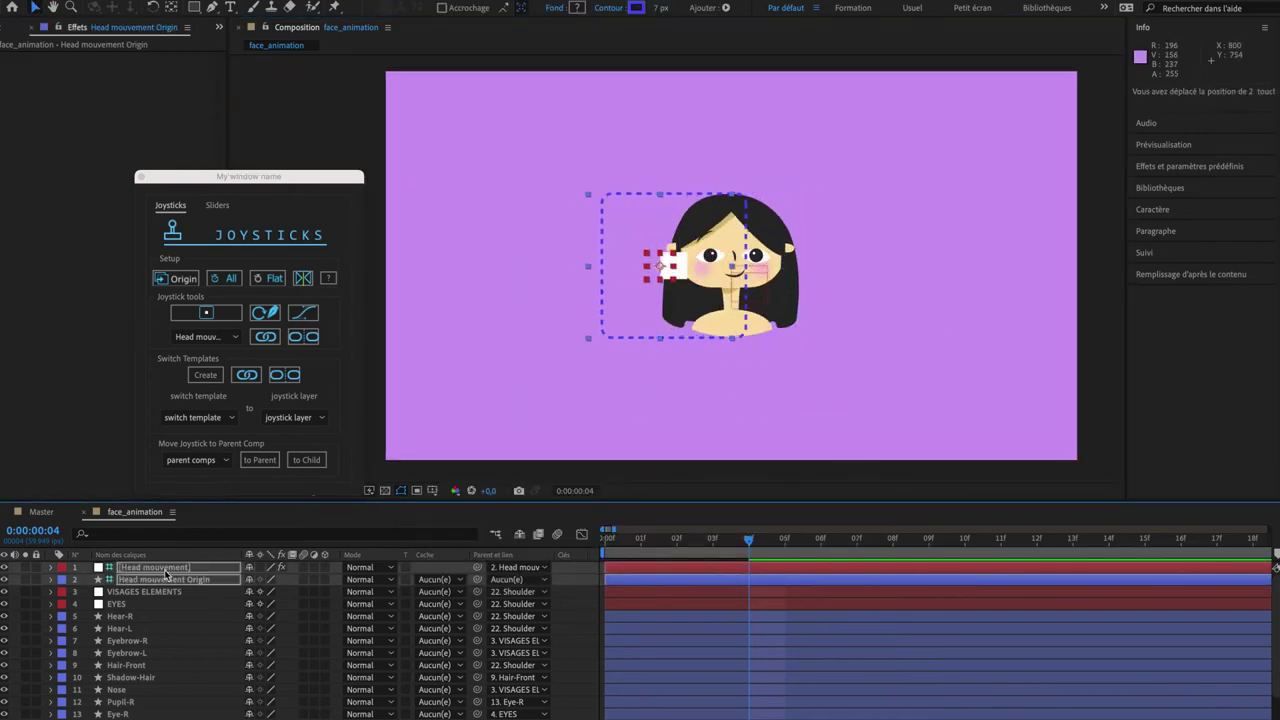
{"action": "key", "text": "shift+Left"}
{"action": "key", "text": "shift+Left"}
{"action": "key", "text": "shift+Left"}
{"action": "key", "text": "shift+Left"}
{"action": "key", "text": "shift+Left"}
{"action": "key", "text": "shift+Left"}
{"action": "key", "text": "shift+Left"}
{"action": "key", "text": "shift+Left"}
{"action": "key", "text": "shift+Left"}
{"action": "key", "text": "shift+Left"}
{"action": "key", "text": "shift+Left"}
{"action": "key", "text": "shift+Left"}
{"action": "key", "text": "shift+Left"}
{"action": "key", "text": "shift+Left"}
{"action": "key", "text": "shift+Left"}
{"action": "key", "text": "shift+Left"}
{"action": "key", "text": "shift+Left"}
{"action": "key", "text": "shift+Left"}
Step: Test the head joystick by moving its handle around inside the frame and back near the centre
{"action": "left_click", "coordinate": [188, 580]}
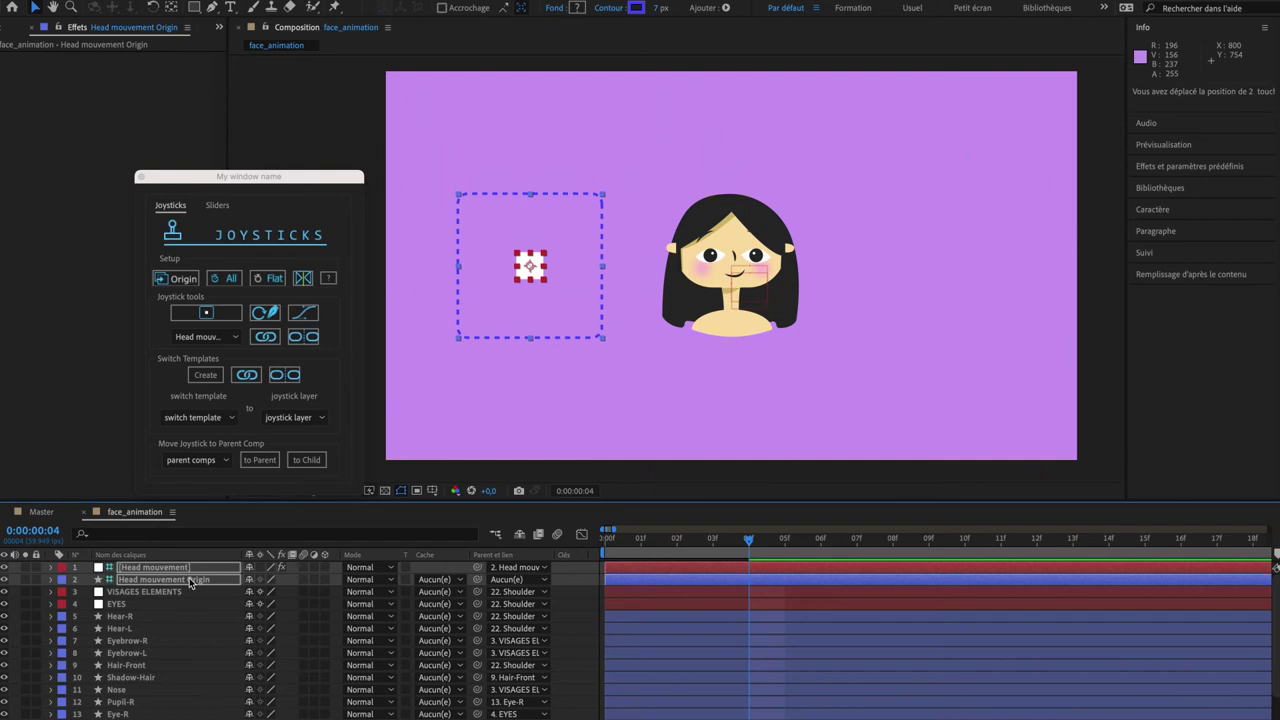
{"action": "left_click", "coordinate": [576, 596]}
{"action": "mouse_move", "coordinate": [531, 268]}
{"action": "left_mouse_down"}
{"action": "mouse_move", "coordinate": [594, 264]}
{"action": "mouse_move", "coordinate": [545, 282]}
{"action": "mouse_move", "coordinate": [543, 309]}
{"action": "mouse_move", "coordinate": [491, 294]}
{"action": "mouse_move", "coordinate": [478, 272]}
{"action": "mouse_move", "coordinate": [517, 209]}
{"action": "mouse_move", "coordinate": [557, 223]}
{"action": "mouse_move", "coordinate": [540, 286]}
{"action": "left_mouse_up"}
{"action": "left_click_drag", "start_coordinate": [523, 322], "coordinate": [535, 271]}
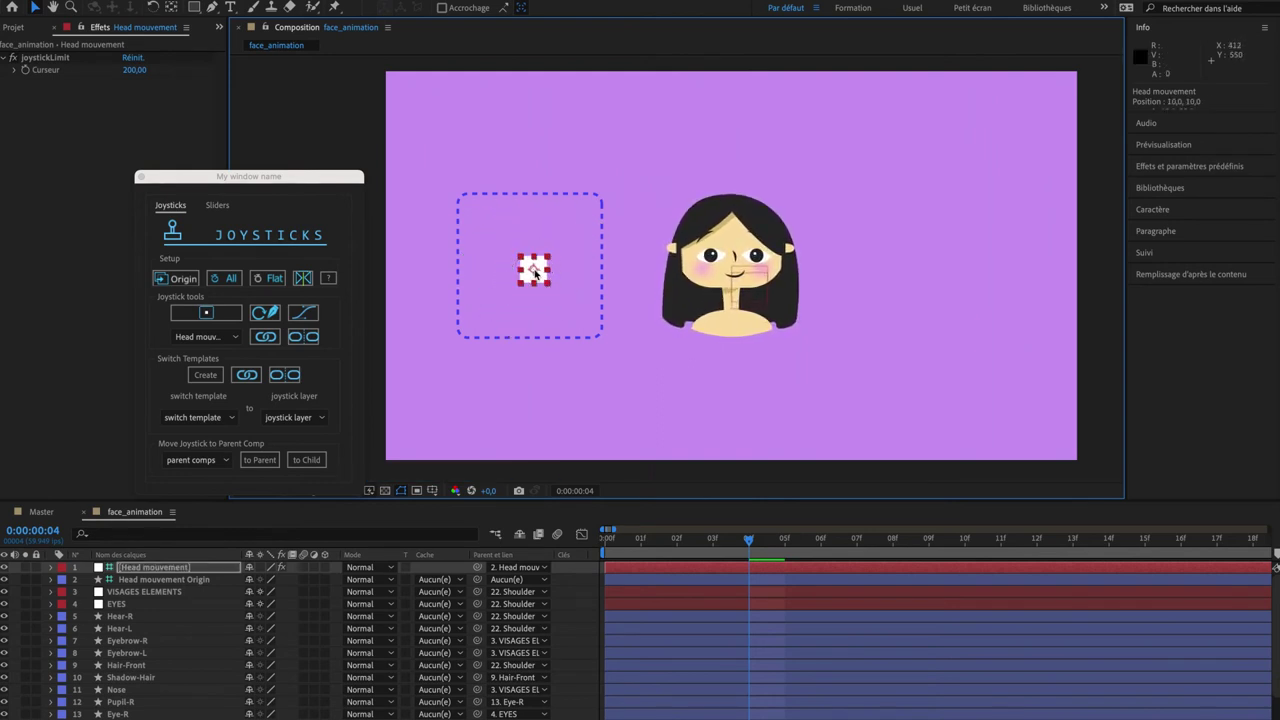
Step: Add a text box reading "Head Mouvement" just below the joystick frame
{"action": "left_click", "coordinate": [552, 388]}
{"action": "key", "text": "ctrl+t"}
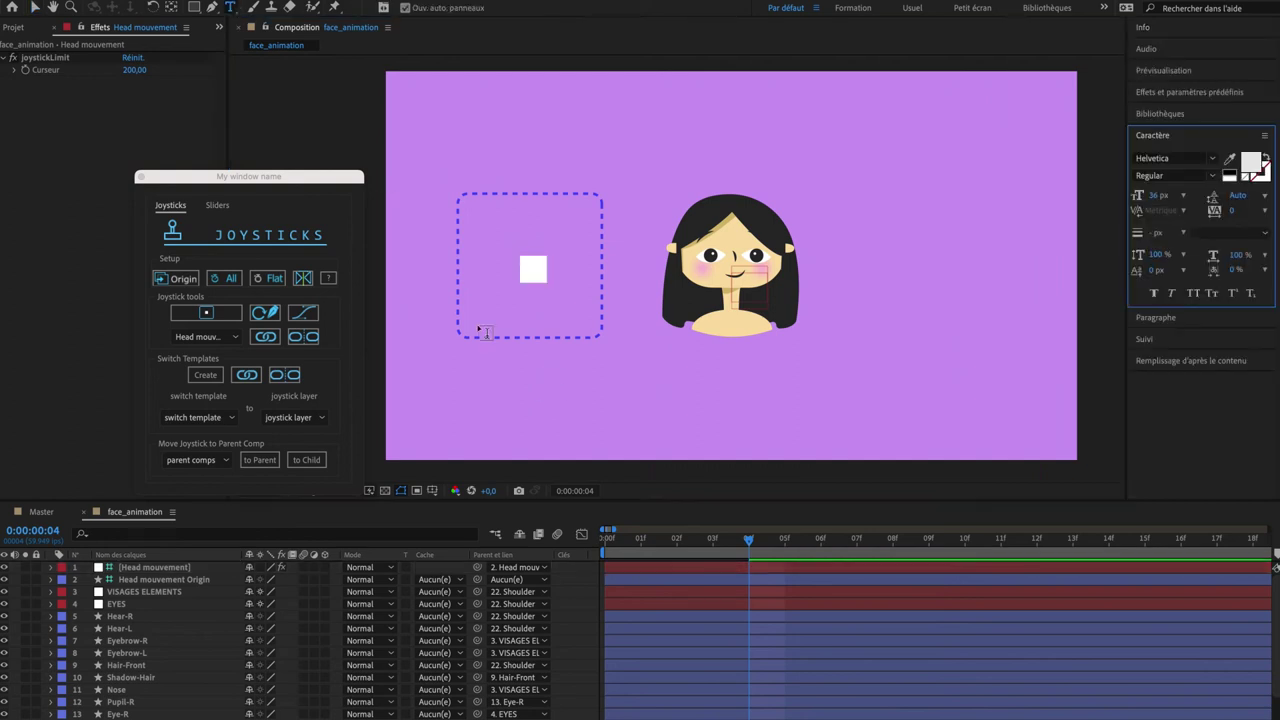
{"action": "left_click_drag", "start_coordinate": [458, 349], "coordinate": [532, 367]}
{"action": "type", "text": "Head Mouvemen"}
Step: Set the label in Helvetica Light Oblique with a black fill
{"action": "left_click", "coordinate": [1156, 318]}
{"action": "left_click", "coordinate": [1160, 178]}
{"action": "left_click", "coordinate": [1153, 135]}
{"action": "left_click", "coordinate": [1198, 176]}
{"action": "key", "text": "Up"}
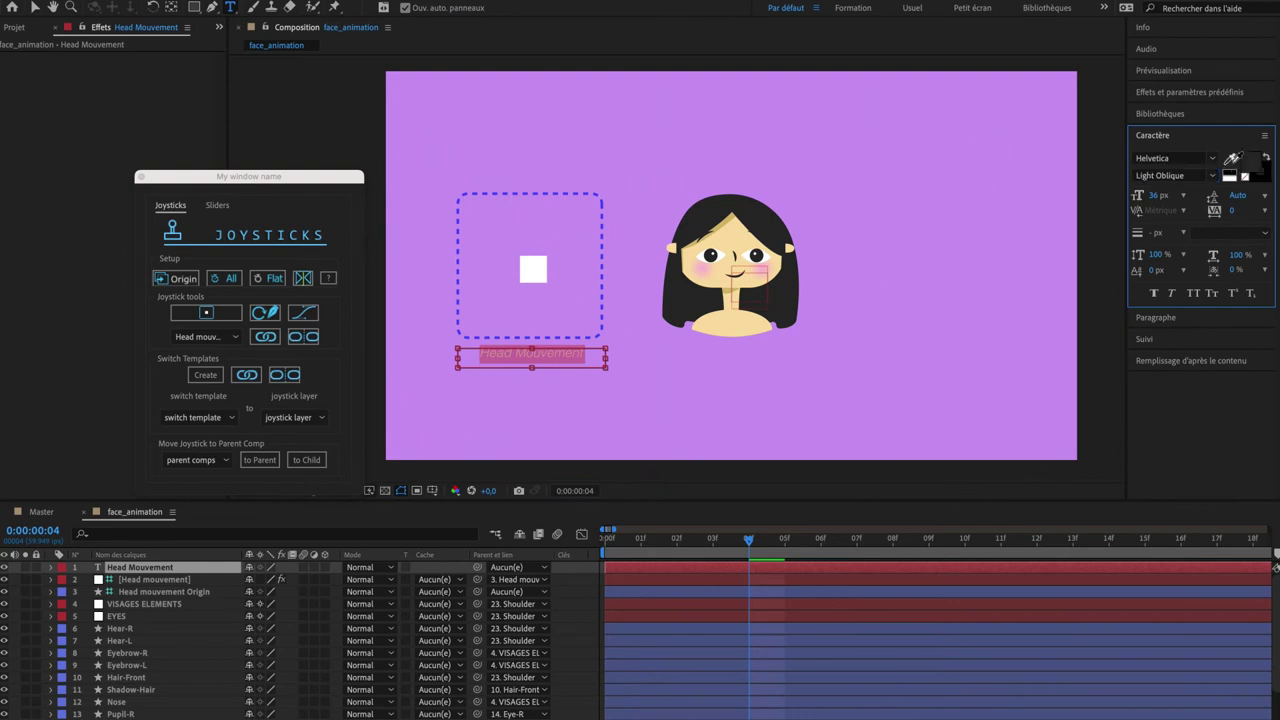
Step: Make the dashed stroke of the Head mouvement Origin frame white and 5 px wide
{"action": "left_click", "coordinate": [180, 579]}
{"action": "left_click", "coordinate": [146, 591]}
{"action": "left_click", "coordinate": [51, 592]}
{"action": "left_click", "coordinate": [64, 605]}
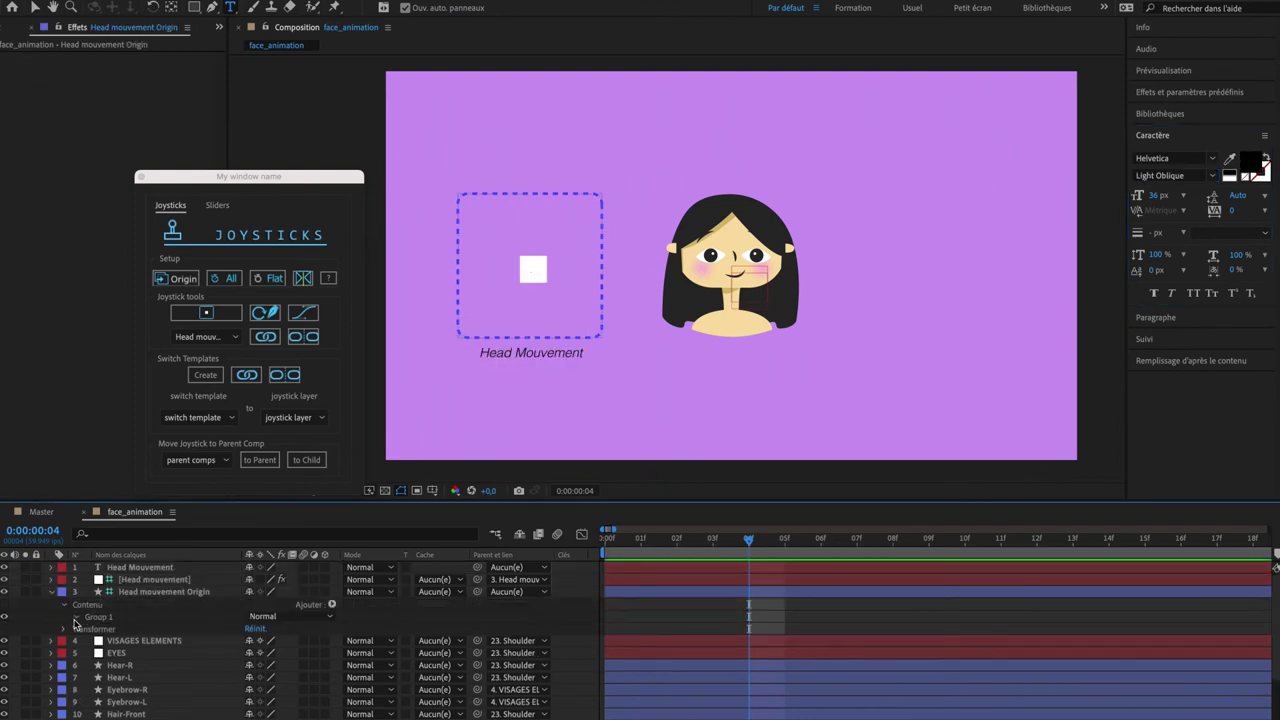
{"action": "left_click", "coordinate": [77, 617]}
{"action": "left_click", "coordinate": [89, 641]}
{"action": "left_click", "coordinate": [252, 656]}
{"action": "left_click_drag", "start_coordinate": [480, 323], "coordinate": [463, 296]}
{"action": "left_click", "coordinate": [777, 298]}
{"action": "left_click", "coordinate": [251, 680]}
{"action": "type", "text": "5"}
{"action": "left_click", "coordinate": [230, 664]}
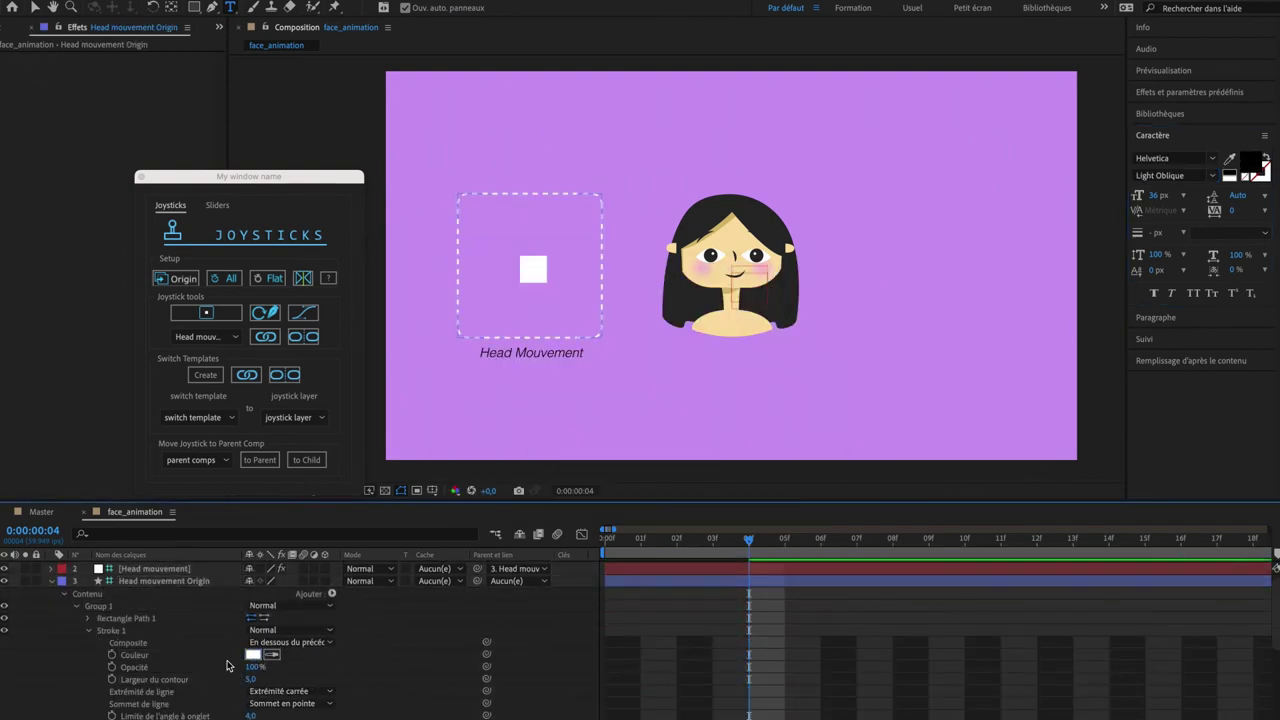
Step: Scale the Head mouvement Origin frame to 65% and raise the text label to position 403, 756
{"action": "left_click", "coordinate": [190, 581]}
{"action": "scroll", "coordinate": [213, 666], "scroll_direction": "down", "scroll_amount": 5}
{"action": "key", "text": "s"}
{"action": "left_click_drag", "start_coordinate": [282, 580], "coordinate": [228, 578]}
{"action": "scroll", "coordinate": [171, 600], "scroll_direction": "up", "scroll_amount": 2}
{"action": "left_click", "coordinate": [150, 567]}
{"action": "key", "text": "p"}
Step: Try to parent the two joystick layers to the text label and undo it
{"action": "left_click", "coordinate": [190, 592]}
{"action": "left_click", "coordinate": [190, 604], "text": "shift"}
{"action": "left_click_drag", "start_coordinate": [478, 604], "coordinate": [186, 570]}
{"action": "key", "text": "super+z"}
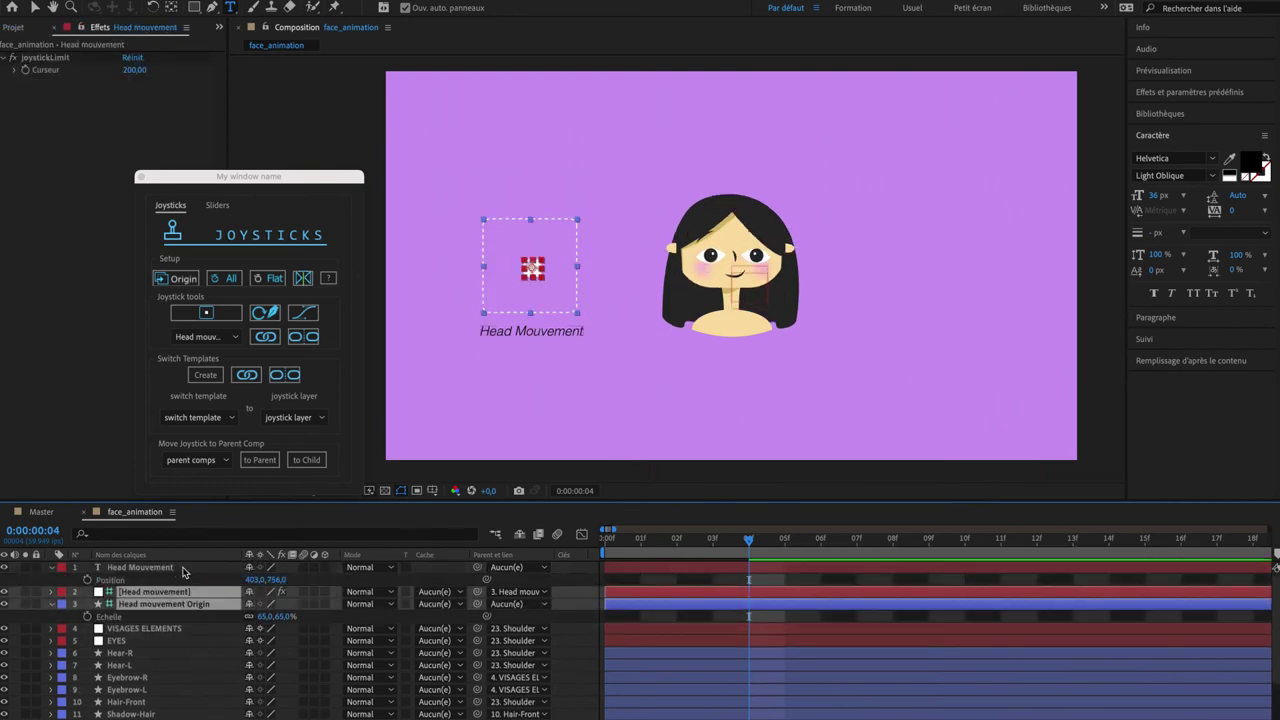
Step: Parent the Head Mouvement text label to the [Head mouvement] joystick layer
{"action": "left_click", "coordinate": [184, 568]}
{"action": "left_click", "coordinate": [190, 592], "text": "shift"}
{"action": "left_click", "coordinate": [190, 604]}
{"action": "left_click", "coordinate": [190, 568], "text": "super"}
{"action": "left_click_drag", "start_coordinate": [478, 567], "coordinate": [195, 592]}
{"action": "left_click", "coordinate": [198, 593]}
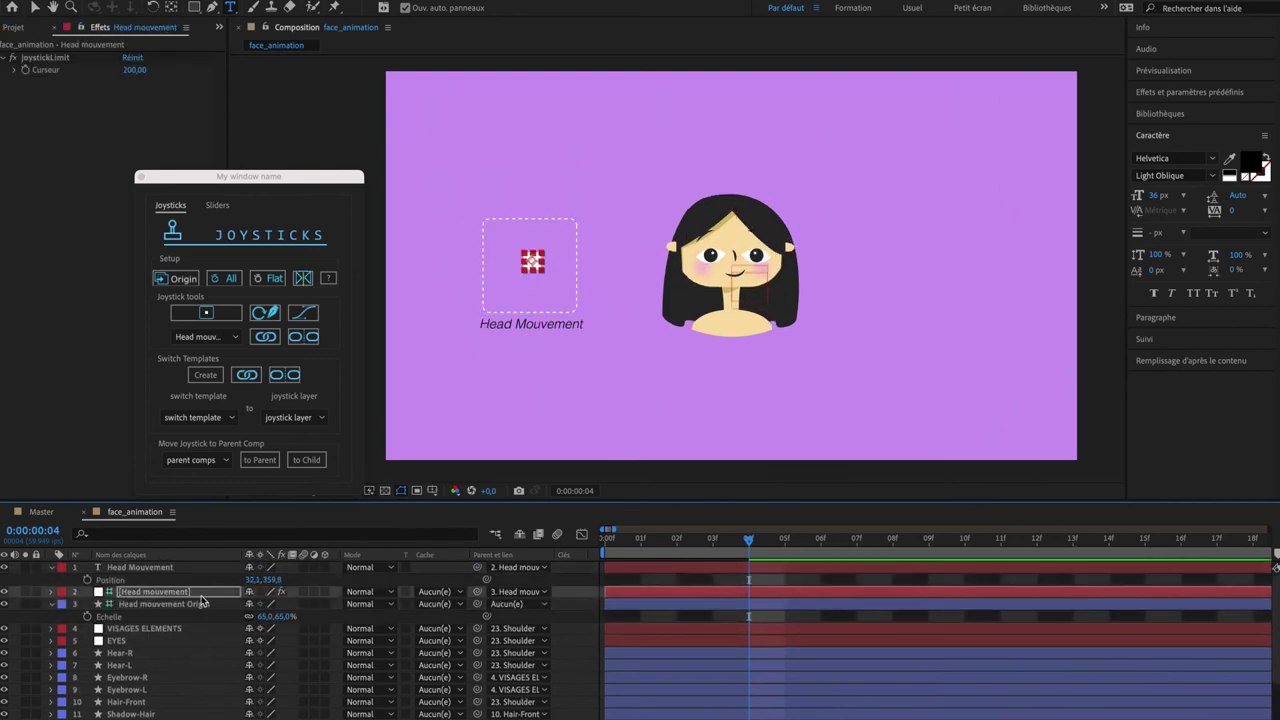
Step: Move the head joystick together with its label up and left into the upper-left corner of the composition
{"action": "left_click", "coordinate": [198, 604]}
{"action": "left_click", "coordinate": [194, 570], "text": "shift"}
{"action": "key", "text": "shift+Up"}
{"action": "key", "text": "shift+Up"}
{"action": "key", "text": "shift+Up"}
{"action": "key", "text": "shift+Up"}
{"action": "key", "text": "shift+Up"}
{"action": "key", "text": "shift+Up"}
{"action": "key", "text": "shift+Up"}
{"action": "key", "text": "shift+Up"}
{"action": "key", "text": "shift+Up"}
{"action": "key", "text": "shift+Up"}
{"action": "key", "text": "shift+Up"}
{"action": "key", "text": "shift+Up"}
{"action": "key", "text": "shift+Up"}
{"action": "key", "text": "shift+Up"}
{"action": "key", "text": "shift+Up"}
{"action": "key", "text": "shift+Up"}
{"action": "key", "text": "shift+Up"}
{"action": "key", "text": "shift+Left"}
{"action": "key", "text": "shift+Left"}
{"action": "key", "text": "shift+Left"}
{"action": "key", "text": "shift+Left"}
{"action": "key", "text": "shift+Left"}
{"action": "key", "text": "shift+Left"}
{"action": "key", "text": "shift+Left"}
{"action": "key", "text": "shift+Left"}
{"action": "key", "text": "shift+Left"}
{"action": "key", "text": "shift+Left"}
Step: Set the label's text size to 30 px and its fill to white
{"action": "left_click", "coordinate": [180, 570]}
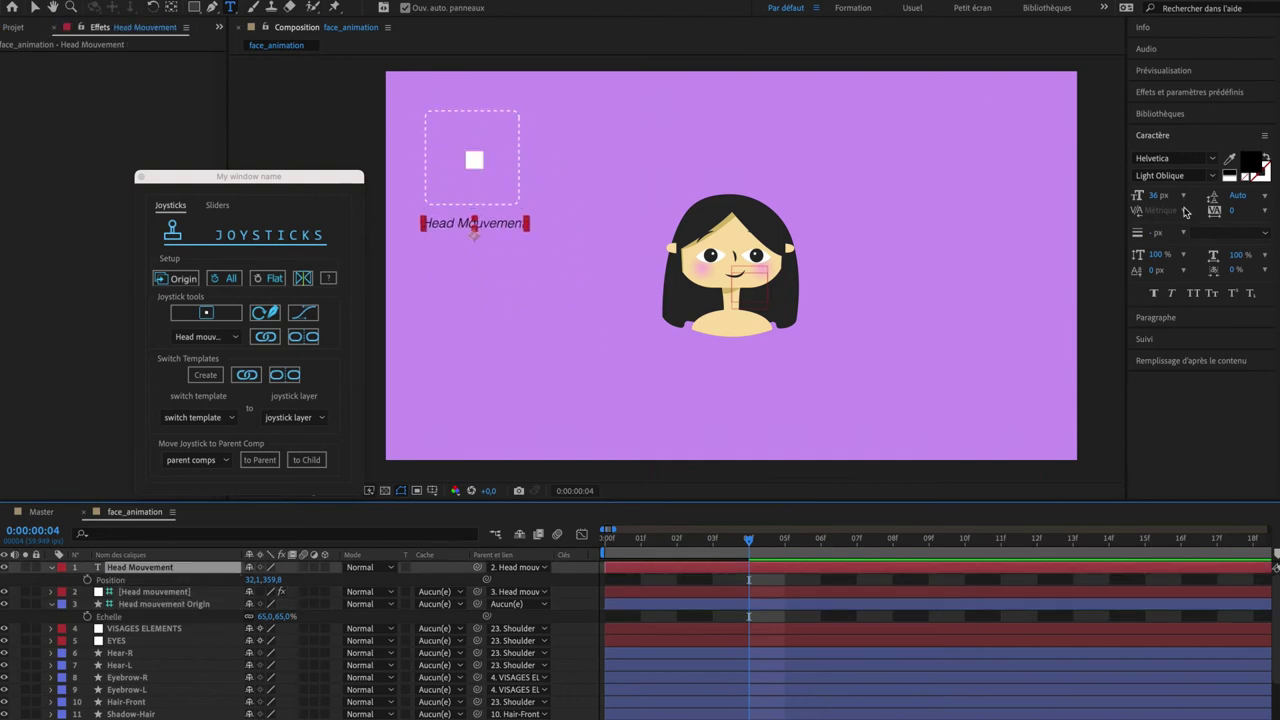
{"action": "left_click_drag", "start_coordinate": [1158, 196], "coordinate": [1150, 196]}
{"action": "left_click", "coordinate": [1231, 175]}
Step: Deselect the layers and test the repositioned head joystick by moving its handle
{"action": "left_click", "coordinate": [131, 653]}
{"action": "left_click", "coordinate": [637, 617]}
{"action": "key", "text": "v"}
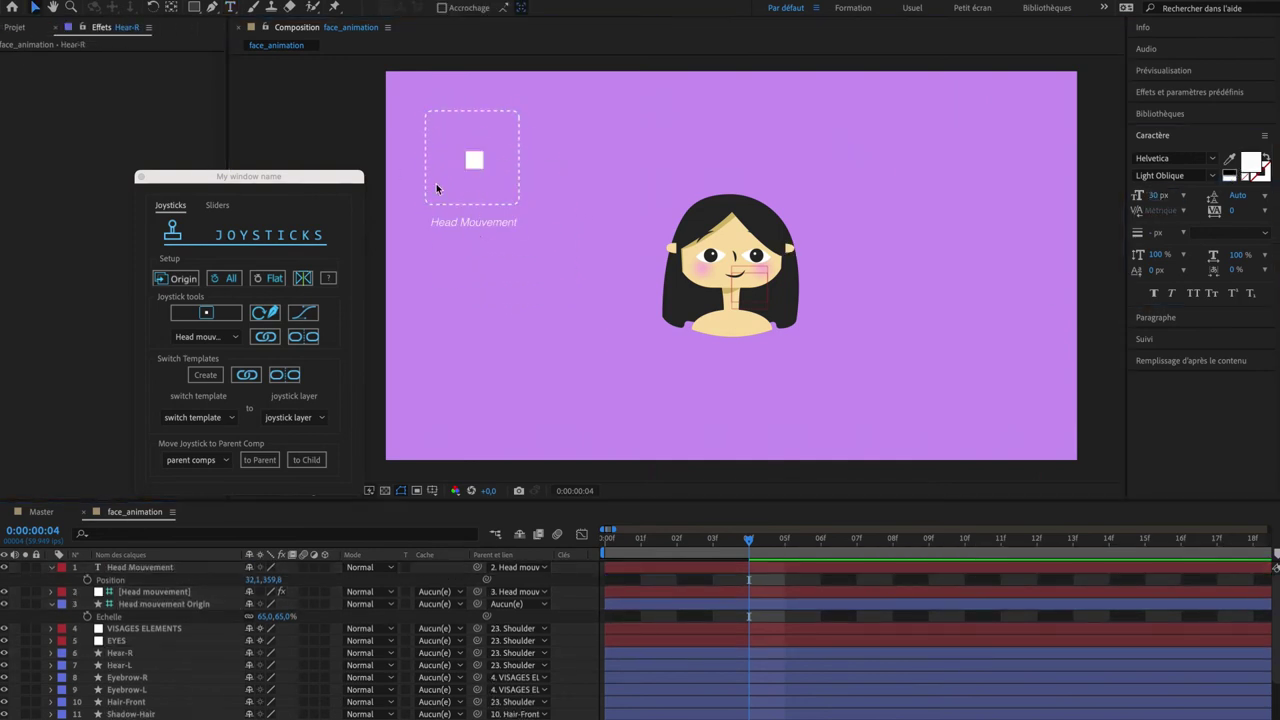
{"action": "mouse_move", "coordinate": [476, 161]}
{"action": "left_mouse_down"}
{"action": "mouse_move", "coordinate": [501, 163]}
{"action": "mouse_move", "coordinate": [452, 163]}
{"action": "mouse_move", "coordinate": [511, 172]}
{"action": "mouse_move", "coordinate": [480, 157]}
{"action": "left_mouse_up"}
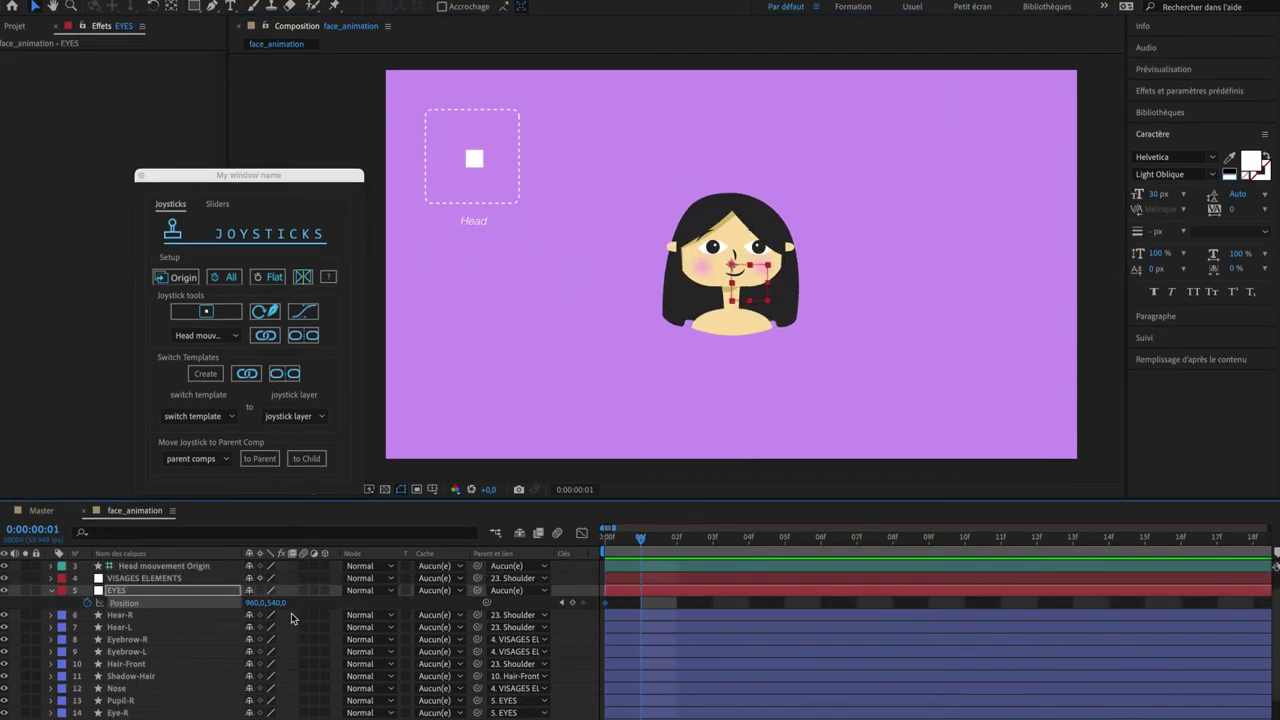
Step: Keyframe the EYES null's position for the gaze directions on frames 1 to 4, ending at 953, 545
{"action": "left_click", "coordinate": [265, 604]}
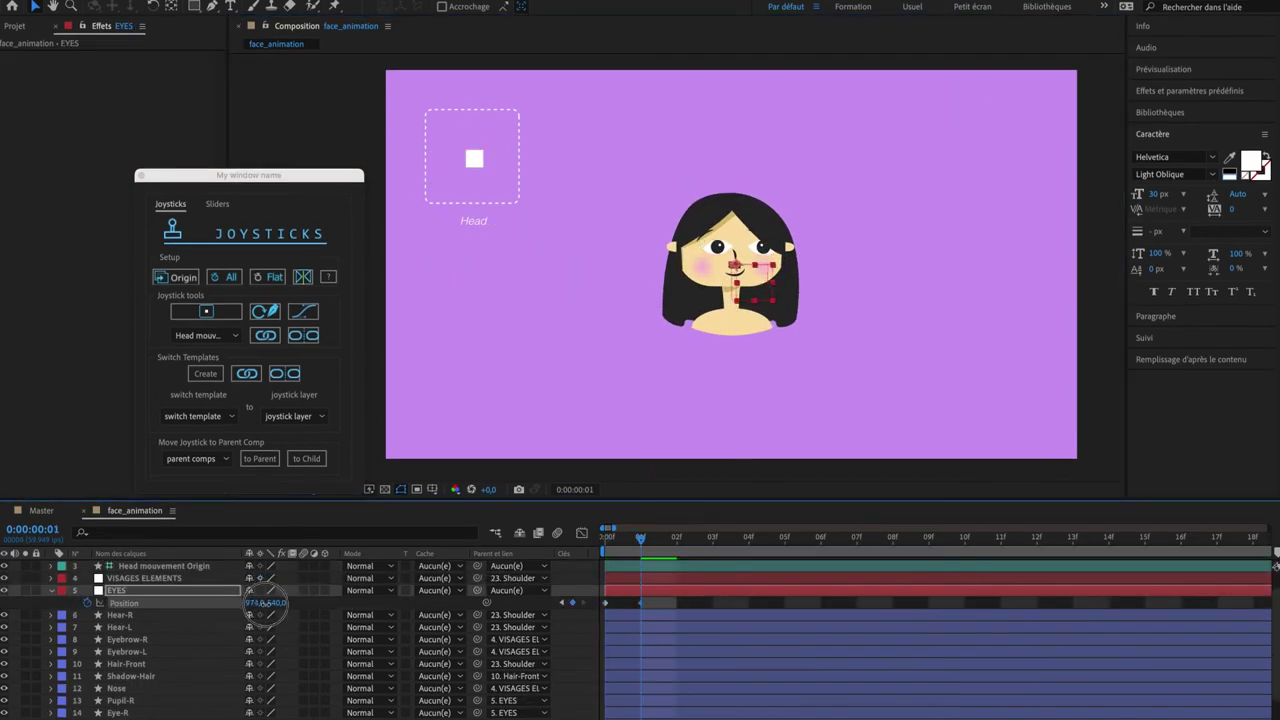
{"action": "left_click_drag", "start_coordinate": [262, 603], "coordinate": [292, 605]}
{"action": "key", "text": "Page_Down"}
{"action": "key", "text": "Page_Down"}
Step: Create a joystick controller named "Eyes" from the EYES null's position keyframes
{"action": "left_click", "coordinate": [222, 316]}
{"action": "left_click", "coordinate": [688, 398]}
{"action": "left_click", "coordinate": [214, 311]}
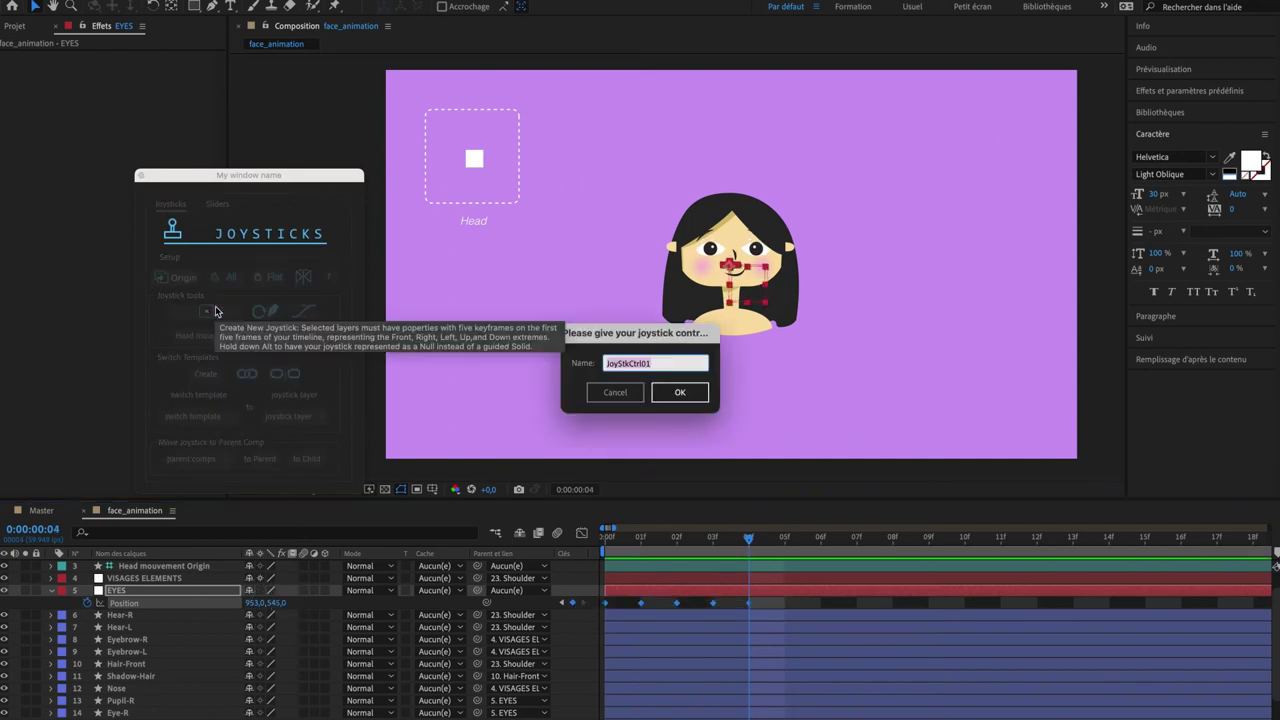
{"action": "key", "text": "Return"}
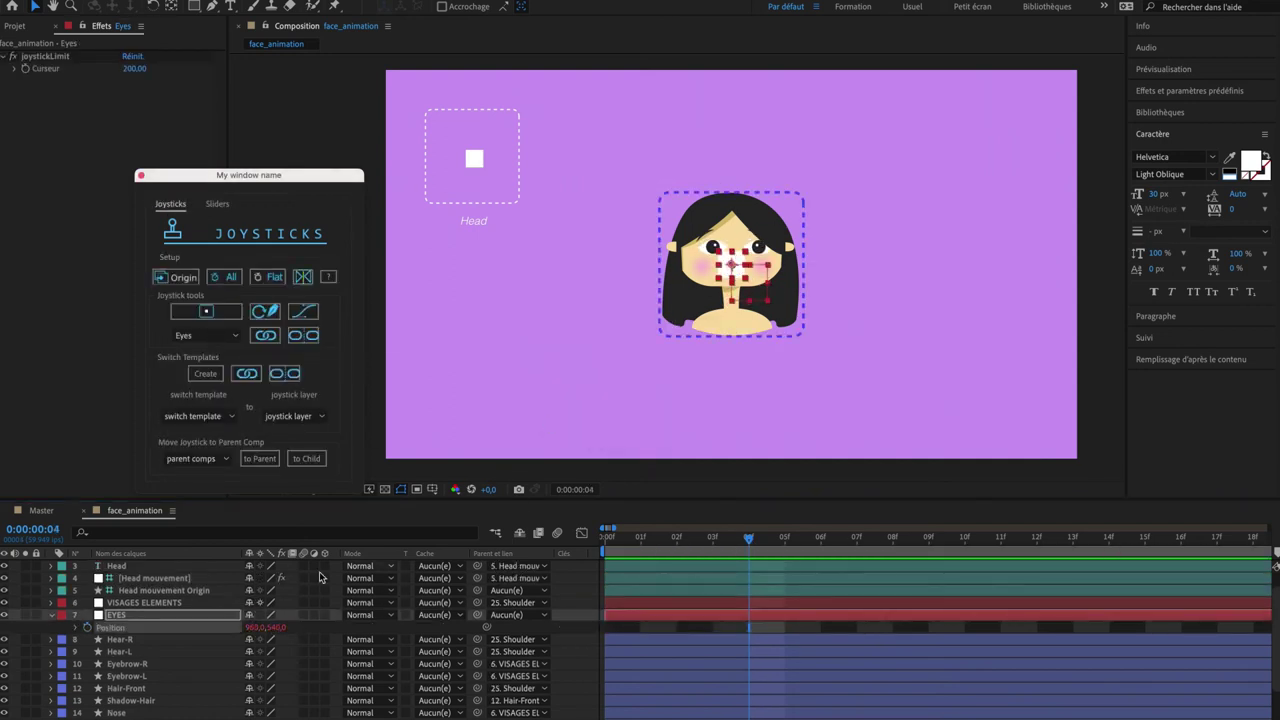
Step: Move the EYES null up the layer stack to directly below the [Eyes] joystick layer
{"action": "scroll", "coordinate": [178, 603], "scroll_direction": "up", "scroll_amount": 2}
{"action": "left_click_drag", "start_coordinate": [142, 639], "coordinate": [165, 574]}
{"action": "left_click", "coordinate": [161, 613]}
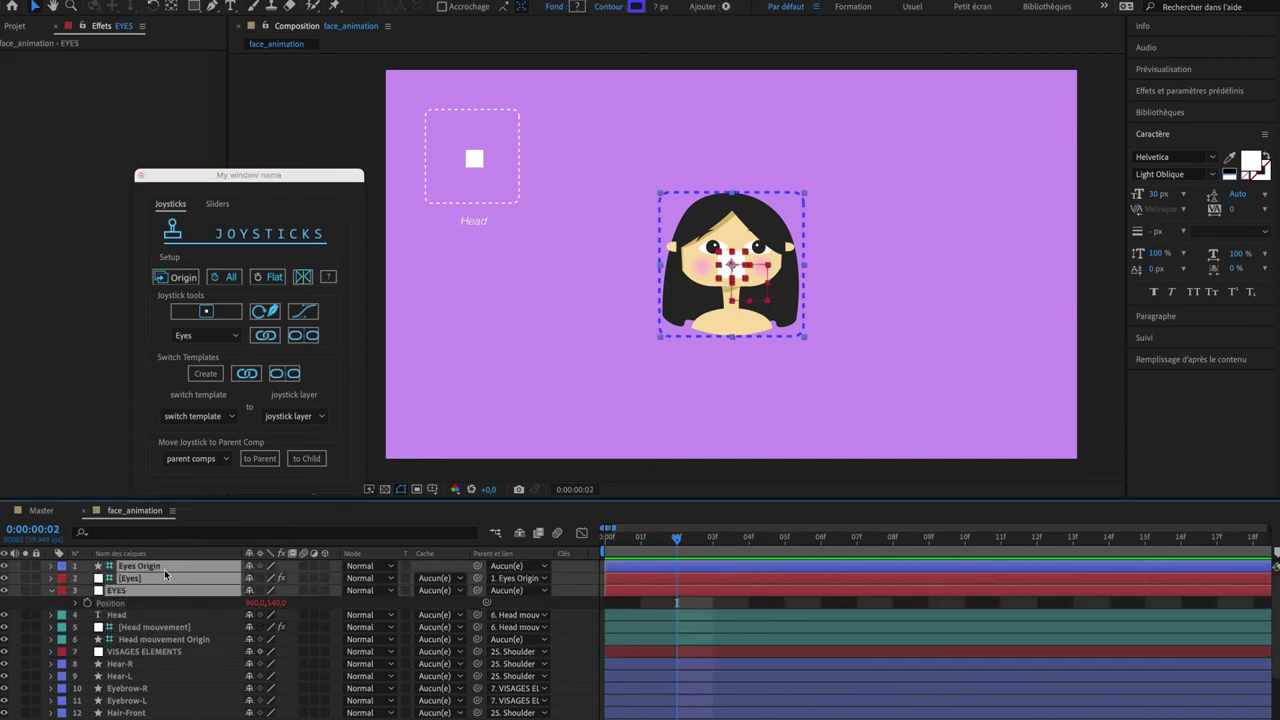
Step: Undo the shift of all three eye layers and move only [Eyes] and Eyes Origin below the Head joystick
{"action": "left_click_drag", "start_coordinate": [252, 602], "coordinate": [238, 594]}
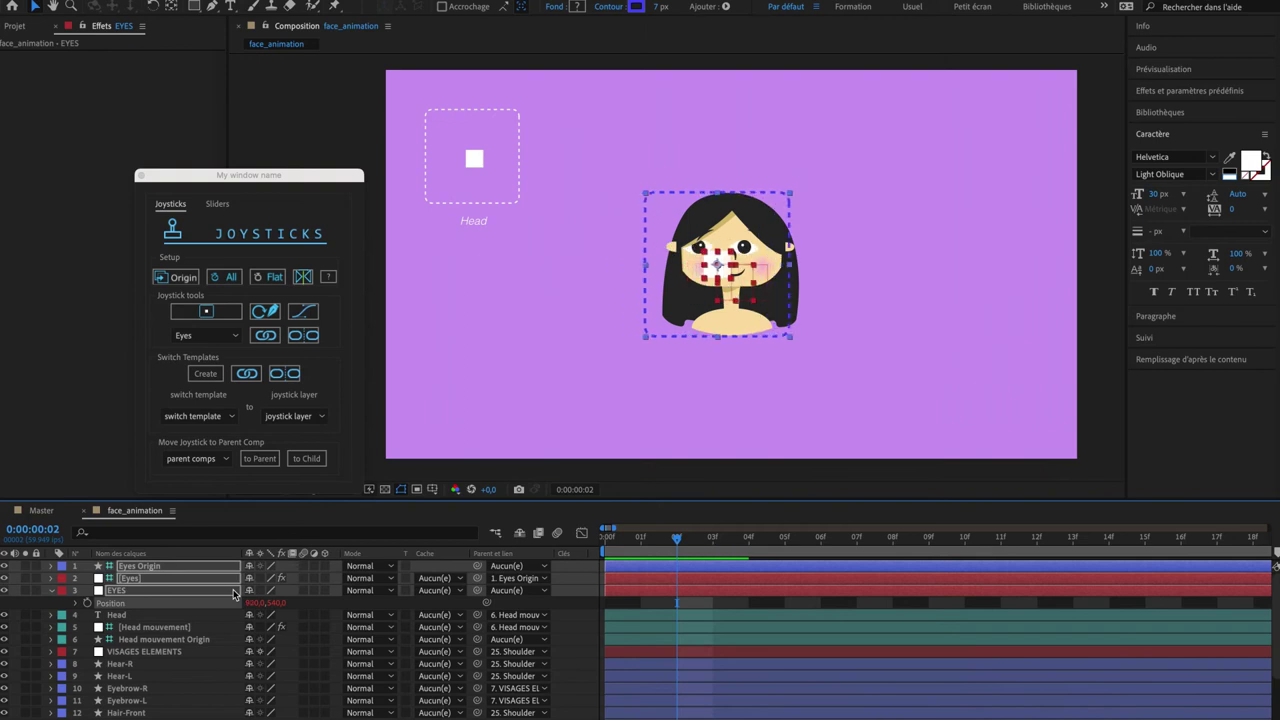
{"action": "key", "text": "super+z"}
{"action": "left_click", "coordinate": [205, 589]}
{"action": "left_click", "coordinate": [180, 578]}
{"action": "left_click", "coordinate": [183, 567], "text": "shift"}
{"action": "left_click_drag", "start_coordinate": [804, 282], "coordinate": [567, 330]}
{"action": "left_click", "coordinate": [224, 592]}
Step: Scale the Eyes Origin frame to 65% to match the head joystick and place it at position 250, 674
{"action": "left_click", "coordinate": [200, 568]}
{"action": "key", "text": "s"}
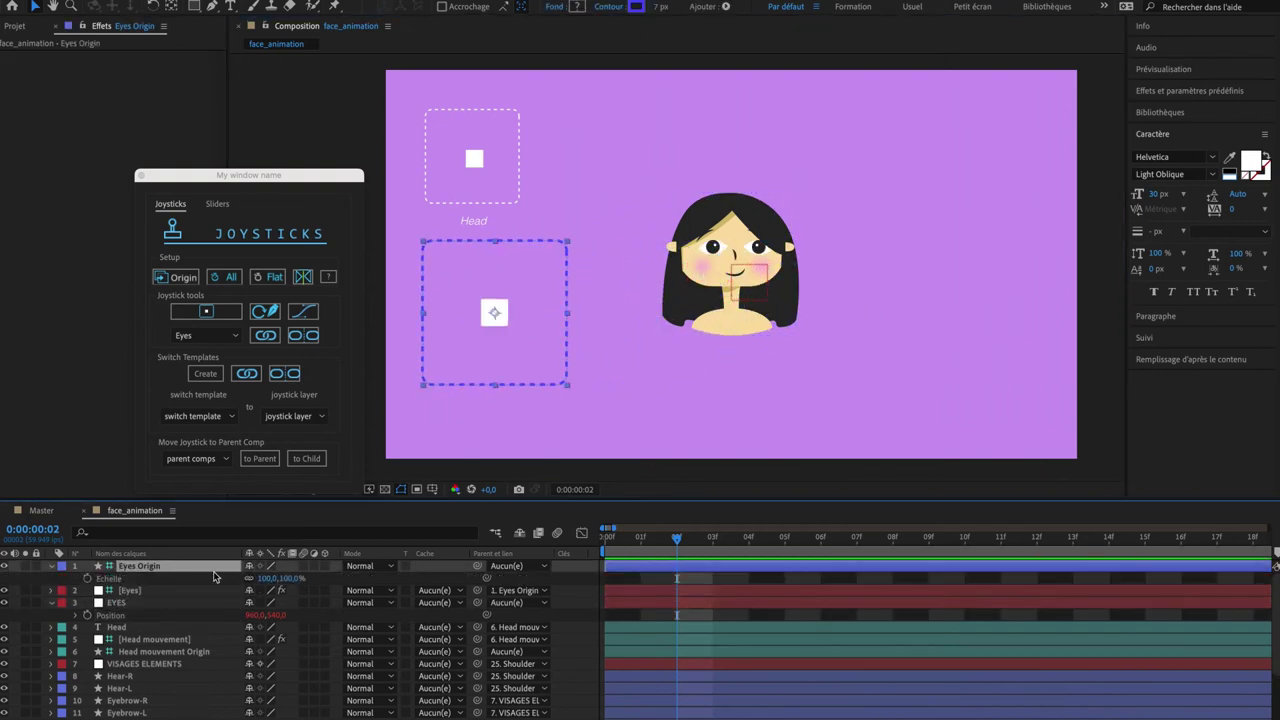
{"action": "left_click", "coordinate": [143, 639]}
{"action": "left_click", "coordinate": [152, 652]}
{"action": "type", "text": "s"}
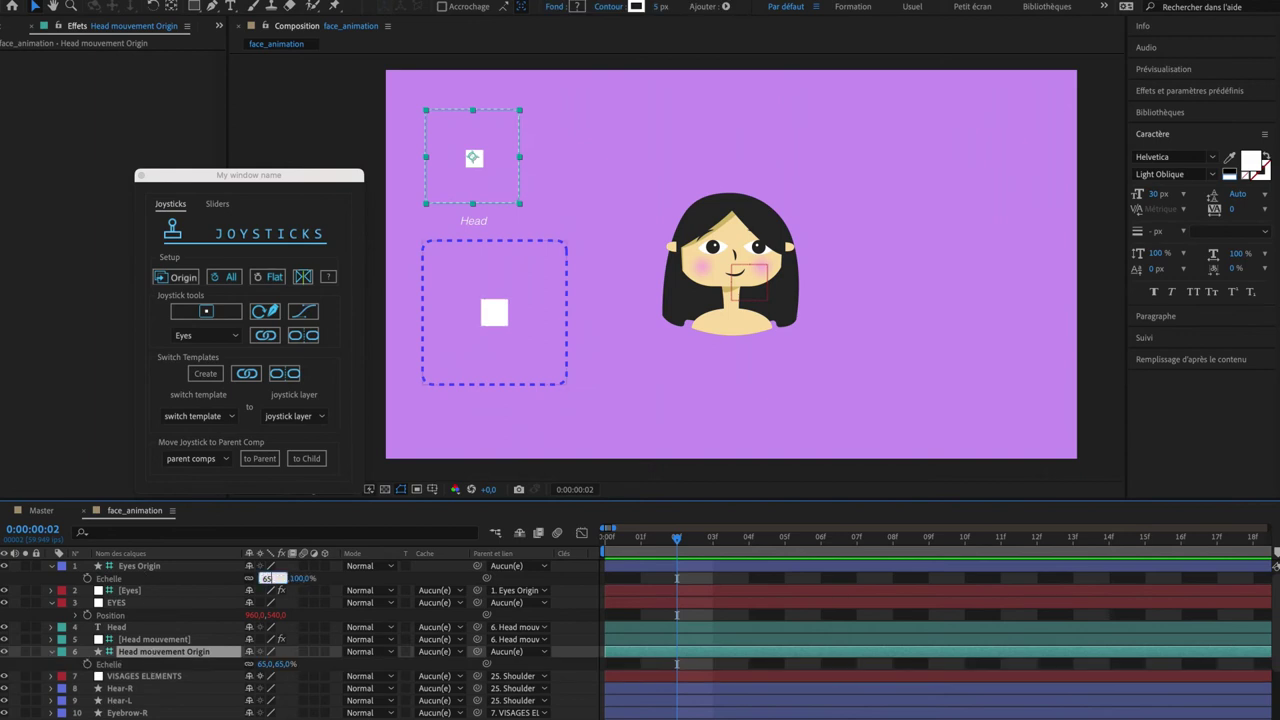
{"action": "type", "text": "65"}
{"action": "key", "text": "Return"}
{"action": "left_click_drag", "start_coordinate": [253, 576], "coordinate": [224, 582]}
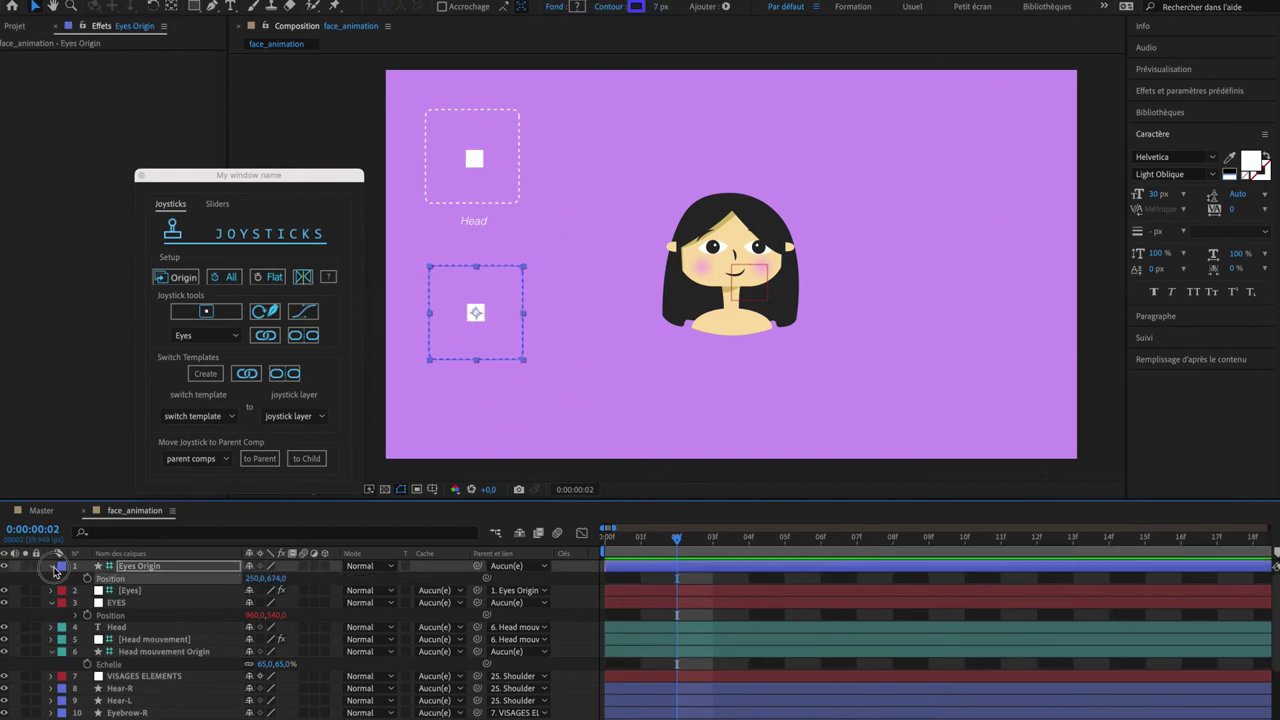
Step: Set the Eyes Origin frame's stroke to white (FFFFFF) with a width of 3
{"action": "left_click", "coordinate": [52, 567]}
{"action": "left_click", "coordinate": [52, 567]}
{"action": "left_click", "coordinate": [64, 580]}
{"action": "left_click", "coordinate": [78, 592]}
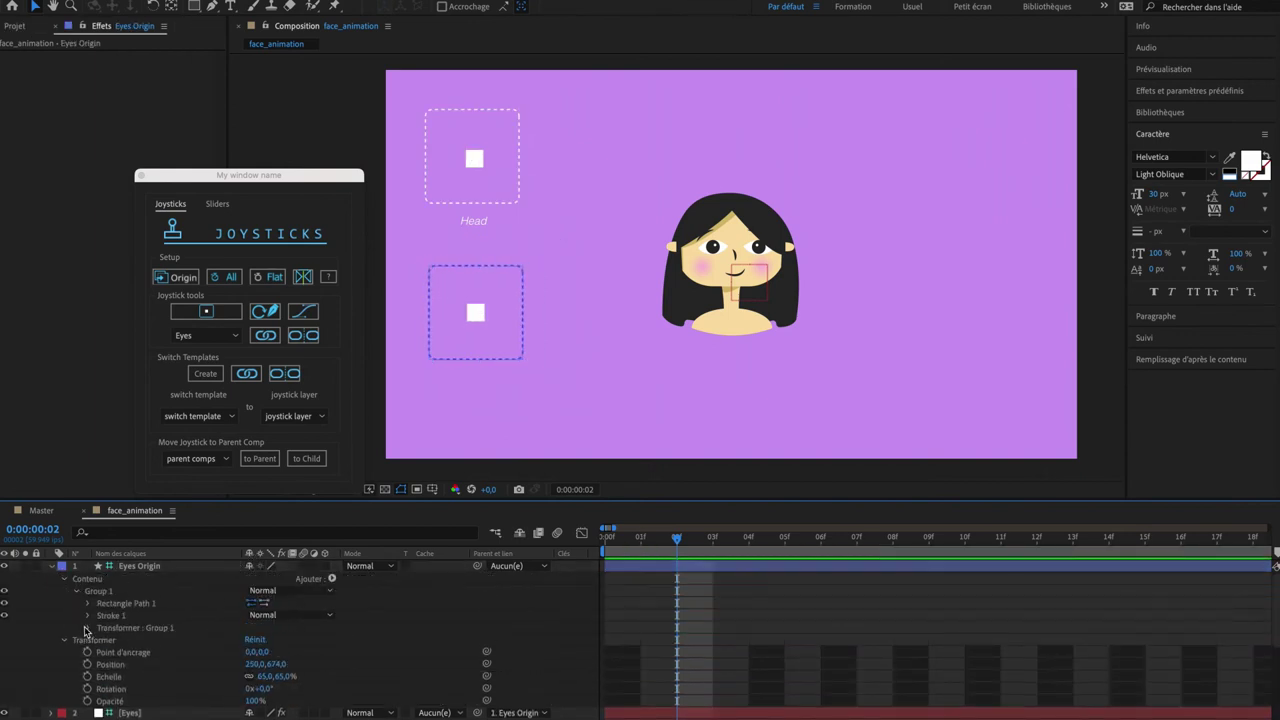
{"action": "left_click", "coordinate": [88, 628]}
{"action": "scroll", "coordinate": [119, 620], "scroll_direction": "down", "scroll_amount": 2}
{"action": "scroll", "coordinate": [119, 620], "scroll_direction": "up", "scroll_amount": 2}
{"action": "left_click", "coordinate": [89, 616]}
{"action": "left_click", "coordinate": [254, 642]}
{"action": "type", "text": "FFFFFF"}
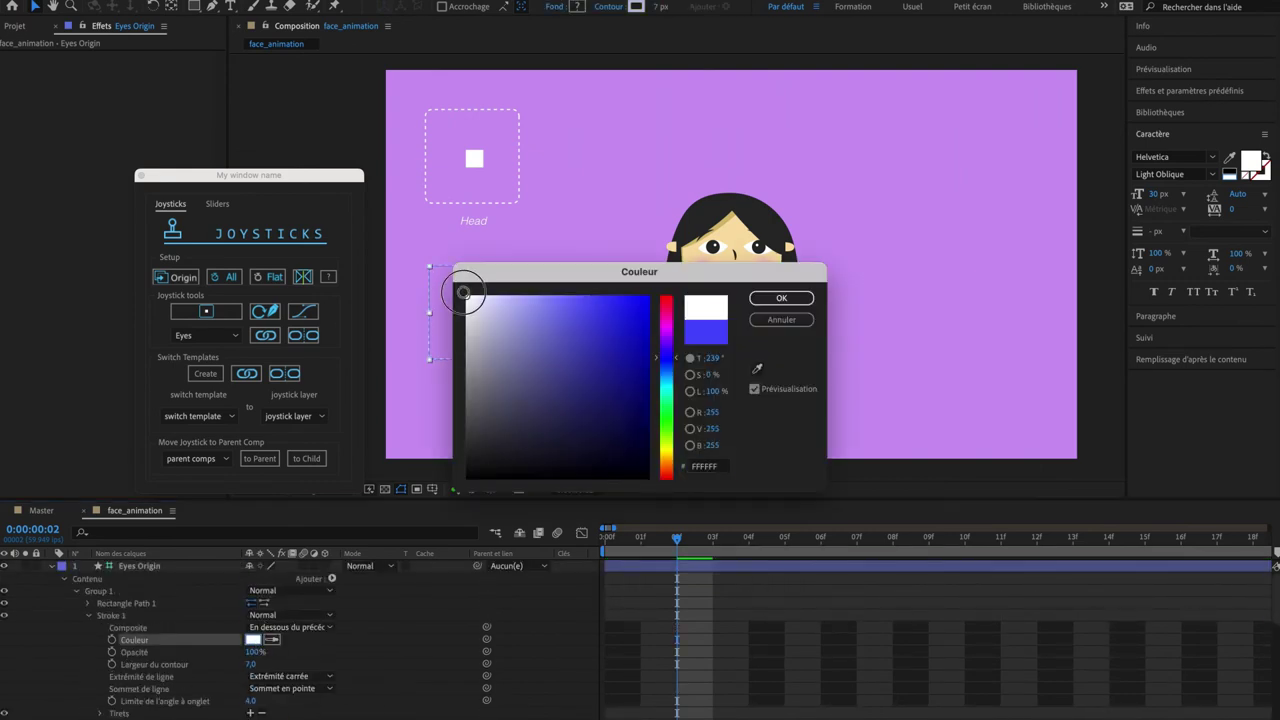
{"action": "key", "text": "Return"}
{"action": "key", "text": "Return"}
{"action": "left_click", "coordinate": [427, 674]}
{"action": "left_click", "coordinate": [229, 567]}
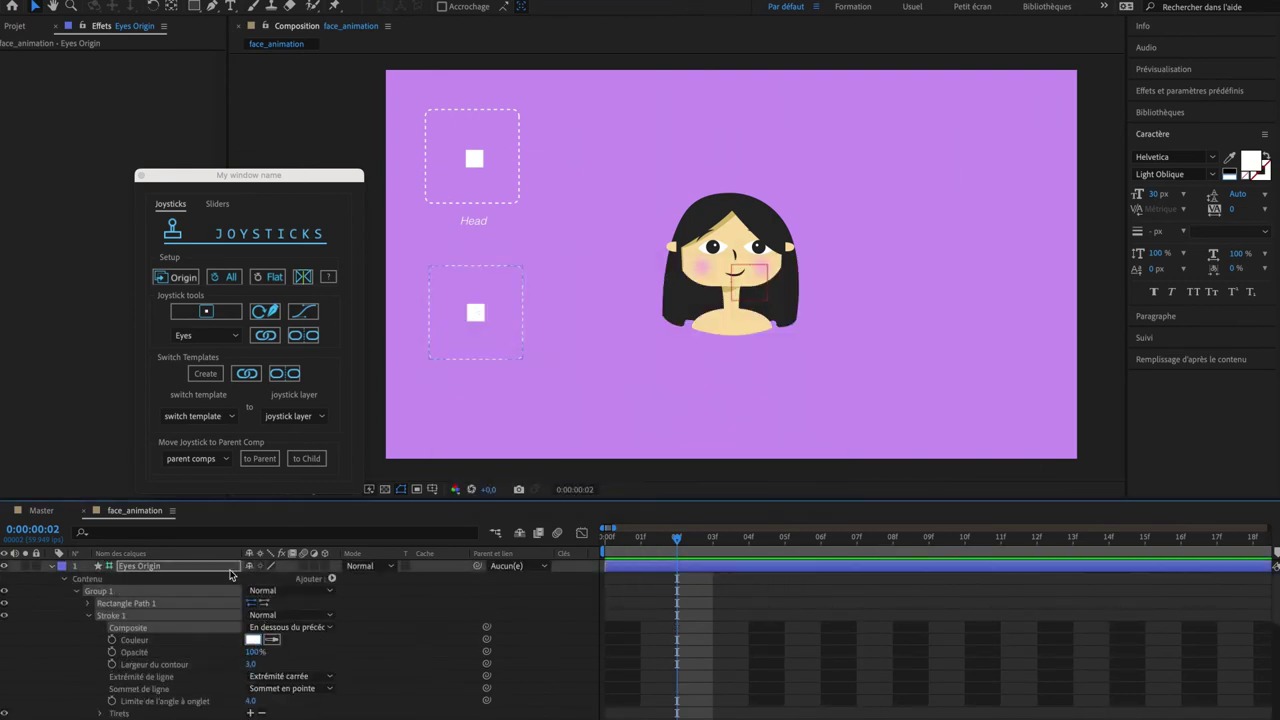
{"action": "key", "text": "u"}
Step: Duplicate the Head text layer and move the copy to the very front of the layer stack
{"action": "left_click", "coordinate": [182, 590]}
{"action": "left_click", "coordinate": [174, 616]}
{"action": "key", "text": "super+d"}
{"action": "left_click_drag", "start_coordinate": [173, 616], "coordinate": [167, 562]}
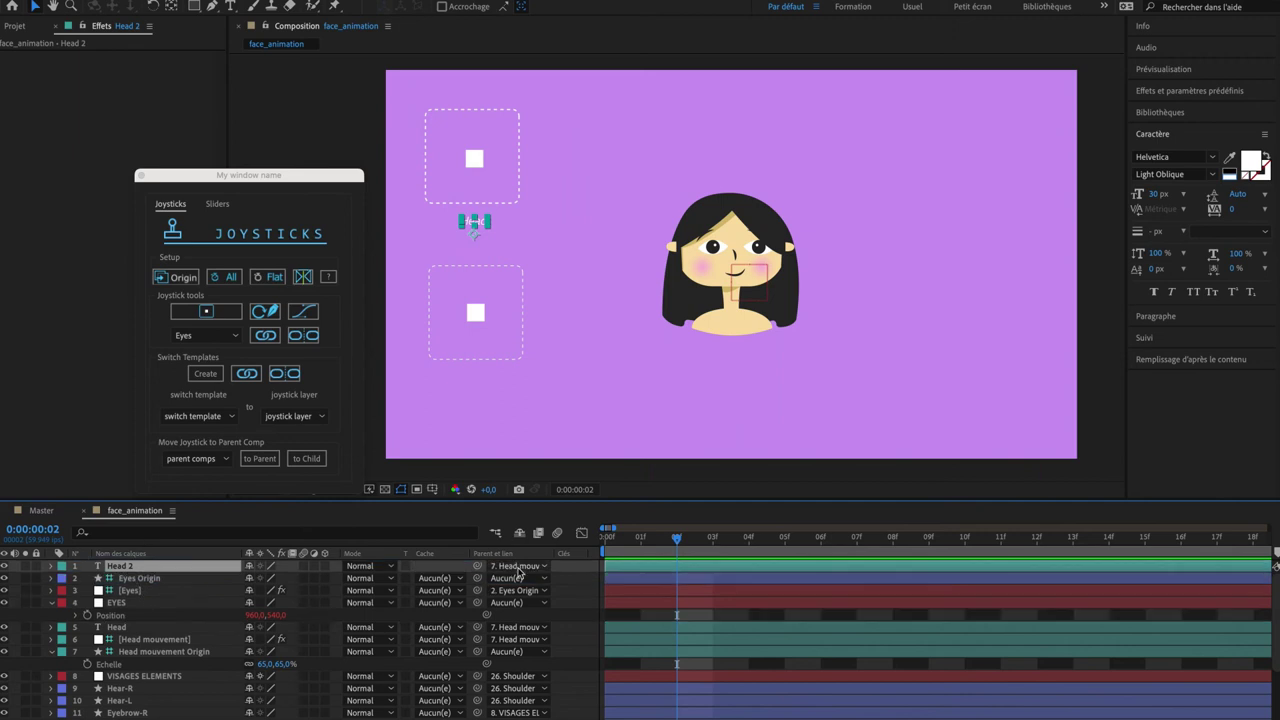
Step: Parent the Head 2 label to Eyes Origin and place it beneath the eyes frame at position -10.8, 319.6
{"action": "left_click", "coordinate": [515, 568]}
{"action": "left_click", "coordinate": [476, 568]}
{"action": "left_click_drag", "start_coordinate": [477, 567], "coordinate": [192, 582]}
{"action": "key", "text": "p"}
{"action": "left_click_drag", "start_coordinate": [679, 605], "coordinate": [707, 614]}
Step: Change the duplicated label's text to "Eyes"
{"action": "double_click", "coordinate": [120, 566]}
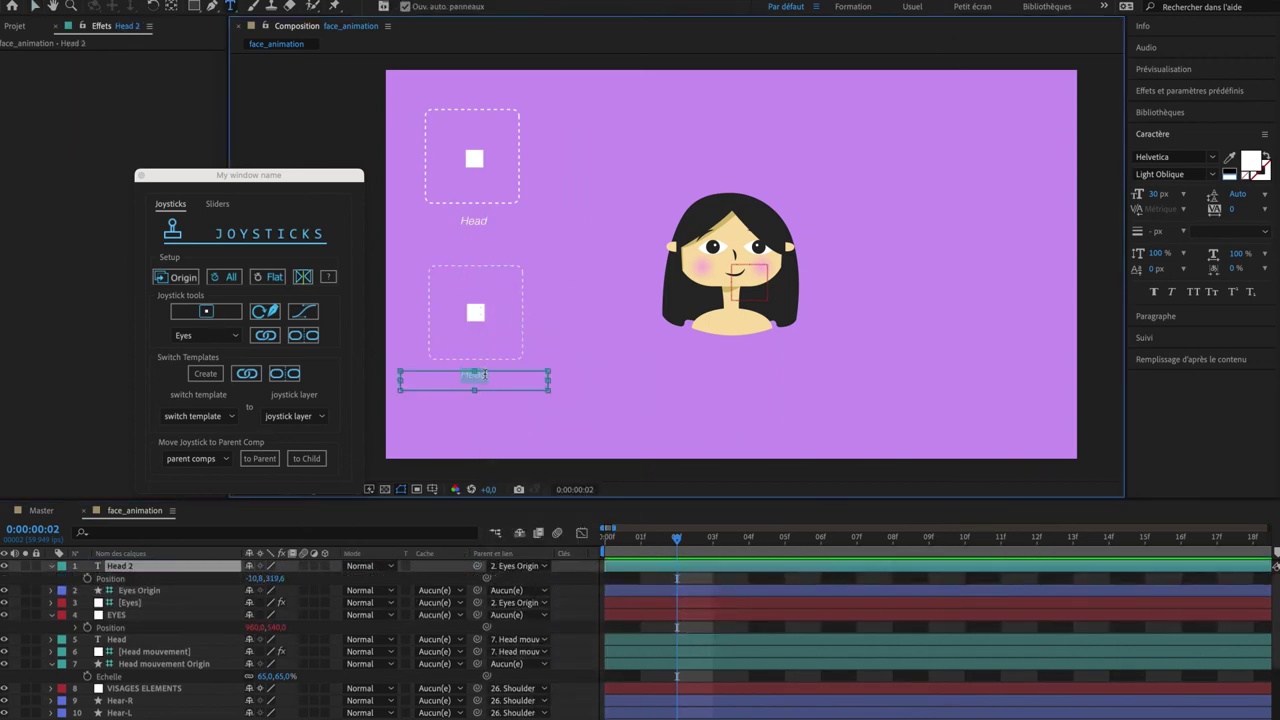
{"action": "type", "text": "Eyes"}
{"action": "left_click", "coordinate": [310, 124]}
{"action": "left_click", "coordinate": [309, 124]}
Step: Test the Eyes joystick by moving its handle inside the frame, and return the handle to the centre
{"action": "left_click_drag", "start_coordinate": [473, 323], "coordinate": [453, 334]}
{"action": "key", "text": "super+z"}
{"action": "left_click", "coordinate": [319, 125]}
{"action": "left_click", "coordinate": [193, 602]}
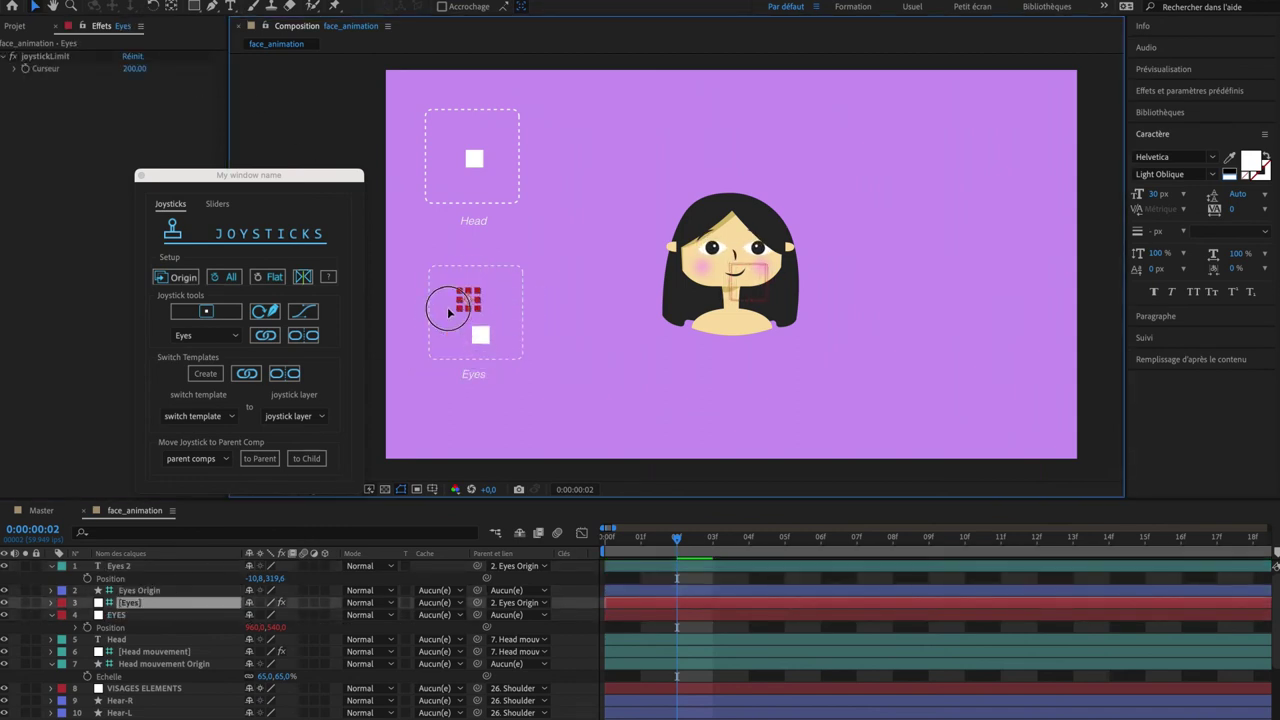
{"action": "left_click", "coordinate": [478, 325]}
Step: Give the Eyes 2, Eyes Origin, [Eyes] and EYES layers the Fuchsia label colour and collapse their properties
{"action": "left_click", "coordinate": [61, 565]}
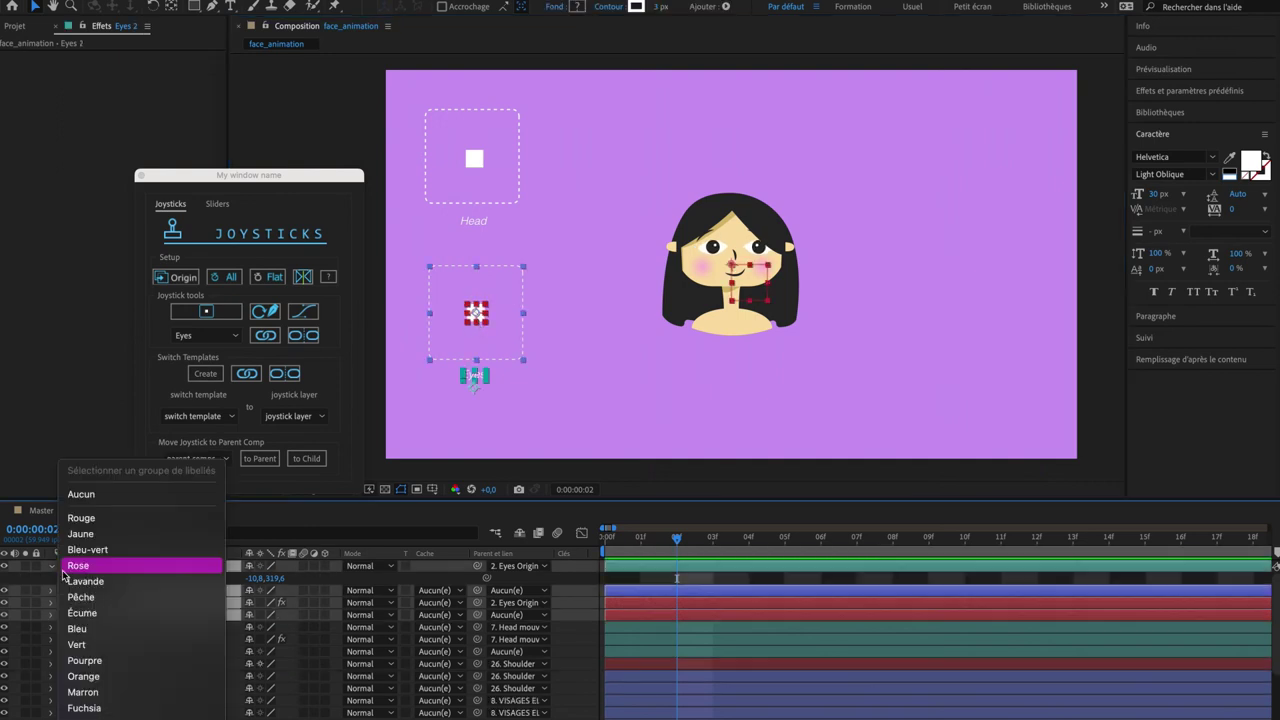
{"action": "left_click", "coordinate": [142, 706]}
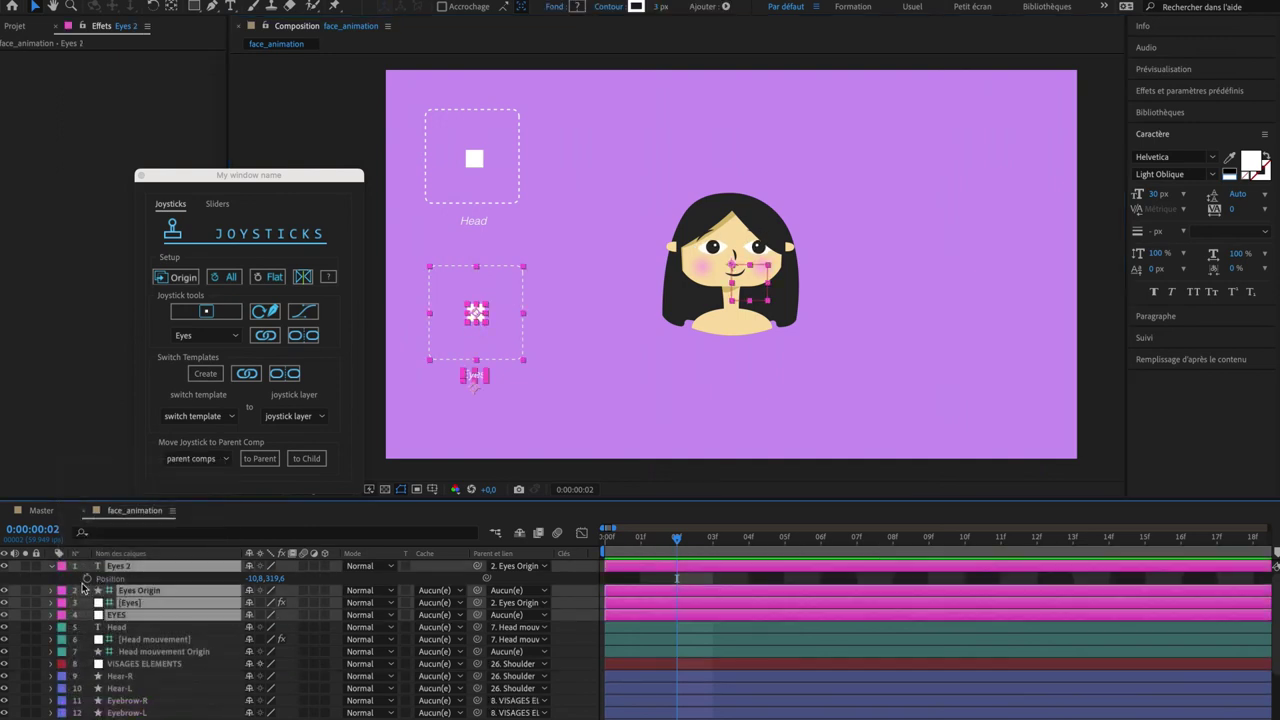
{"action": "key", "text": "p"}
Step: Select the Eyebrow-R and Eyebrow-L layers together
{"action": "left_click", "coordinate": [144, 615]}
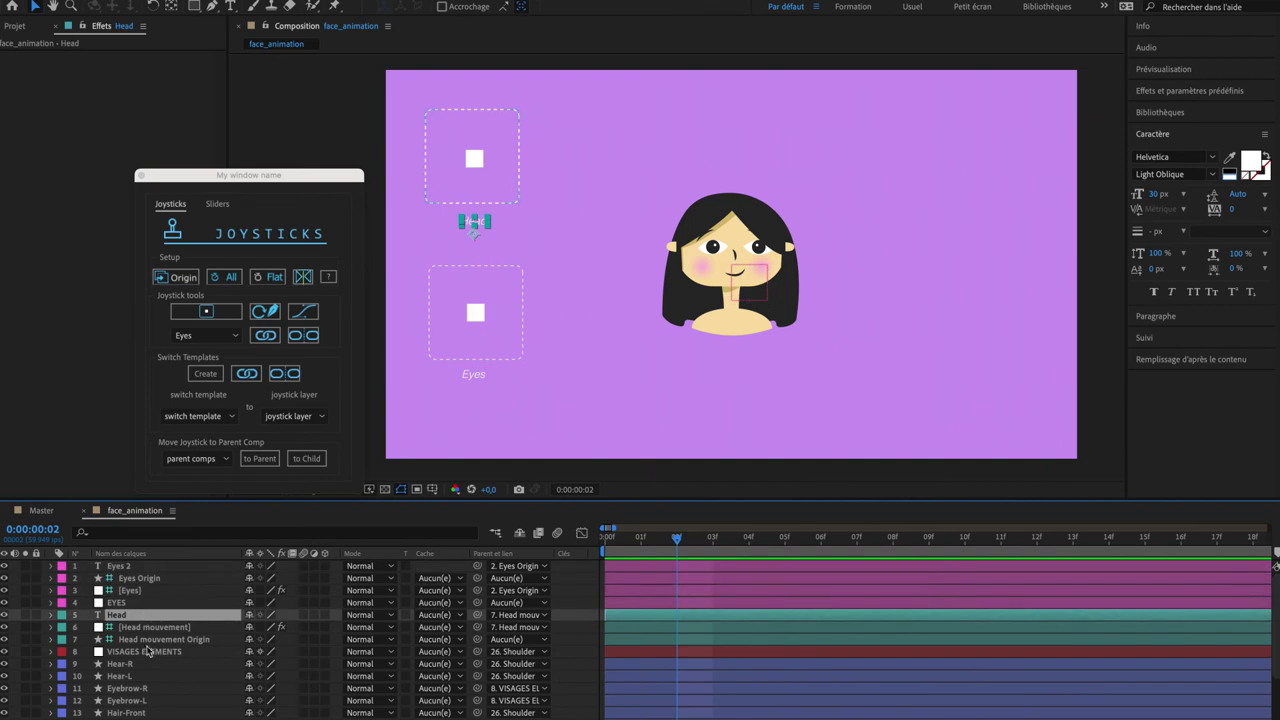
{"action": "left_click", "coordinate": [150, 640]}
{"action": "left_click", "coordinate": [150, 651]}
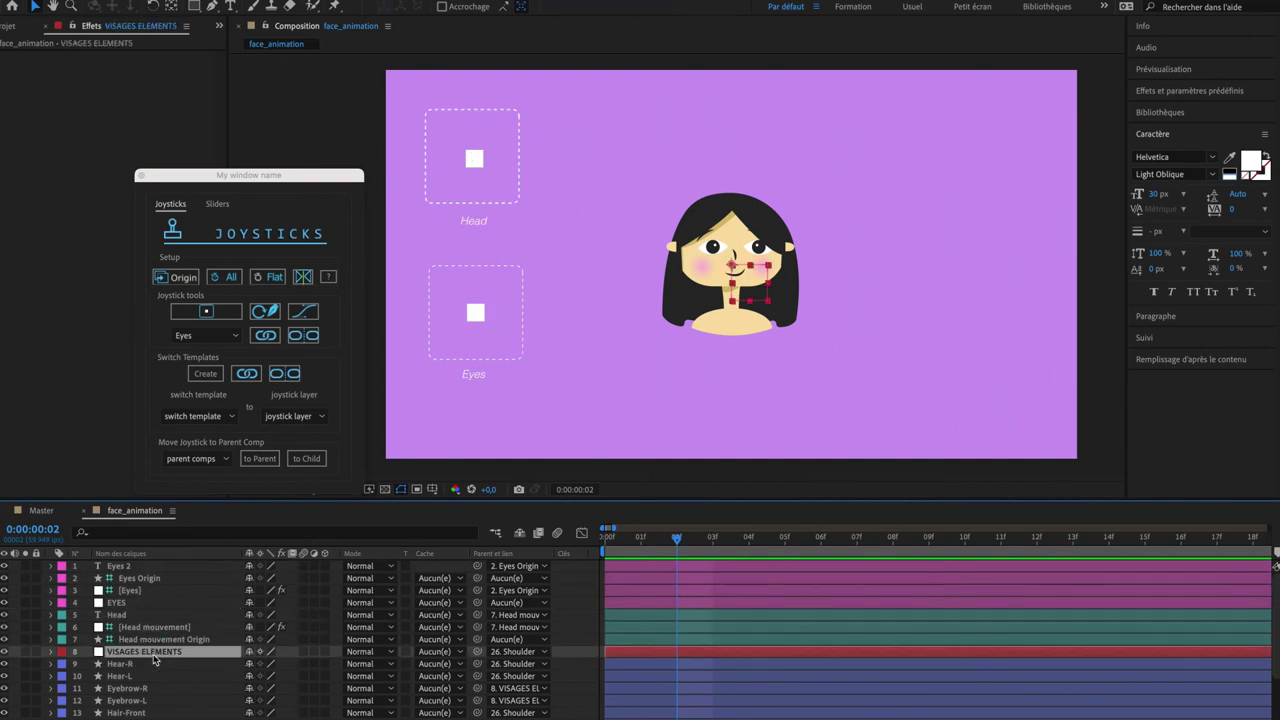
{"action": "left_click", "coordinate": [153, 676]}
{"action": "scroll", "coordinate": [153, 680], "scroll_direction": "down", "scroll_amount": 2}
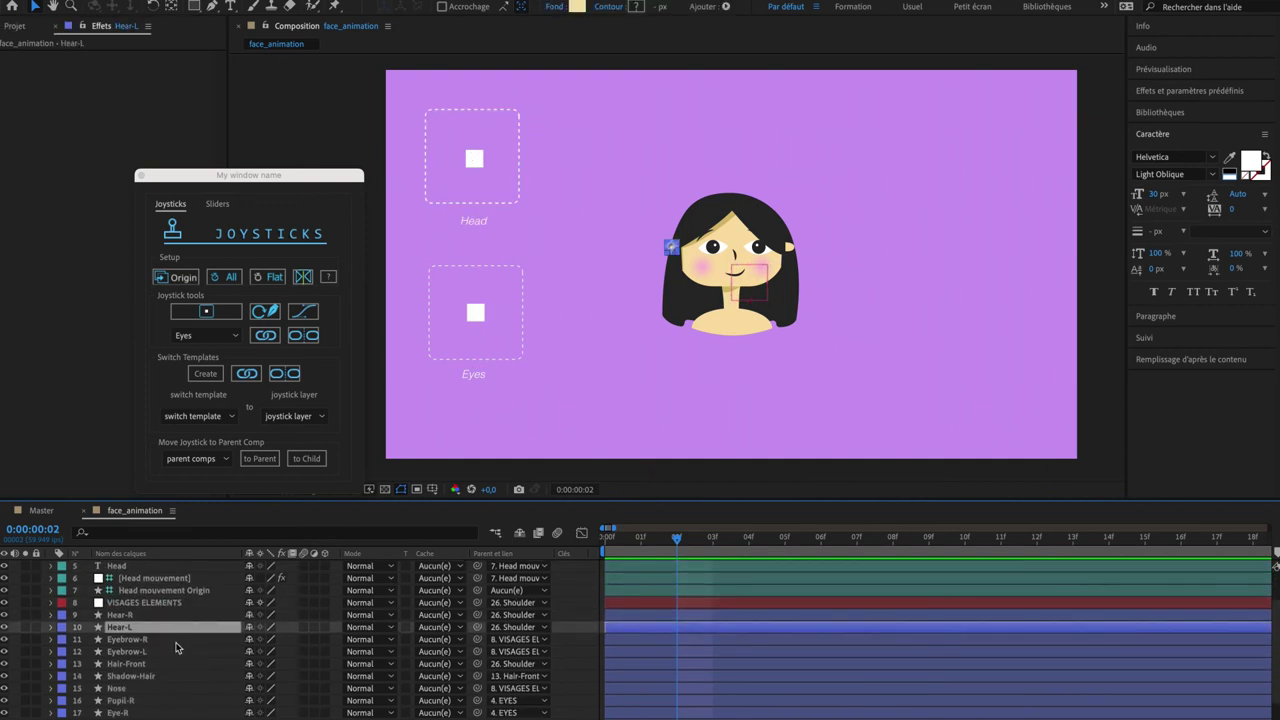
{"action": "left_click", "coordinate": [176, 640]}
{"action": "left_click", "coordinate": [167, 652], "text": "shift"}
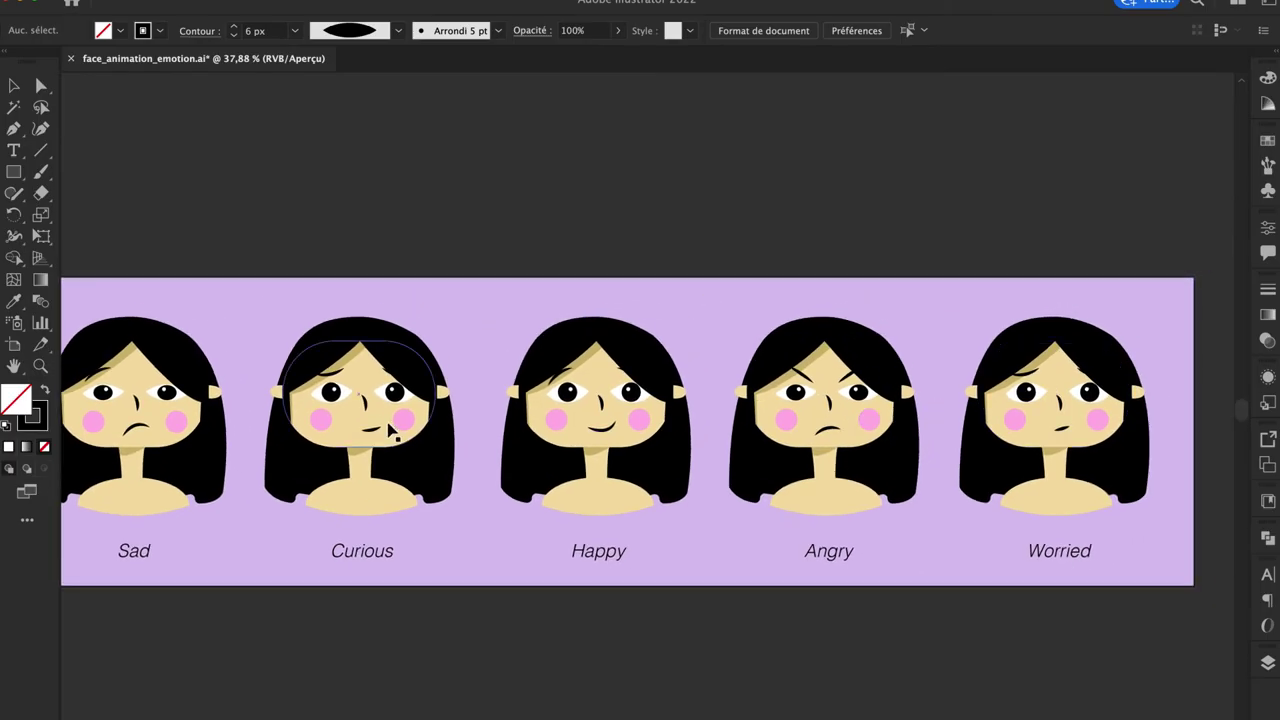
Step: Switch to After Effects and adjust the rotation of Eyebrow-R on frame 1
{"action": "mouse_move", "coordinate": [729, 712]}
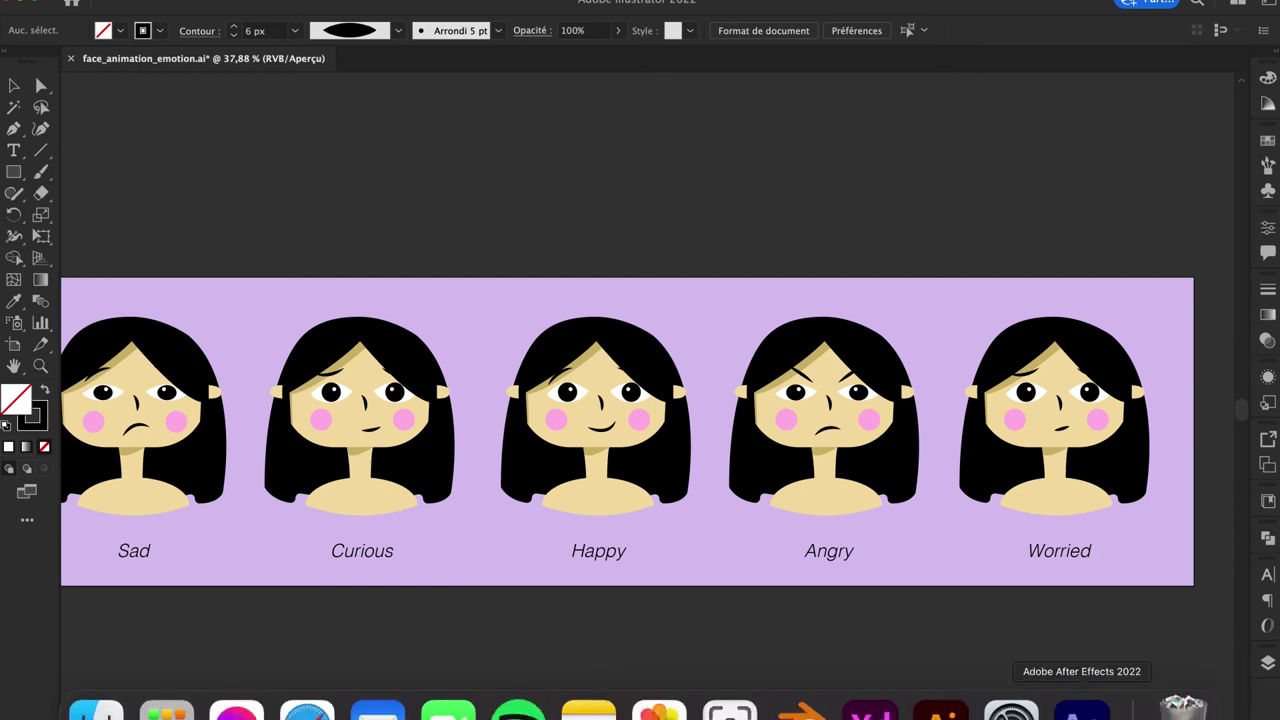
{"action": "left_click", "coordinate": [1080, 710]}
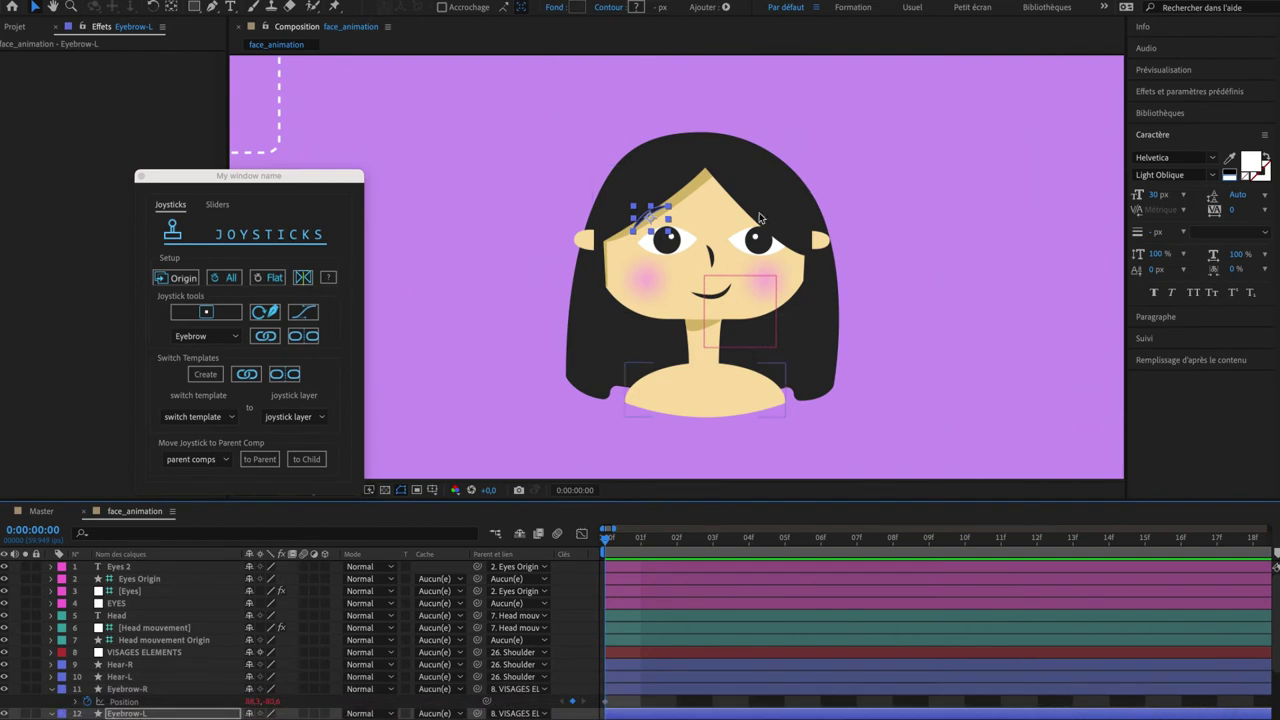
{"action": "left_click", "coordinate": [213, 689]}
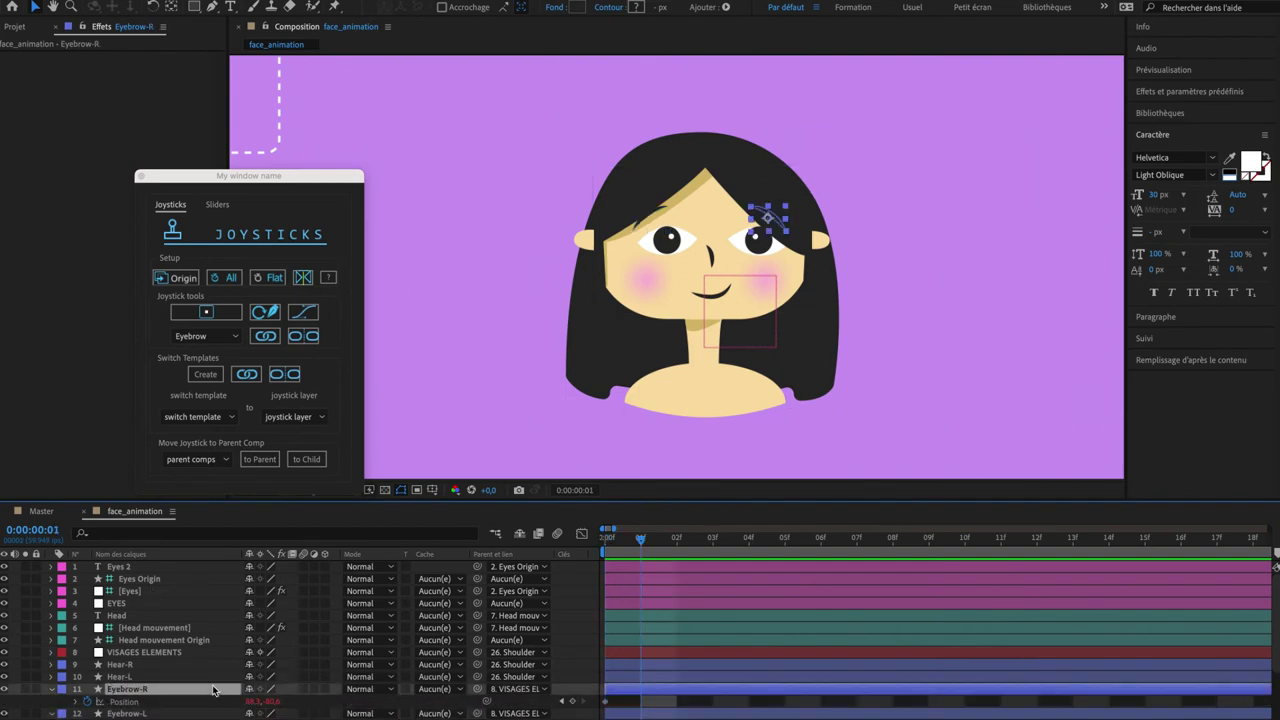
{"action": "left_click", "coordinate": [152, 714]}
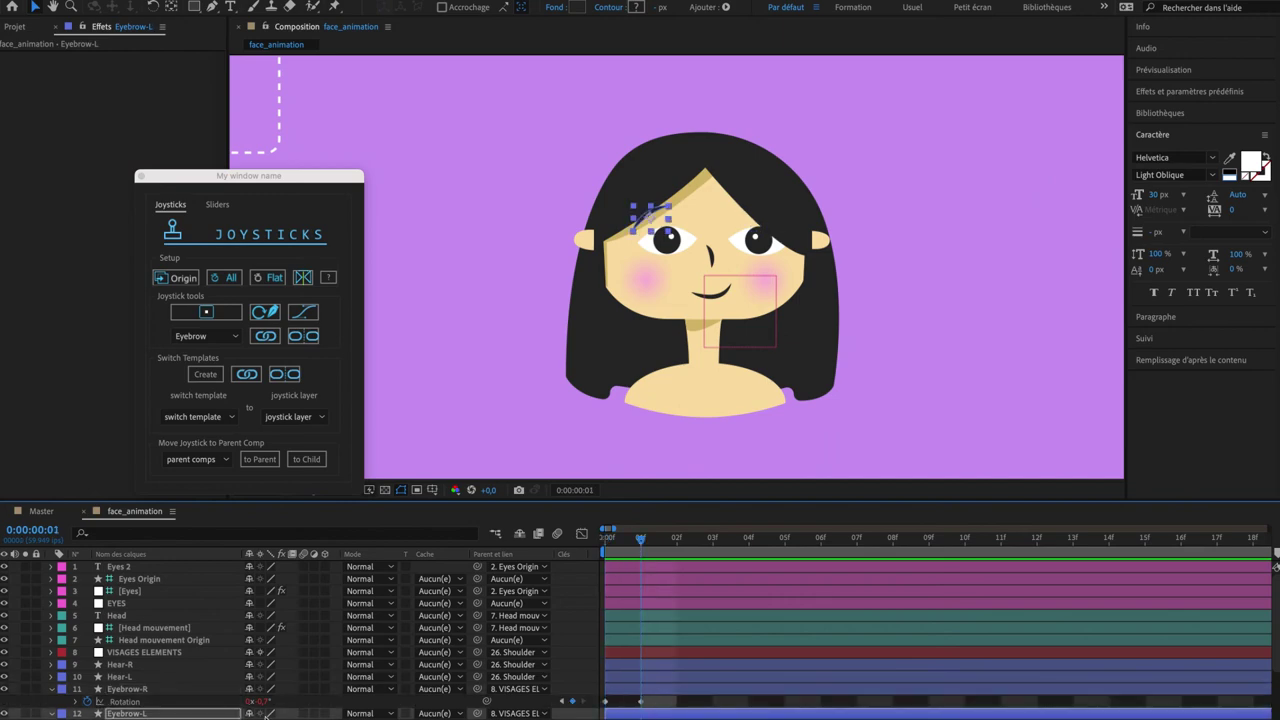
{"action": "left_click_drag", "start_coordinate": [264, 702], "coordinate": [254, 701]}
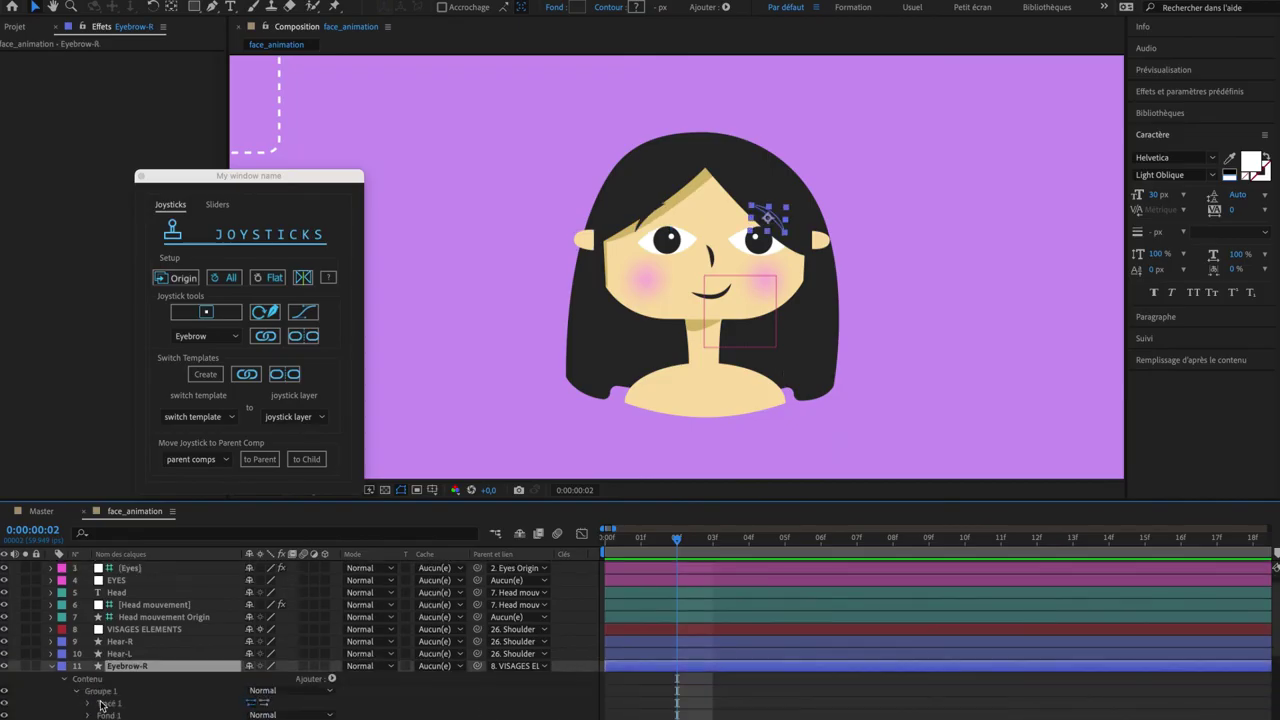
Step: Set path, position and rotation keyframes for Eyebrow-R and Eyebrow-L on frames 0, 1 and 2
{"action": "left_click", "coordinate": [143, 715]}
{"action": "scroll", "coordinate": [240, 650], "scroll_direction": "down", "scroll_amount": 5}
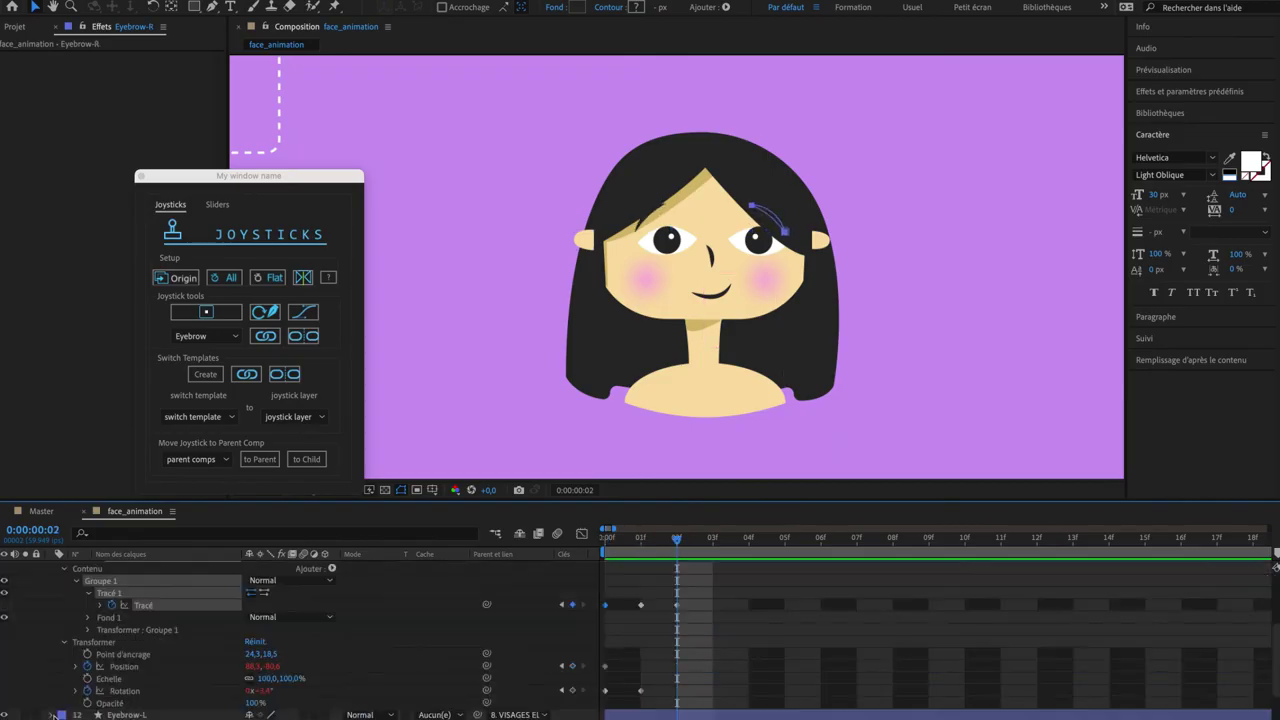
{"action": "key", "text": "Home"}
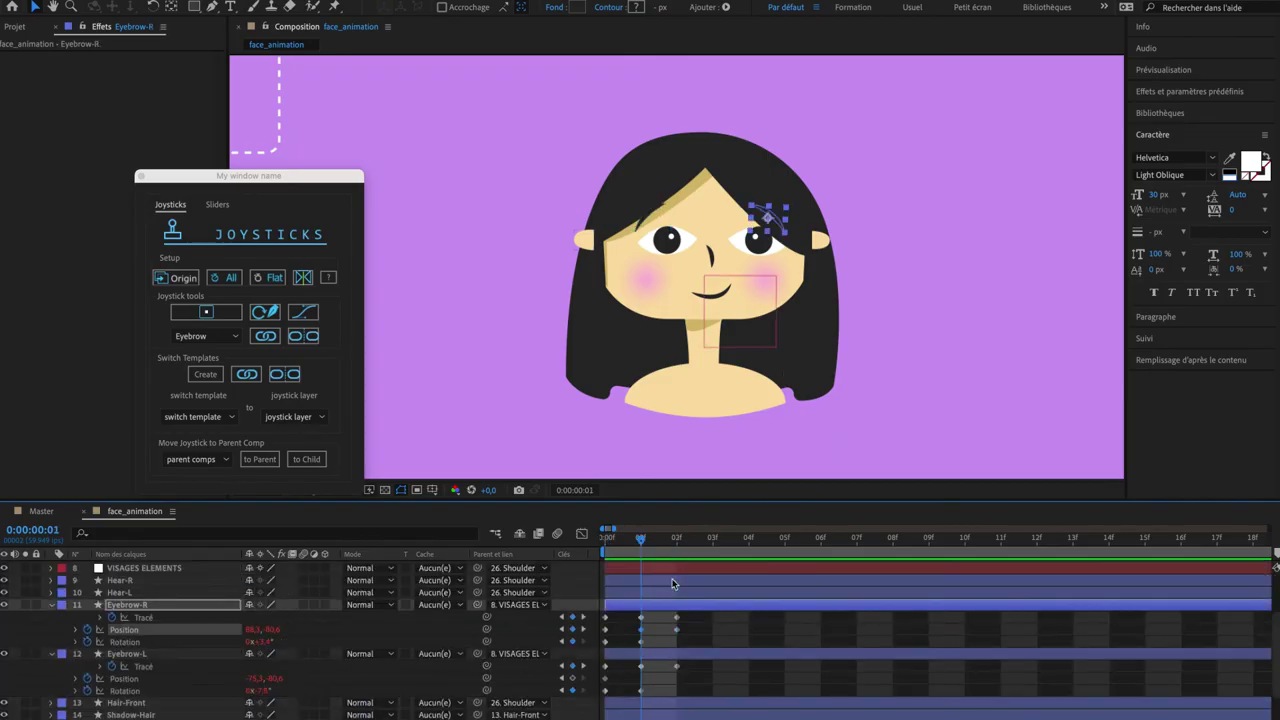
{"action": "left_click", "coordinate": [128, 654]}
{"action": "left_click", "coordinate": [677, 540]}
{"action": "scroll", "coordinate": [722, 232], "scroll_direction": "up", "scroll_amount": 2}
Step: Hide the Hair-Front layer to expose the eyebrows and select Eyebrow-R for editing on frame 2
{"action": "left_click", "coordinate": [131, 701]}
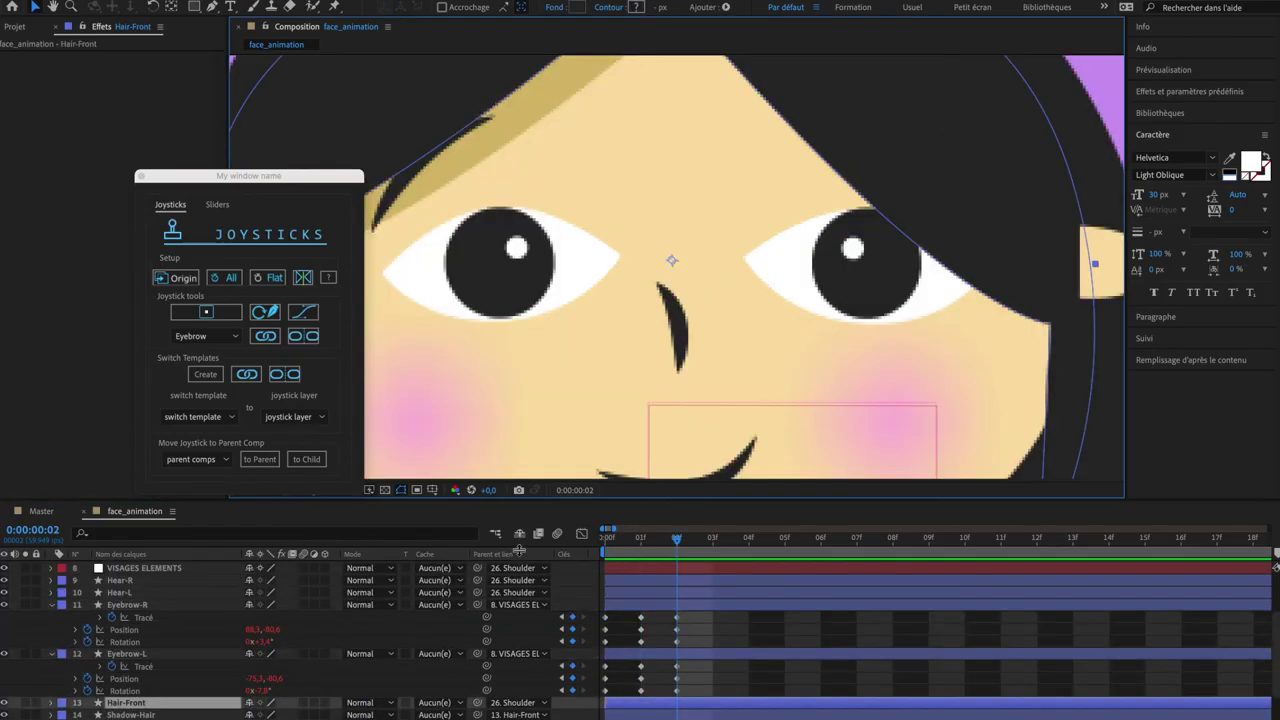
{"action": "left_click", "coordinate": [4, 701]}
{"action": "left_click", "coordinate": [143, 665]}
{"action": "left_click", "coordinate": [973, 231]}
{"action": "scroll", "coordinate": [974, 229], "scroll_direction": "up", "scroll_amount": 1}
{"action": "left_click_drag", "start_coordinate": [973, 231], "coordinate": [889, 231]}
{"action": "scroll", "coordinate": [886, 232], "scroll_direction": "down", "scroll_amount": 1}
Step: Try to move the outer end point of the Eyebrow-R path with the Pen and Selection tools
{"action": "key", "text": "g"}
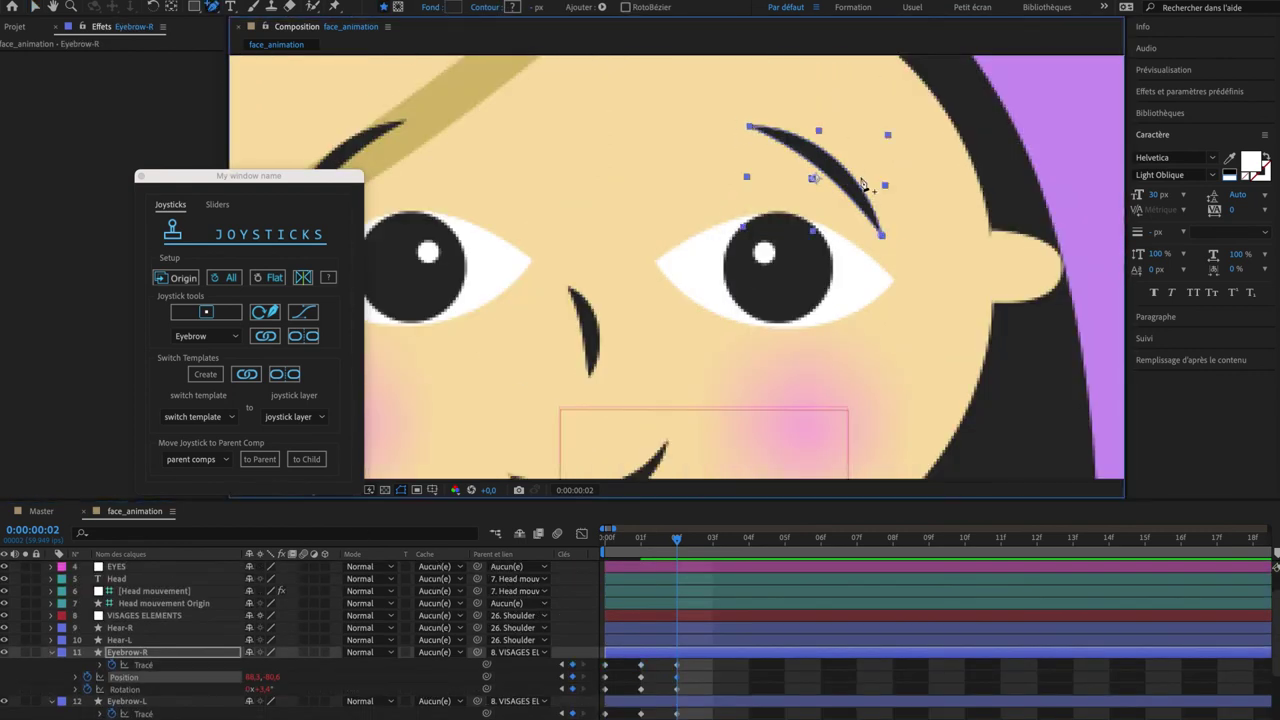
{"action": "left_click", "coordinate": [857, 206]}
{"action": "left_click", "coordinate": [878, 235]}
{"action": "scroll", "coordinate": [877, 236], "scroll_direction": "up", "scroll_amount": 1}
{"action": "scroll", "coordinate": [884, 240], "scroll_direction": "down", "scroll_amount": 1}
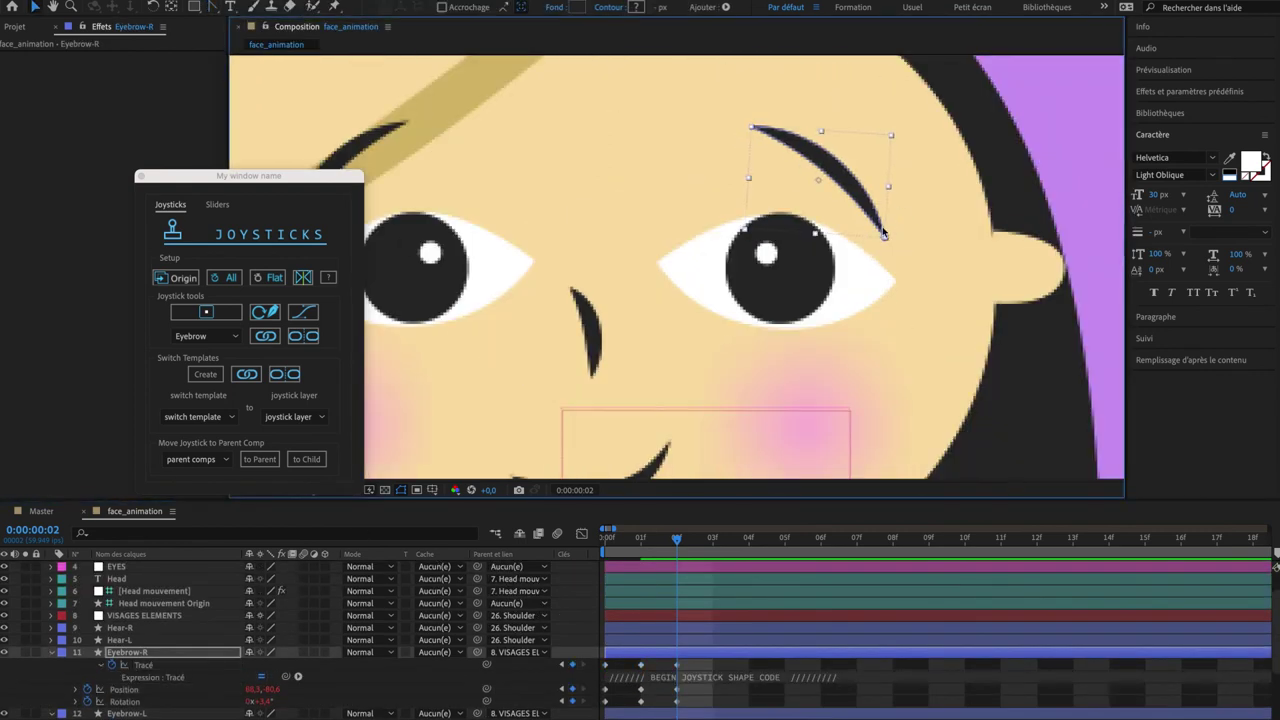
{"action": "left_click", "coordinate": [131, 653]}
{"action": "key", "text": "u"}
{"action": "left_click", "coordinate": [52, 652]}
{"action": "left_click_drag", "start_coordinate": [885, 238], "coordinate": [900, 267]}
{"action": "key", "text": "super+z"}
{"action": "left_click", "coordinate": [882, 238]}
{"action": "right_click", "coordinate": [230, 594]}
{"action": "key", "text": "Escape"}
{"action": "key", "text": "v"}
{"action": "left_click", "coordinate": [887, 239]}
{"action": "key", "text": "super+z"}
Step: Select the Eyebrow-R path, raise its inner end point on frame 2 and compare the shape with frame 1
{"action": "left_click", "coordinate": [147, 644]}
{"action": "left_click", "coordinate": [101, 642]}
{"action": "left_click", "coordinate": [109, 630]}
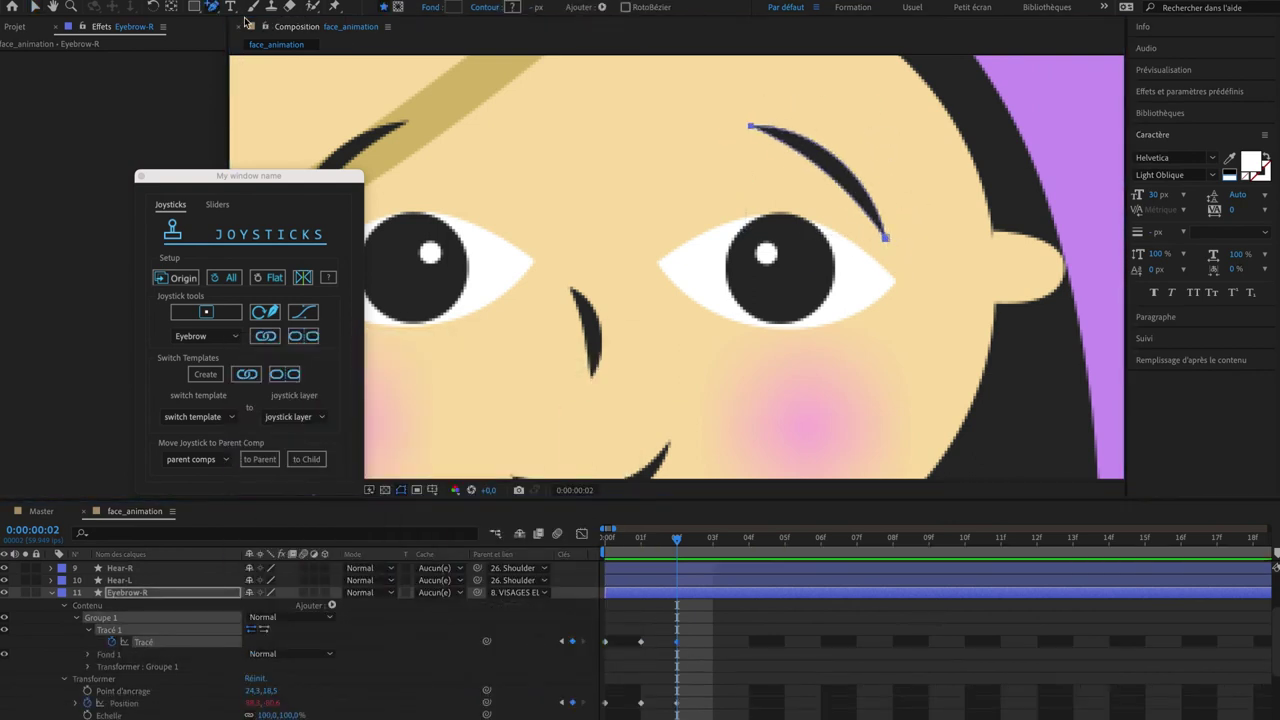
{"action": "left_click_drag", "start_coordinate": [751, 126], "coordinate": [732, 86]}
{"action": "scroll", "coordinate": [801, 151], "scroll_direction": "down", "scroll_amount": 2}
{"action": "left_click", "coordinate": [641, 538]}
{"action": "left_click", "coordinate": [677, 538]}
{"action": "scroll", "coordinate": [820, 128], "scroll_direction": "up", "scroll_amount": 2}
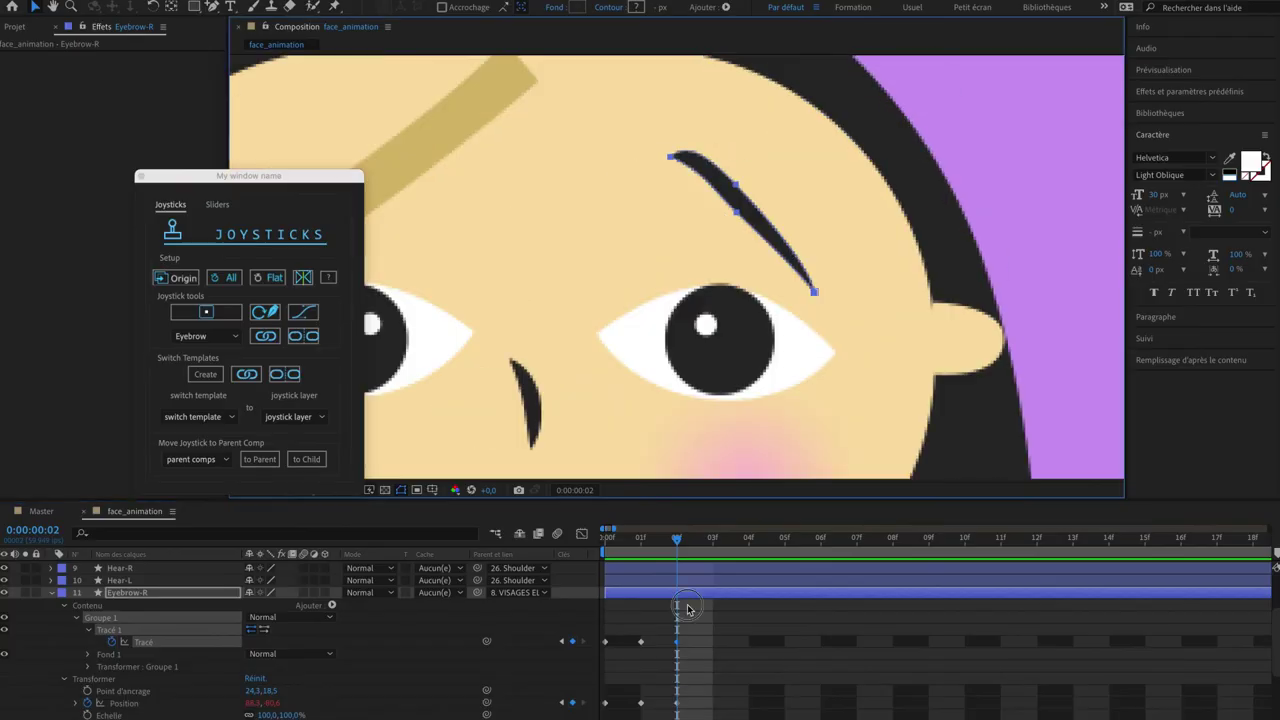
Step: Lower the inner end of the Eyebrow-R path, raise its outer end and adjust the curve between them
{"action": "left_click_drag", "start_coordinate": [676, 157], "coordinate": [636, 263]}
{"action": "left_click_drag", "start_coordinate": [814, 296], "coordinate": [811, 158]}
{"action": "left_click_drag", "start_coordinate": [760, 215], "coordinate": [737, 200]}
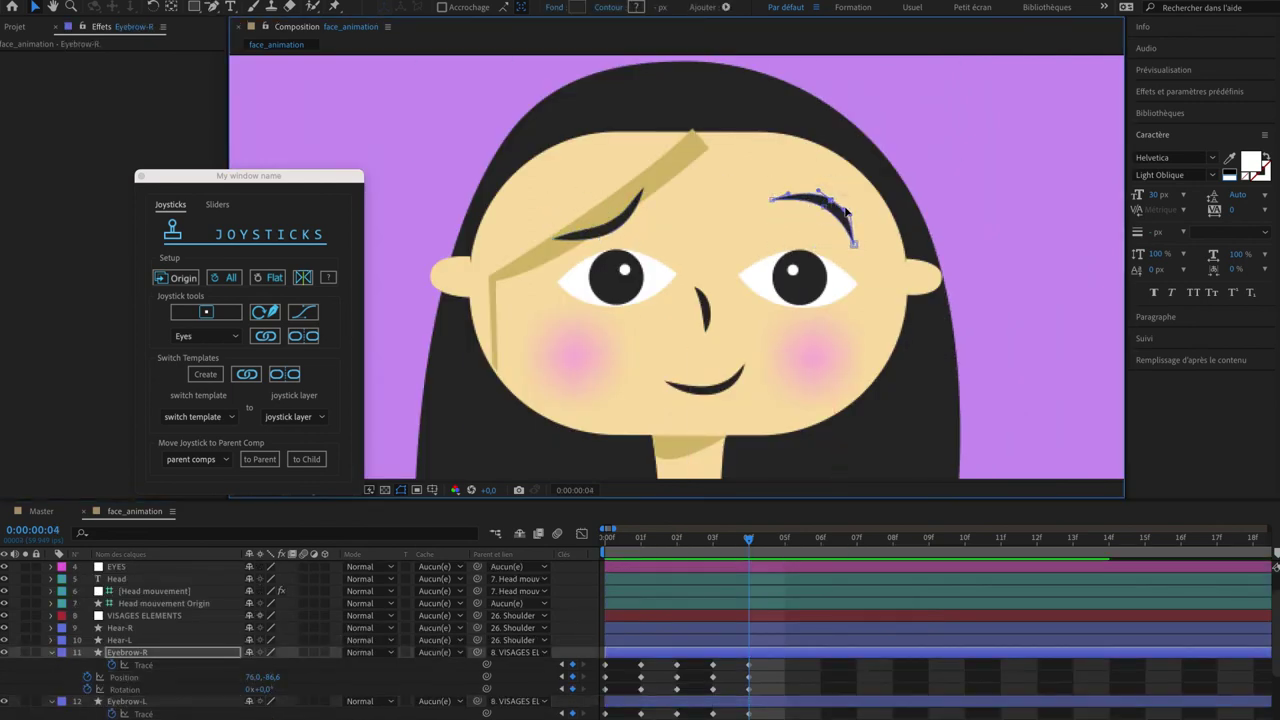
Step: Move the [Eyebrow] joystick and Eyebrow Origin layers down the stack to directly below Head mouvement Origin
{"action": "scroll", "coordinate": [1093, 330], "scroll_direction": "up", "scroll_amount": 5}
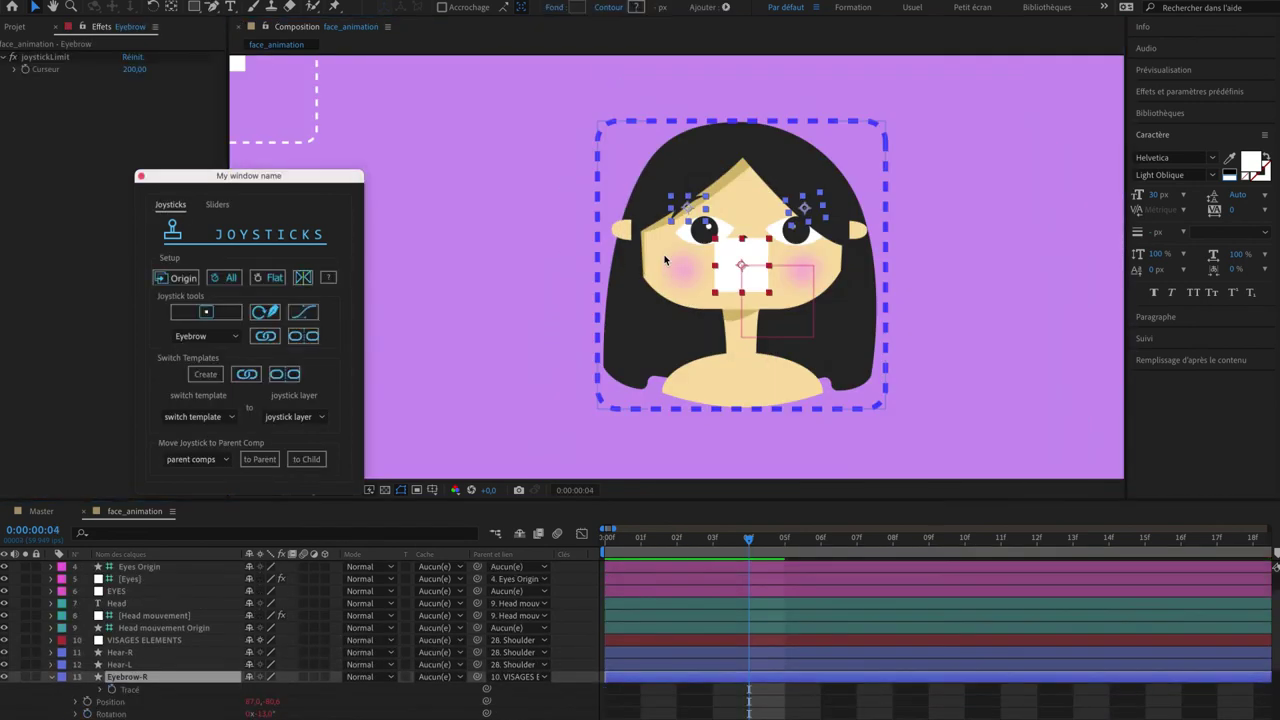
{"action": "scroll", "coordinate": [664, 260], "scroll_direction": "down", "scroll_amount": 2}
{"action": "scroll", "coordinate": [280, 622], "scroll_direction": "up", "scroll_amount": 3}
{"action": "left_click_drag", "start_coordinate": [130, 572], "coordinate": [130, 670]}
{"action": "left_click", "coordinate": [668, 692]}
Step: Duplicate the Head label, move the copy directly above the [Eyebrow] layer and give it the purple label colour
{"action": "left_click", "coordinate": [122, 618]}
{"action": "key", "text": "super+d"}
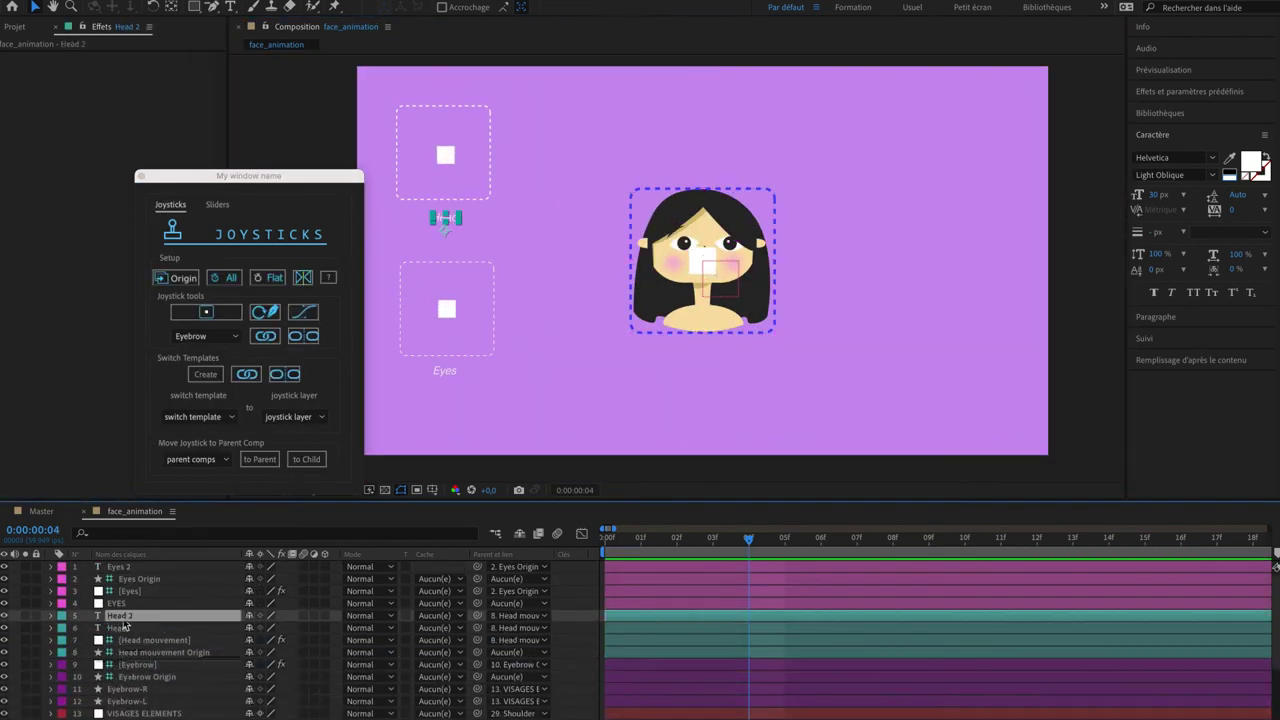
{"action": "left_click_drag", "start_coordinate": [122, 617], "coordinate": [122, 657]}
{"action": "left_click", "coordinate": [62, 701]}
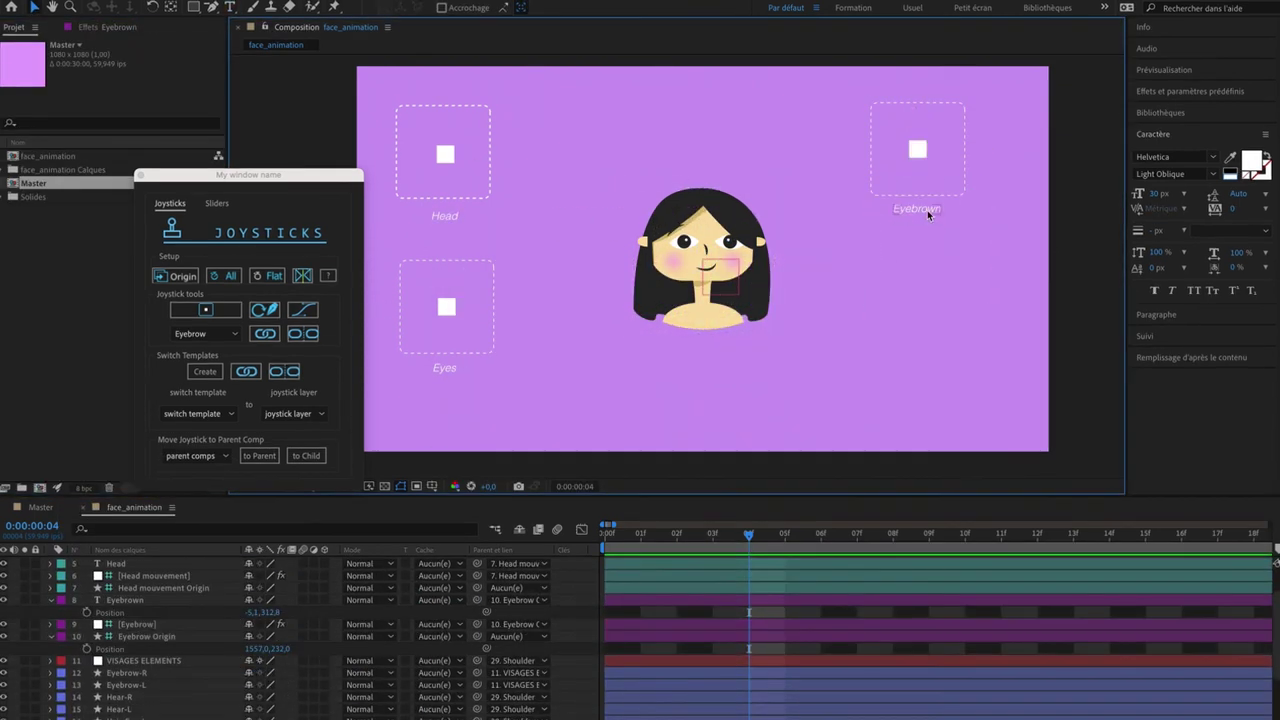
Step: Correct the eyebrow joystick's text label to "Eyebrows" and test the joystick by moving its handle sideways
{"action": "double_click", "coordinate": [928, 212]}
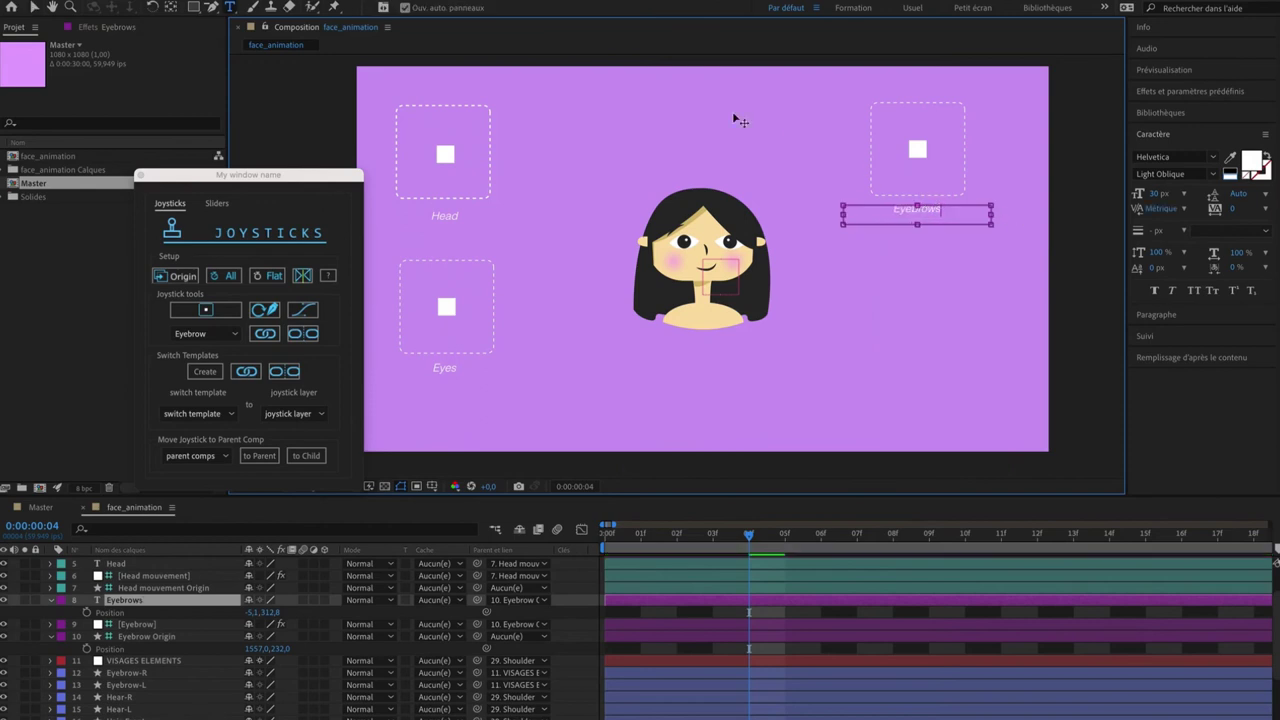
{"action": "left_click", "coordinate": [33, 8]}
{"action": "left_click", "coordinate": [926, 130]}
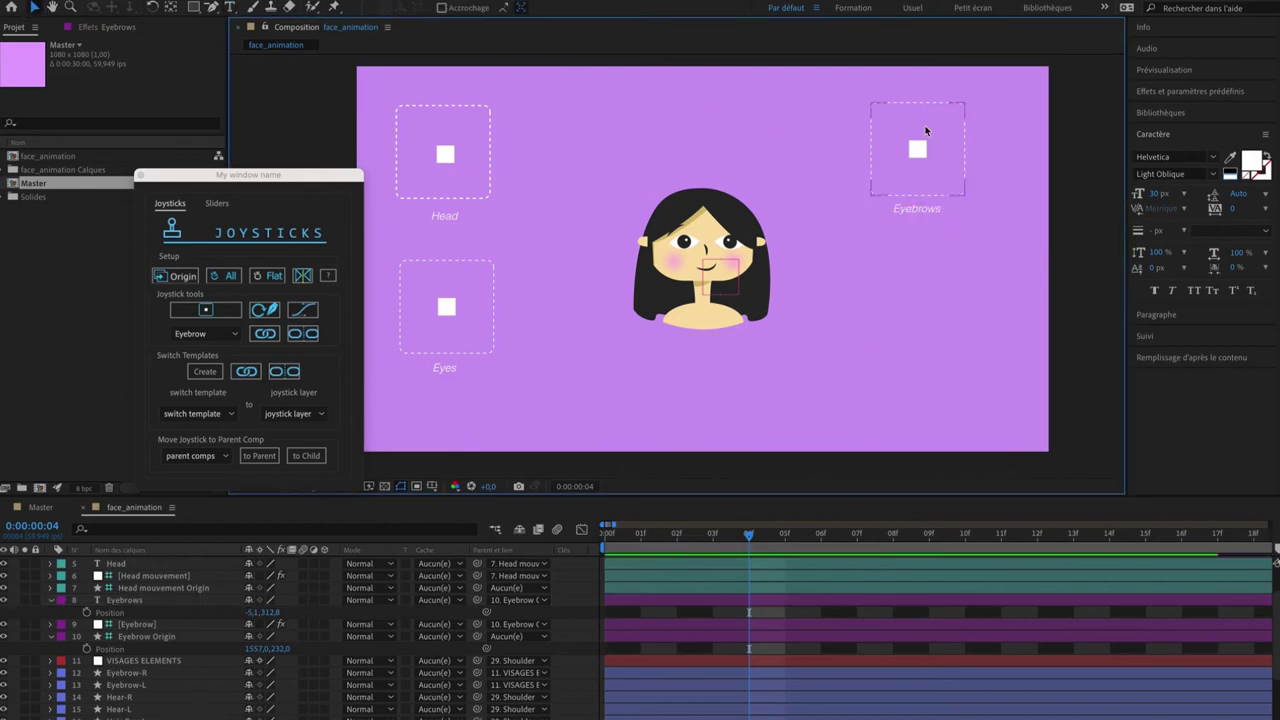
{"action": "left_click_drag", "start_coordinate": [917, 155], "coordinate": [880, 152]}
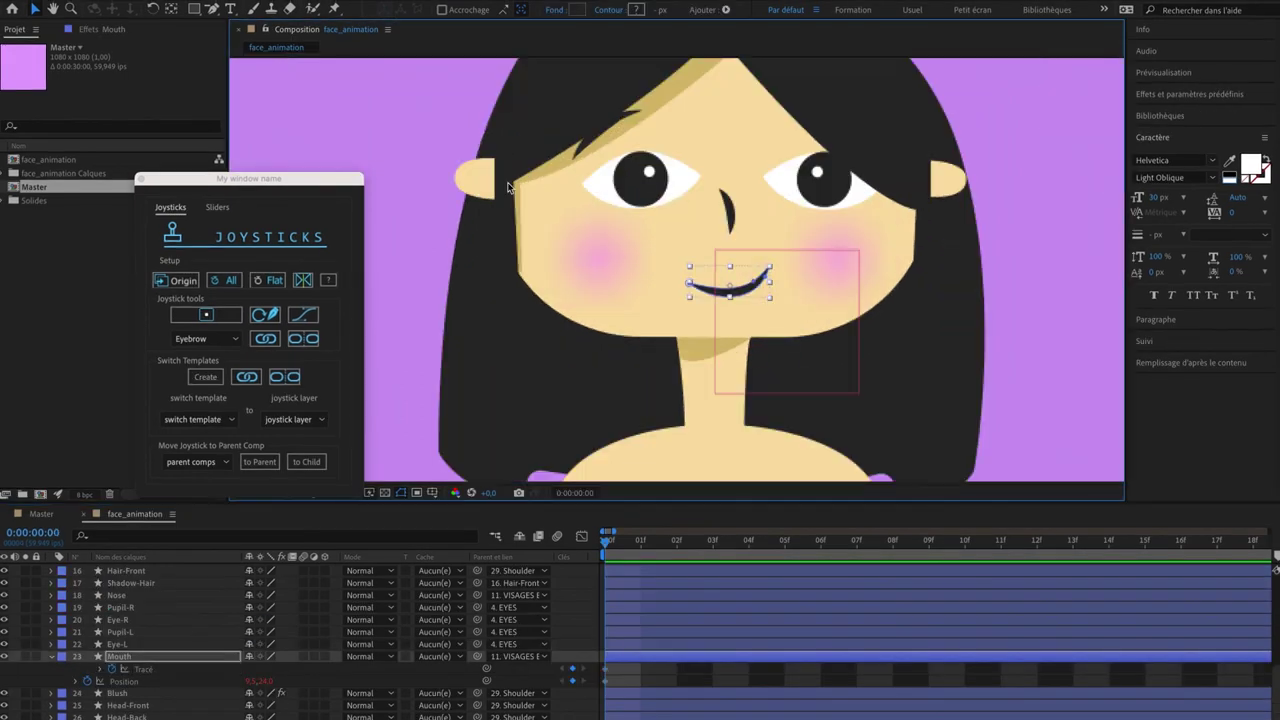
Step: Reshape the Mouth path into a downturned frown on frame 1 and add a Position keyframe on that frame
{"action": "scroll", "coordinate": [560, 300], "scroll_direction": "up", "scroll_amount": 3}
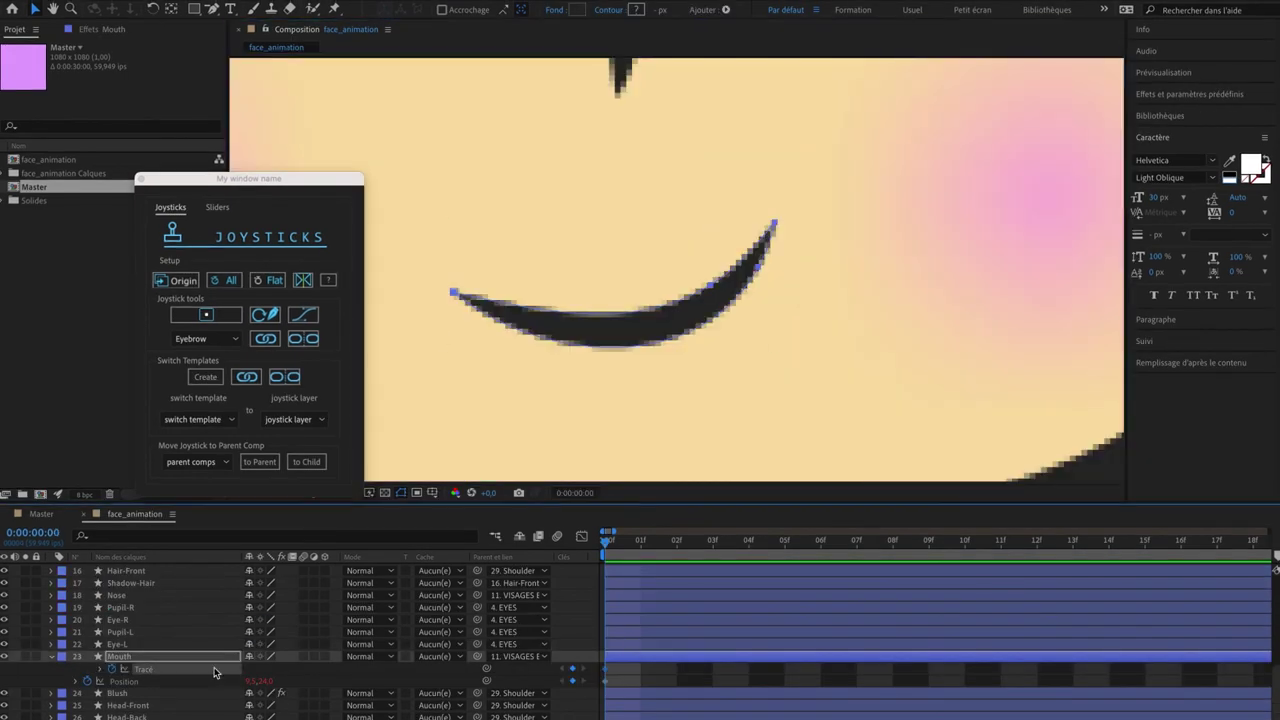
{"action": "scroll", "coordinate": [453, 362], "scroll_direction": "down", "scroll_amount": 2}
{"action": "key", "text": "Page_Down"}
{"action": "left_click_drag", "start_coordinate": [557, 359], "coordinate": [543, 351]}
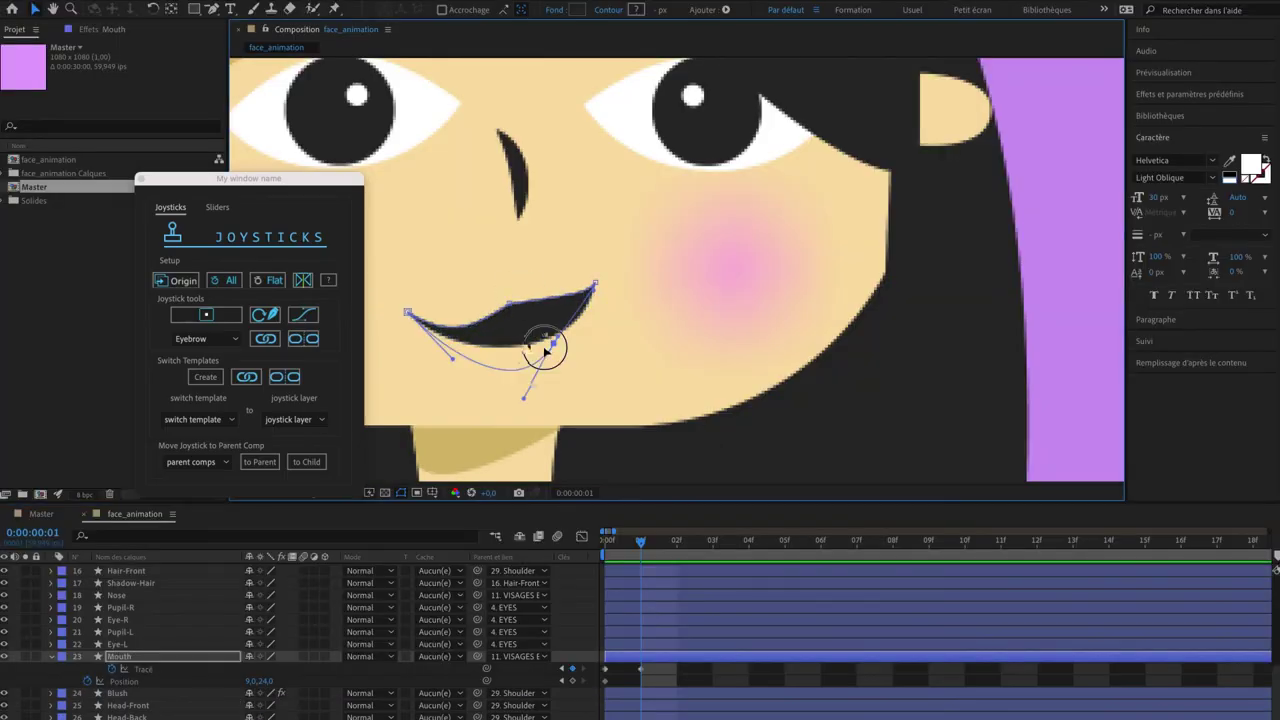
{"action": "left_click_drag", "start_coordinate": [596, 283], "coordinate": [598, 345]}
{"action": "left_click_drag", "start_coordinate": [409, 311], "coordinate": [418, 347]}
{"action": "left_click_drag", "start_coordinate": [451, 297], "coordinate": [463, 298]}
{"action": "left_click_drag", "start_coordinate": [463, 394], "coordinate": [447, 322]}
{"action": "left_click_drag", "start_coordinate": [483, 384], "coordinate": [477, 320]}
{"action": "left_click_drag", "start_coordinate": [598, 344], "coordinate": [591, 355]}
{"action": "left_click_drag", "start_coordinate": [513, 327], "coordinate": [507, 310]}
{"action": "scroll", "coordinate": [859, 255], "scroll_direction": "down", "scroll_amount": 2}
{"action": "left_click", "coordinate": [573, 681]}
Step: Reshape the Mouth path on frame 2 into a flatter, thinner downturned mouth
{"action": "left_click", "coordinate": [676, 541]}
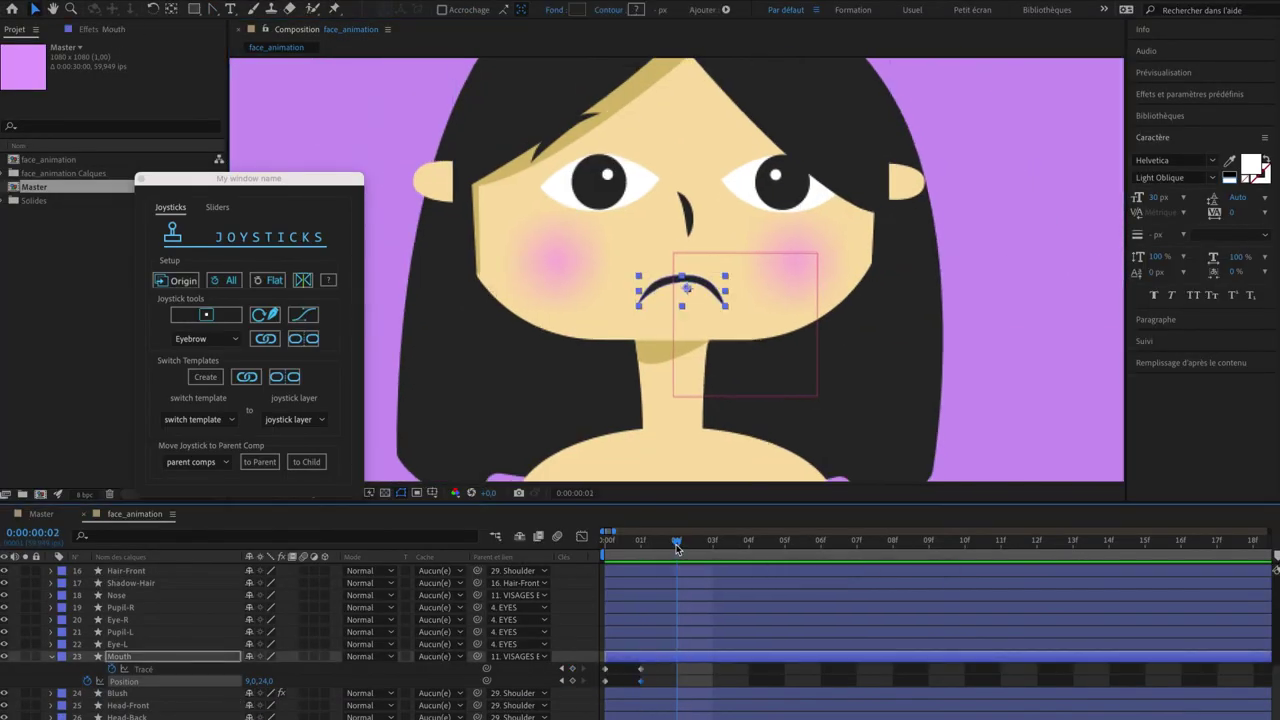
{"action": "left_click", "coordinate": [941, 706]}
{"action": "key", "text": "super+Tab"}
{"action": "scroll", "coordinate": [686, 287], "scroll_direction": "up", "scroll_amount": 3}
{"action": "left_click_drag", "start_coordinate": [615, 249], "coordinate": [588, 251]}
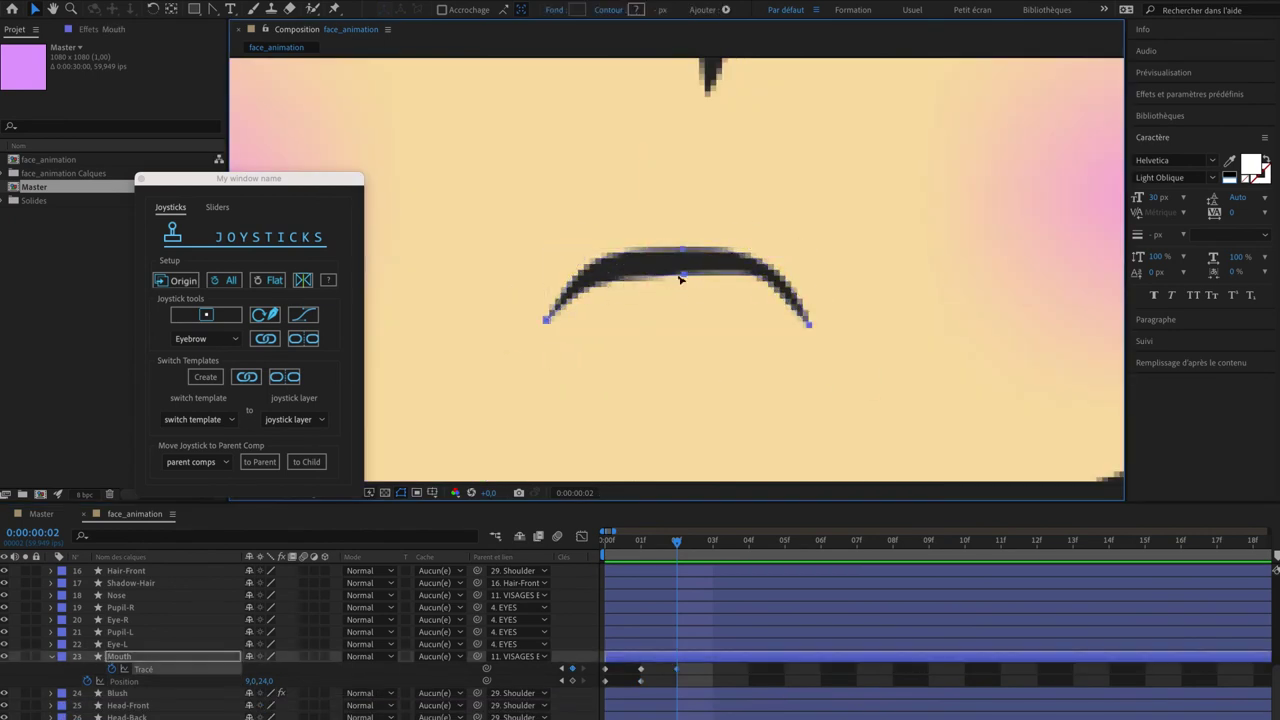
{"action": "left_click_drag", "start_coordinate": [681, 278], "coordinate": [681, 267]}
Step: Reshape the Mouth path on frame 3 into a small, thin, slanted mouth by moving its corner and middle points
{"action": "key", "text": "Page_Down"}
{"action": "left_click", "coordinate": [698, 657]}
{"action": "key", "text": "u"}
{"action": "key", "text": "u"}
{"action": "left_click", "coordinate": [700, 682]}
{"action": "left_click", "coordinate": [941, 706]}
{"action": "key", "text": "super+Tab"}
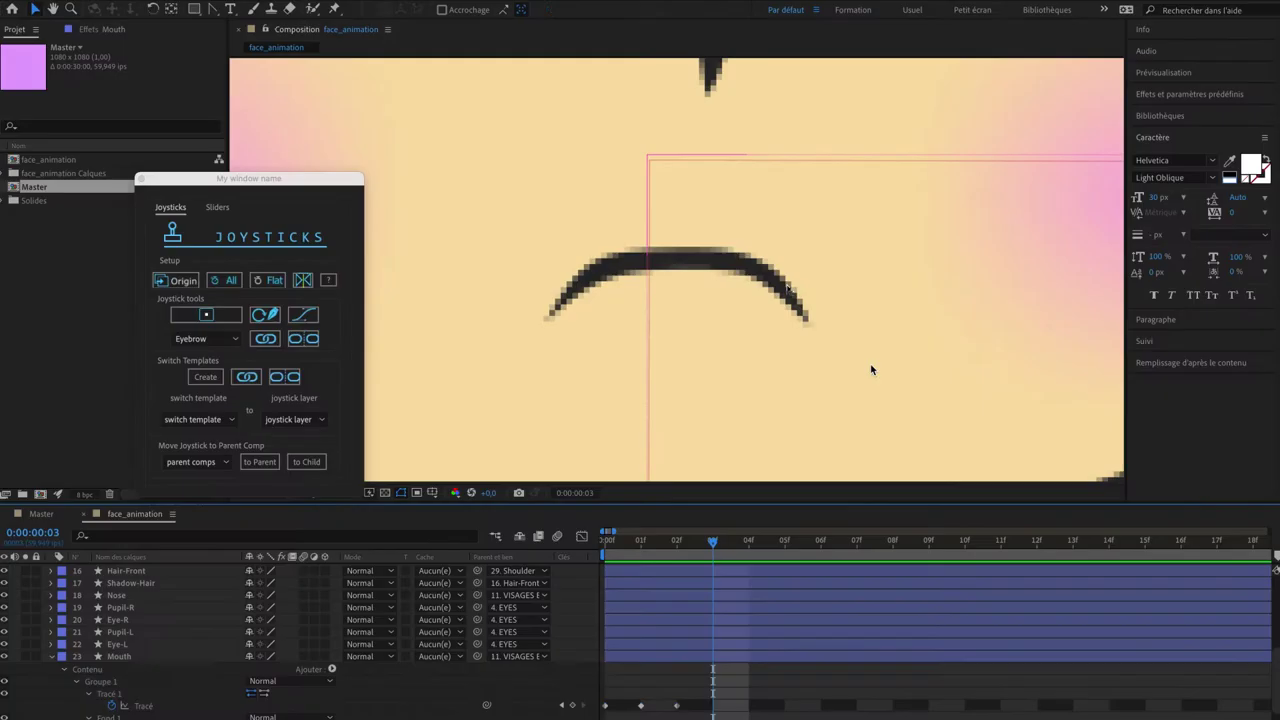
{"action": "double_click", "coordinate": [766, 272]}
{"action": "left_click_drag", "start_coordinate": [809, 323], "coordinate": [780, 243]}
{"action": "left_click_drag", "start_coordinate": [547, 322], "coordinate": [602, 289]}
{"action": "left_click_drag", "start_coordinate": [688, 267], "coordinate": [756, 258]}
{"action": "scroll", "coordinate": [758, 252], "scroll_direction": "down", "scroll_amount": 2}
Step: Reshape the Mouth path on frame 4 into a small open lens shape with level corners
{"action": "key", "text": "Page_Down"}
{"action": "left_click", "coordinate": [700, 682]}
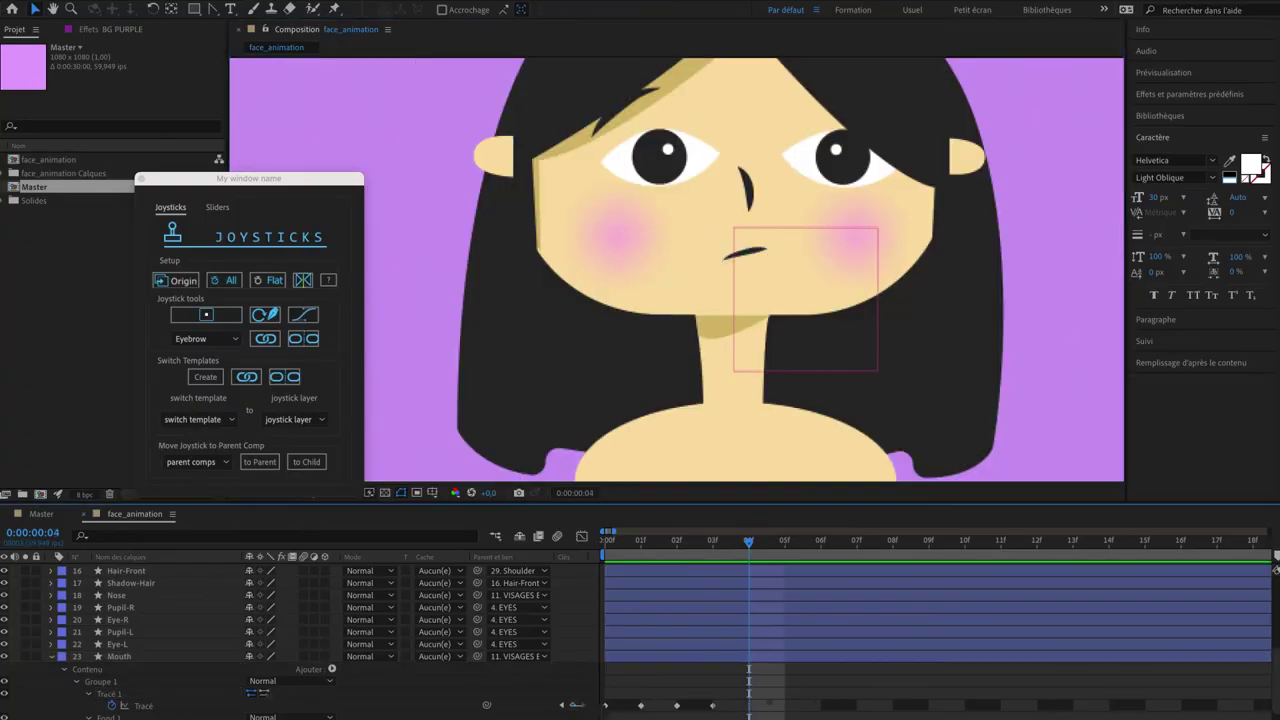
{"action": "key", "text": "super+Tab"}
{"action": "key", "text": "super+Tab"}
{"action": "scroll", "coordinate": [745, 230], "scroll_direction": "up", "scroll_amount": 2}
{"action": "double_click", "coordinate": [740, 360]}
{"action": "left_click_drag", "start_coordinate": [655, 384], "coordinate": [627, 360]}
{"action": "left_click_drag", "start_coordinate": [832, 340], "coordinate": [834, 357]}
{"action": "left_click_drag", "start_coordinate": [711, 351], "coordinate": [722, 334]}
{"action": "left_click_drag", "start_coordinate": [727, 377], "coordinate": [725, 385]}
{"action": "left_click", "coordinate": [722, 333]}
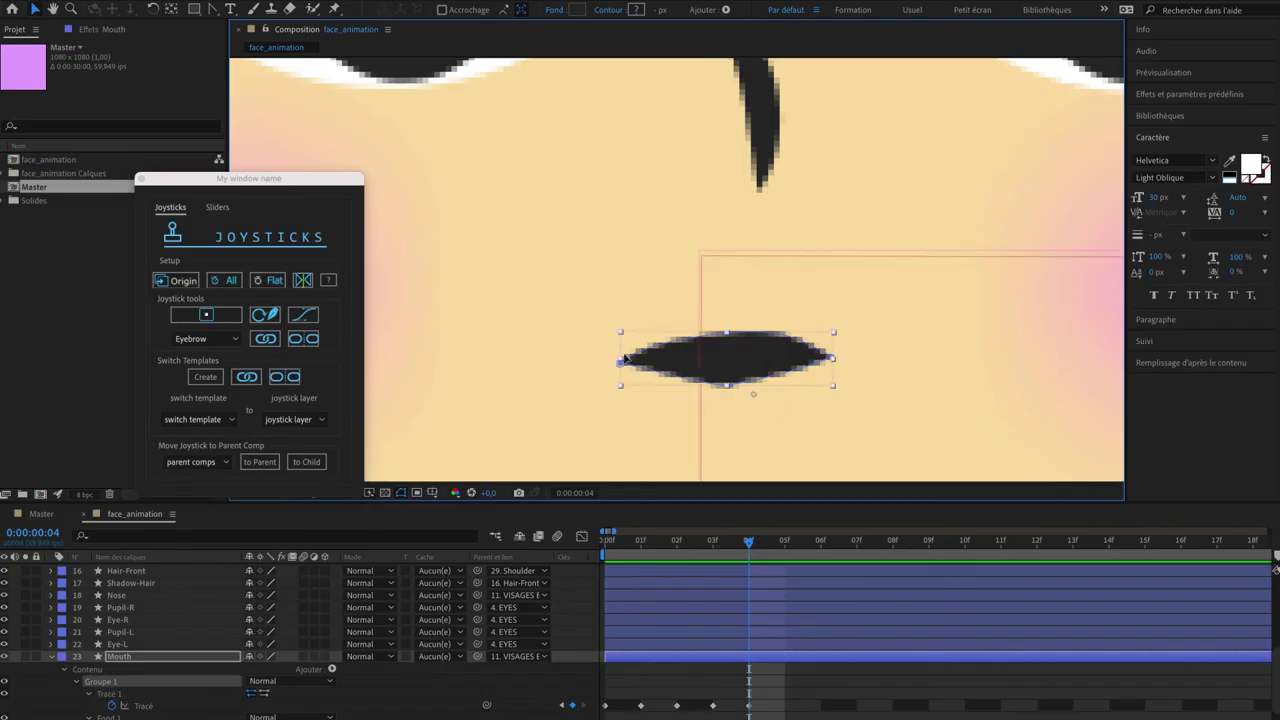
Step: Lower the upper lip of the frame 4 mouth to a nearly straight line and adjust the lower lip's curve
{"action": "double_click", "coordinate": [722, 345]}
{"action": "left_click_drag", "start_coordinate": [722, 334], "coordinate": [722, 354]}
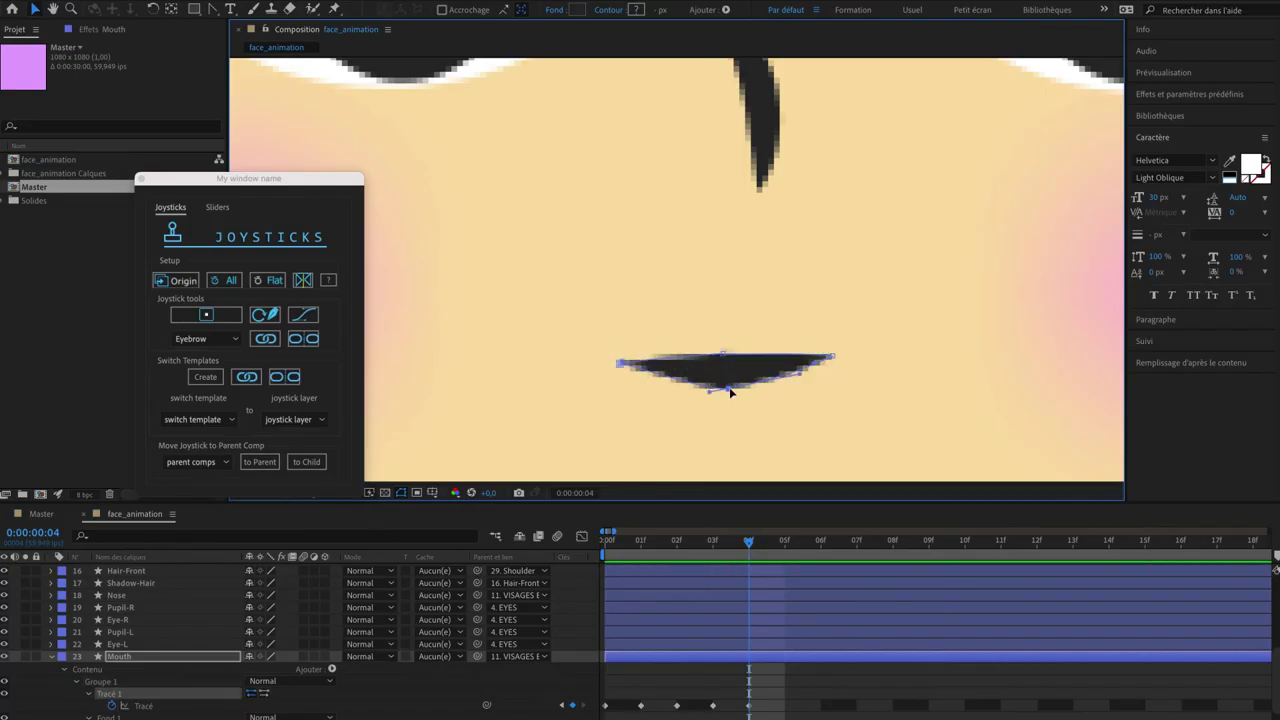
{"action": "left_click_drag", "start_coordinate": [800, 373], "coordinate": [778, 382]}
{"action": "left_click", "coordinate": [1173, 1]}
{"action": "left_click", "coordinate": [1173, 1]}
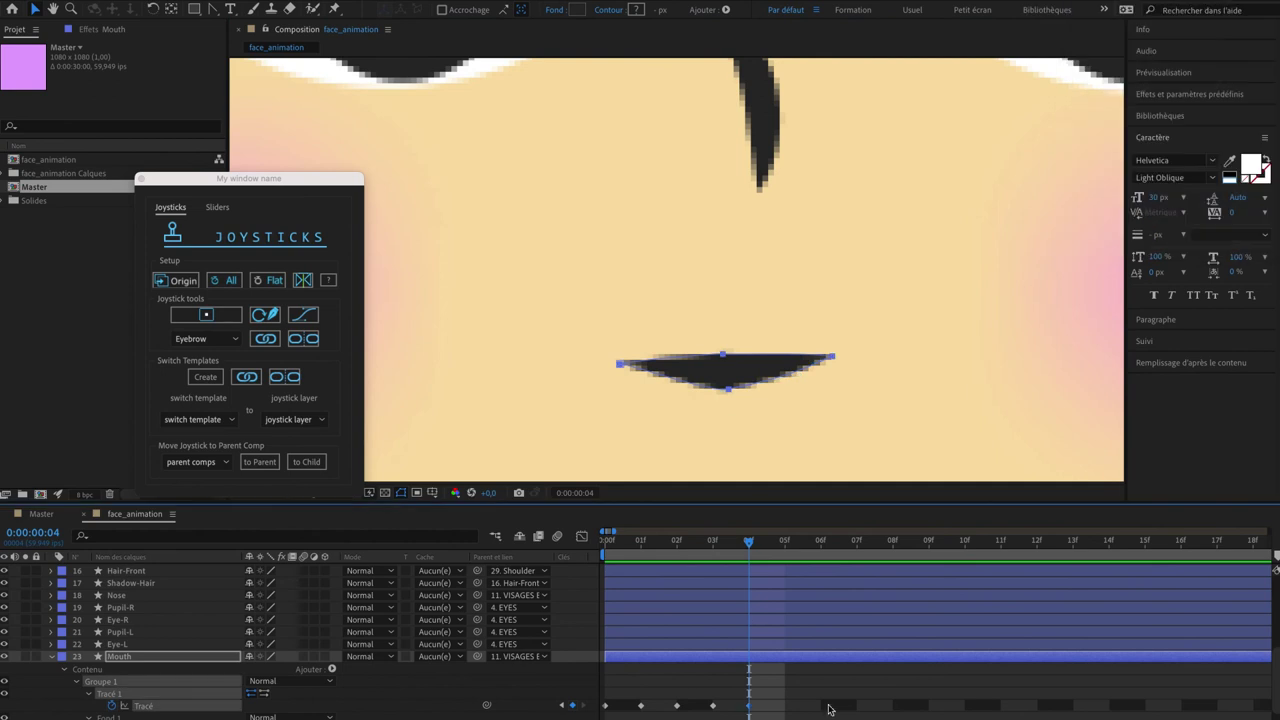
Step: Try to create a joystick from the Mouth layer's path keyframes
{"action": "left_click", "coordinate": [829, 708]}
{"action": "scroll", "coordinate": [808, 412], "scroll_direction": "down", "scroll_amount": 2}
{"action": "double_click", "coordinate": [790, 404]}
{"action": "scroll", "coordinate": [789, 409], "scroll_direction": "up", "scroll_amount": 1}
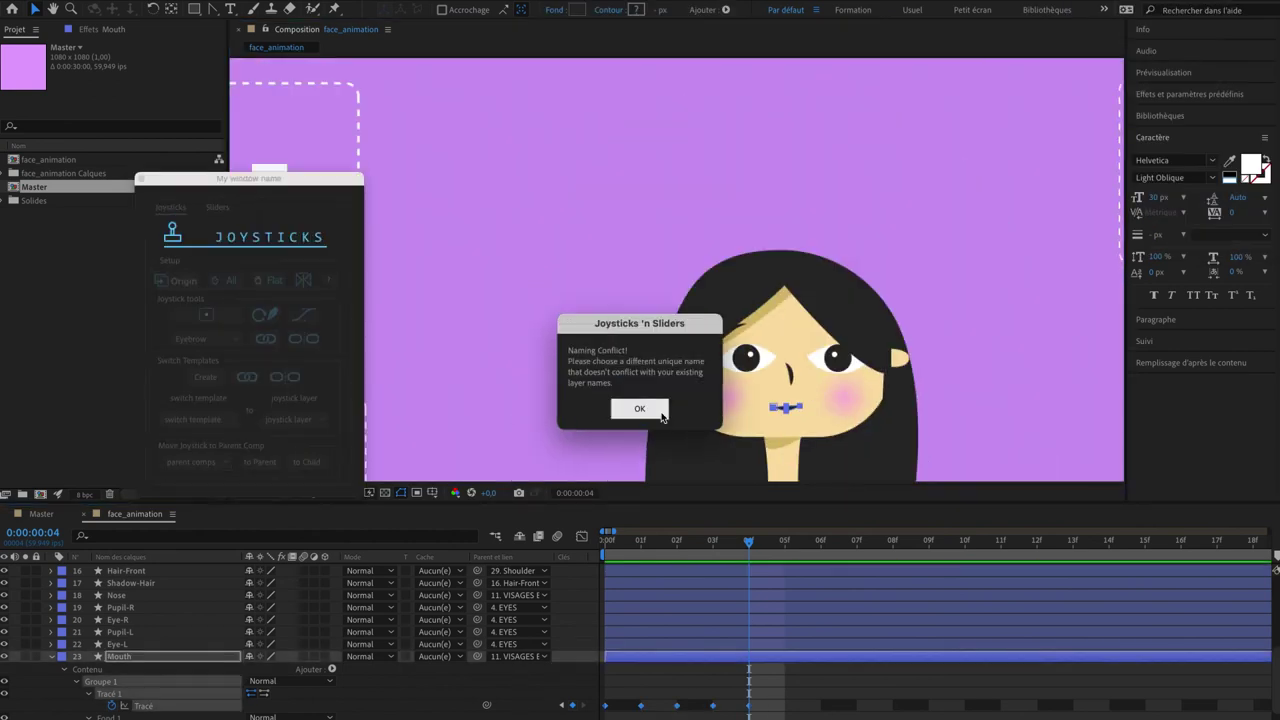
{"action": "left_click", "coordinate": [646, 409]}
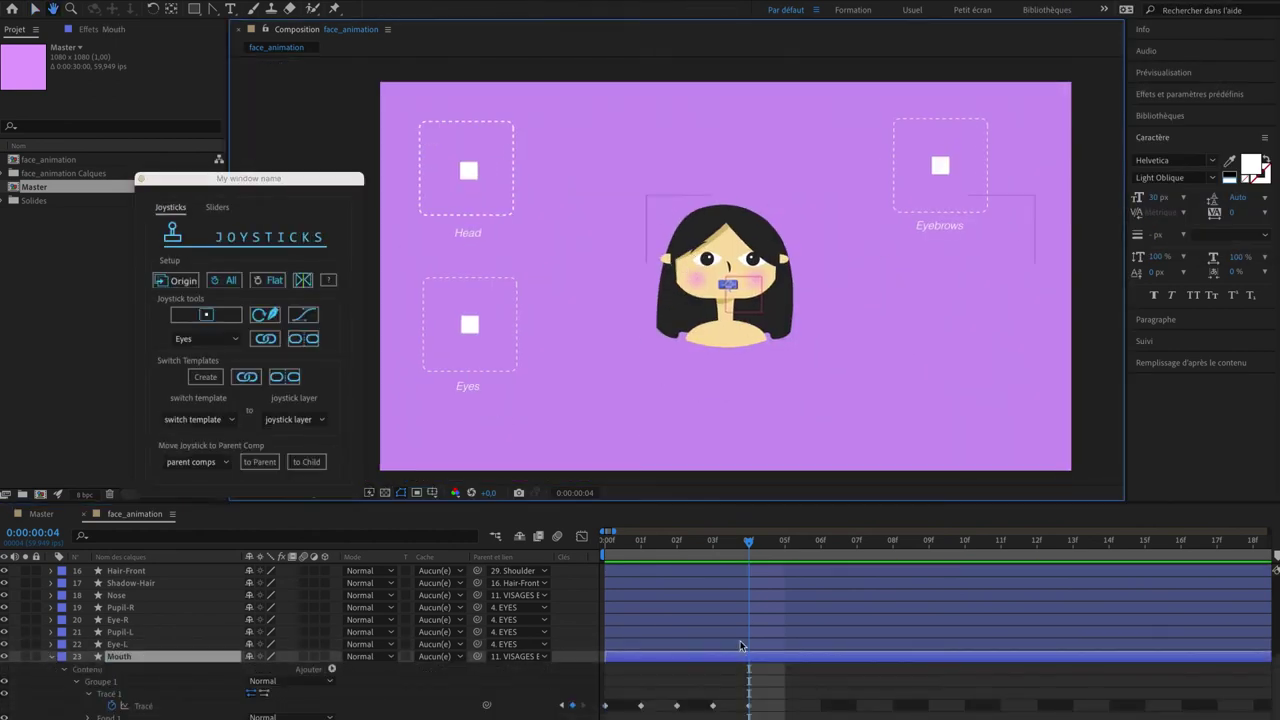
Step: Create the Mouth1 joystick below the Eyebrows controller and label it "Mouth" using a duplicate of the Eyes label
{"action": "left_click", "coordinate": [62, 656]}
{"action": "left_click", "coordinate": [115, 648]}
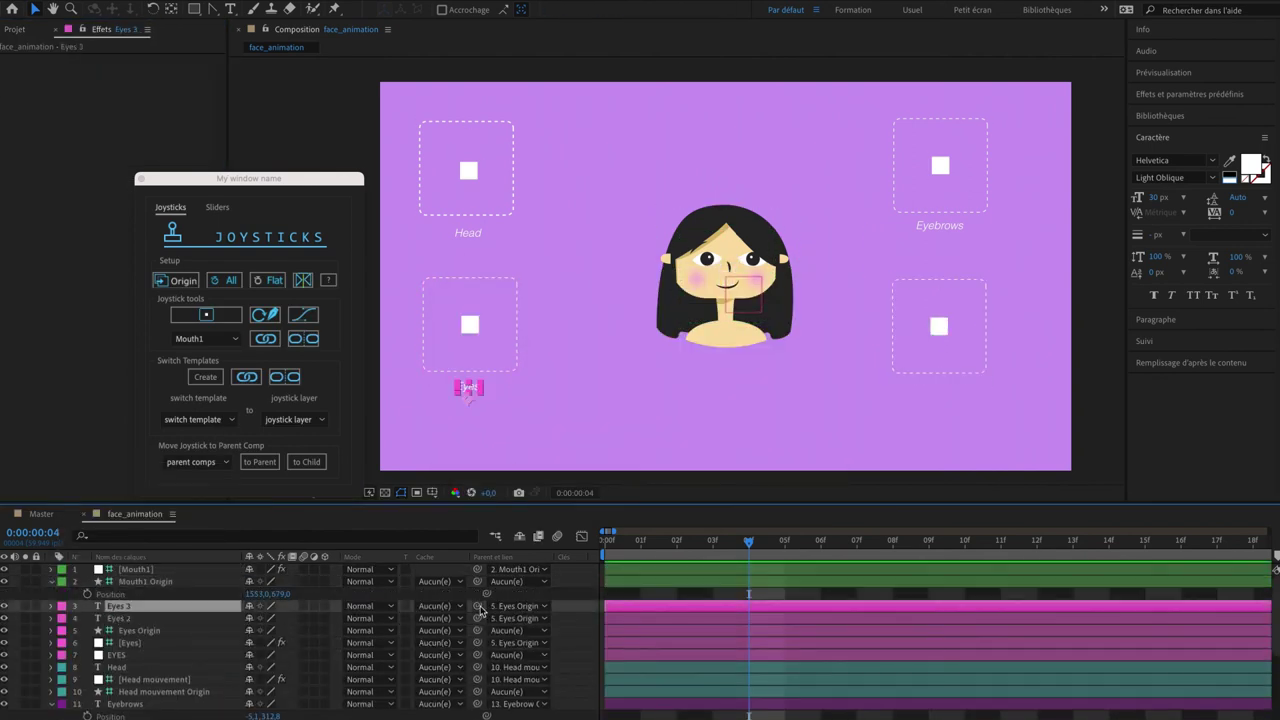
{"action": "key", "text": "ctrl+d"}
{"action": "left_click_drag", "start_coordinate": [466, 380], "coordinate": [937, 385]}
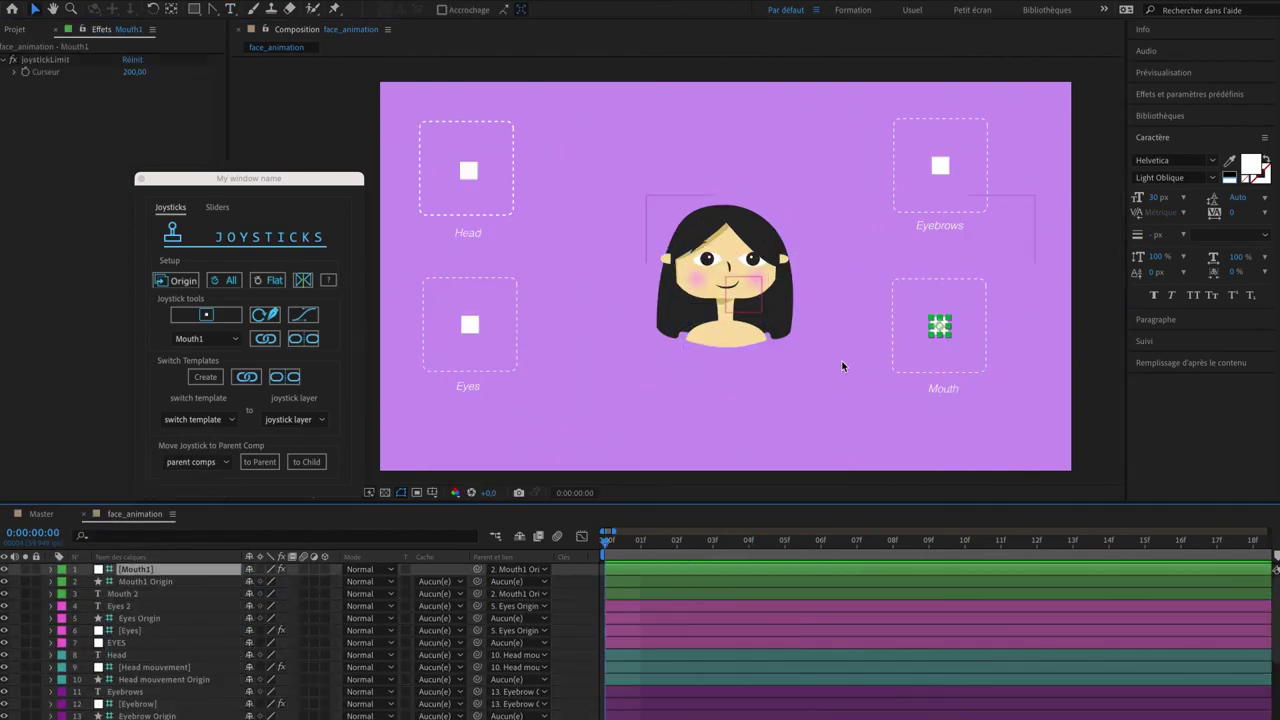
Step: Expand the Nose layer's contents down to its path and enable path keyframing on frame 0
{"action": "scroll", "coordinate": [630, 613], "scroll_direction": "down", "scroll_amount": 6}
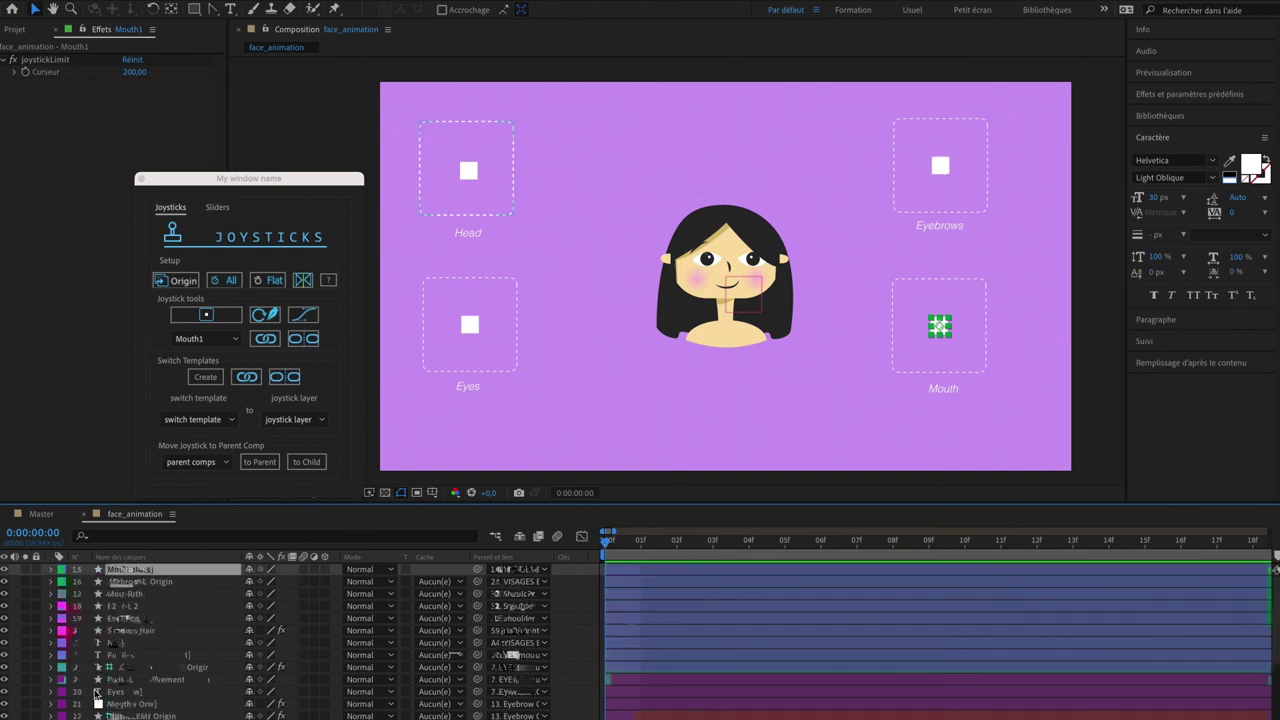
{"action": "left_click", "coordinate": [125, 717]}
{"action": "scroll", "coordinate": [146, 660], "scroll_direction": "up", "scroll_amount": 3}
{"action": "left_click", "coordinate": [116, 656]}
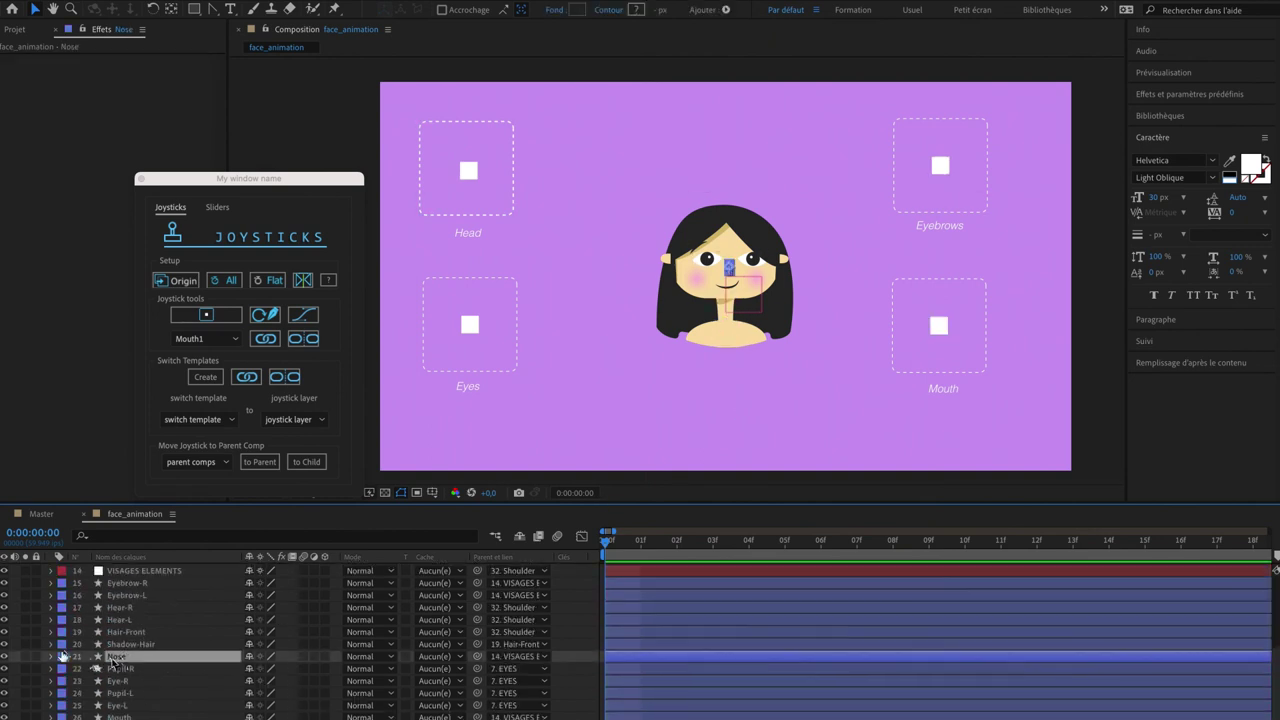
{"action": "left_click", "coordinate": [51, 656]}
{"action": "left_click", "coordinate": [63, 669]}
{"action": "left_click", "coordinate": [76, 681]}
{"action": "left_click", "coordinate": [89, 693]}
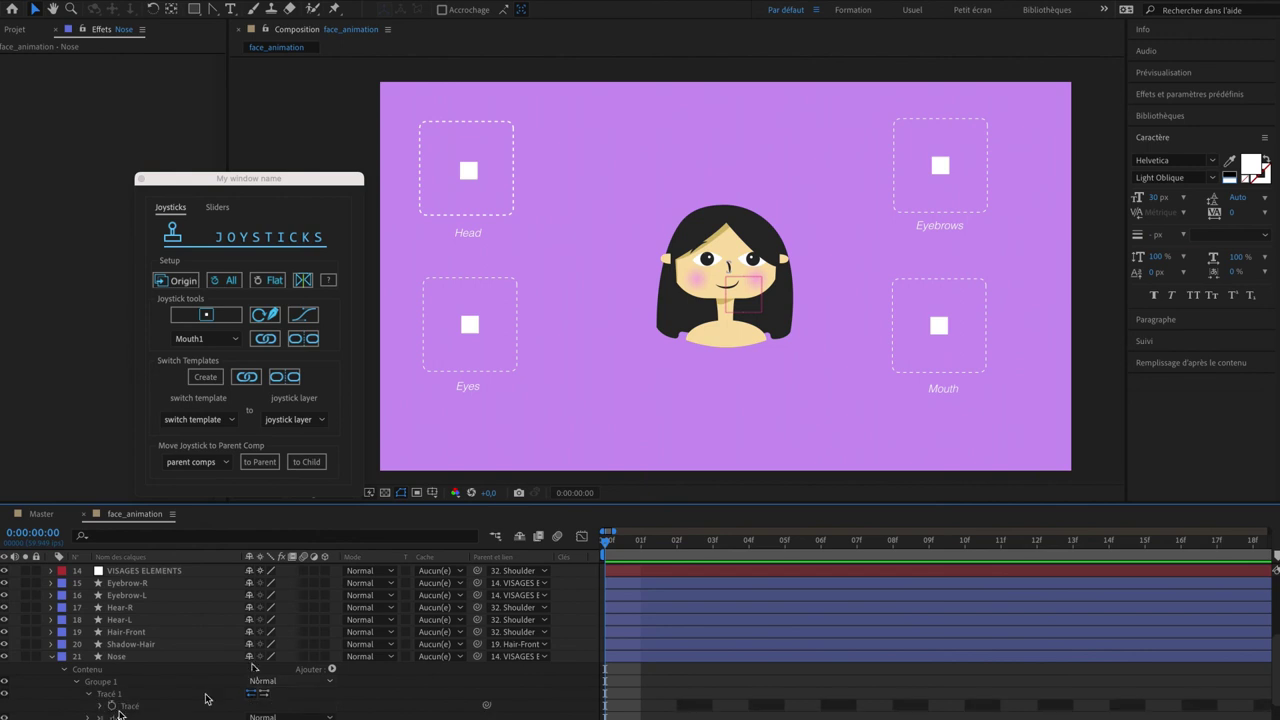
{"action": "left_click", "coordinate": [111, 707]}
Step: Add a vertex midway along the inner edge of the Nose path on frame 1
{"action": "left_click", "coordinate": [656, 540]}
{"action": "scroll", "coordinate": [740, 256], "scroll_direction": "up", "scroll_amount": 3}
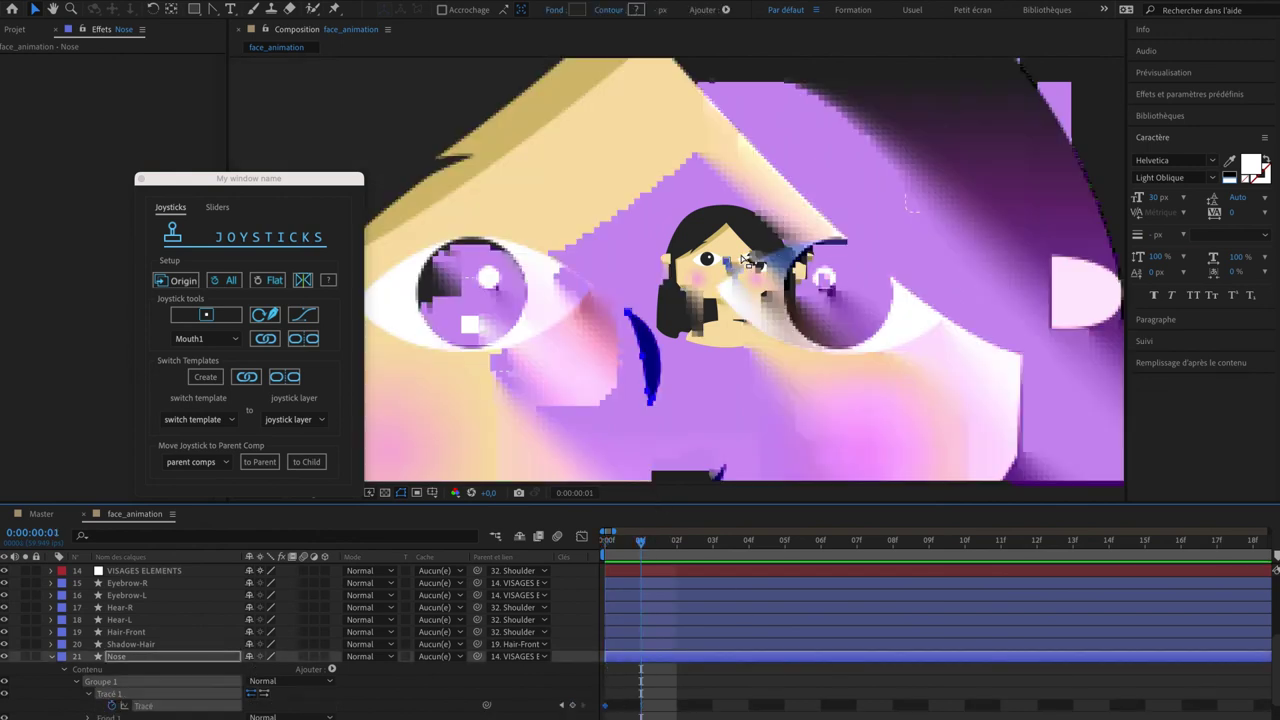
{"action": "scroll", "coordinate": [740, 260], "scroll_direction": "down", "scroll_amount": 2}
{"action": "left_click", "coordinate": [668, 690]}
{"action": "left_click", "coordinate": [668, 632]}
{"action": "left_click", "coordinate": [613, 710]}
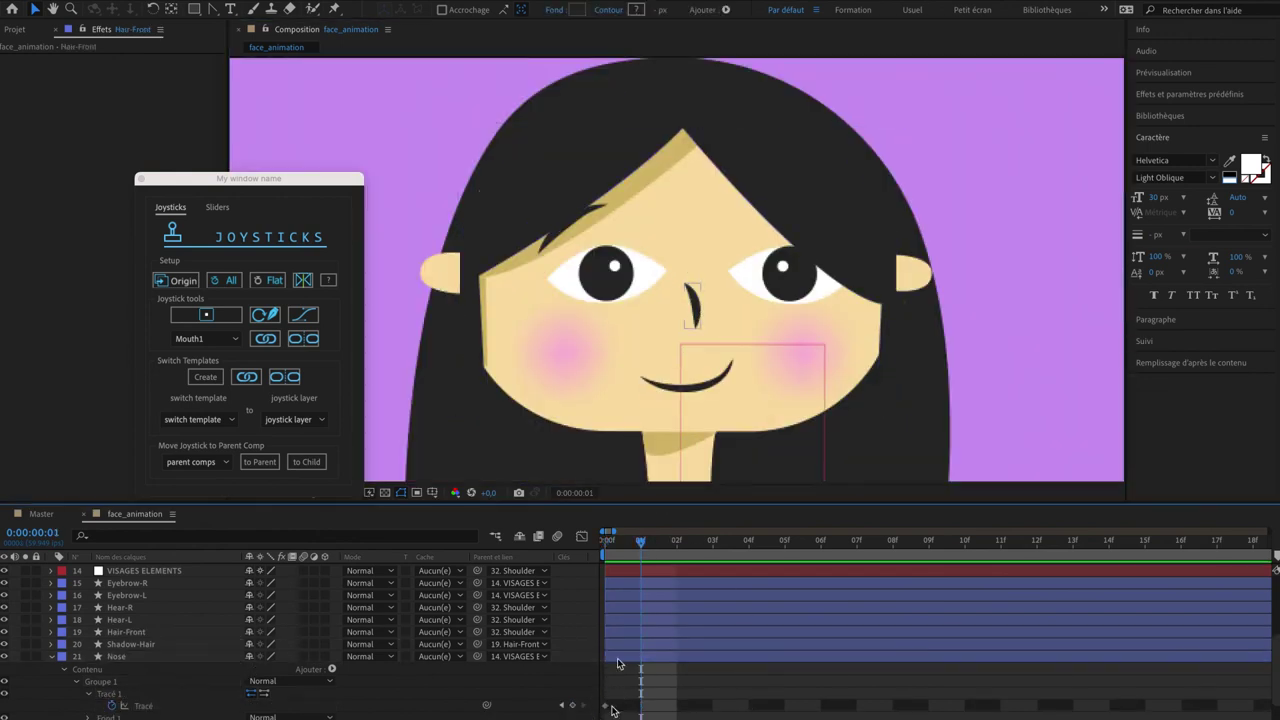
{"action": "left_click", "coordinate": [690, 292]}
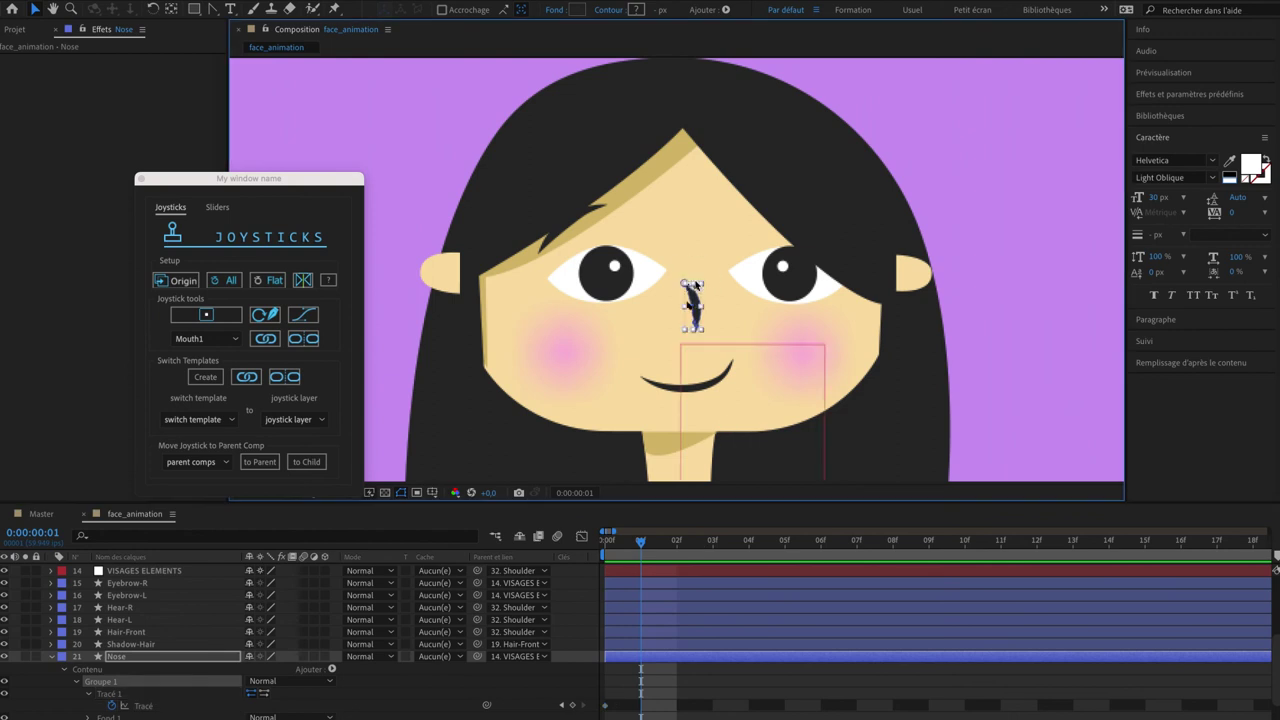
{"action": "key", "text": "u"}
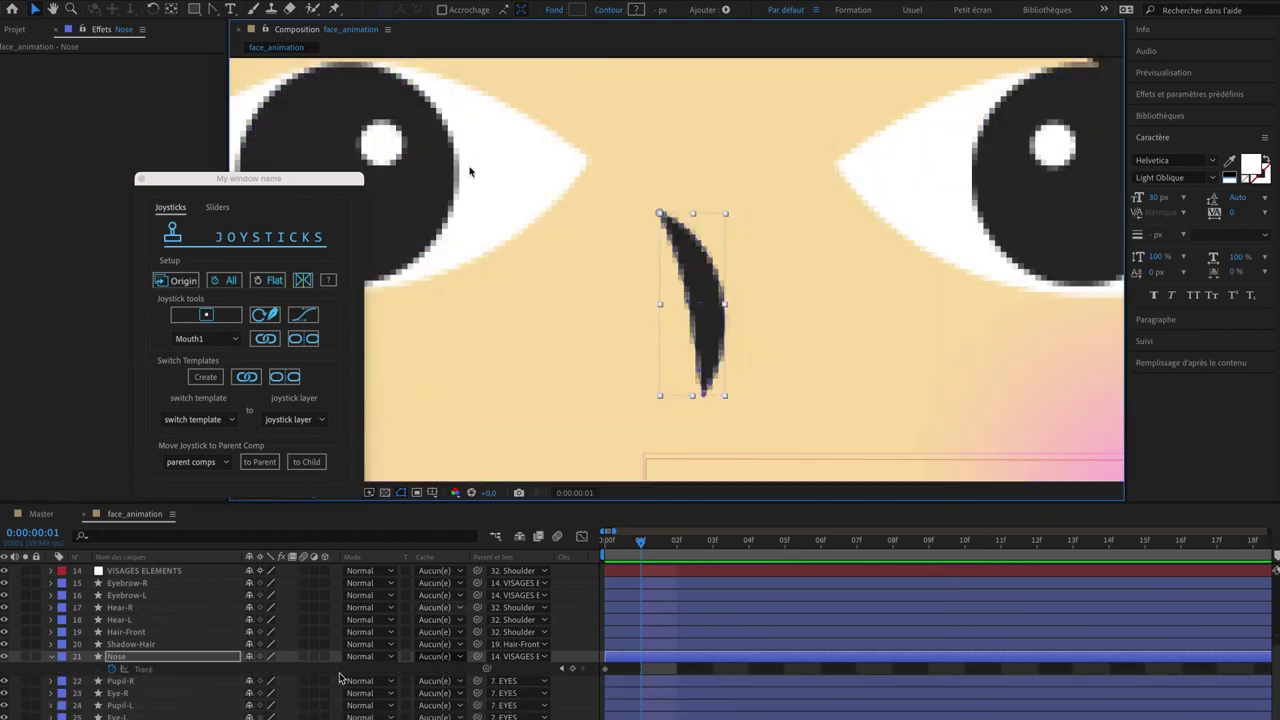
{"action": "left_click", "coordinate": [212, 10]}
{"action": "left_click", "coordinate": [685, 301]}
{"action": "left_click", "coordinate": [35, 10]}
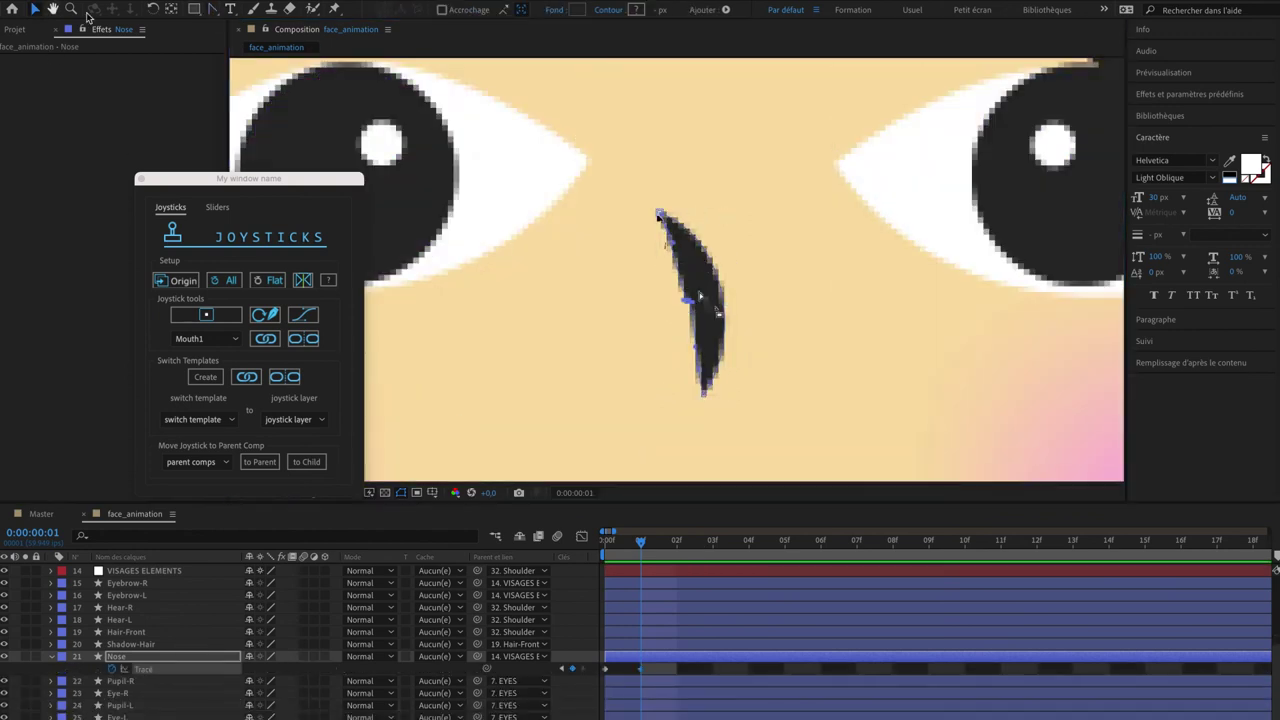
Step: Reshape the Nose path on frame 1 into a slim upright crescent by moving its top and middle points and curve handles
{"action": "left_click_drag", "start_coordinate": [660, 212], "coordinate": [702, 190]}
{"action": "mouse_move", "coordinate": [688, 300]}
{"action": "left_mouse_down"}
{"action": "mouse_move", "coordinate": [689, 261]}
{"action": "mouse_move", "coordinate": [700, 301]}
{"action": "left_mouse_up"}
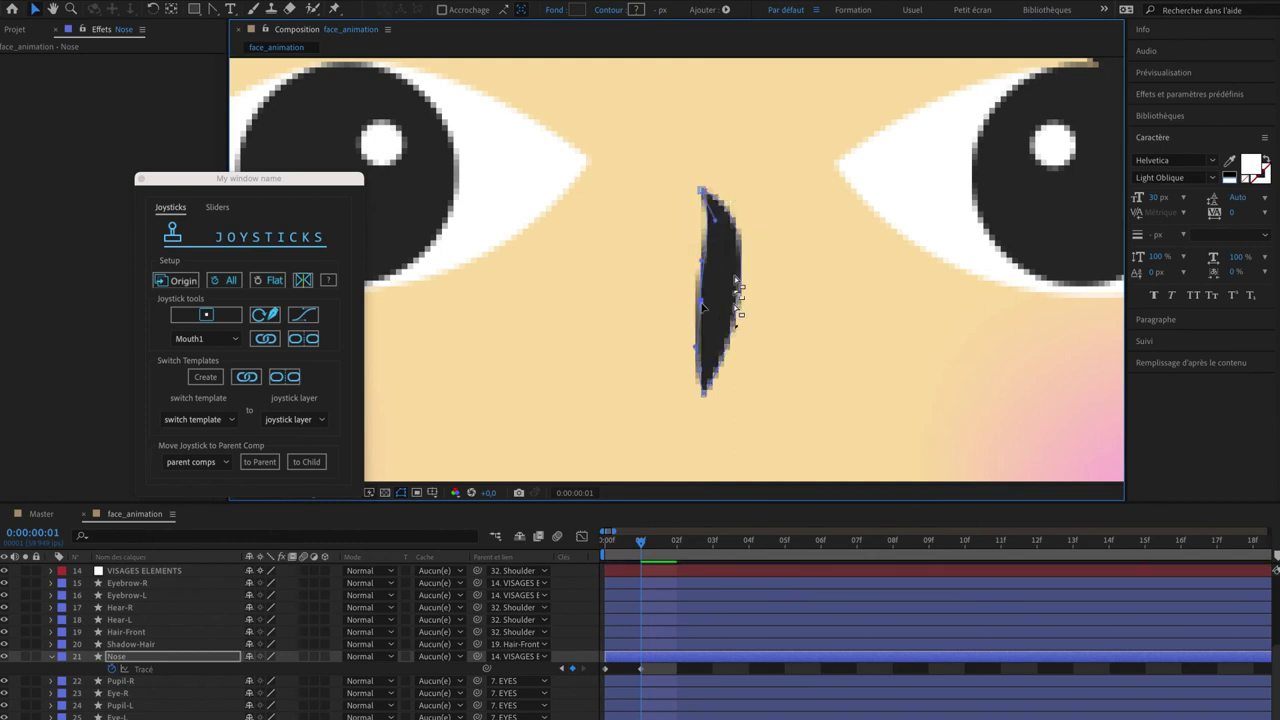
{"action": "left_click_drag", "start_coordinate": [714, 220], "coordinate": [737, 257]}
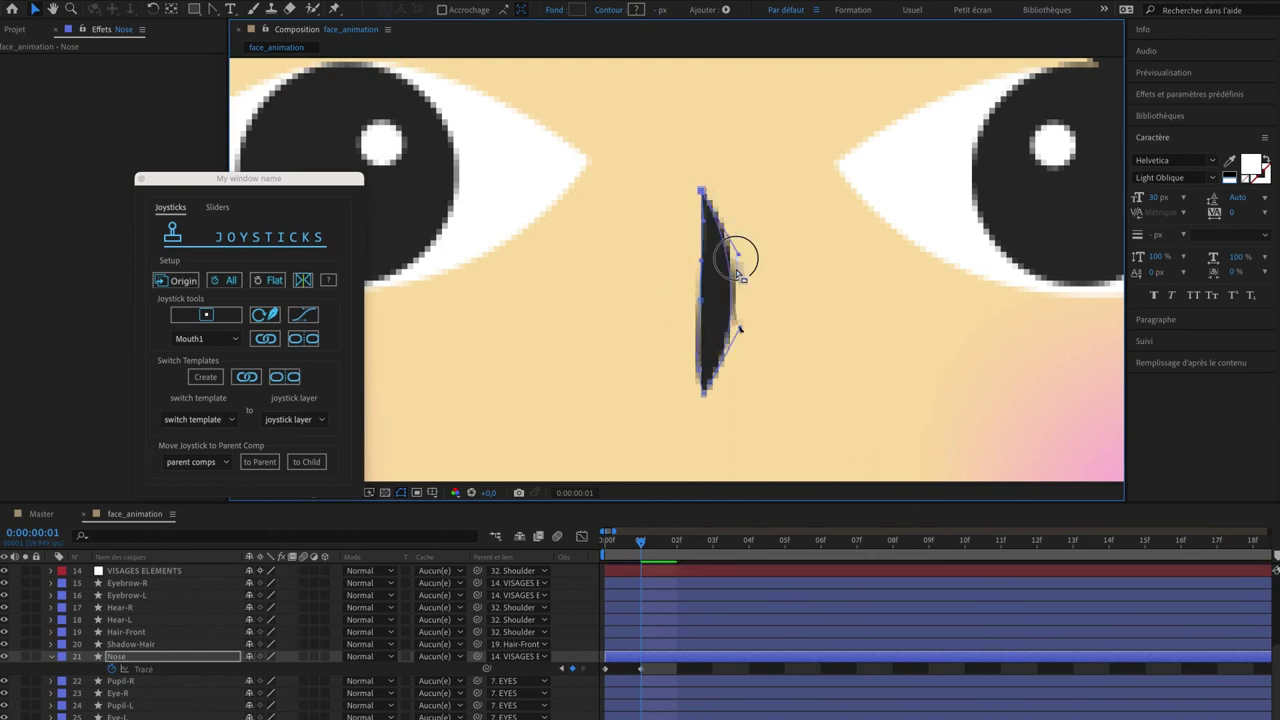
{"action": "left_click_drag", "start_coordinate": [740, 328], "coordinate": [703, 373]}
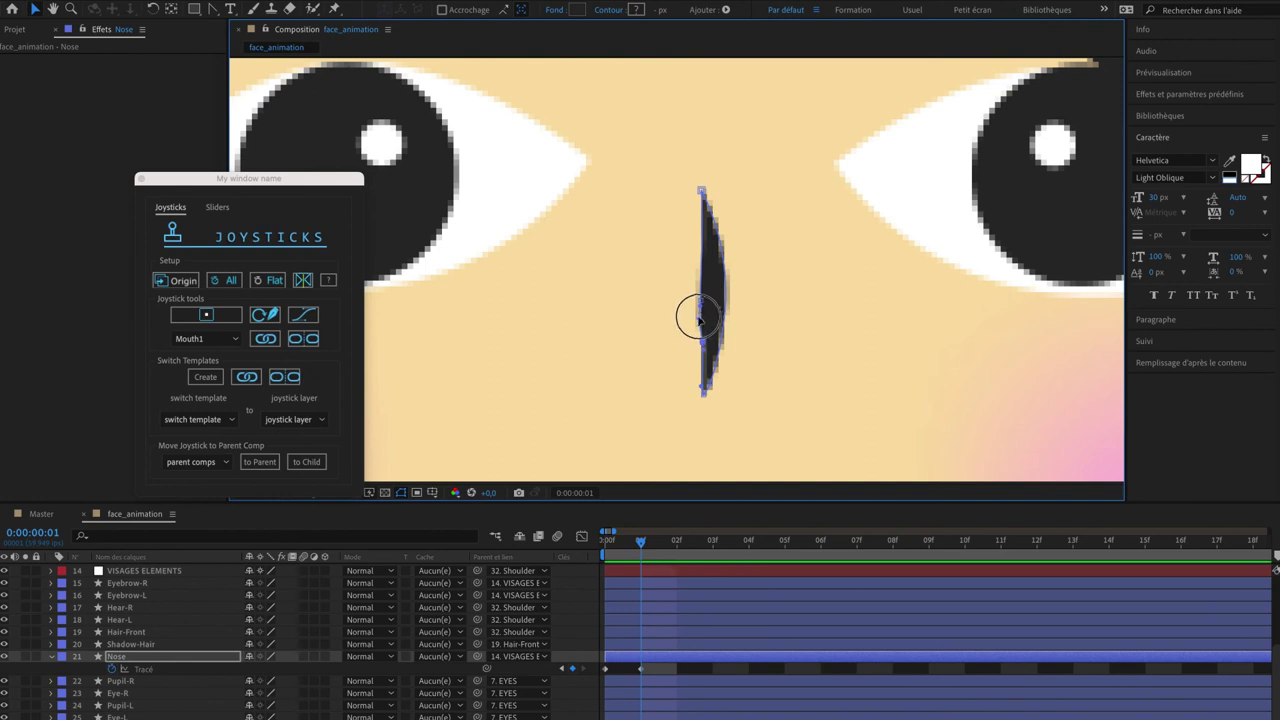
Step: Rework the lower part of the Nose path on frame 2 and move its inner-edge point upward to thin the shape
{"action": "left_click", "coordinate": [685, 538]}
{"action": "left_click_drag", "start_coordinate": [704, 393], "coordinate": [710, 368]}
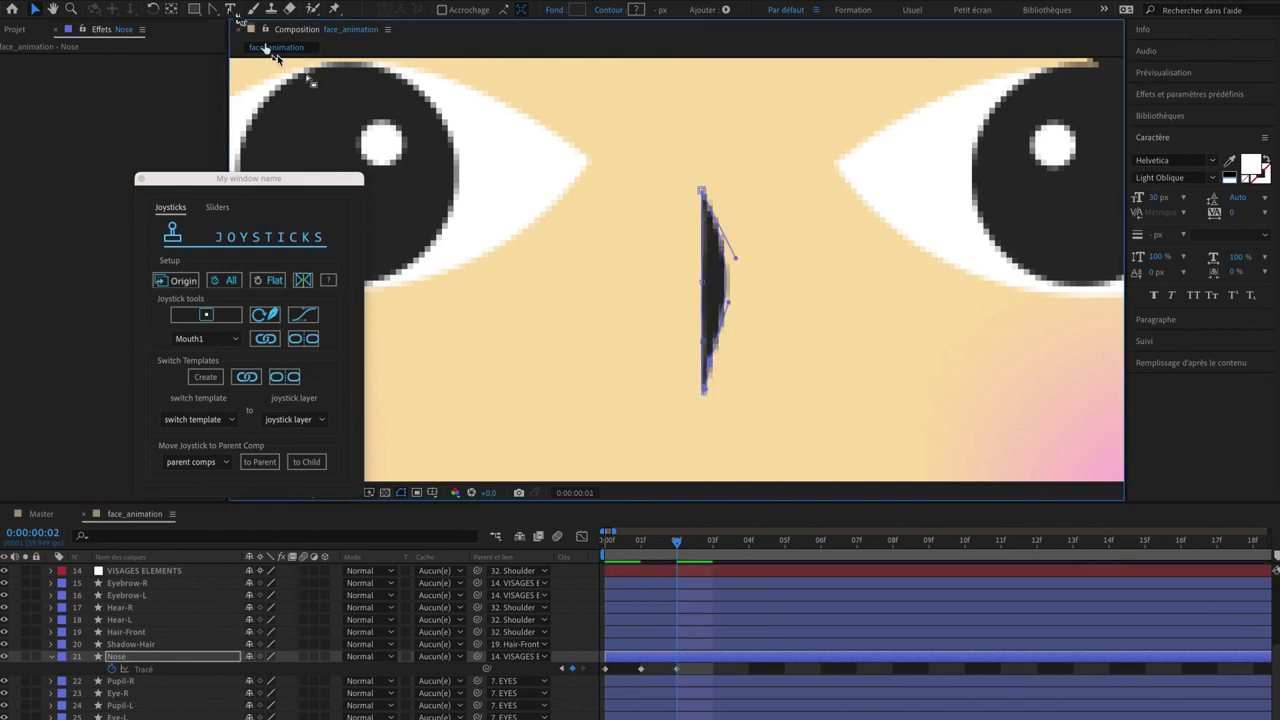
{"action": "left_click", "coordinate": [212, 9]}
{"action": "left_click", "coordinate": [212, 9]}
{"action": "left_click", "coordinate": [262, 41]}
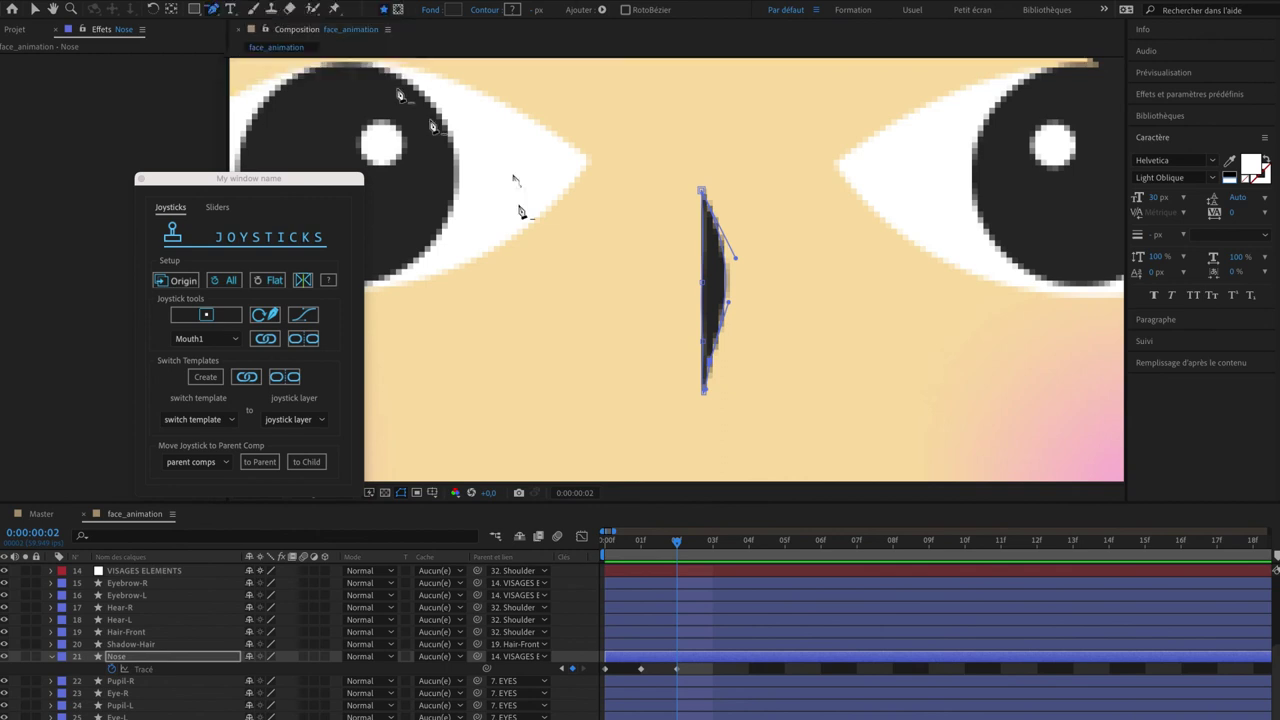
{"action": "left_click", "coordinate": [710, 361]}
{"action": "left_click", "coordinate": [35, 9]}
{"action": "left_click_drag", "start_coordinate": [703, 341], "coordinate": [702, 292]}
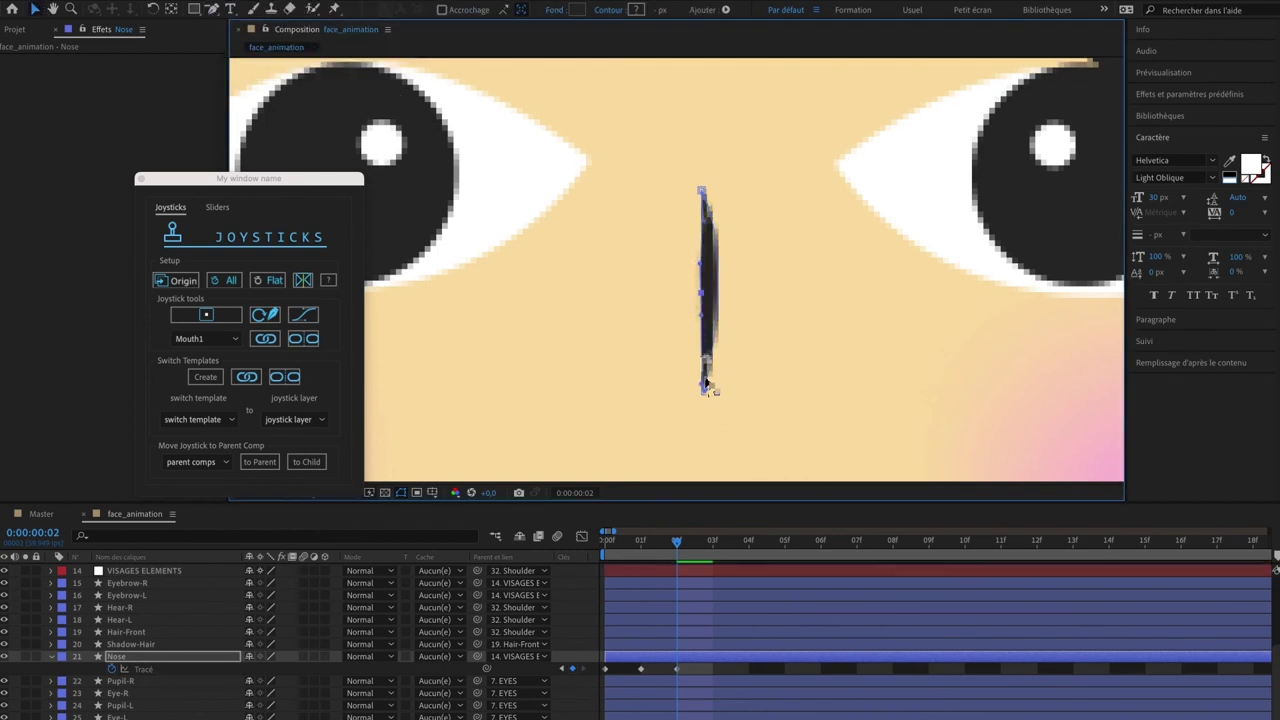
{"action": "left_click_drag", "start_coordinate": [704, 390], "coordinate": [704, 346]}
{"action": "key", "text": "super+z"}
{"action": "key", "text": "super+z"}
Step: Lower the top point of the Nose path on frame 2 to shorten the nose, and compare it with frame 1
{"action": "left_click_drag", "start_coordinate": [702, 190], "coordinate": [702, 260]}
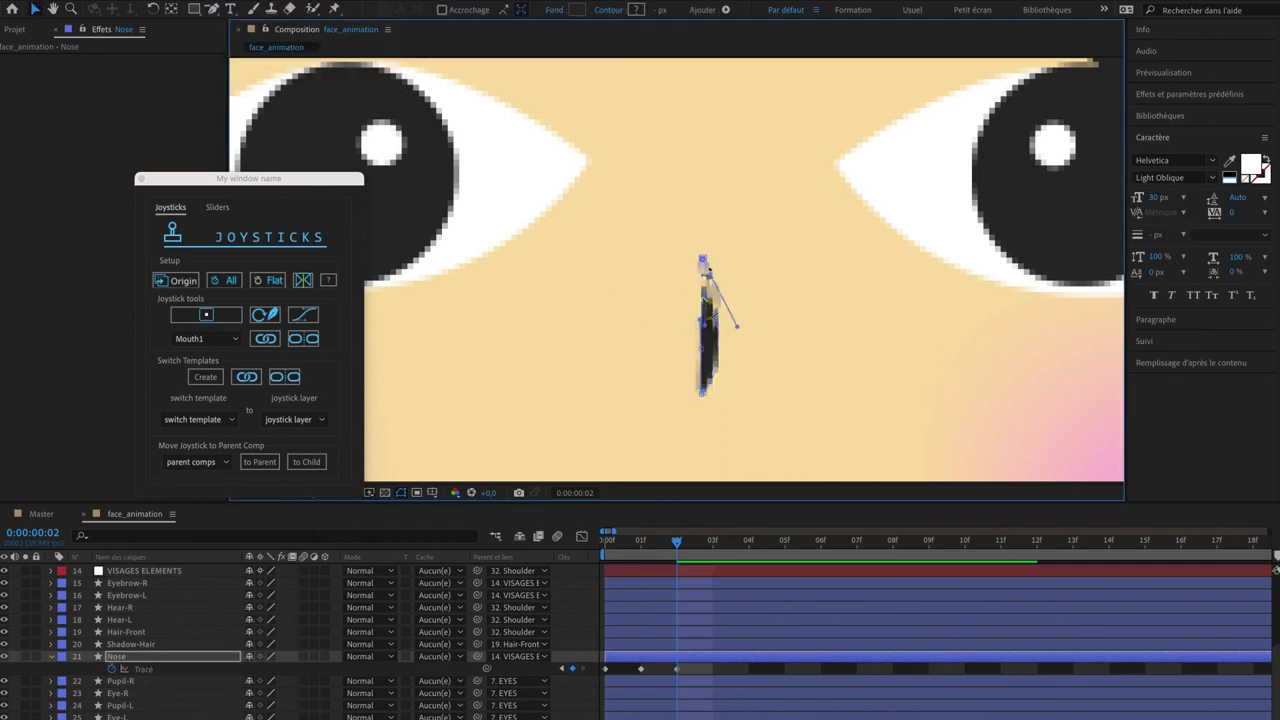
{"action": "scroll", "coordinate": [704, 302], "scroll_direction": "down", "scroll_amount": 2}
{"action": "mouse_move", "coordinate": [641, 542]}
{"action": "left_mouse_down"}
{"action": "mouse_move", "coordinate": [600, 544]}
{"action": "mouse_move", "coordinate": [641, 542]}
{"action": "left_mouse_up"}
{"action": "left_click", "coordinate": [703, 325]}
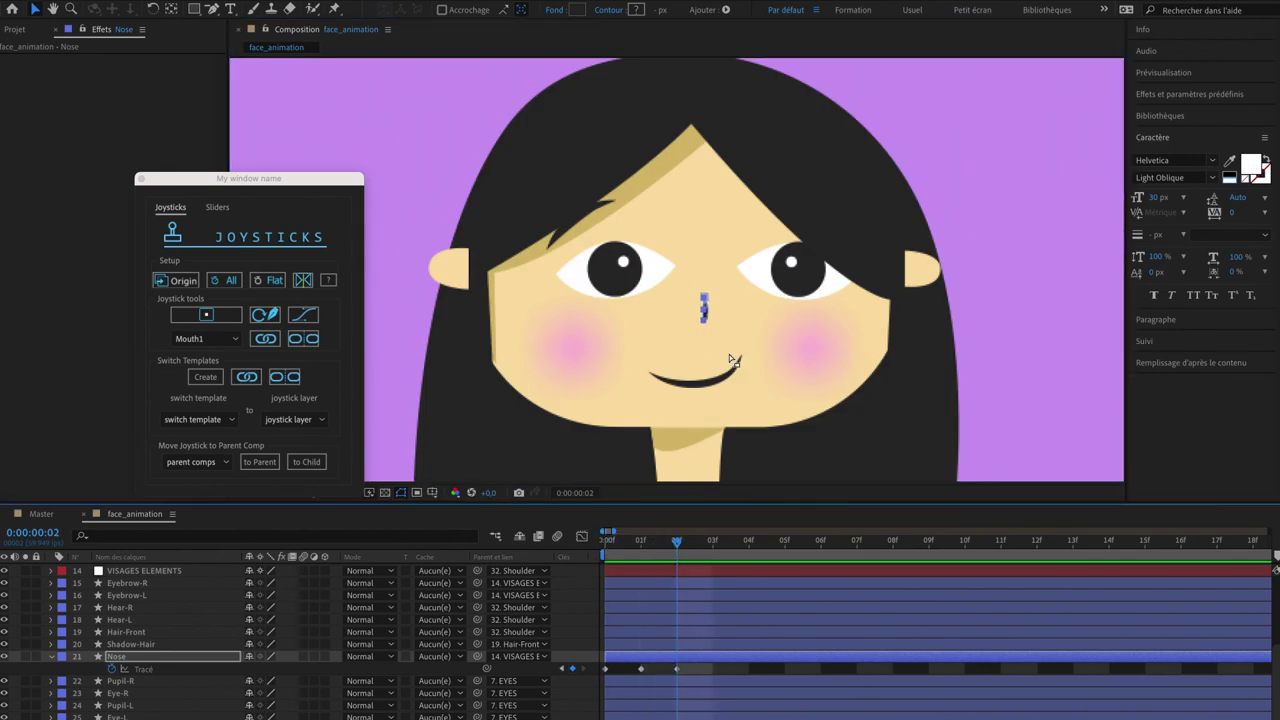
Step: Add a Nose path keyframe on frame 3
{"action": "left_click", "coordinate": [712, 543]}
{"action": "mouse_move", "coordinate": [712, 543]}
{"action": "left_mouse_down"}
{"action": "mouse_move", "coordinate": [588, 541]}
{"action": "mouse_move", "coordinate": [712, 541]}
{"action": "left_mouse_up"}
{"action": "left_click", "coordinate": [703, 671]}
{"action": "left_click_drag", "start_coordinate": [710, 676], "coordinate": [714, 674]}
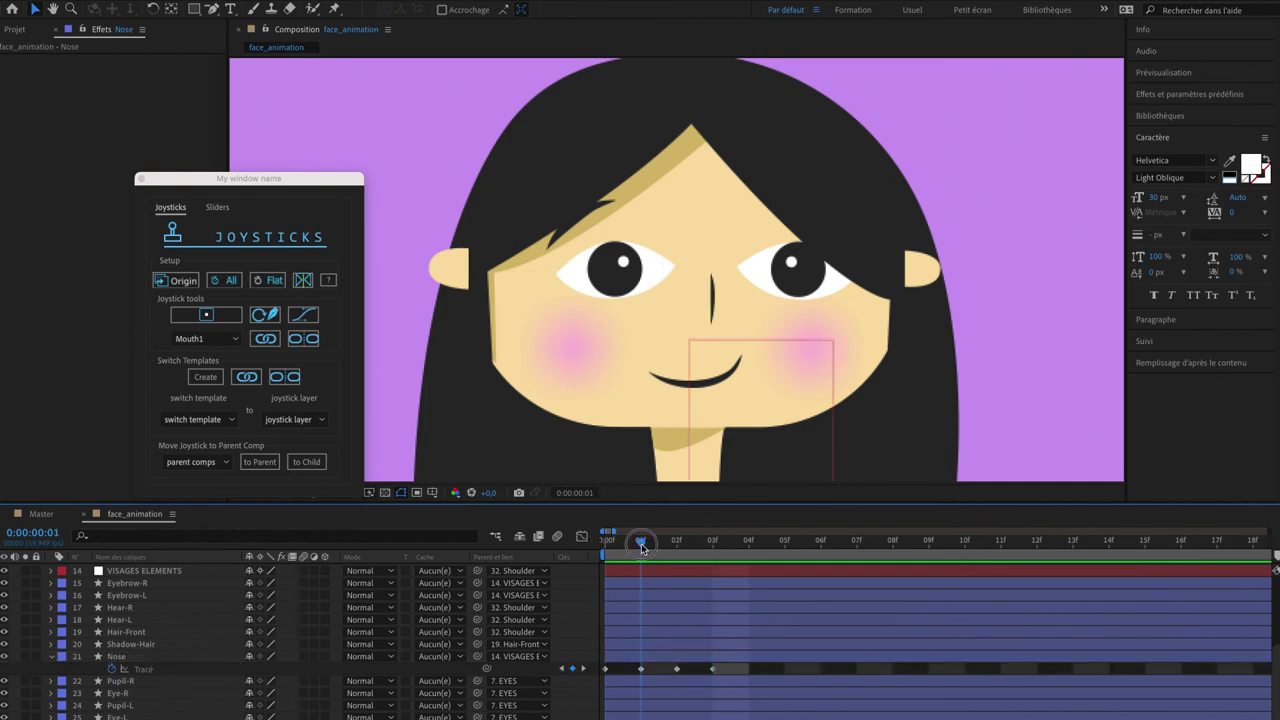
Step: Shift the Nose path keyframes from frames 3 and 2 to frames 4 and 3, and paste a keyframe on frame 2
{"action": "left_click_drag", "start_coordinate": [641, 547], "coordinate": [677, 545]}
{"action": "left_click_drag", "start_coordinate": [714, 670], "coordinate": [749, 670]}
{"action": "left_click_drag", "start_coordinate": [677, 670], "coordinate": [712, 671]}
{"action": "key", "text": "super+v"}
{"action": "mouse_move", "coordinate": [677, 543]}
{"action": "left_mouse_down"}
{"action": "mouse_move", "coordinate": [598, 550]}
{"action": "mouse_move", "coordinate": [690, 545]}
{"action": "left_mouse_up"}
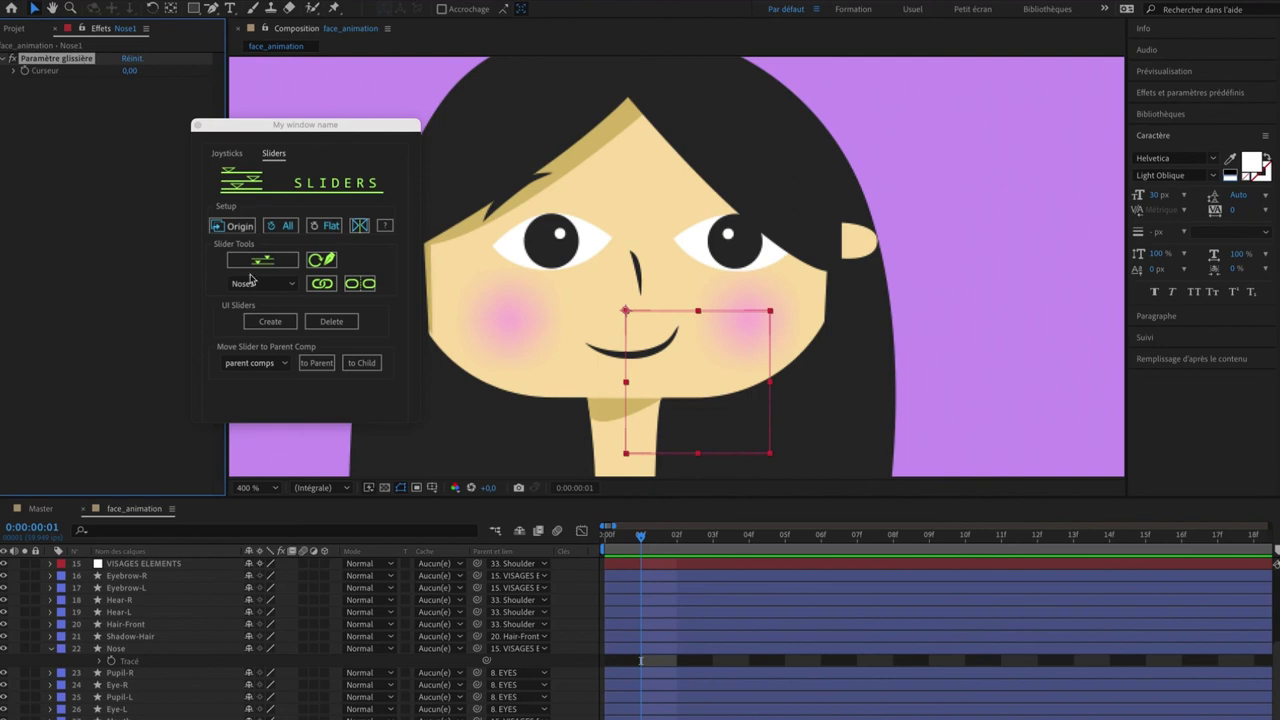
Step: Set the Nose1 slider layer's label colour to Écume
{"action": "scroll", "coordinate": [109, 663], "scroll_direction": "up", "scroll_amount": 5}
{"action": "left_click", "coordinate": [60, 563]}
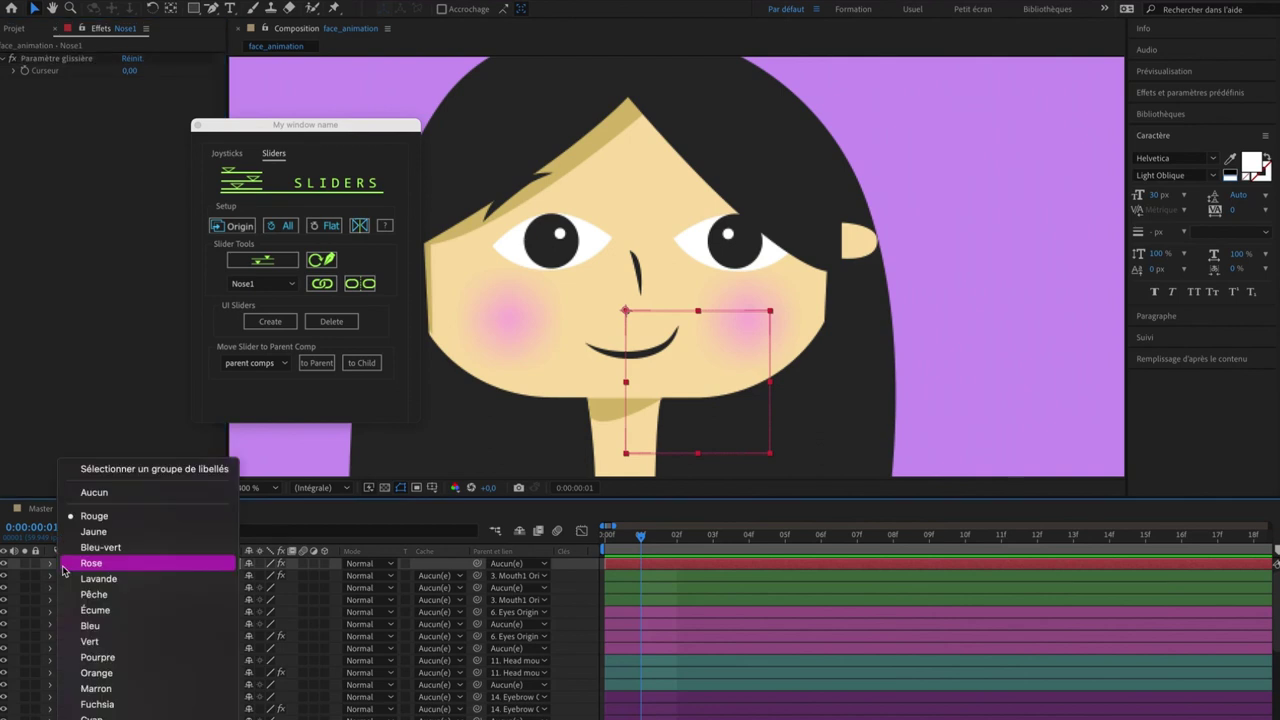
{"action": "left_click", "coordinate": [70, 591]}
{"action": "left_click", "coordinate": [60, 563]}
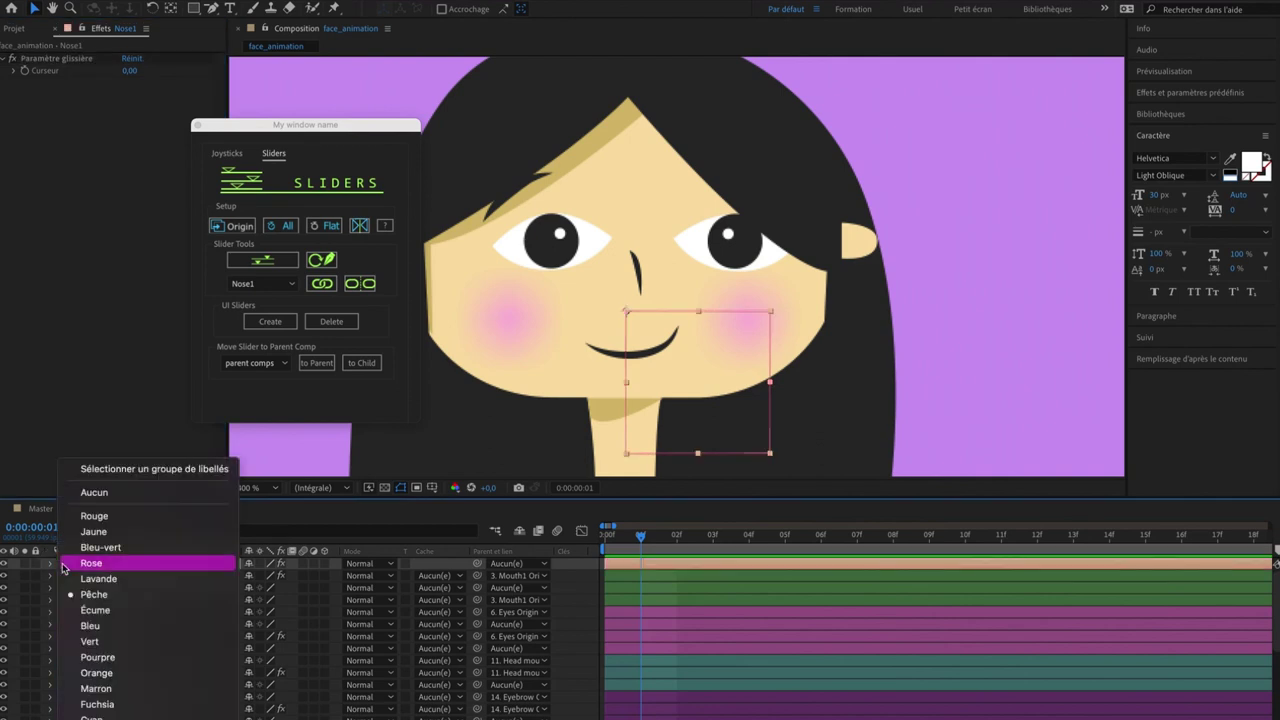
{"action": "left_click", "coordinate": [90, 623]}
{"action": "left_click", "coordinate": [61, 565]}
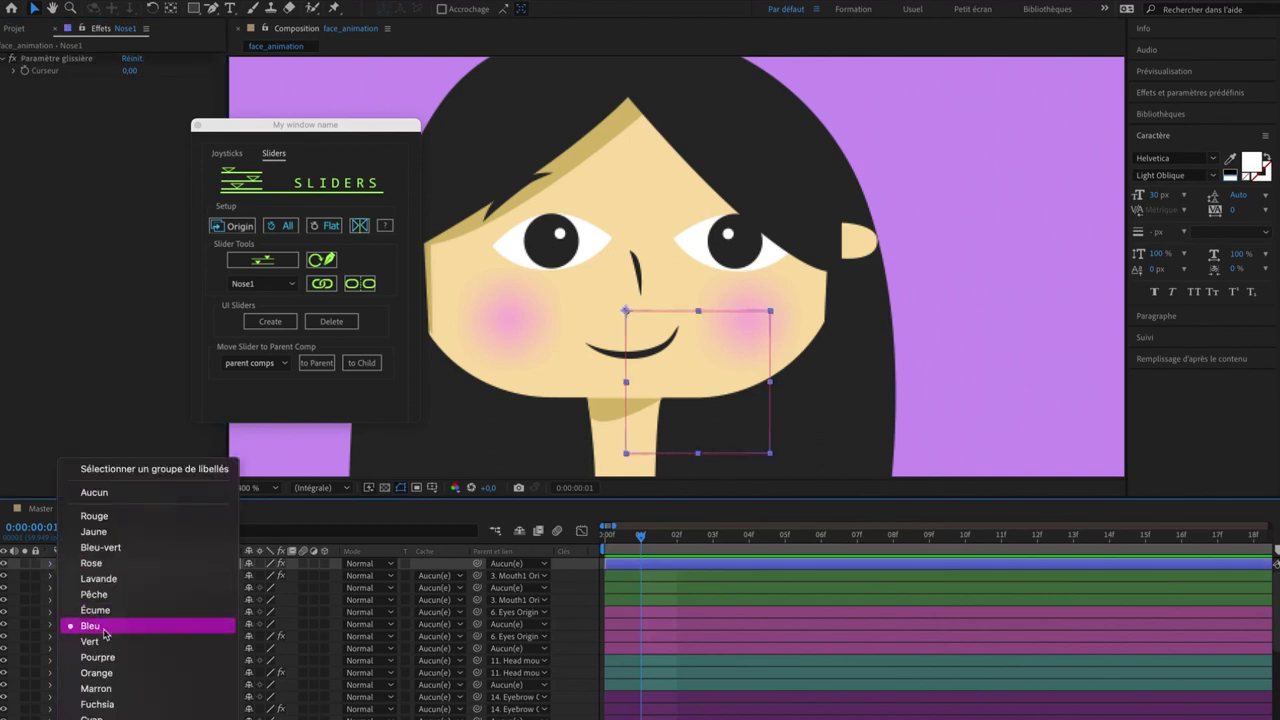
{"action": "left_click", "coordinate": [90, 607]}
Step: Create an on-screen UI slider from the Nose1 layer's Paramètre glissière effect
{"action": "scroll", "coordinate": [632, 322], "scroll_direction": "down", "scroll_amount": 5}
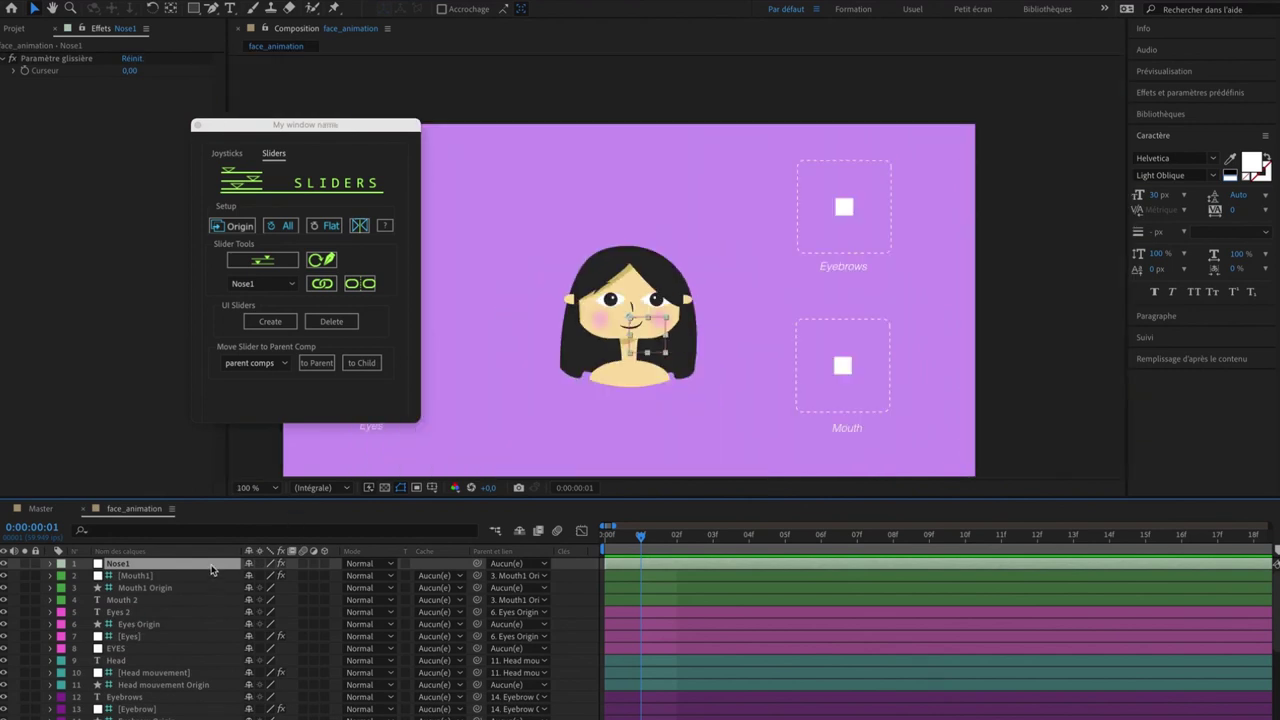
{"action": "left_click", "coordinate": [70, 60]}
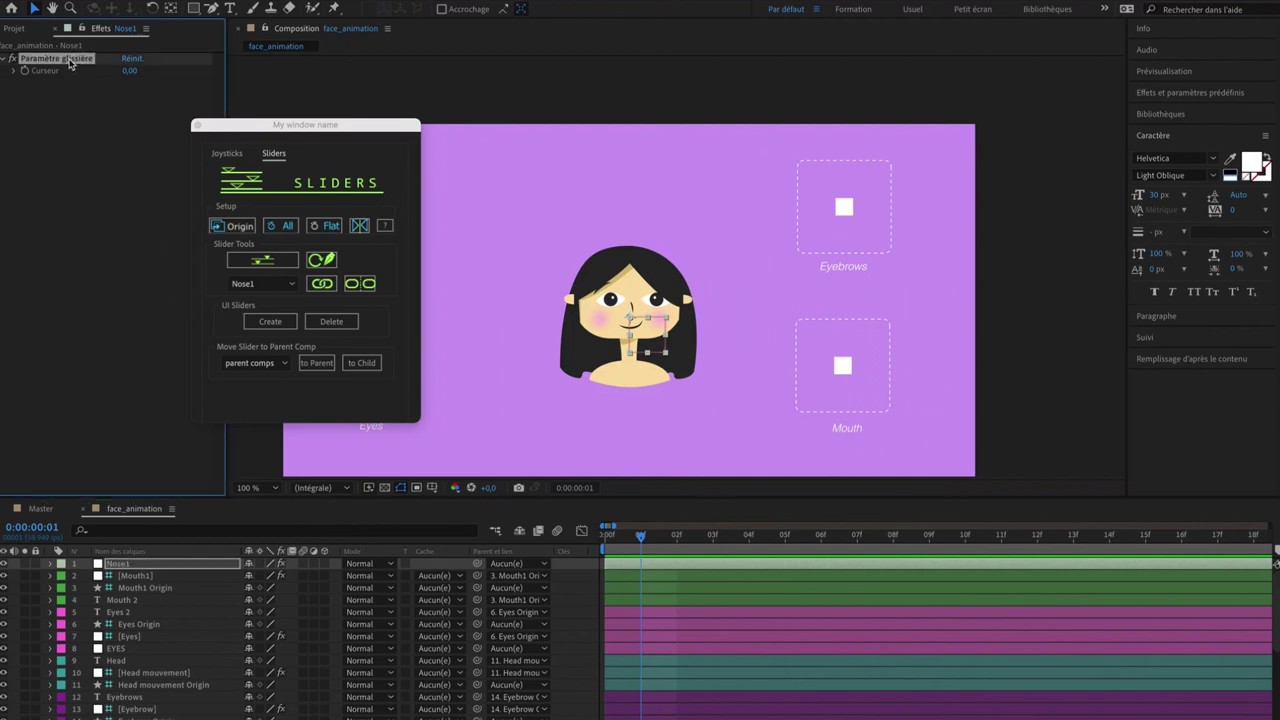
{"action": "left_click", "coordinate": [270, 321]}
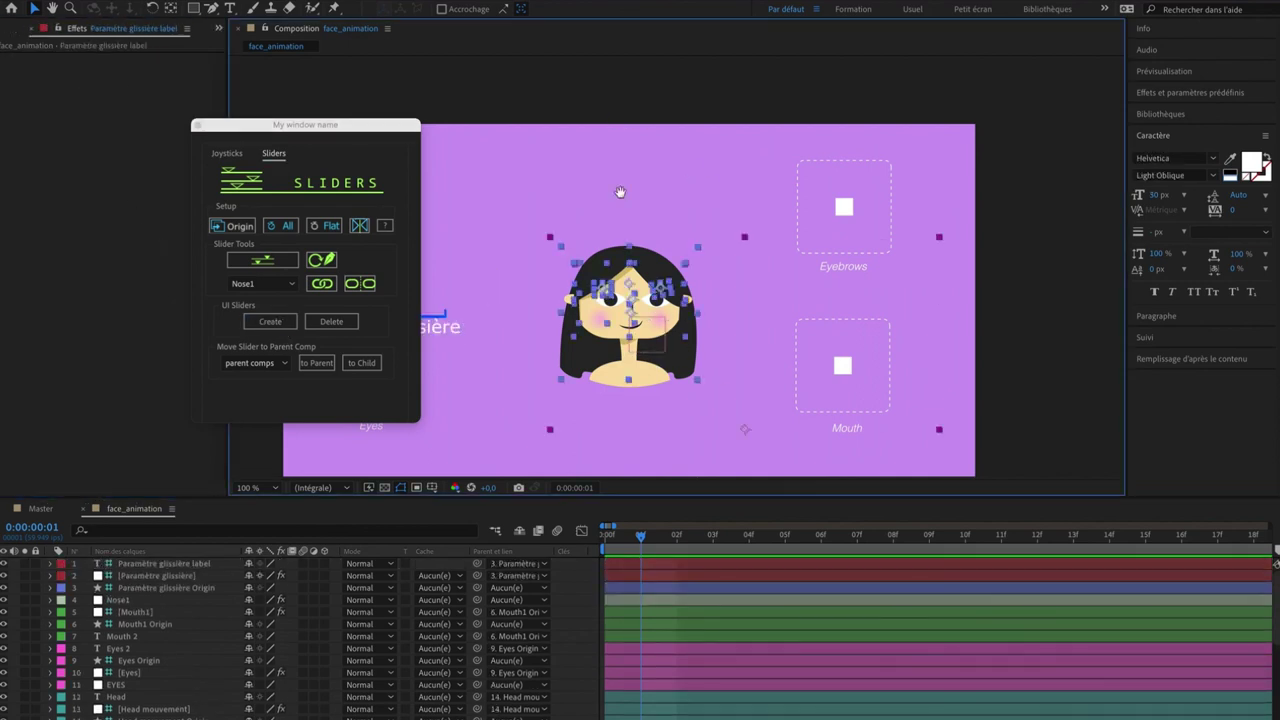
Step: Change the new slider's label text to Nose and format it in italic at 30 px
{"action": "type", "text": "Nose"}
{"action": "key", "text": "super+a"}
{"action": "left_click", "coordinate": [1184, 195]}
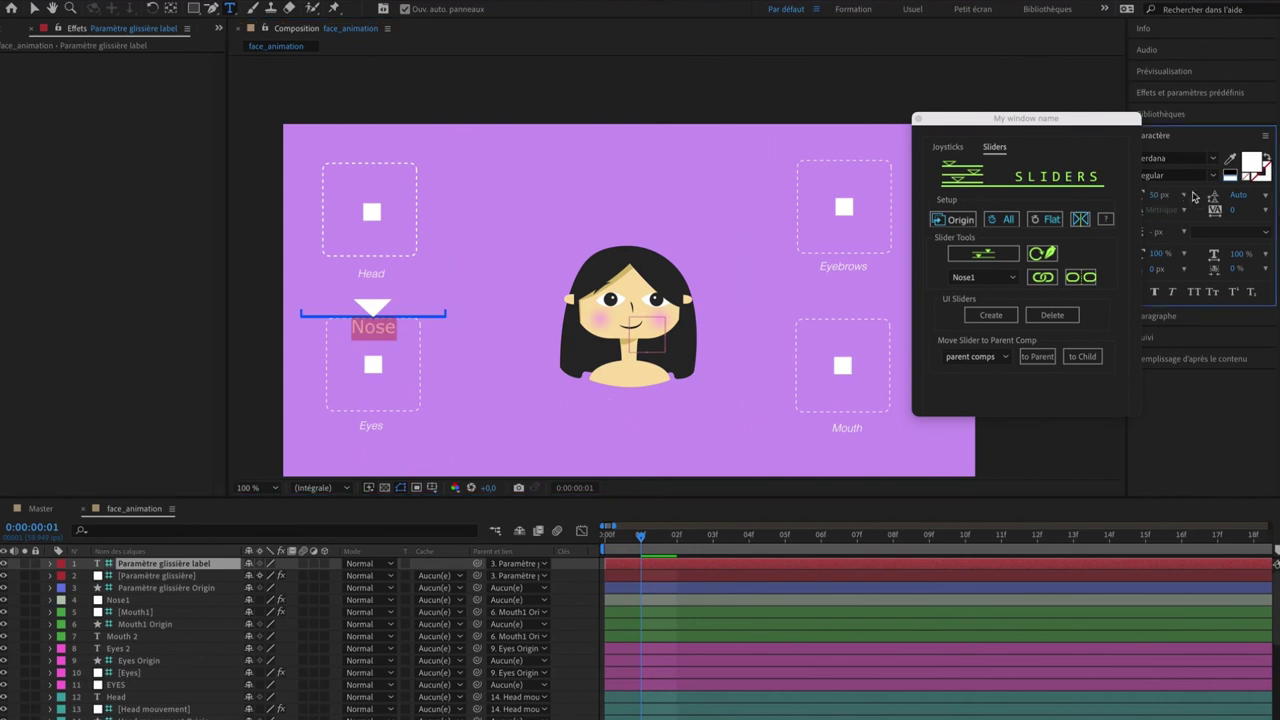
{"action": "left_click", "coordinate": [1172, 318]}
{"action": "left_click", "coordinate": [1213, 175]}
{"action": "left_click", "coordinate": [1160, 206]}
Step: Change the Nose slider track's stroke colour to white in the slider's Origin layer
{"action": "left_click", "coordinate": [186, 576]}
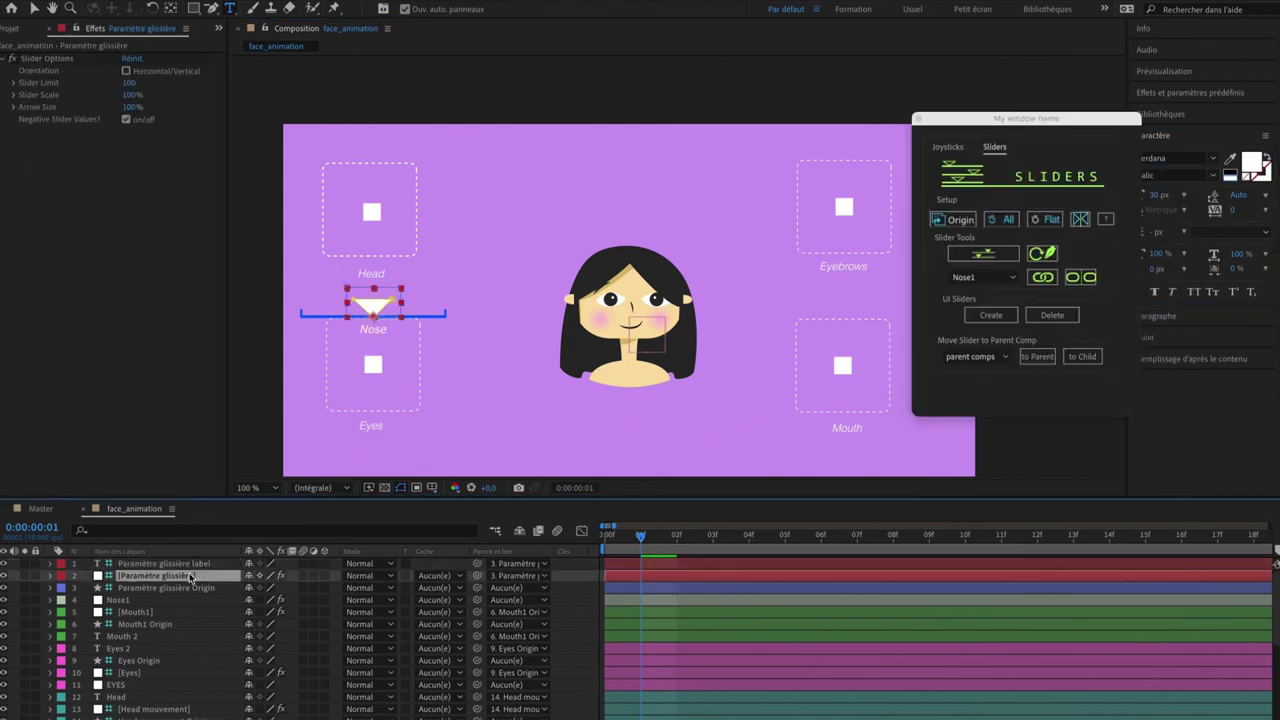
{"action": "left_click", "coordinate": [50, 576]}
{"action": "left_click", "coordinate": [150, 624]}
{"action": "left_click", "coordinate": [50, 624]}
{"action": "scroll", "coordinate": [121, 703], "scroll_direction": "down", "scroll_amount": 5}
{"action": "left_click", "coordinate": [253, 687]}
{"action": "left_click", "coordinate": [467, 298]}
{"action": "left_click", "coordinate": [777, 297]}
{"action": "scroll", "coordinate": [150, 640], "scroll_direction": "up", "scroll_amount": 10}
{"action": "left_click", "coordinate": [50, 588]}
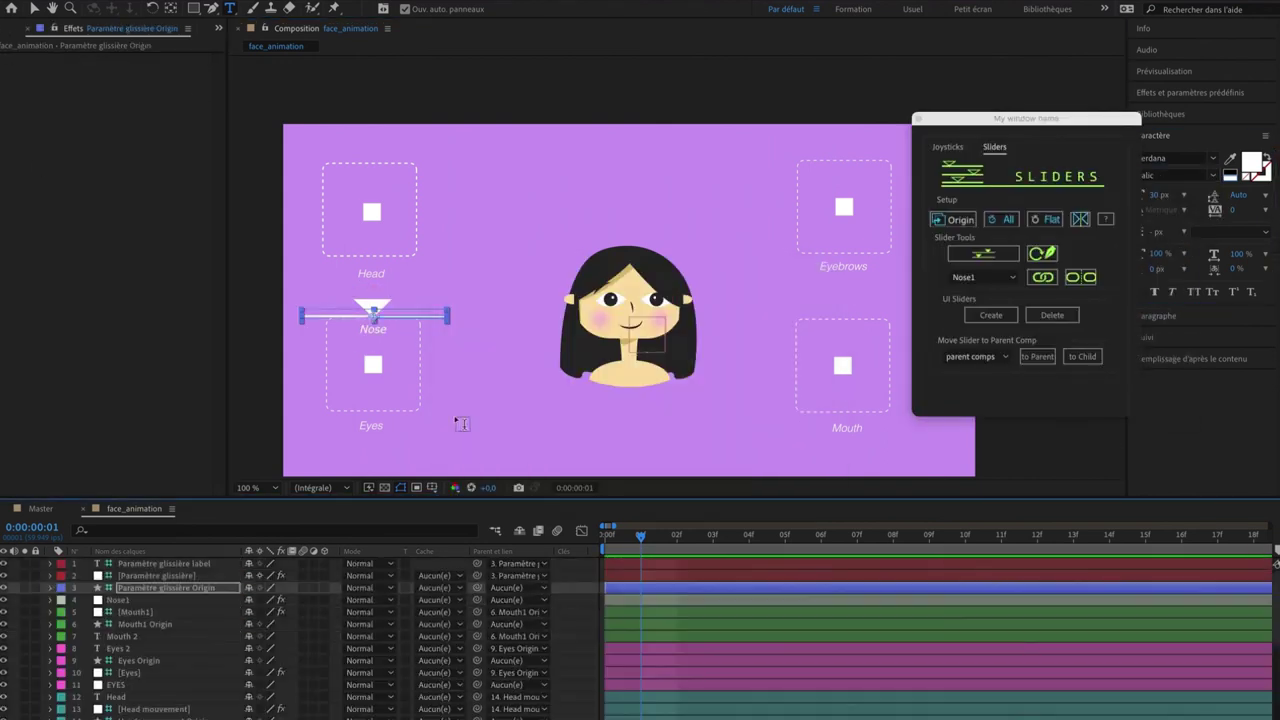
Step: Try to move the Nose slider's track and label together away from the Eyes controller
{"action": "left_click", "coordinate": [34, 8]}
{"action": "left_click", "coordinate": [163, 563], "text": "shift"}
{"action": "left_click_drag", "start_coordinate": [374, 318], "coordinate": [537, 261]}
{"action": "key", "text": "super+z"}
Step: Parent the Nose label to the slider's Origin layer and move the slider below the character, centred under the face
{"action": "left_click", "coordinate": [164, 564]}
{"action": "left_click_drag", "start_coordinate": [477, 563], "coordinate": [144, 589]}
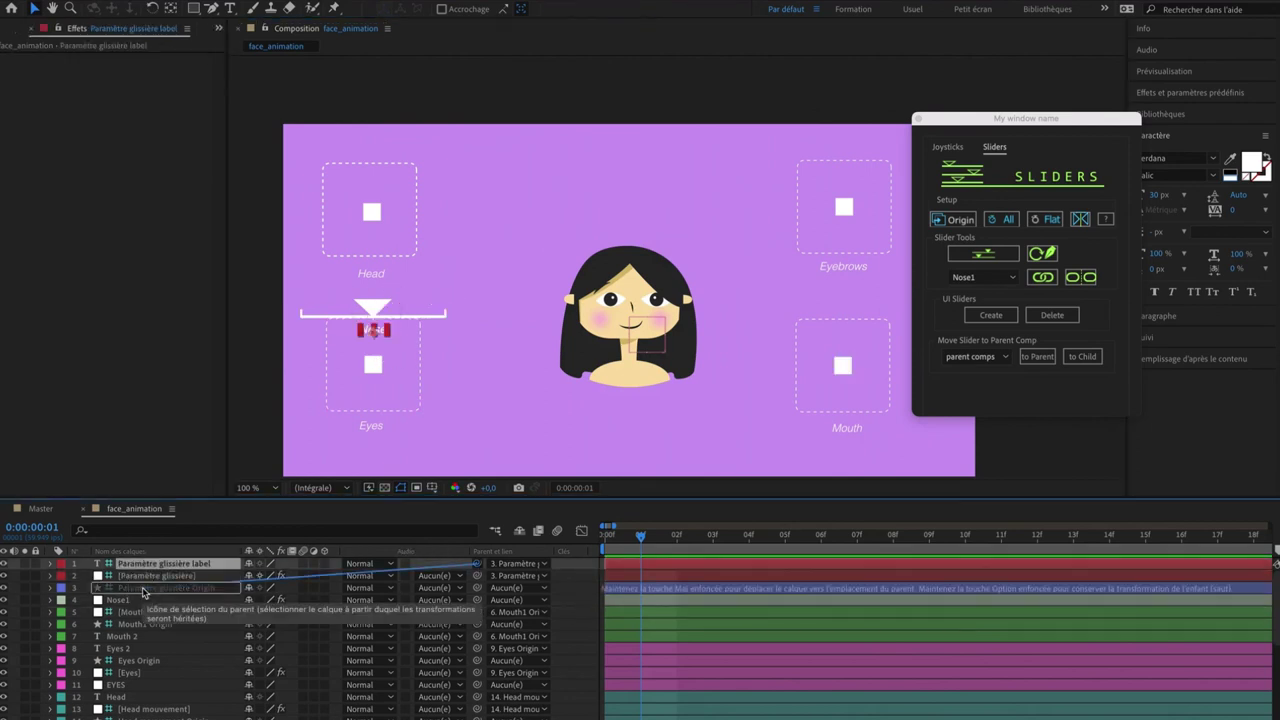
{"action": "left_click", "coordinate": [146, 588]}
{"action": "left_click_drag", "start_coordinate": [416, 323], "coordinate": [662, 450]}
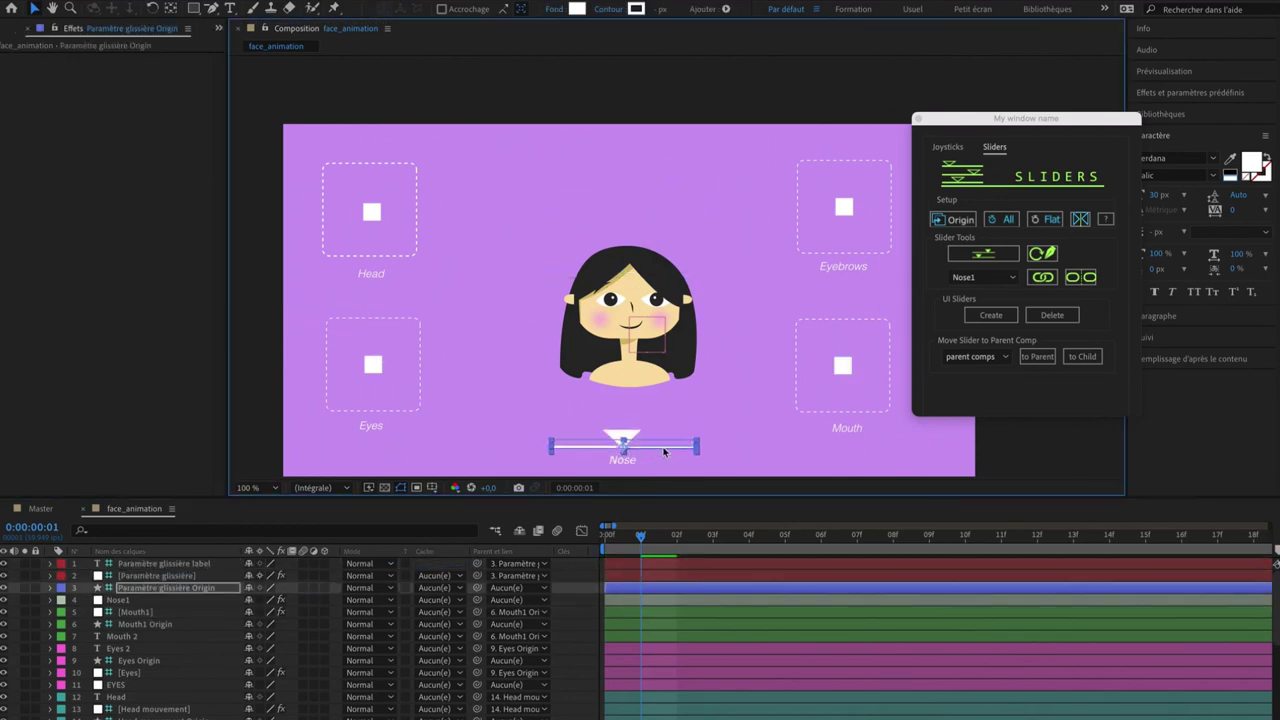
Step: Show the slider Origin layer's scale and test the nose by moving the slider's arrow along its track
{"action": "key", "text": "s"}
{"action": "key", "text": "Return"}
{"action": "left_click", "coordinate": [201, 577]}
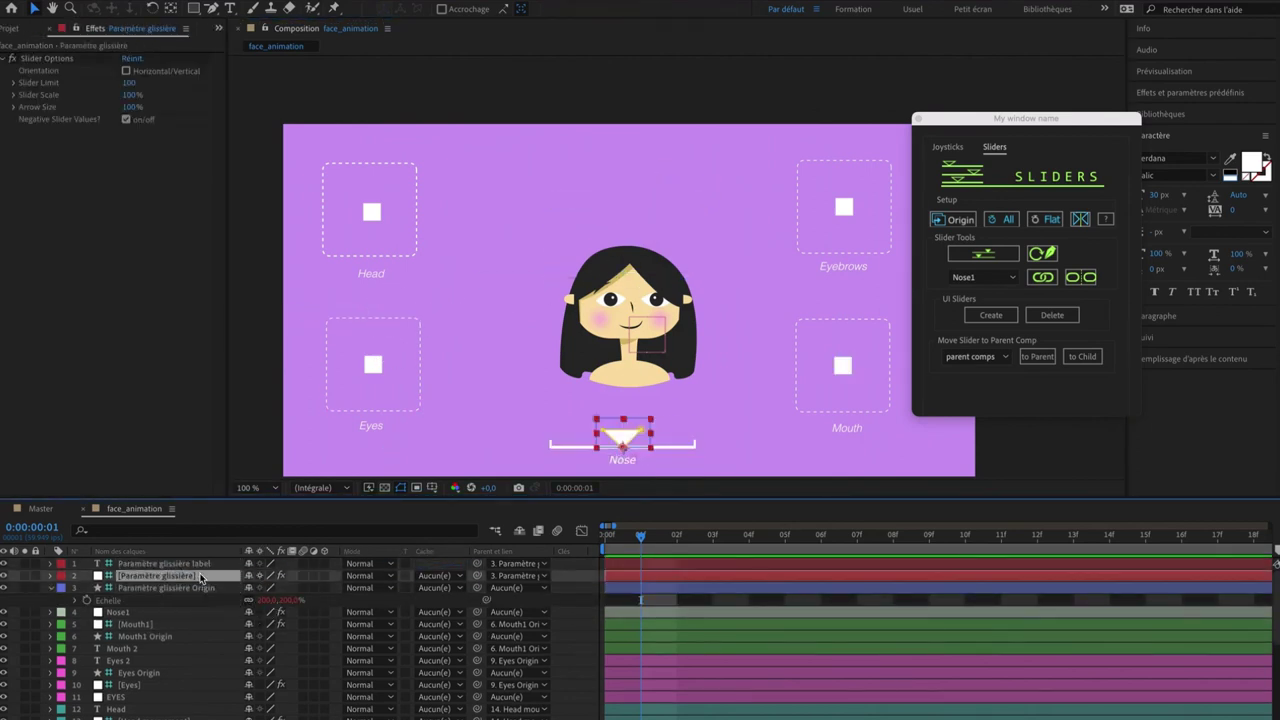
{"action": "left_click", "coordinate": [652, 598]}
{"action": "mouse_move", "coordinate": [626, 443]}
{"action": "left_mouse_down"}
{"action": "mouse_move", "coordinate": [554, 442]}
{"action": "mouse_move", "coordinate": [690, 442]}
{"action": "mouse_move", "coordinate": [623, 446]}
{"action": "left_mouse_up"}
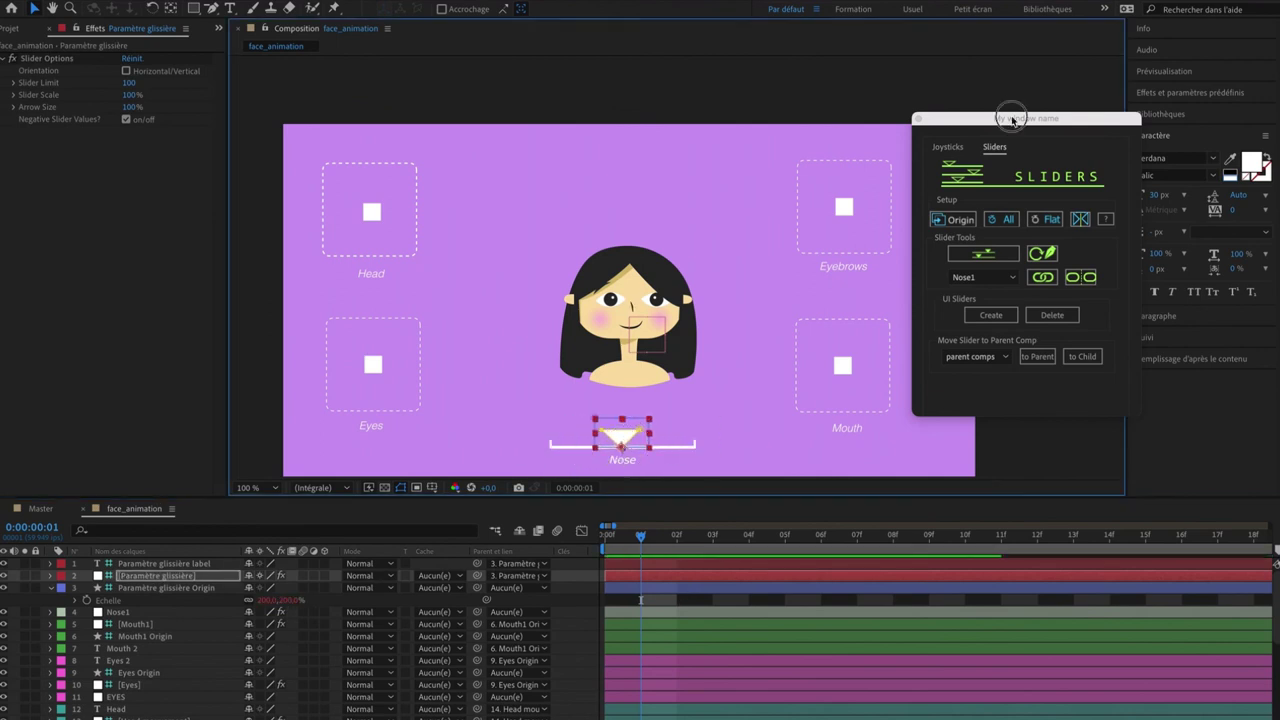
Step: Close the floating Sliders panel and give the Nose slider's layers the same label colour as the Nose1 layer
{"action": "left_click_drag", "start_coordinate": [1011, 117], "coordinate": [1100, 92]}
{"action": "left_click", "coordinate": [936, 75]}
{"action": "left_click", "coordinate": [51, 588]}
{"action": "left_click", "coordinate": [61, 588]}
{"action": "left_click", "coordinate": [95, 610]}
{"action": "left_click", "coordinate": [145, 576]}
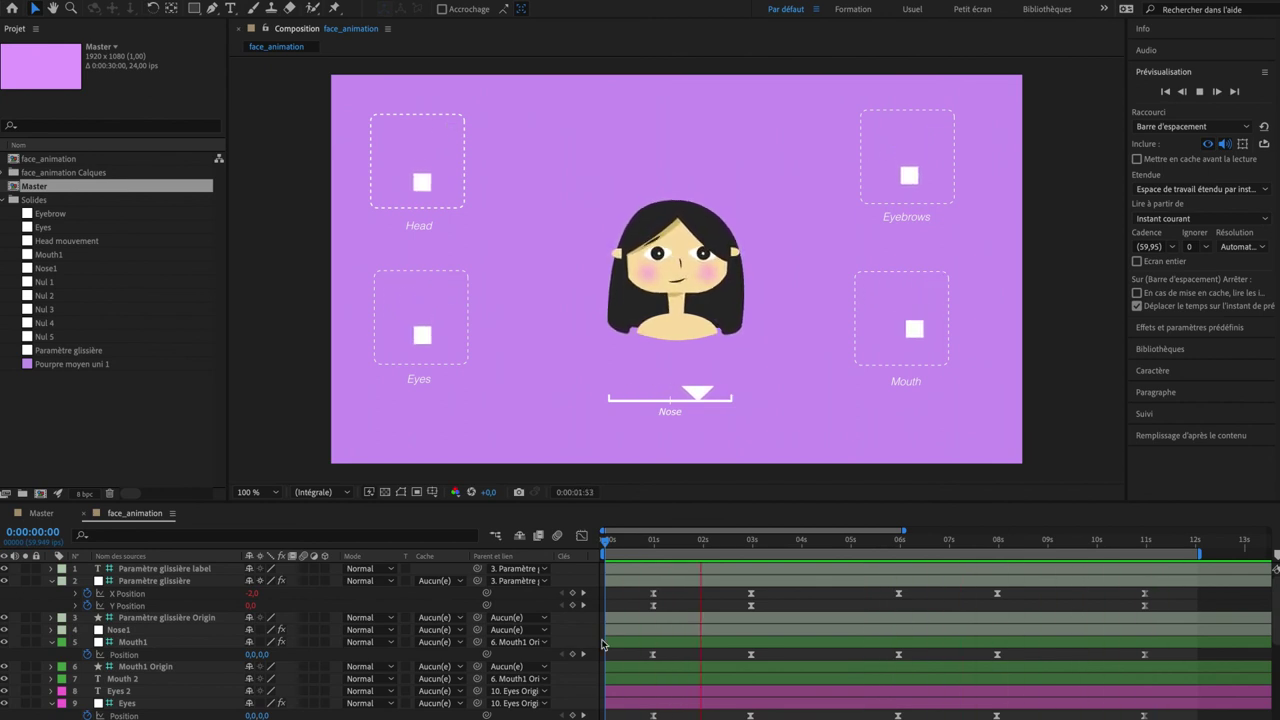
Step: Collapse the keyframed properties of all layers and the Solides folder, leaving nothing selected
{"action": "key", "text": "ctrl+a"}
{"action": "key", "text": "u"}
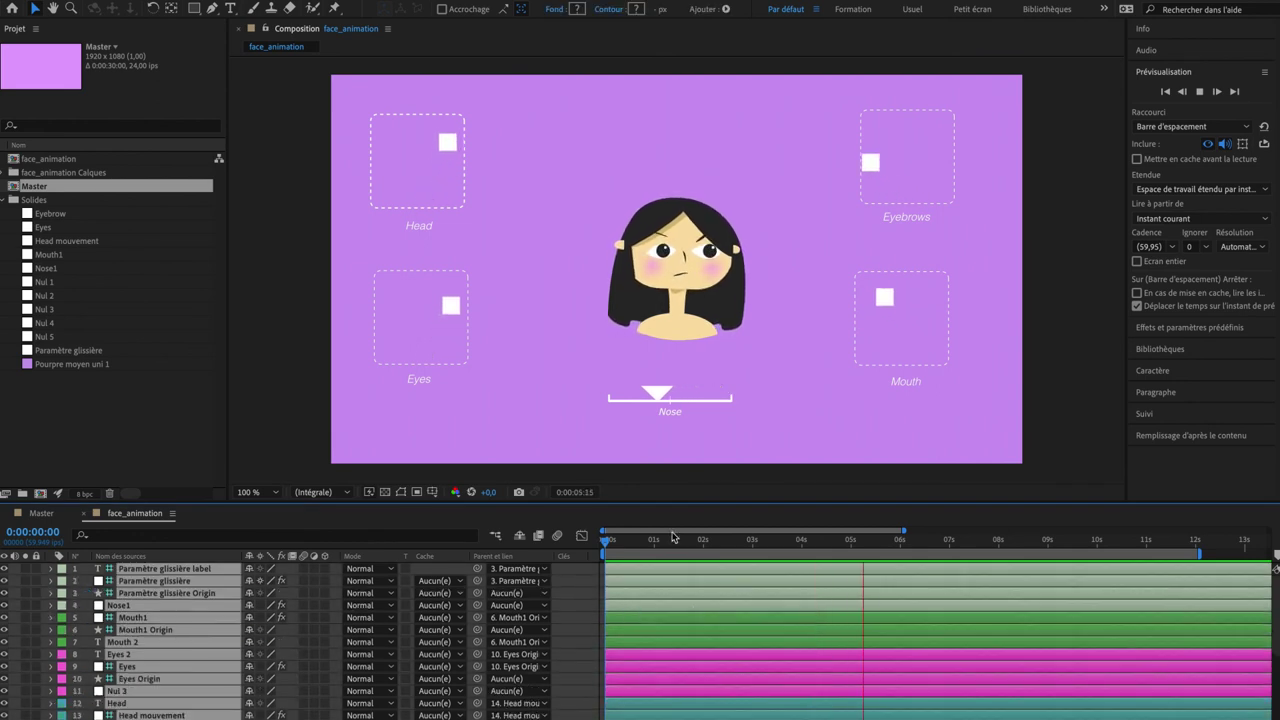
{"action": "key", "text": "super+shift+a"}
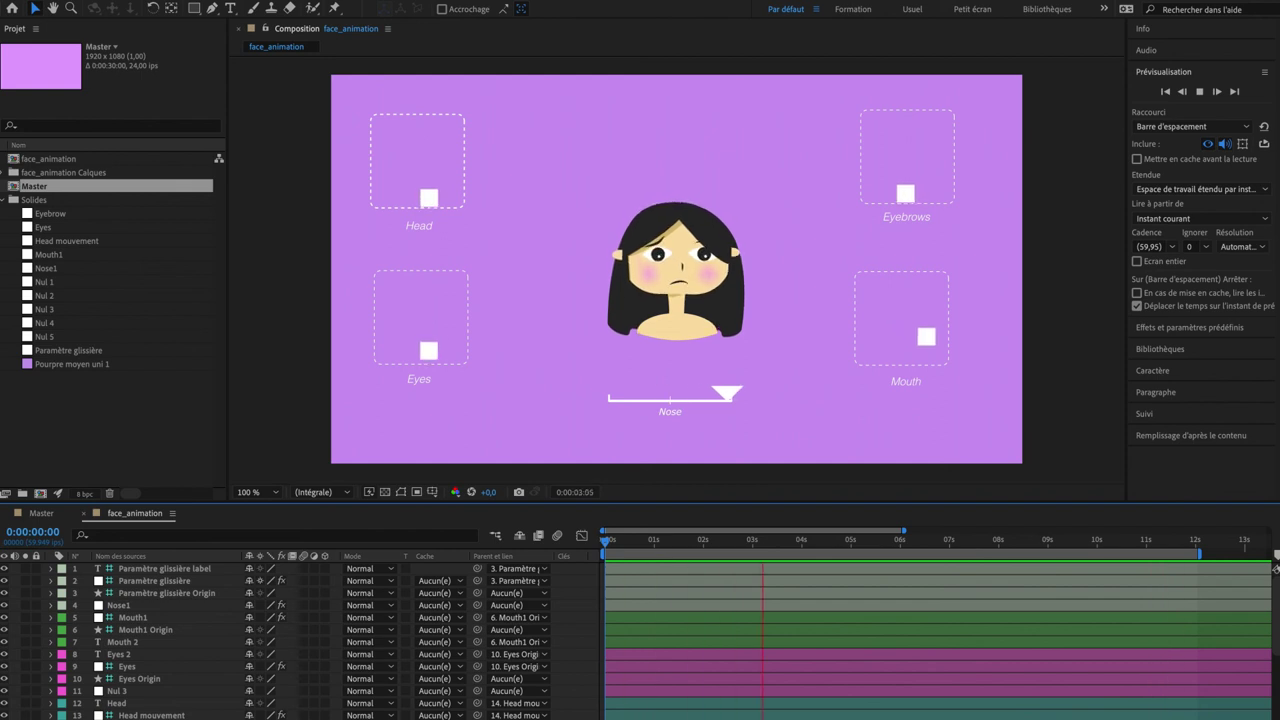
{"action": "left_click", "coordinate": [10, 199]}
{"action": "left_click", "coordinate": [19, 245]}
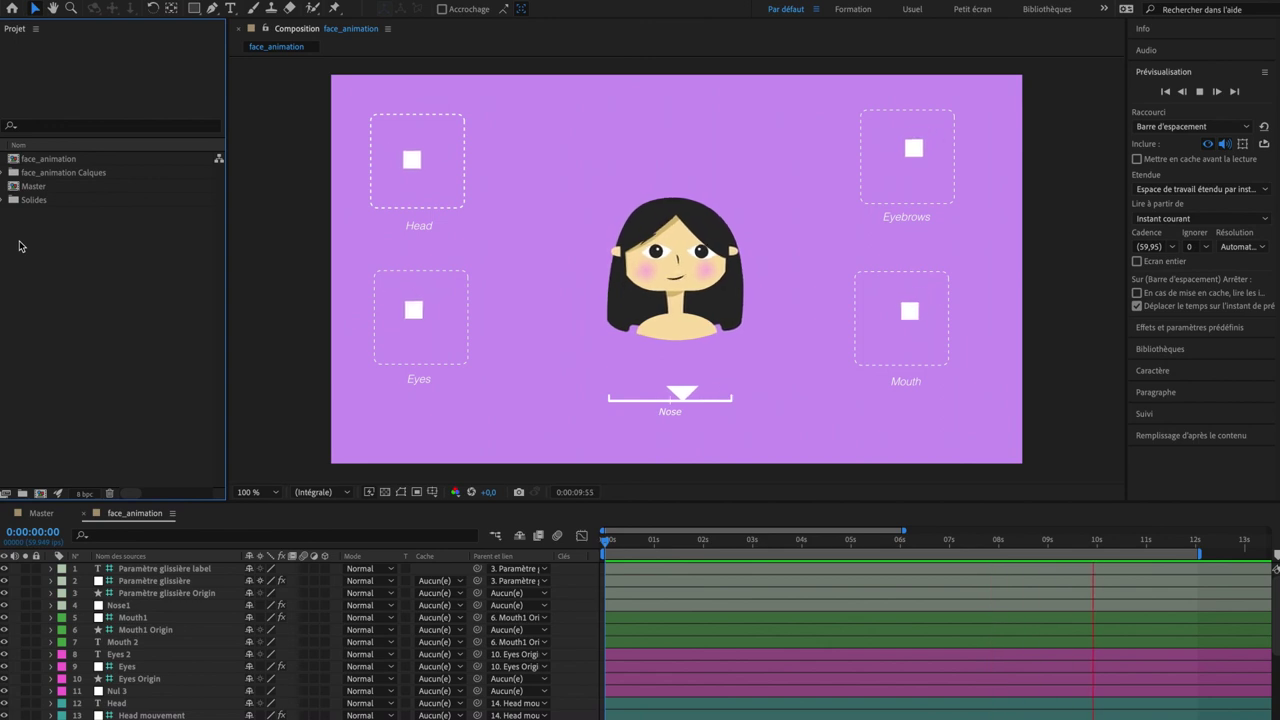